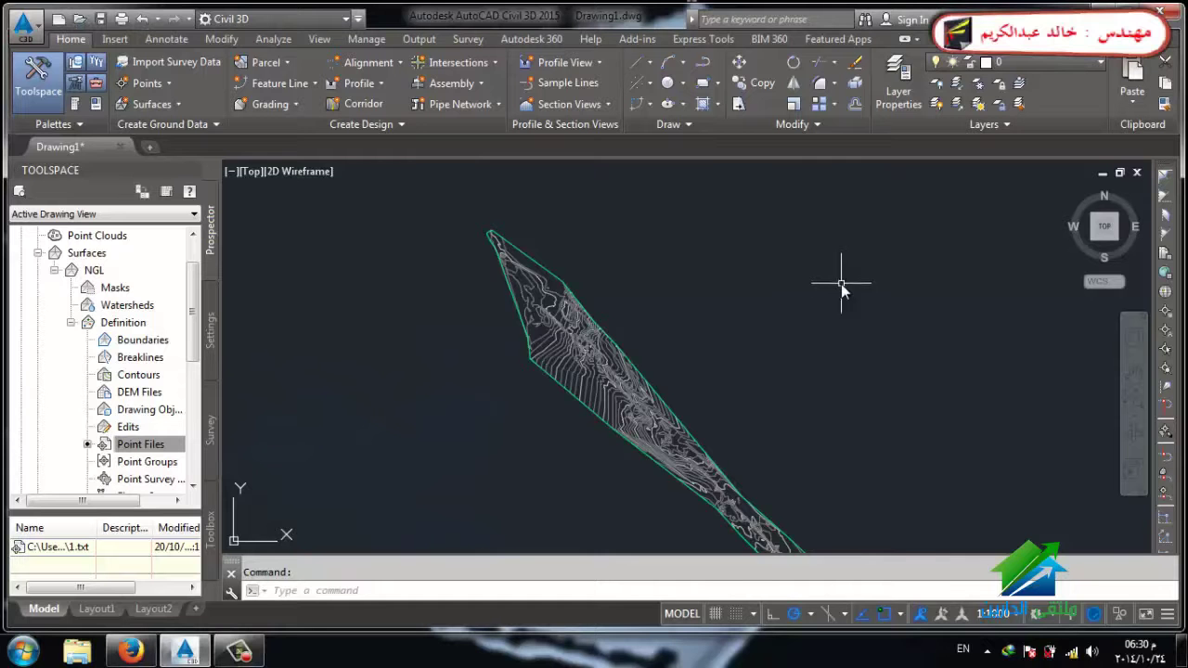
# Step: Open the NGL surface properties and keep the Contours 2m and 10m (Background) style
pyautogui.scroll(-3, 841, 284)
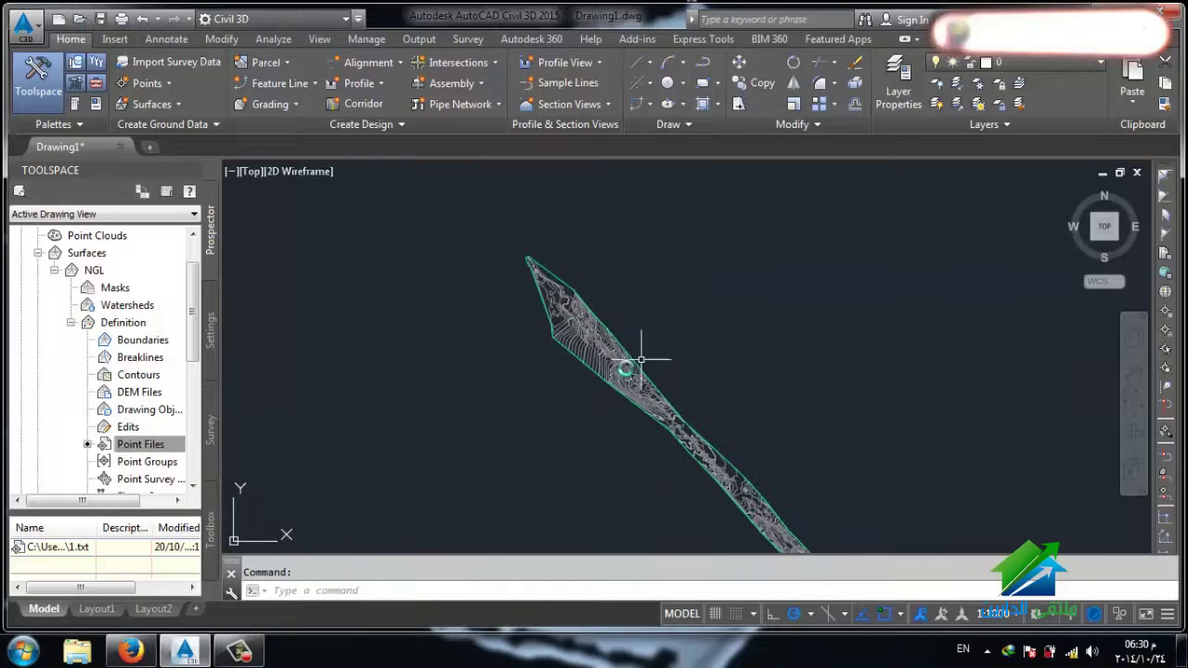
pyautogui.scroll(1, 640, 358)
pyautogui.scroll(2, 610, 433)
pyautogui.scroll(2, 570, 403)
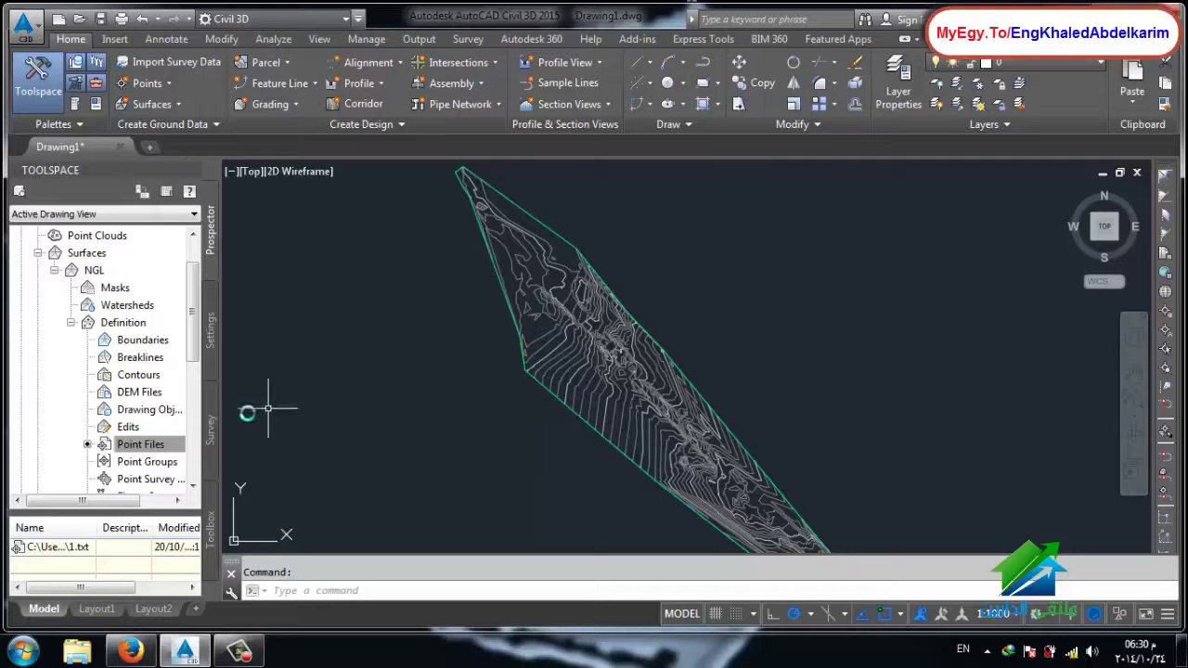
pyautogui.click(93, 270)
pyautogui.rightClick(93, 274)
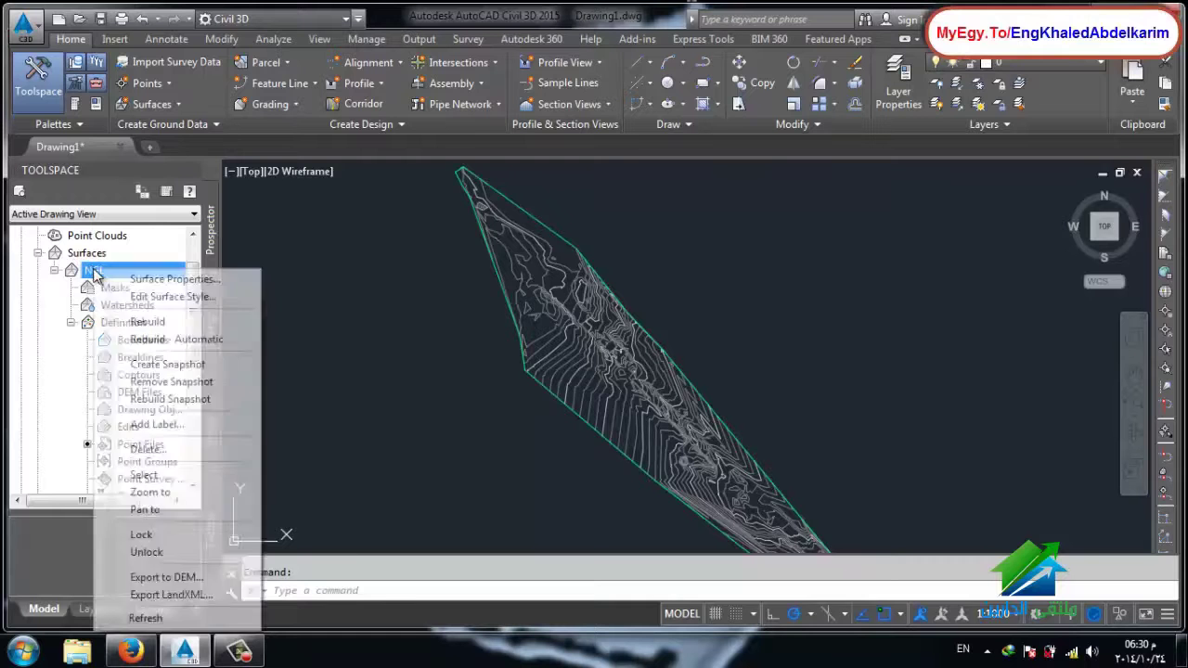
pyautogui.click(121, 276)
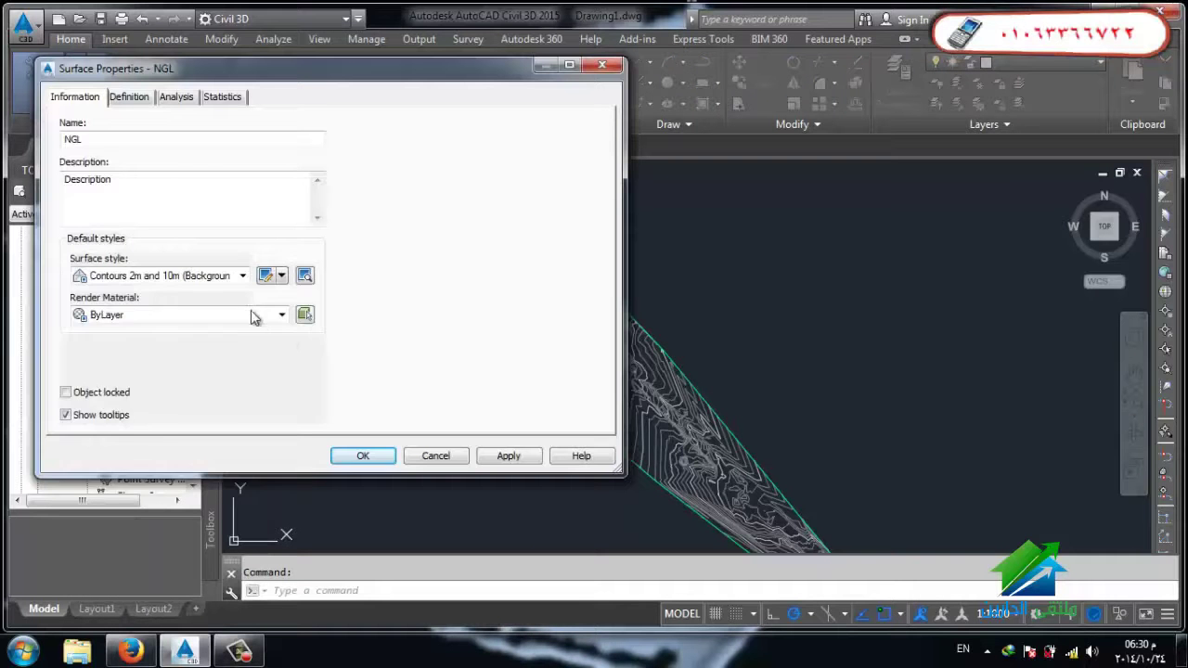
pyautogui.click(251, 316)
pyautogui.click(242, 315)
pyautogui.click(215, 276)
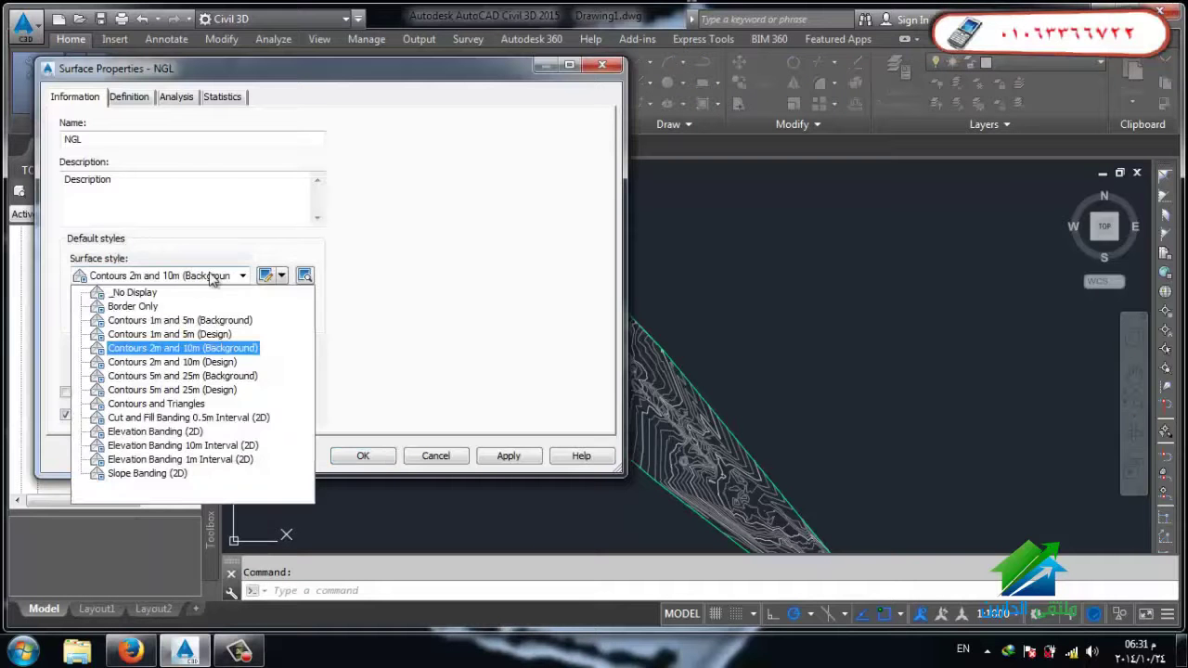
pyautogui.click(372, 371)
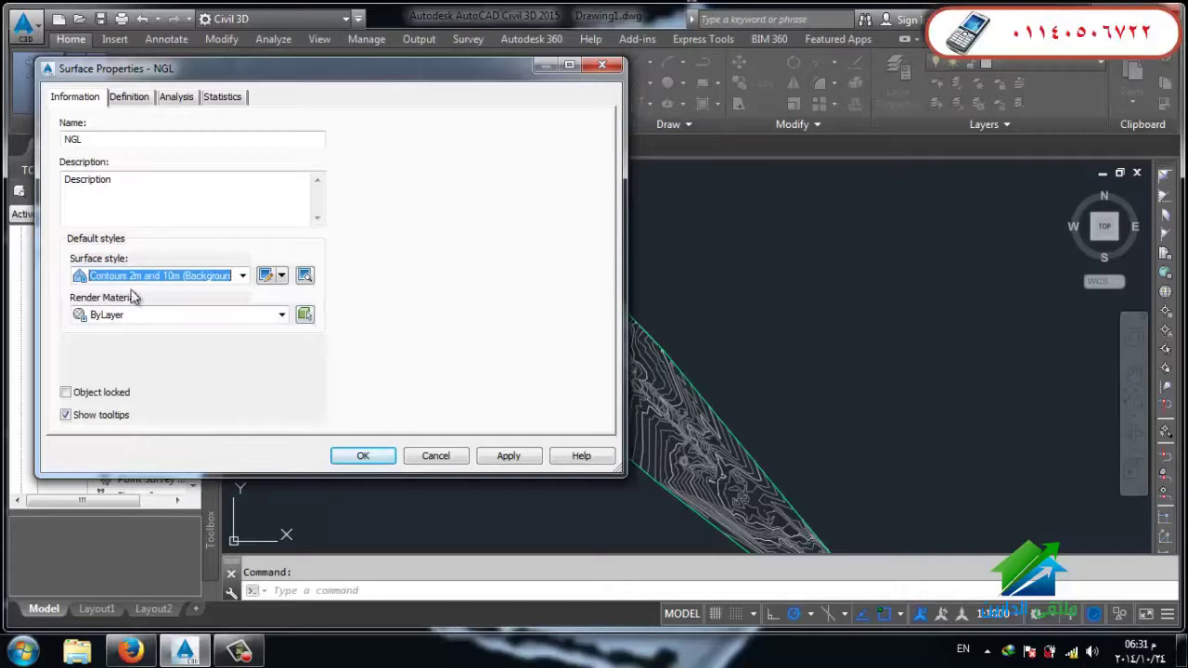
# Step: Edit that style so it also displays surface points and triangles, then apply
pyautogui.click(267, 278)
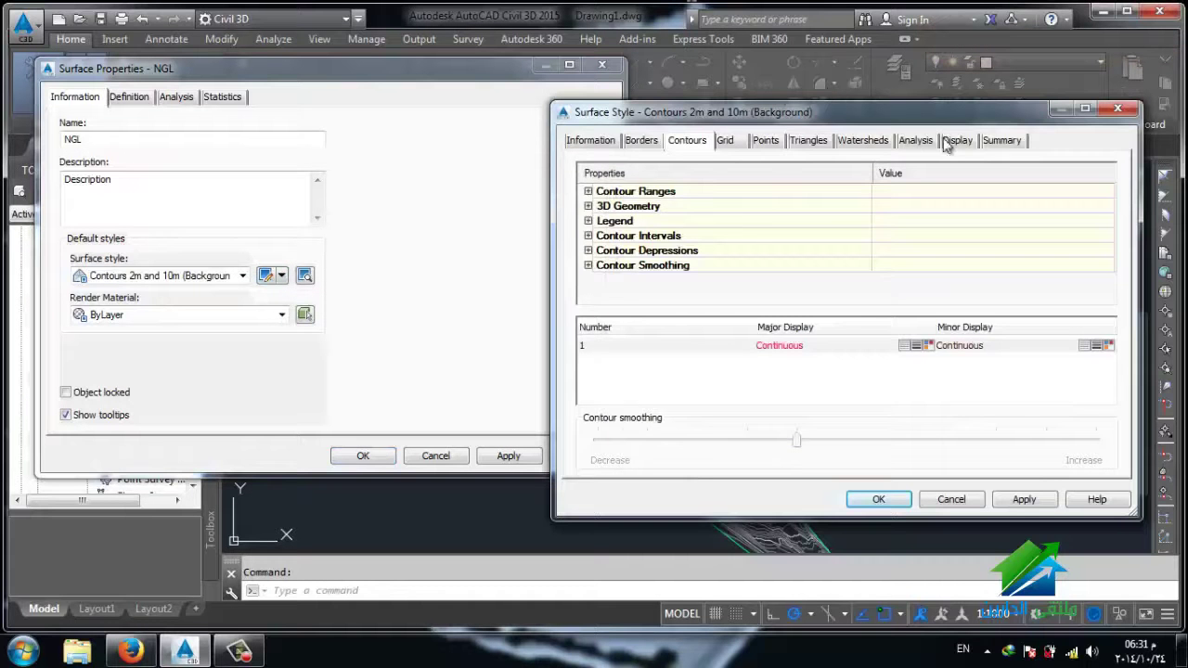
pyautogui.click(957, 140)
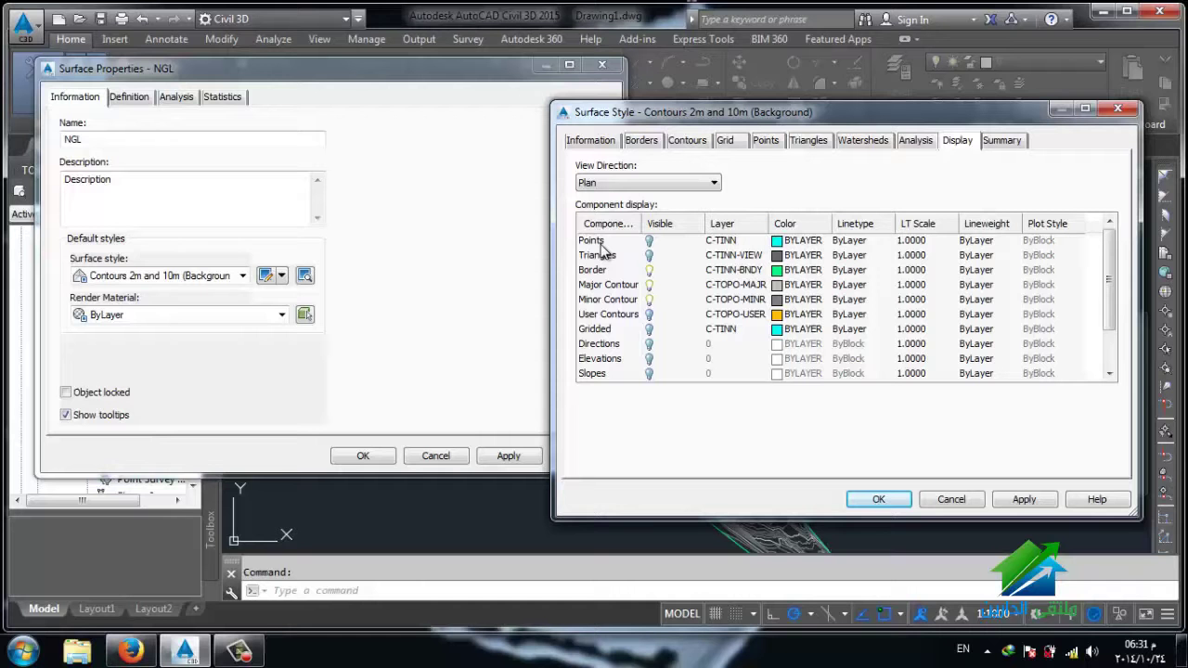
pyautogui.click(649, 257)
pyautogui.click(654, 243)
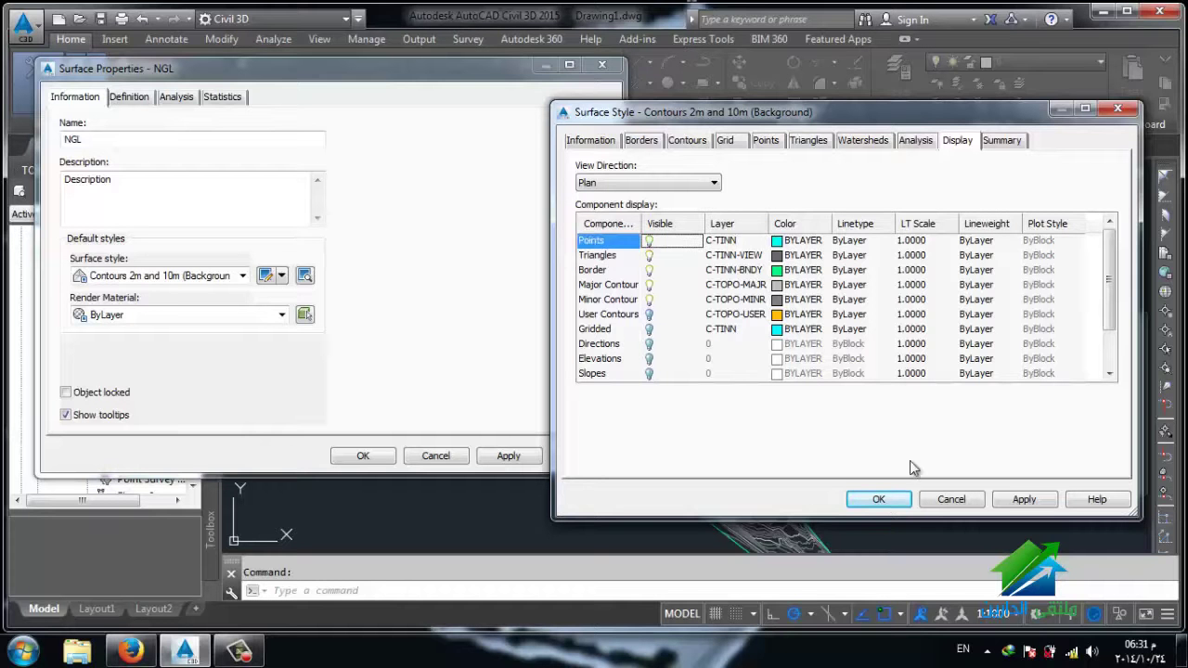
pyautogui.click(894, 498)
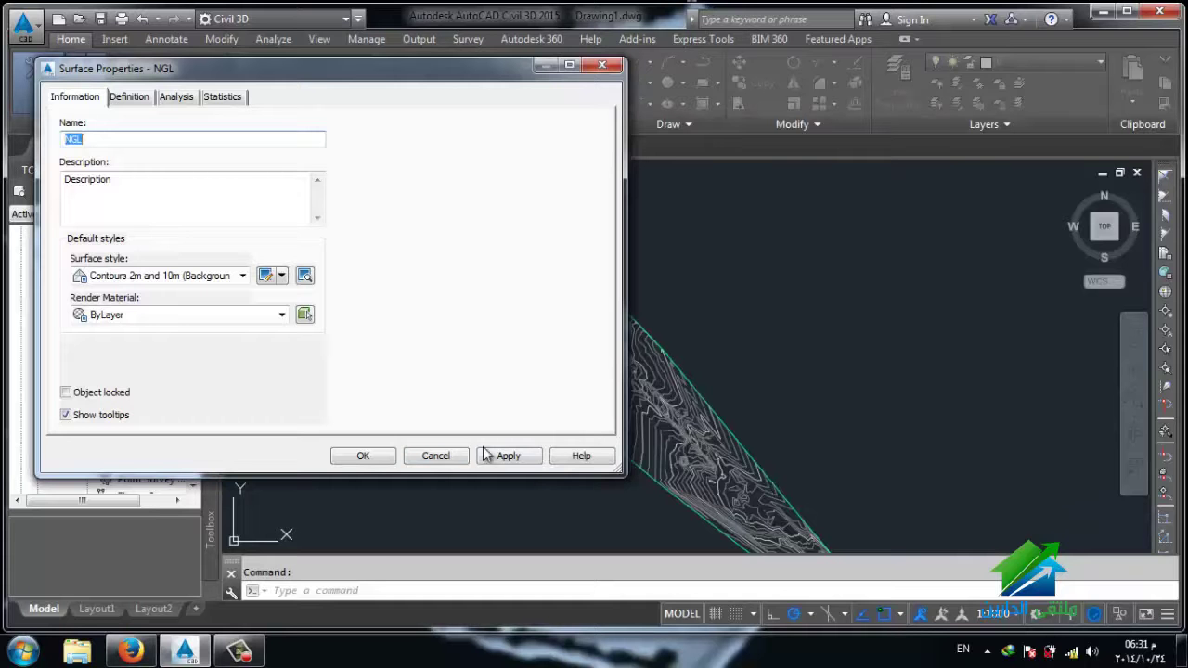
pyautogui.click(363, 457)
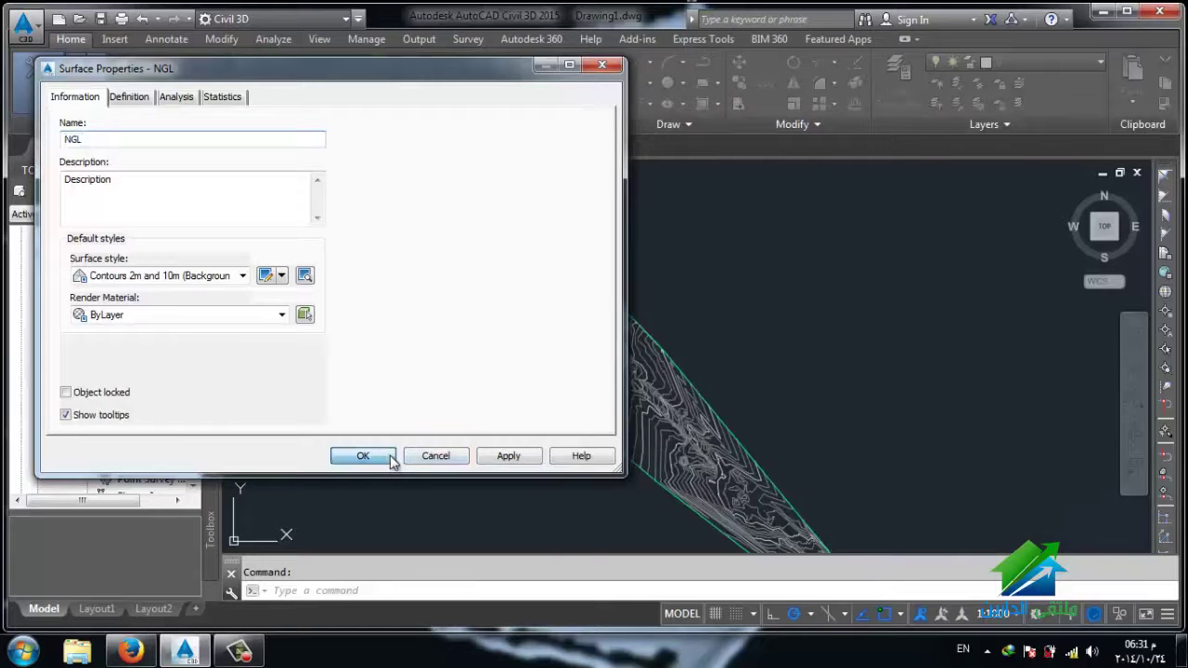
pyautogui.scroll(2, 553, 376)
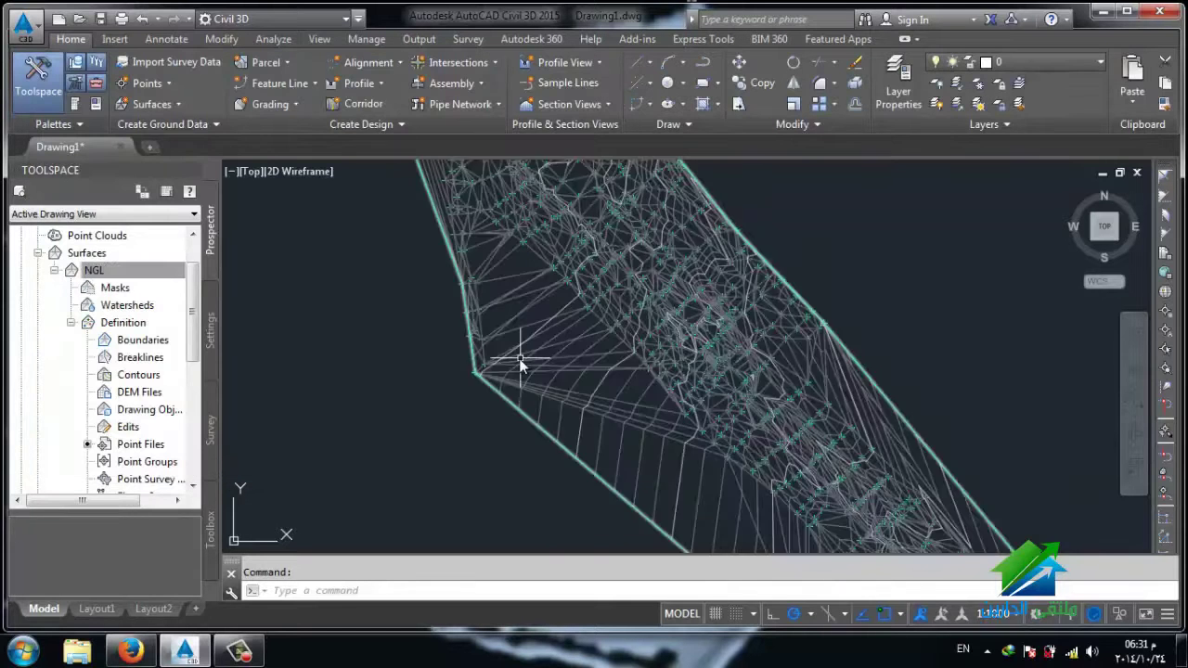
pyautogui.scroll(2, 523, 365)
pyautogui.scroll(2, 557, 443)
pyautogui.scroll(2, 597, 353)
pyautogui.scroll(2, 585, 371)
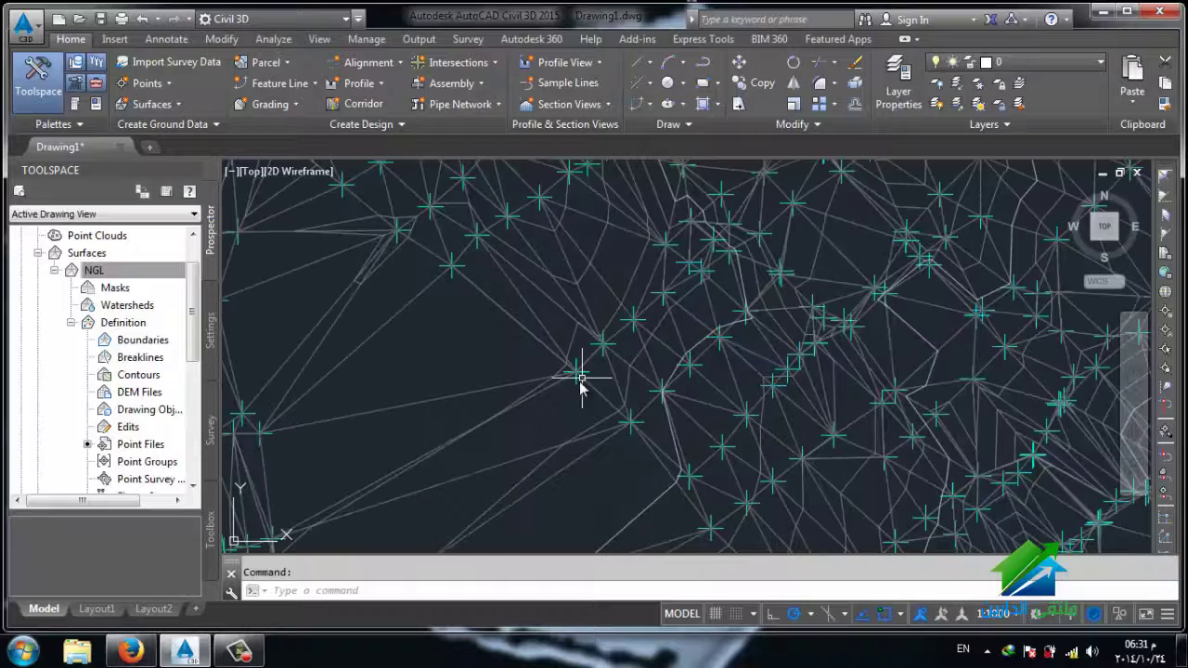
pyautogui.scroll(1, 575, 381)
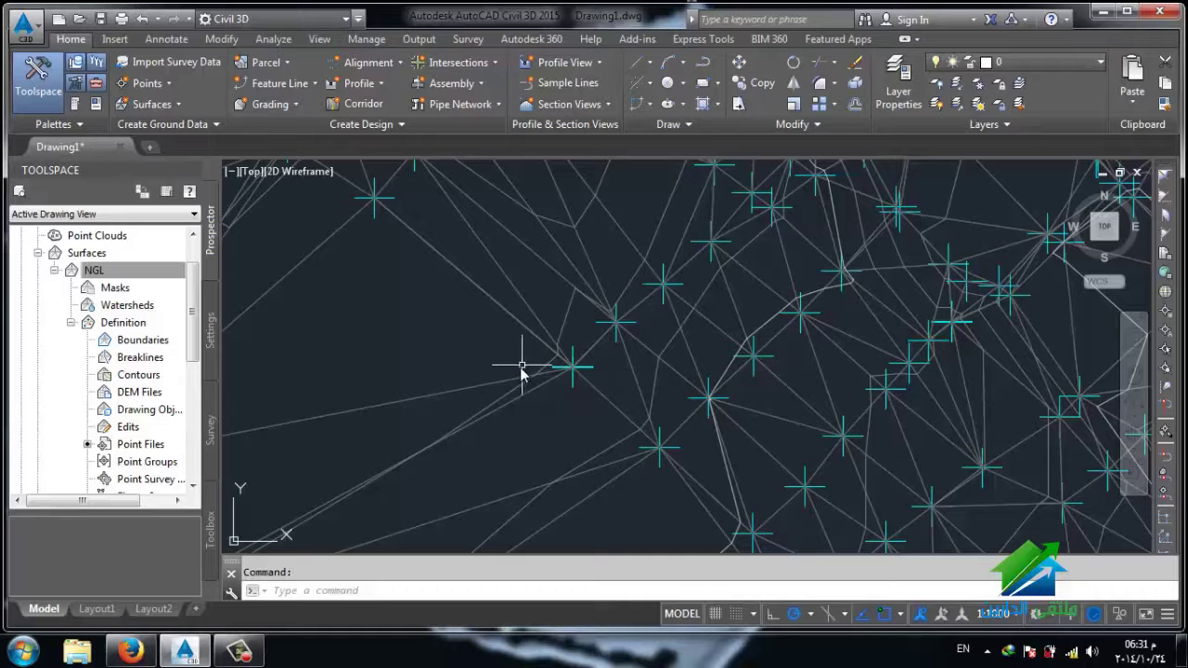
pyautogui.scroll(-1, 484, 260)
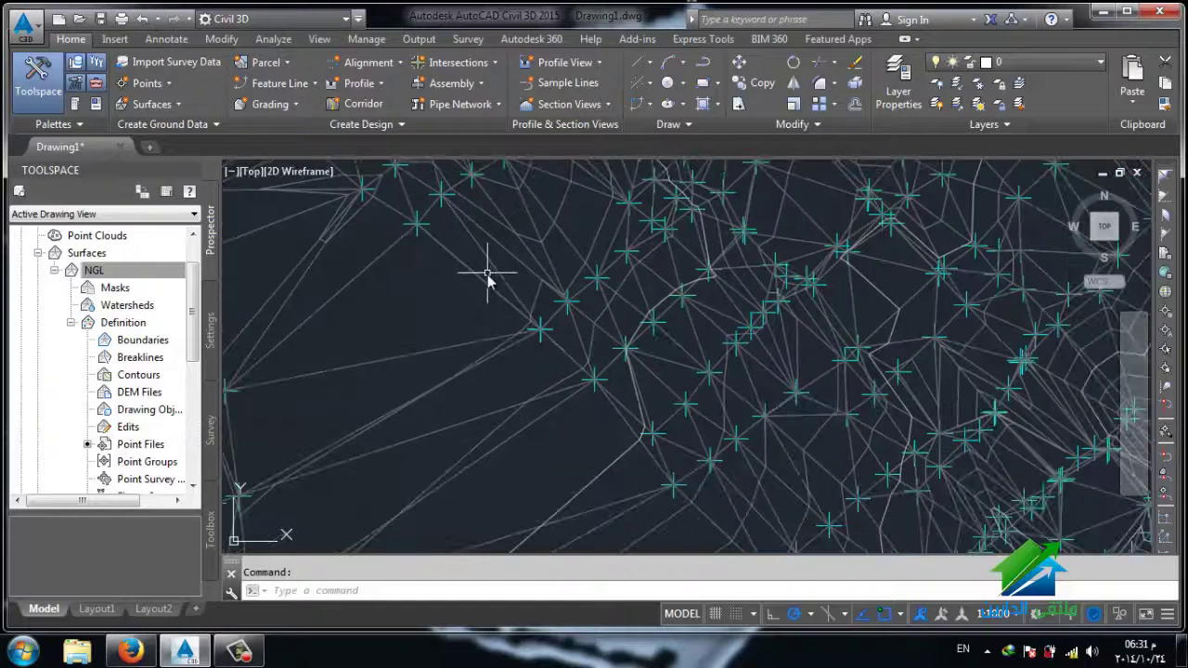
pyautogui.scroll(-2, 520, 320)
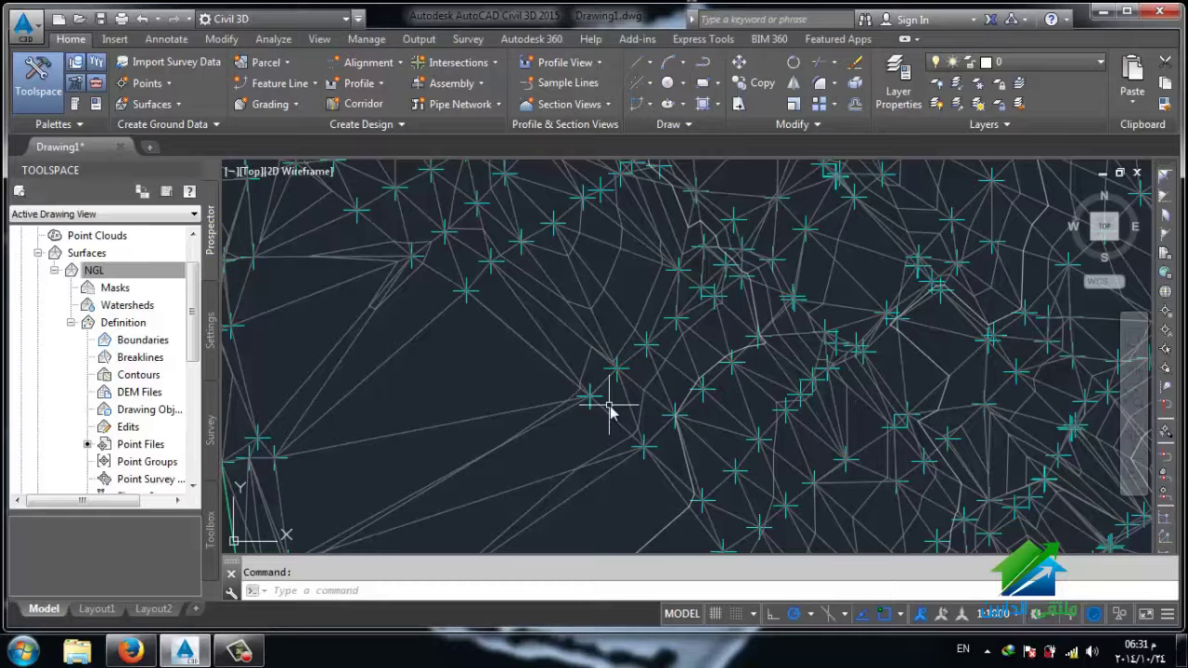
pyautogui.scroll(-2, 605, 413)
pyautogui.scroll(-2, 605, 413)
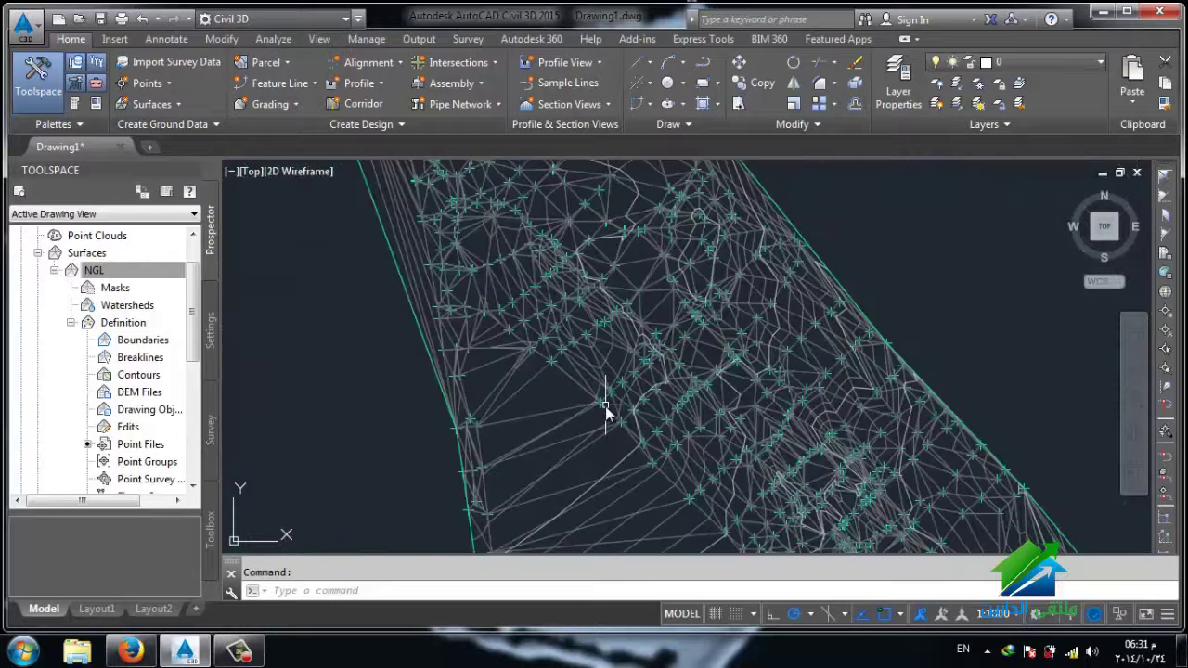
pyautogui.scroll(-2, 605, 413)
pyautogui.scroll(2, 522, 403)
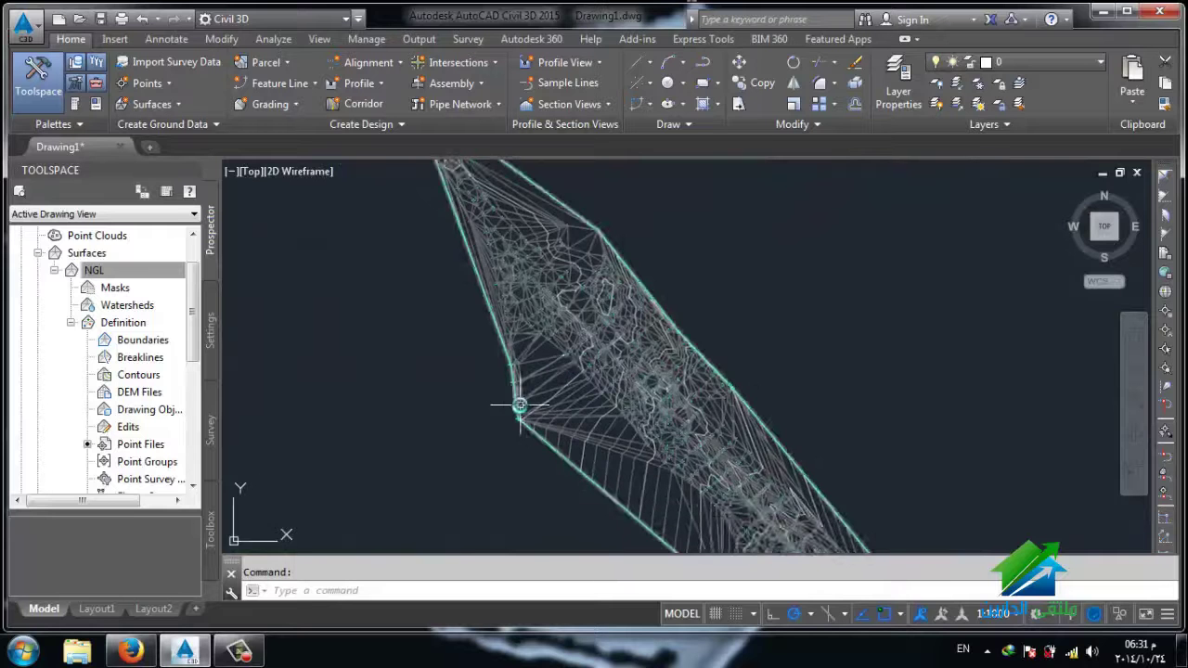
pyautogui.scroll(2, 522, 387)
pyautogui.scroll(1, 530, 350)
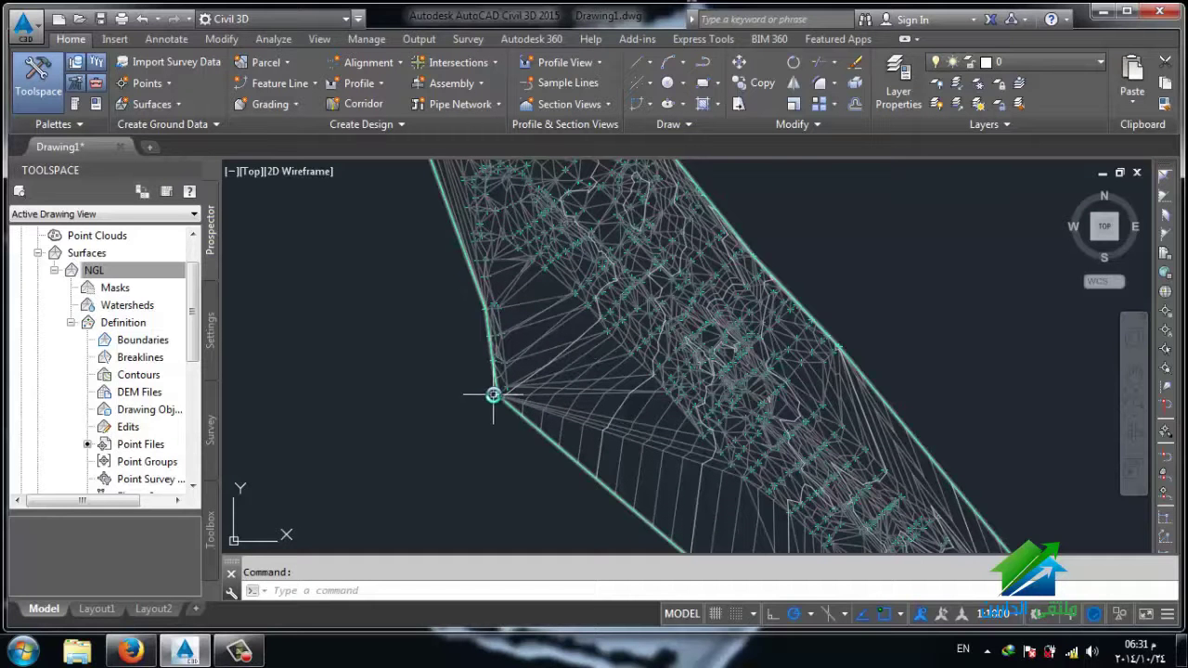
pyautogui.moveTo(490, 397); pyautogui.dragTo(399, 402, button='middle')
pyautogui.scroll(2, 501, 346)
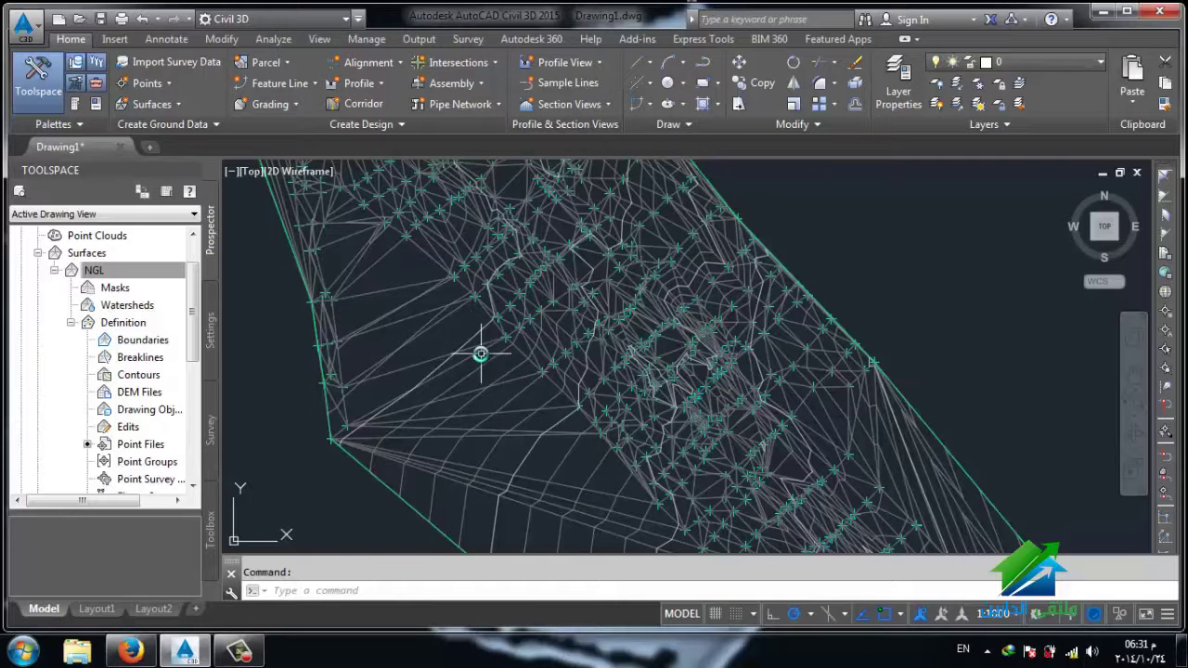
pyautogui.scroll(-3, 480, 355)
pyautogui.moveTo(371, 411); pyautogui.dragTo(393, 363, button='middle')
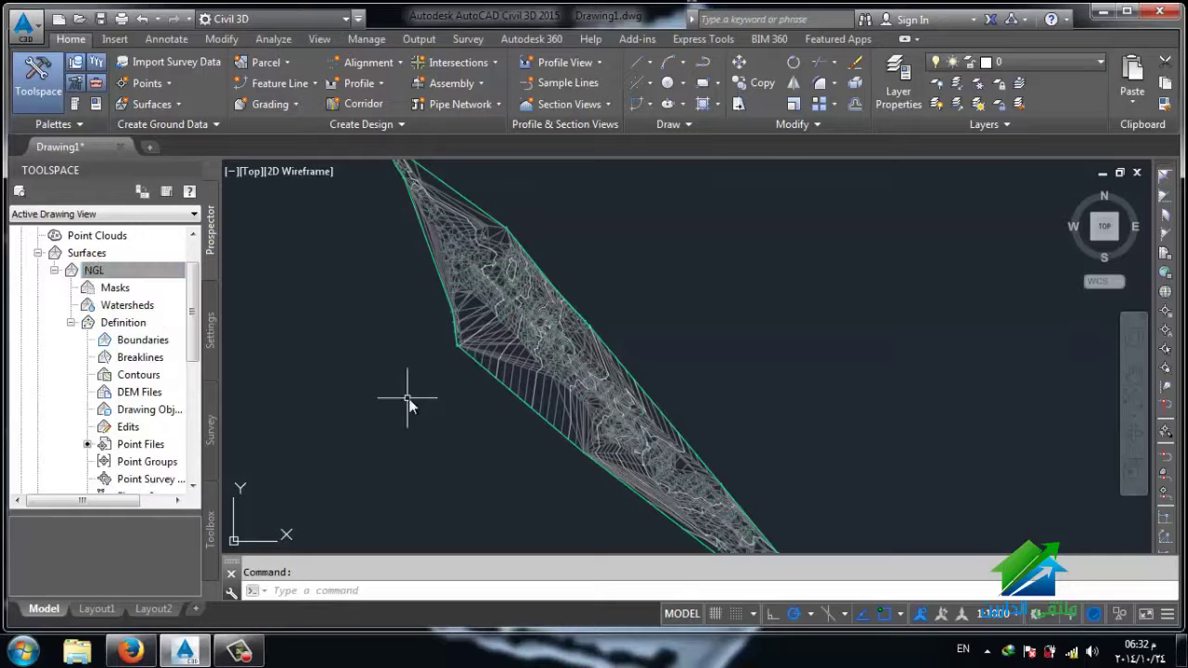
pyautogui.scroll(1, 413, 397)
pyautogui.scroll(1, 440, 380)
pyautogui.scroll(1, 464, 404)
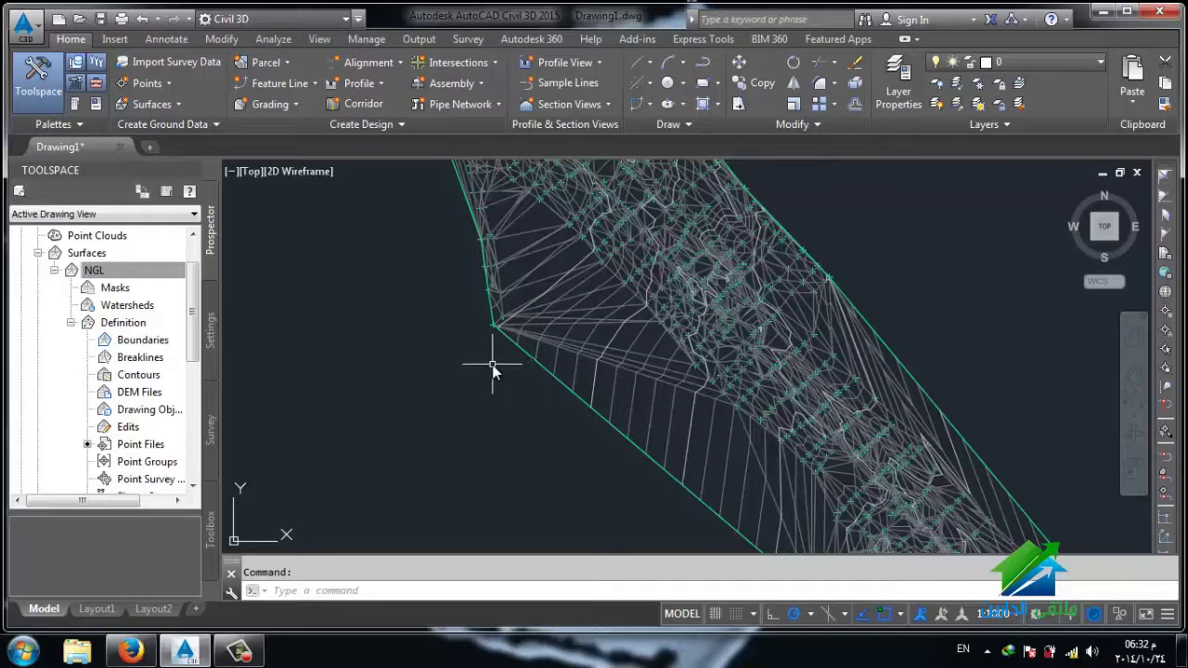
pyautogui.scroll(-4, 489, 369)
pyautogui.scroll(1, 501, 362)
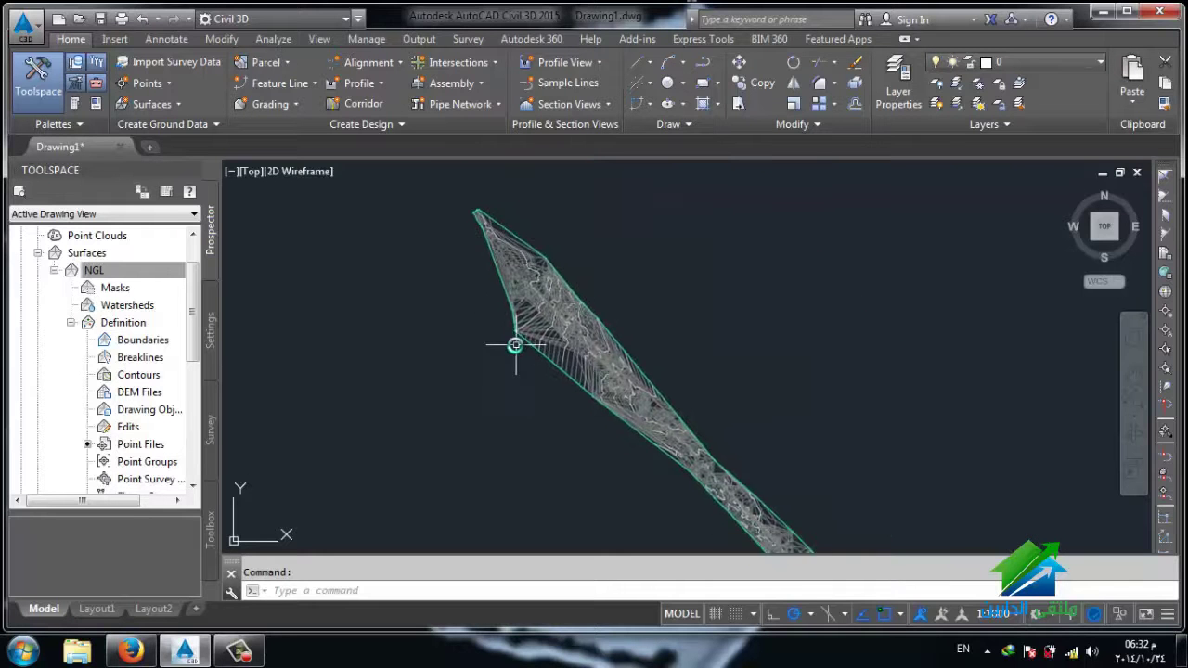
pyautogui.scroll(1, 512, 345)
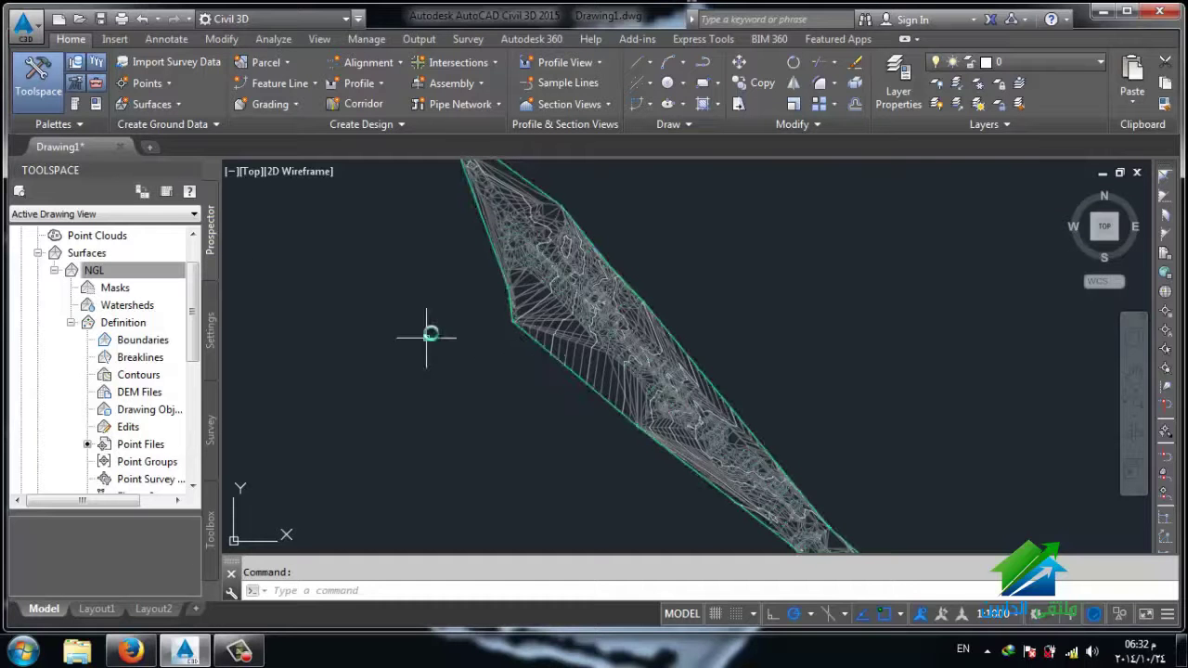
# Step: Open the NGL surface properties at the Definition Build settings
pyautogui.click(531, 260)
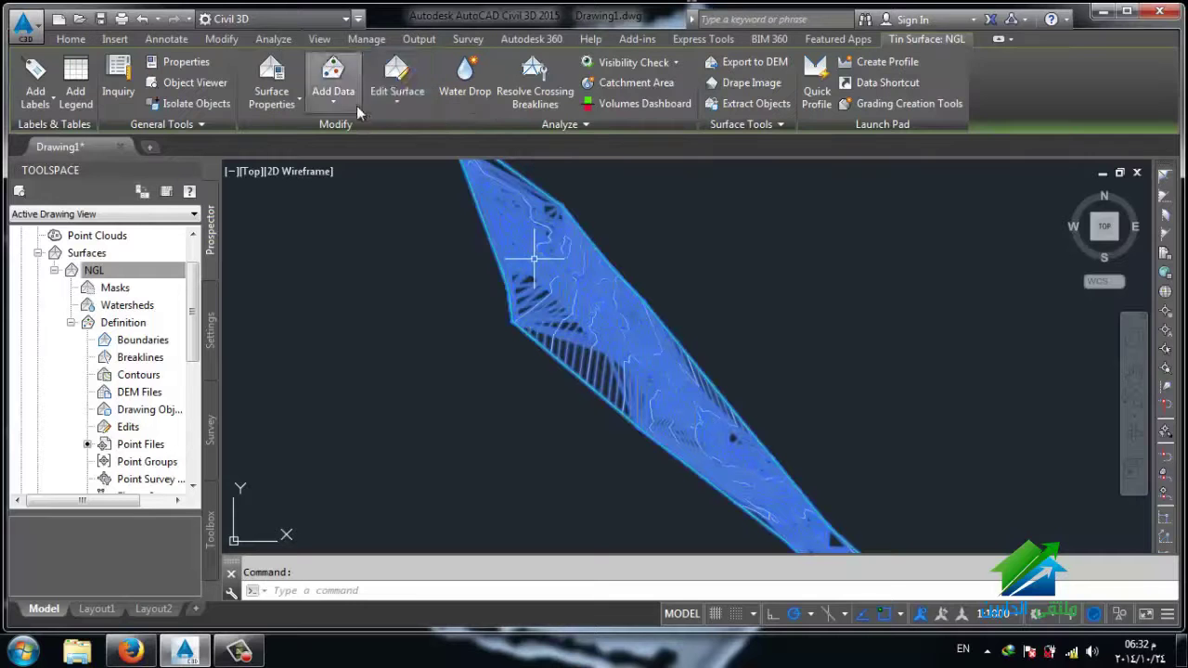
pyautogui.click(388, 104)
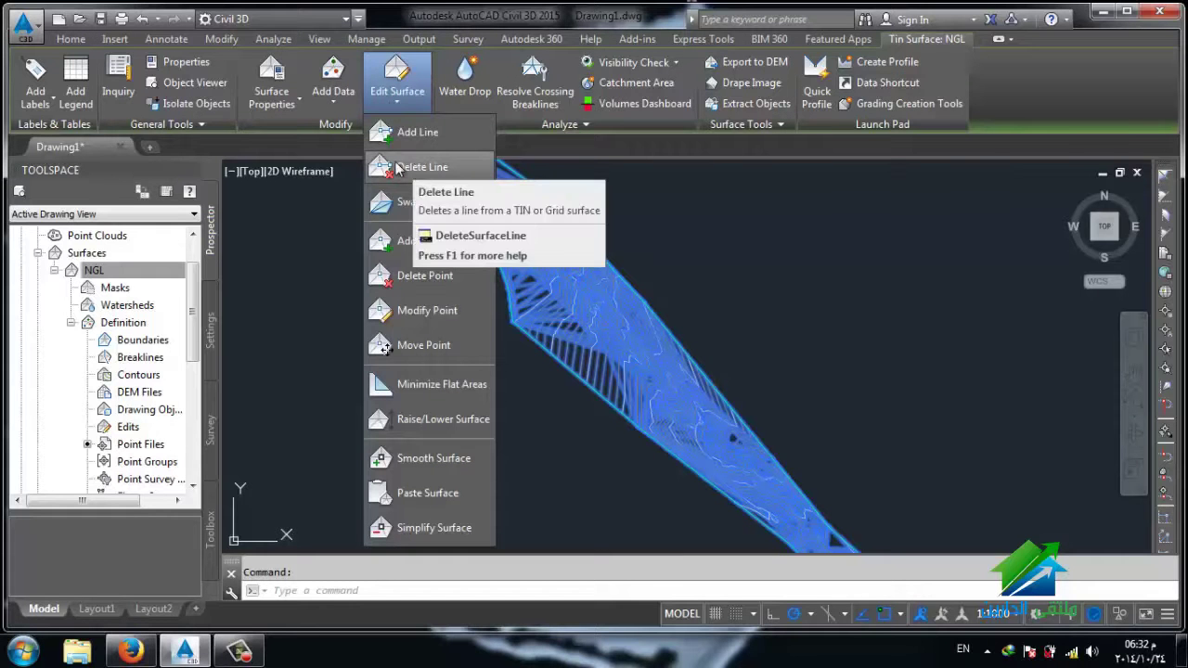
pyautogui.click(330, 204)
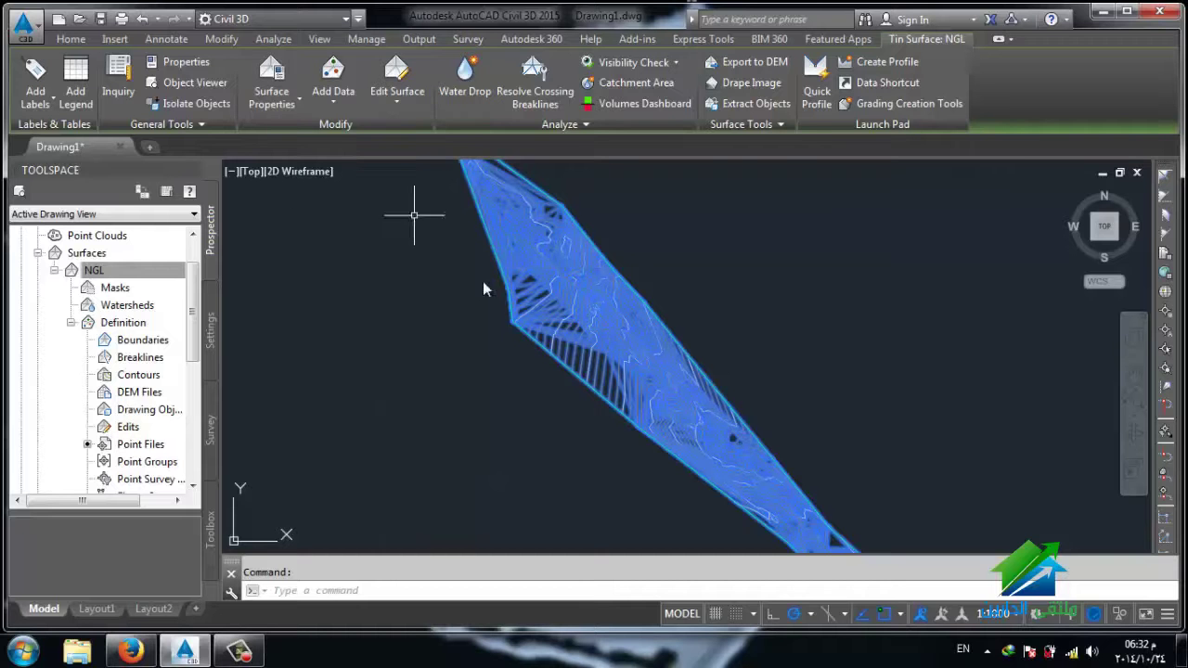
pyautogui.click(282, 78)
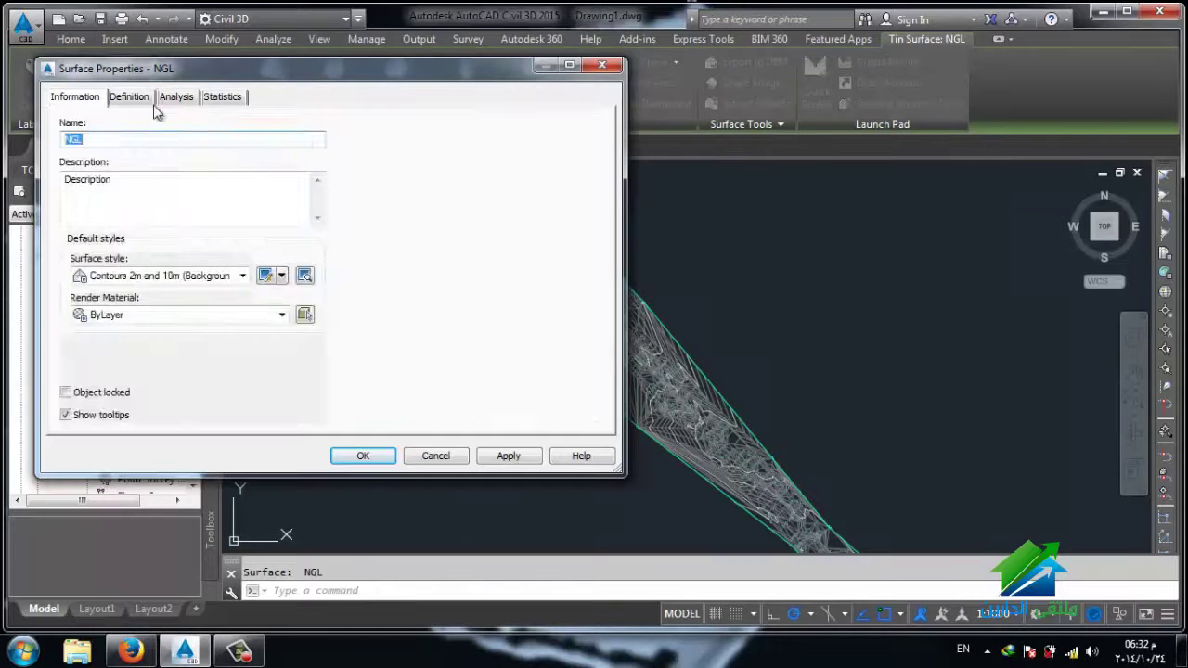
pyautogui.click(130, 96)
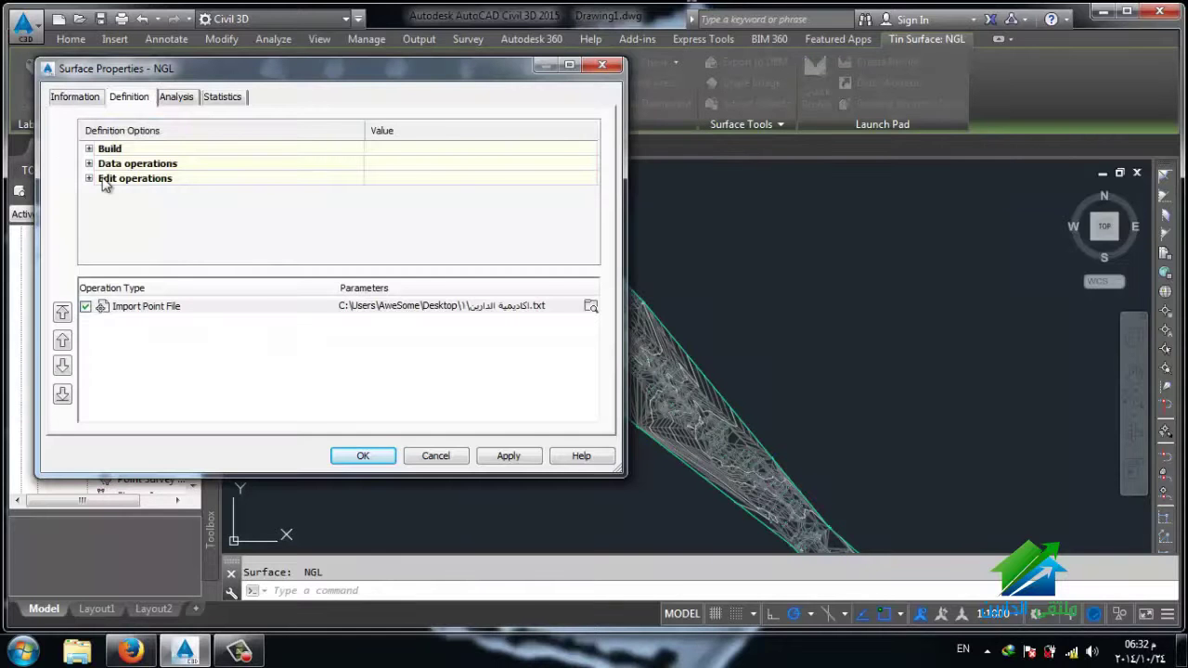
pyautogui.click(89, 149)
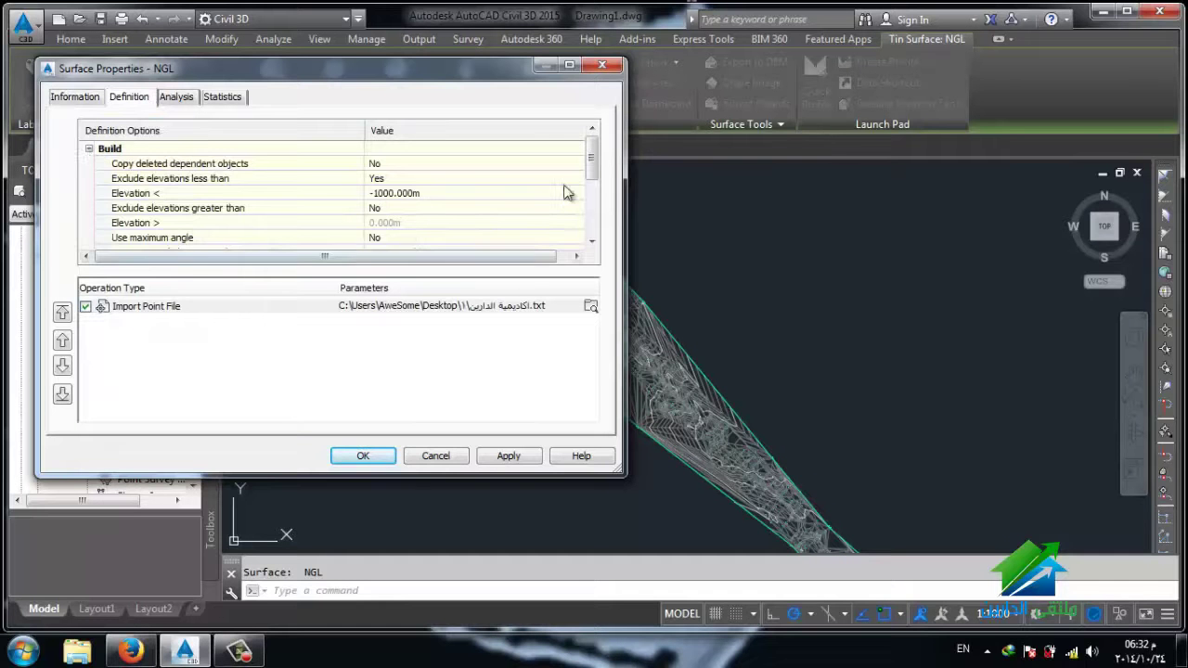
# Step: Set Use maximum triangle length to Yes with length 70, then rebuild the surface
pyautogui.scroll(-2, 596, 168)
pyautogui.scroll(-1, 595, 168)
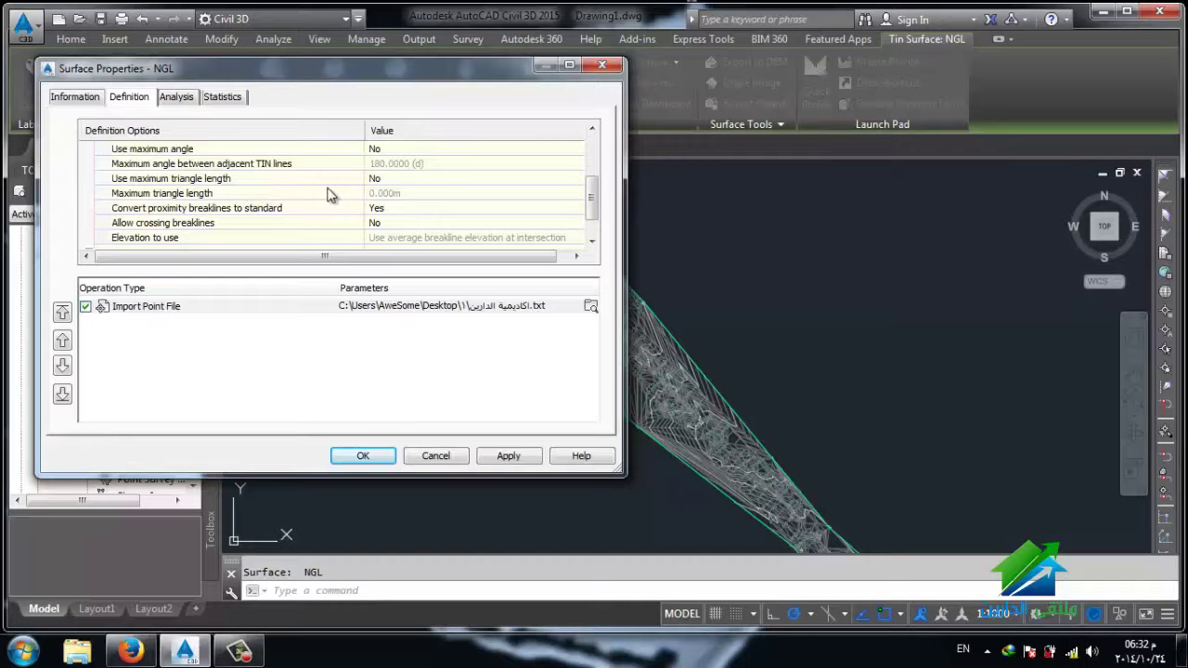
pyautogui.click(391, 183)
pyautogui.click(392, 185)
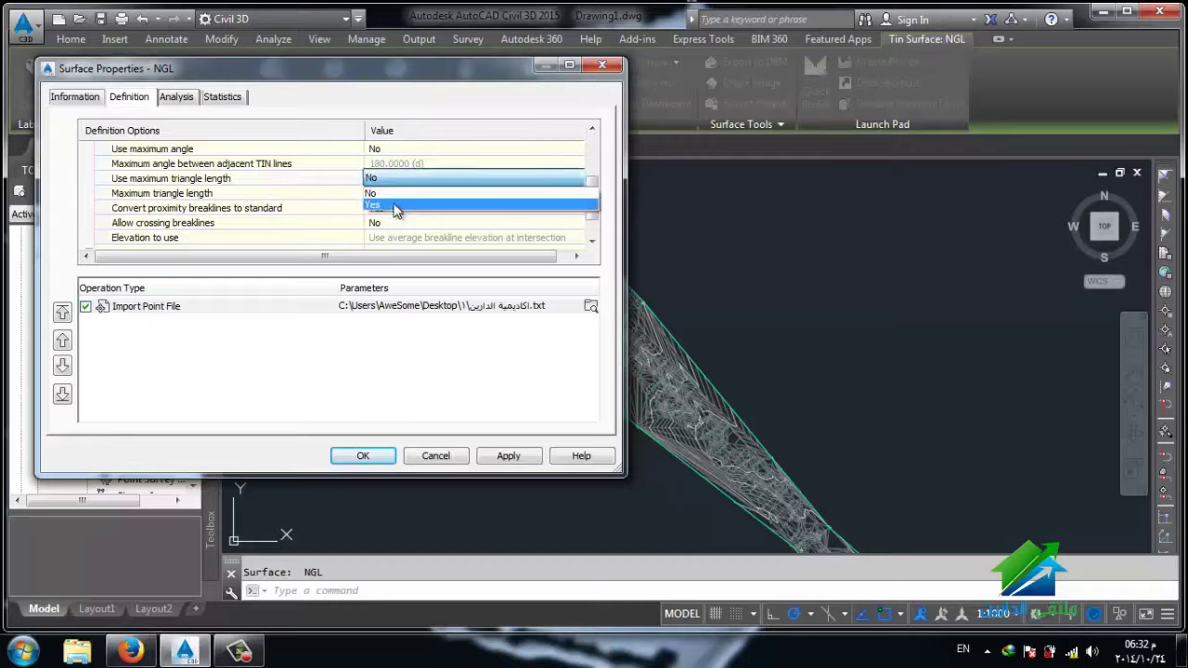
pyautogui.click(394, 206)
pyautogui.click(399, 194)
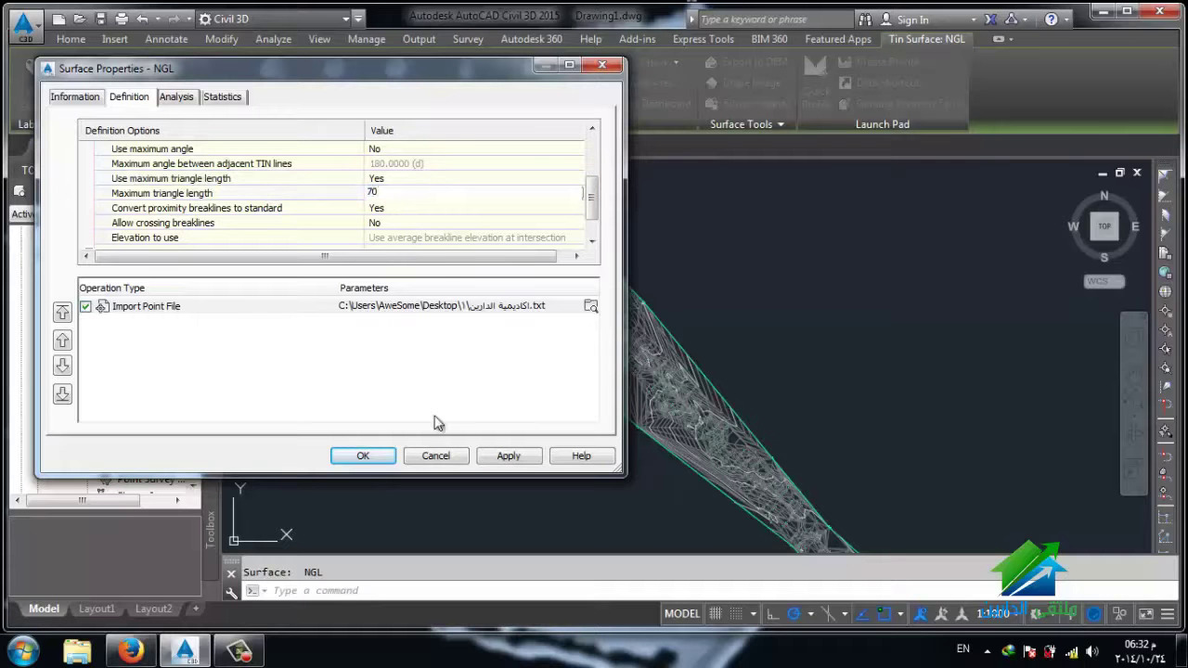
pyautogui.click(384, 456)
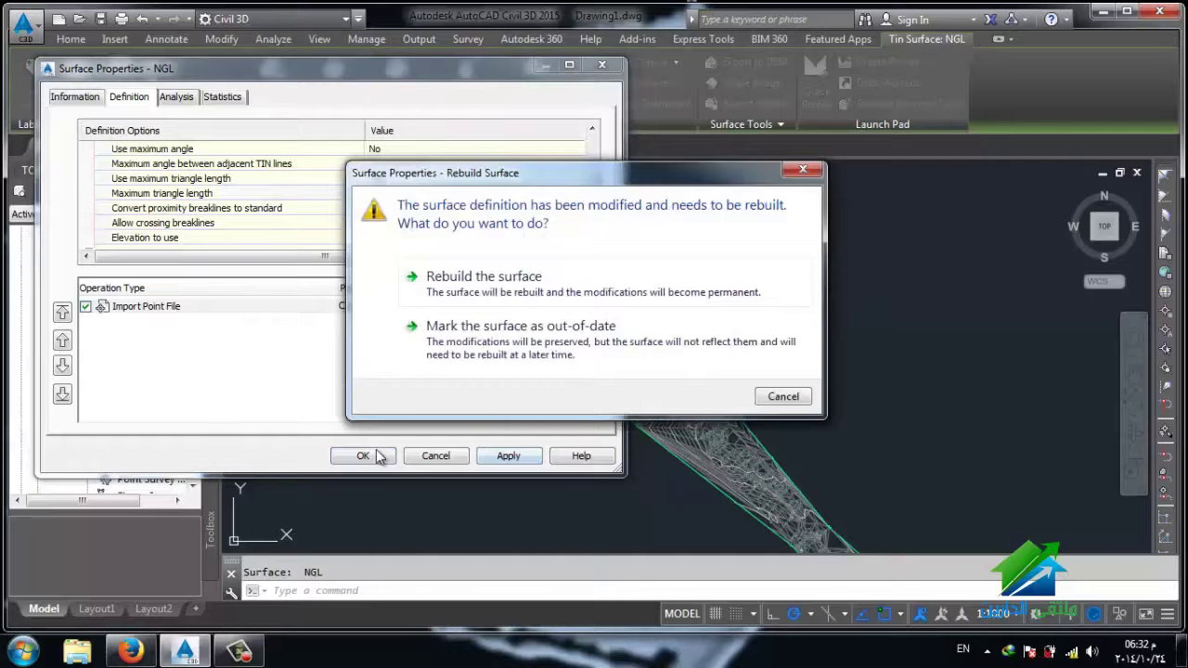
pyautogui.click(489, 293)
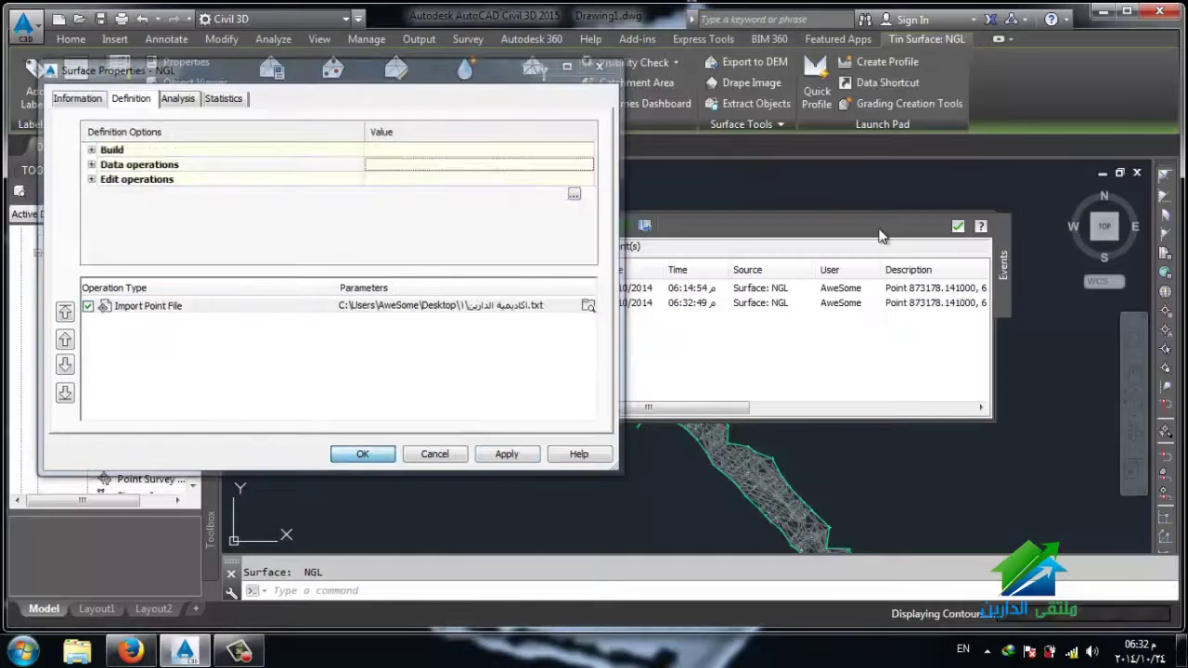
pyautogui.click(958, 228)
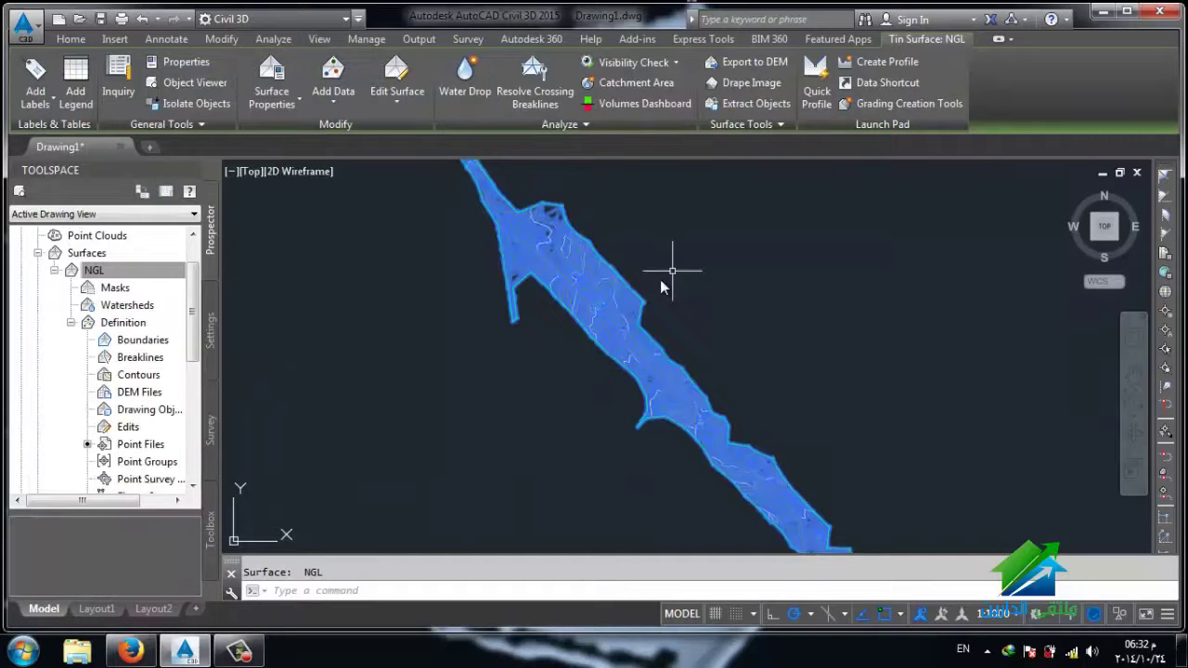
pyautogui.scroll(2, 562, 353)
pyautogui.press('Escape')
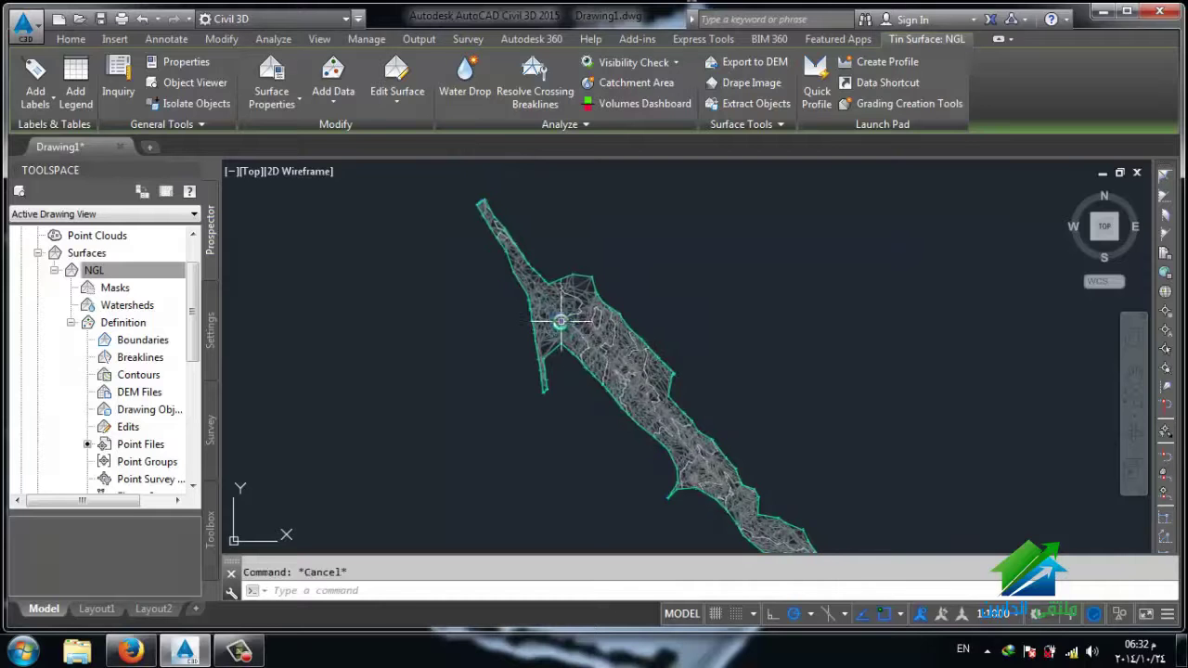
pyautogui.moveTo(563, 336); pyautogui.dragTo(580, 355, button='middle')
pyautogui.scroll(2, 580, 355)
pyautogui.scroll(2, 594, 348)
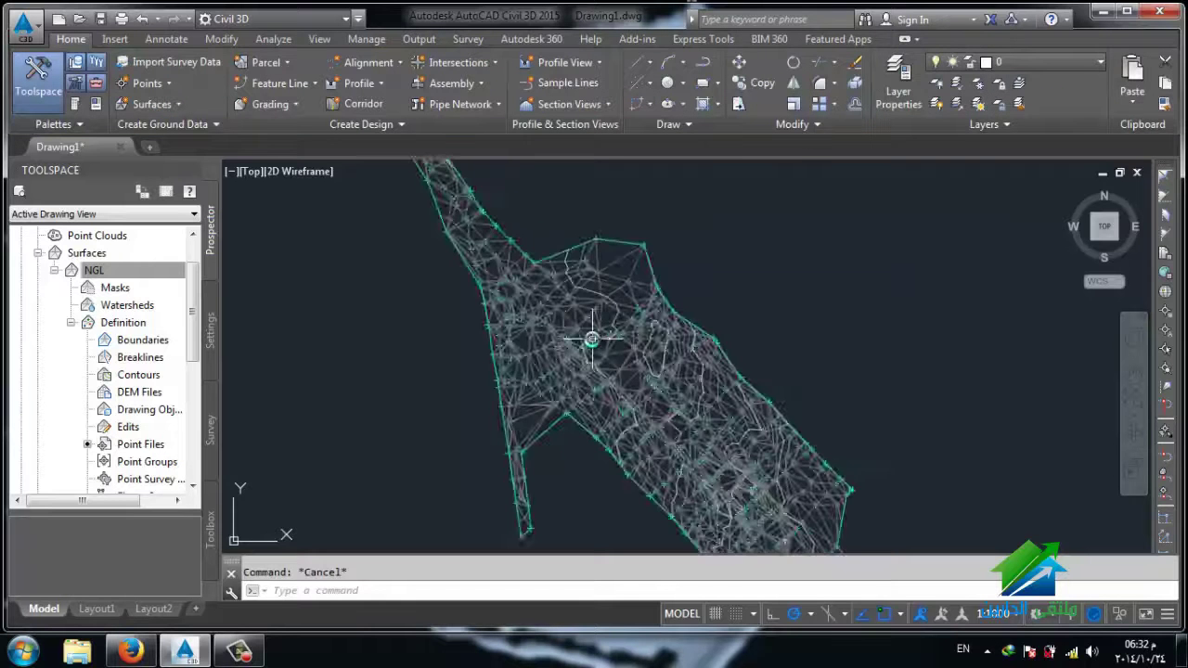
pyautogui.scroll(-5, 603, 371)
pyautogui.scroll(-2, 625, 397)
pyautogui.scroll(1, 636, 397)
pyautogui.scroll(1, 617, 376)
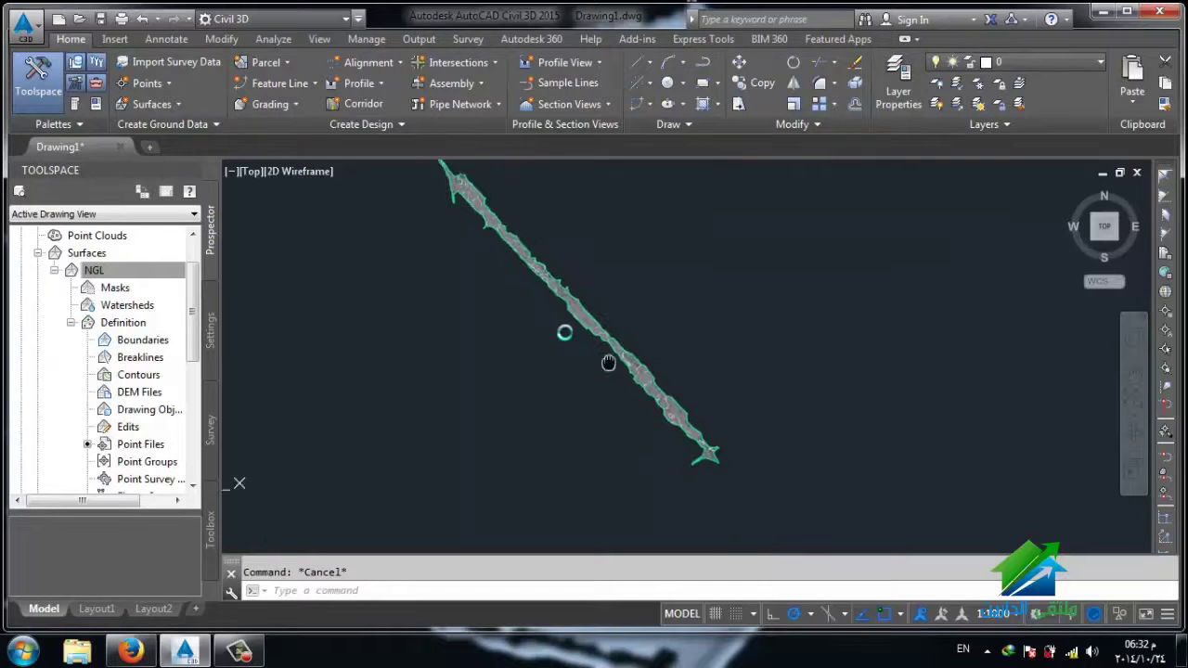
pyautogui.scroll(2, 604, 358)
pyautogui.scroll(2, 575, 329)
pyautogui.scroll(-1, 538, 315)
pyautogui.scroll(2, 538, 392)
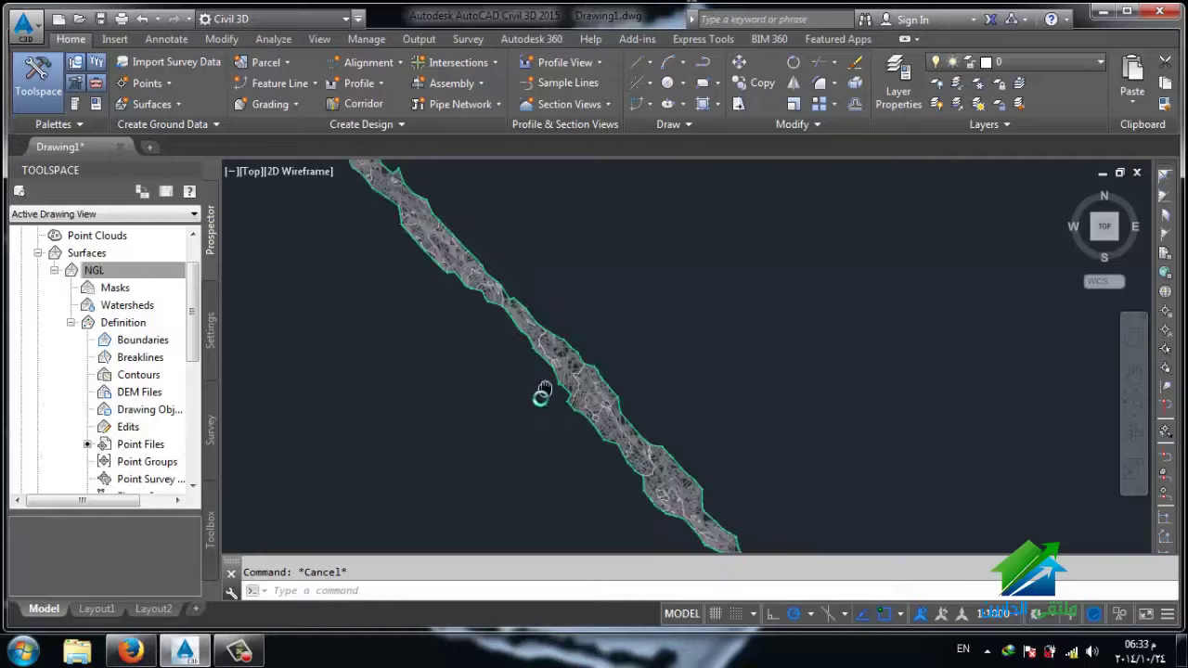
pyautogui.scroll(-1, 511, 371)
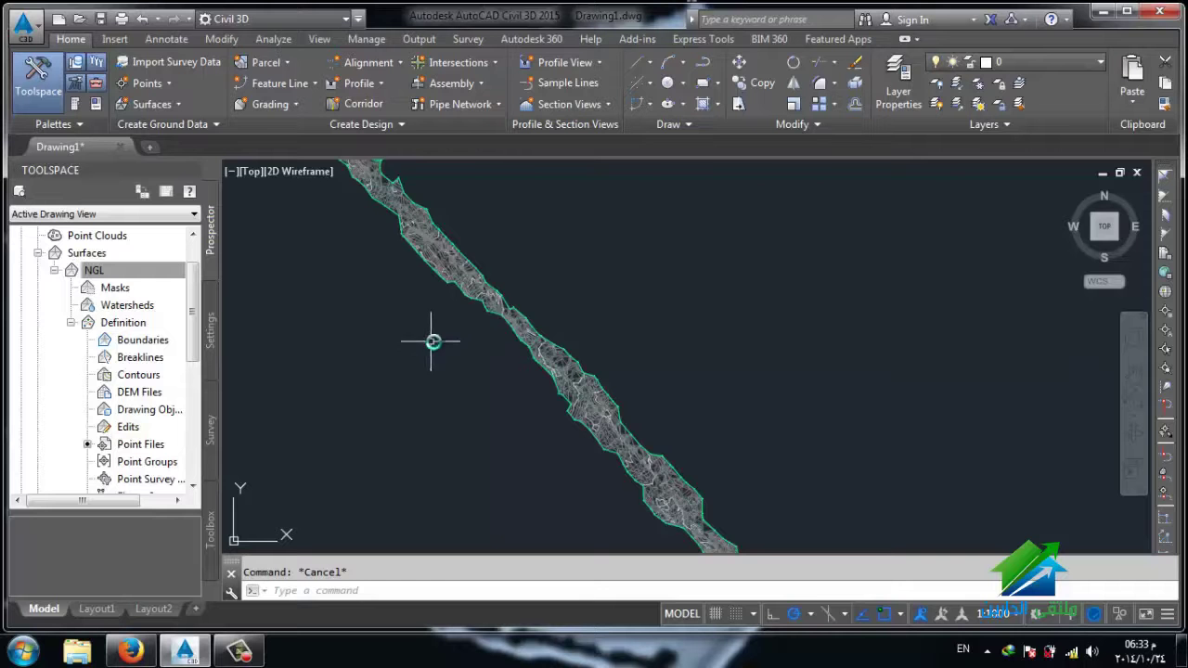
pyautogui.scroll(2, 454, 318)
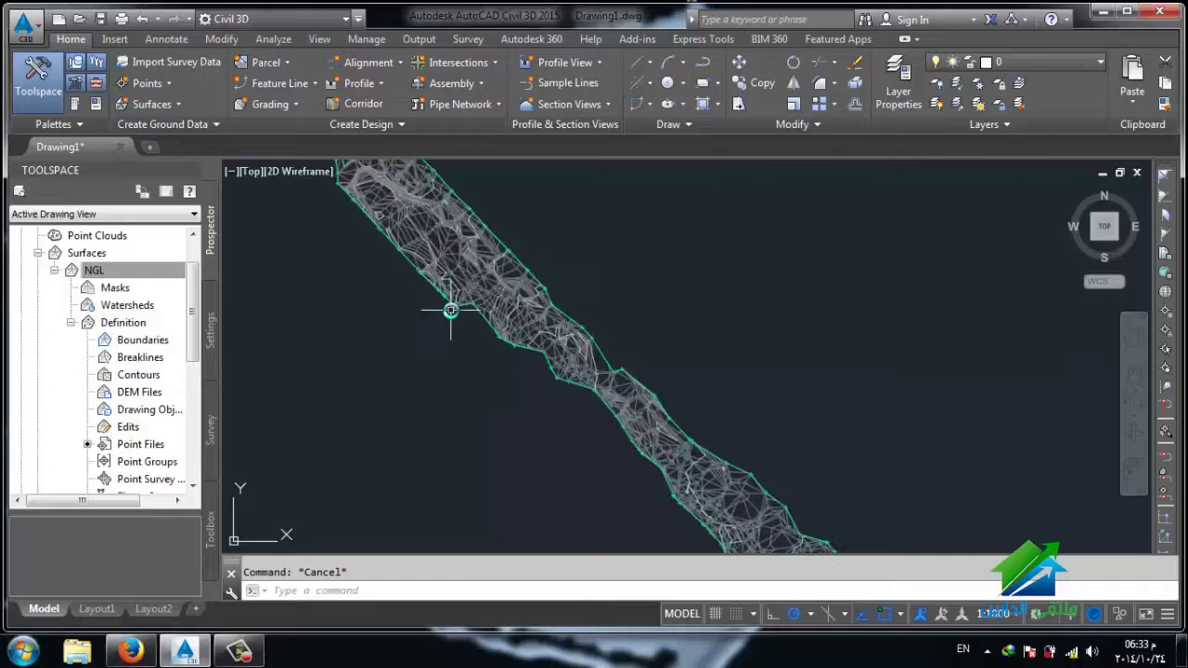
pyautogui.scroll(1, 451, 310)
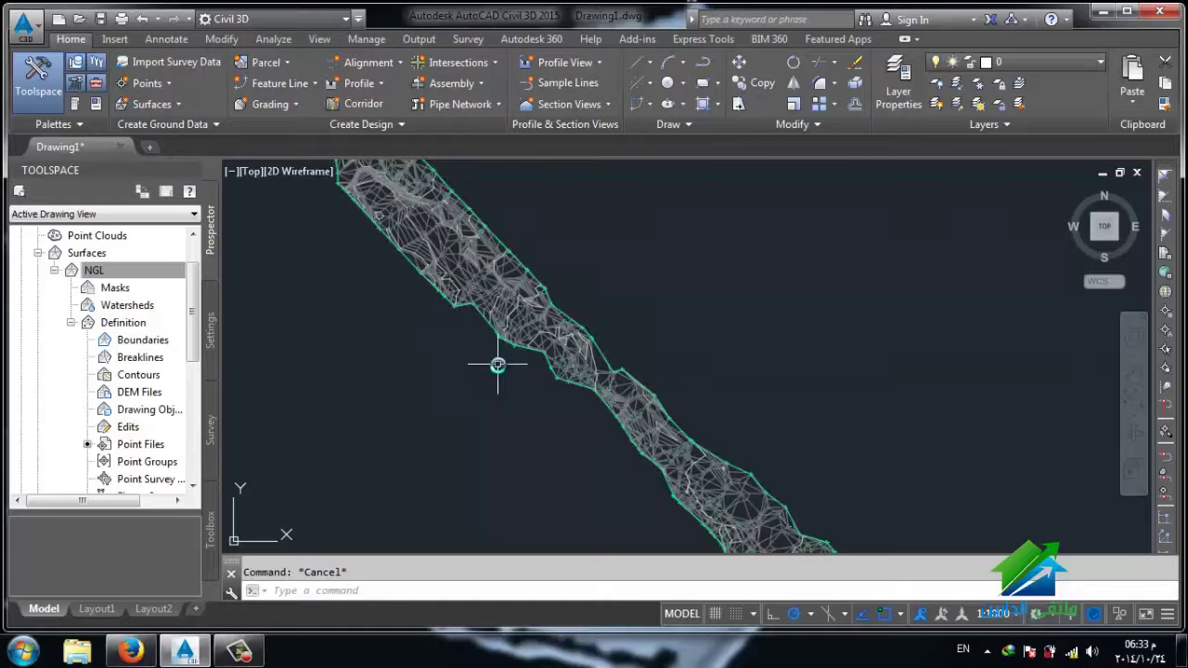
pyautogui.scroll(-3, 501, 371)
pyautogui.scroll(1, 533, 432)
pyautogui.scroll(1, 509, 394)
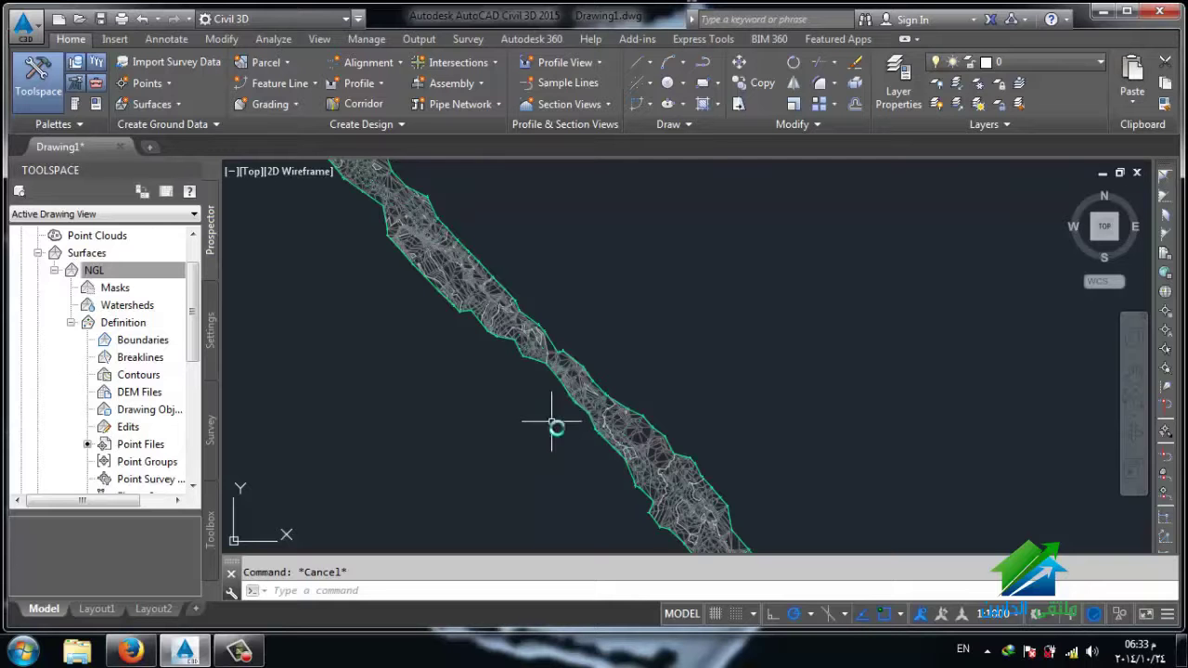
pyautogui.scroll(-1, 543, 436)
pyautogui.scroll(1, 544, 499)
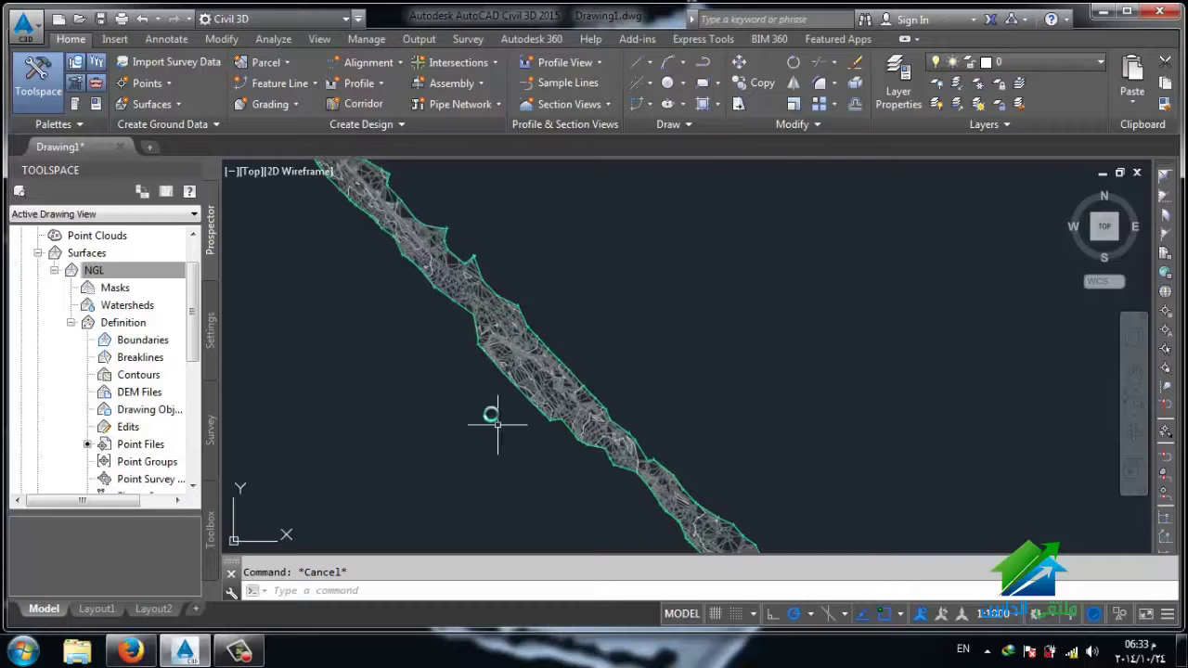
pyautogui.scroll(1, 565, 506)
pyautogui.scroll(-1, 519, 446)
pyautogui.scroll(-1, 492, 464)
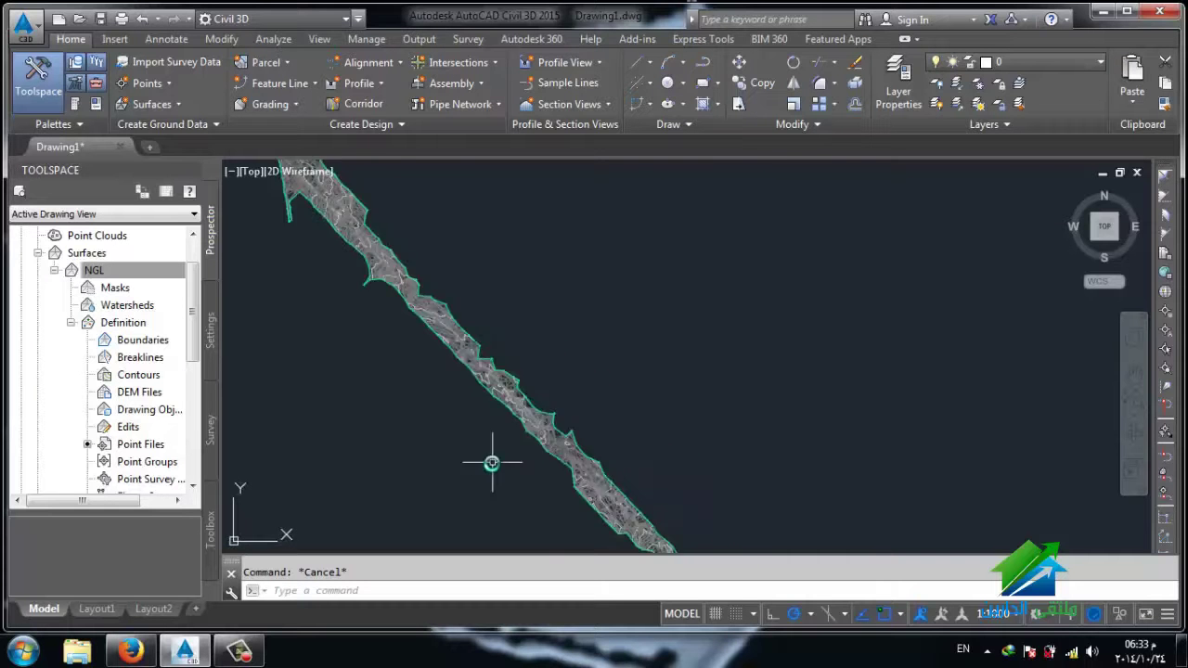
pyautogui.scroll(-1, 539, 506)
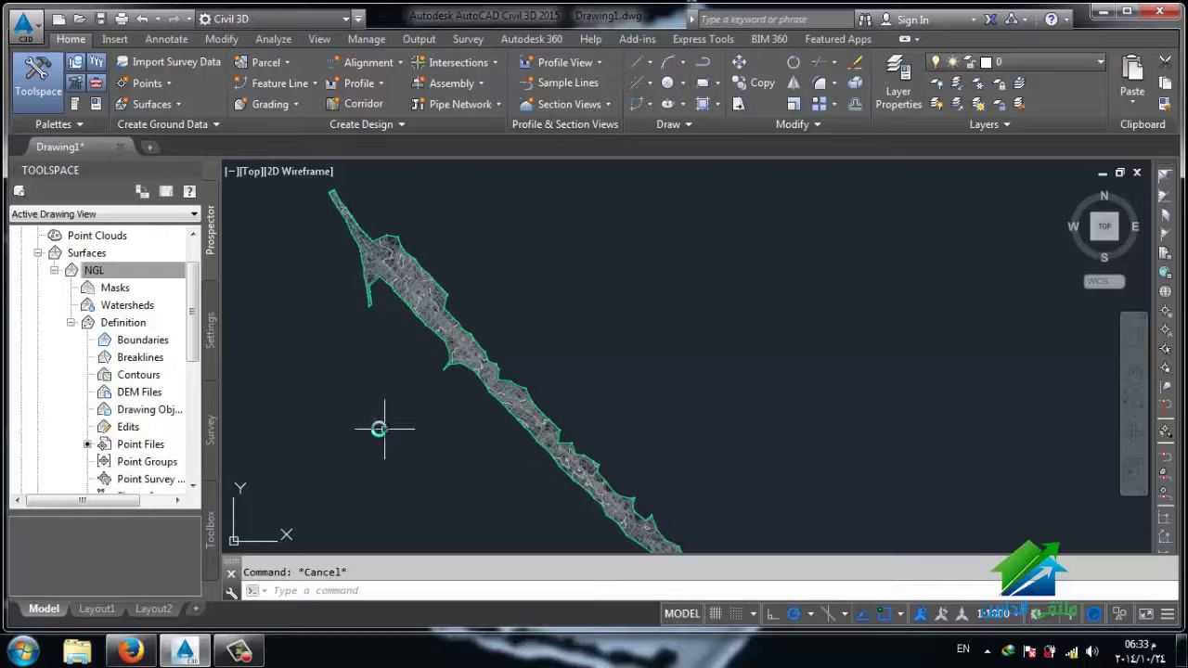
pyautogui.click(396, 306)
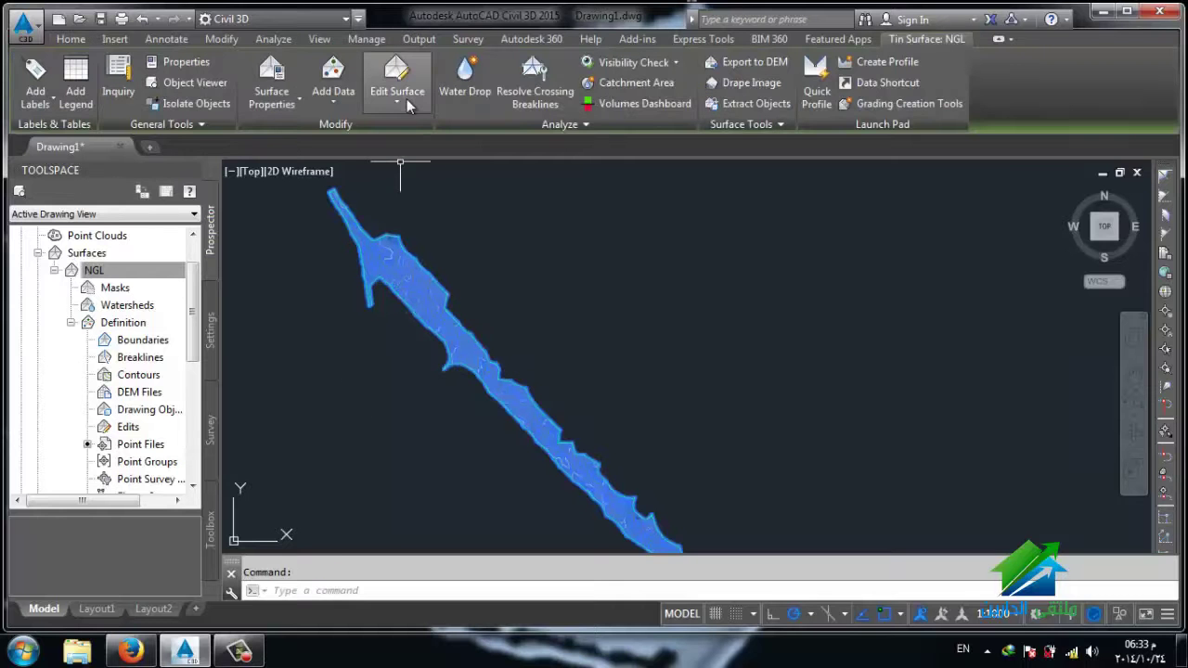
# Step: Start the Add Line edit on the NGL surface from its Prospector Edits menu
pyautogui.click(407, 98)
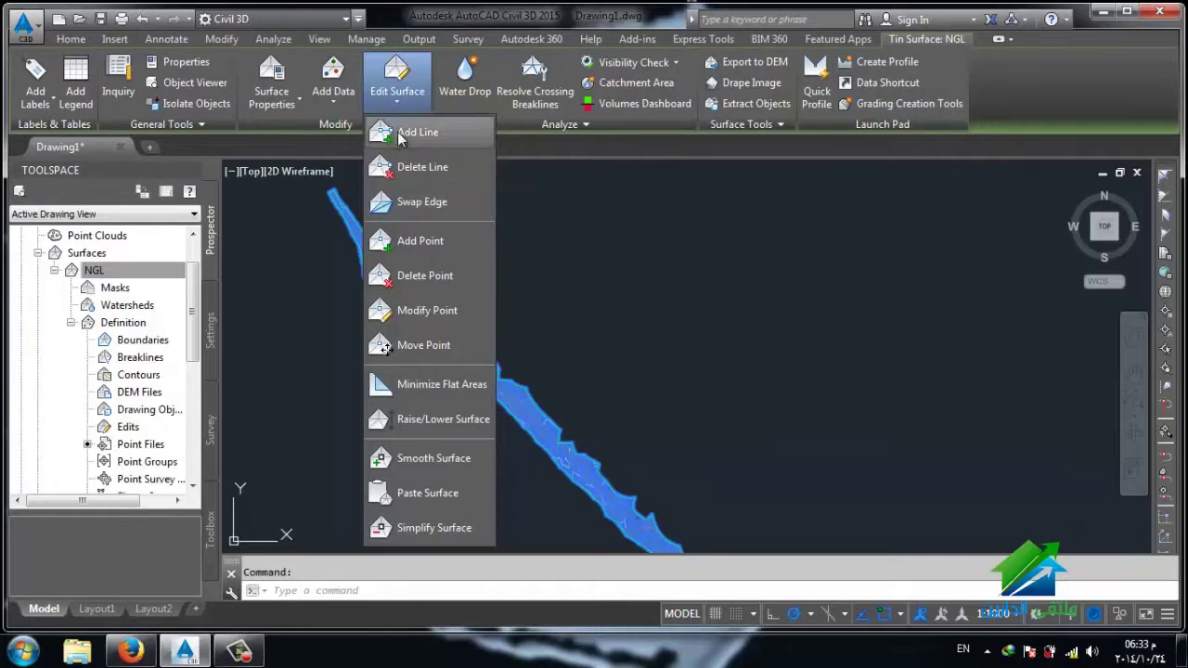
pyautogui.click(102, 316)
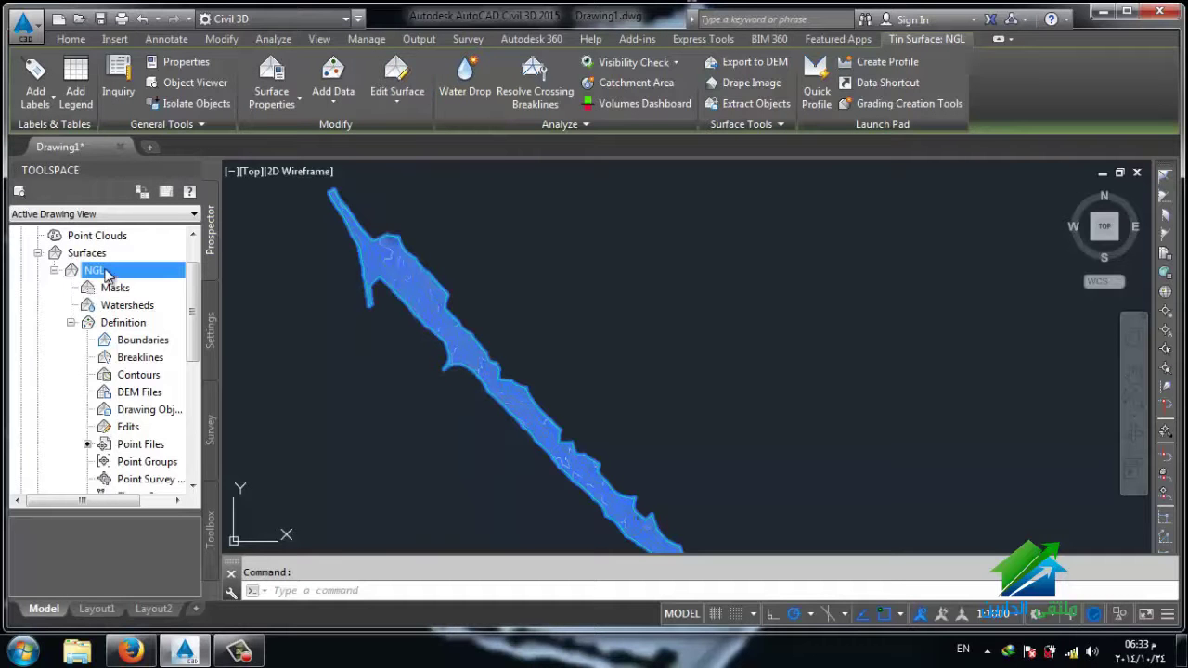
pyautogui.rightClick(125, 429)
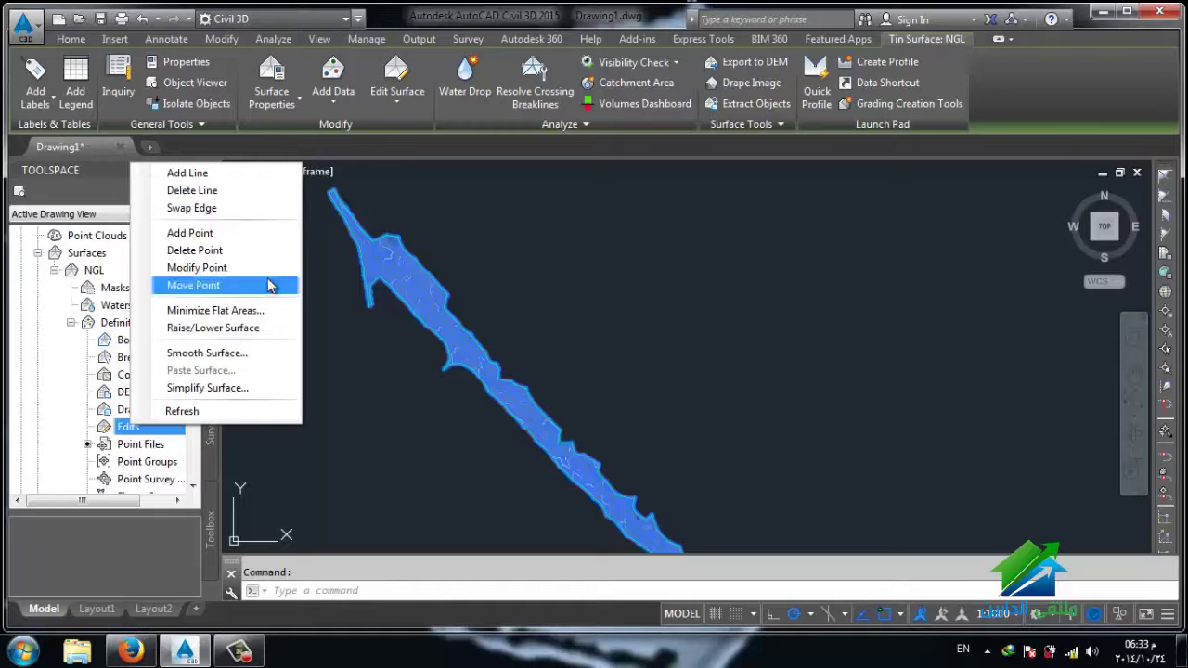
pyautogui.click(262, 176)
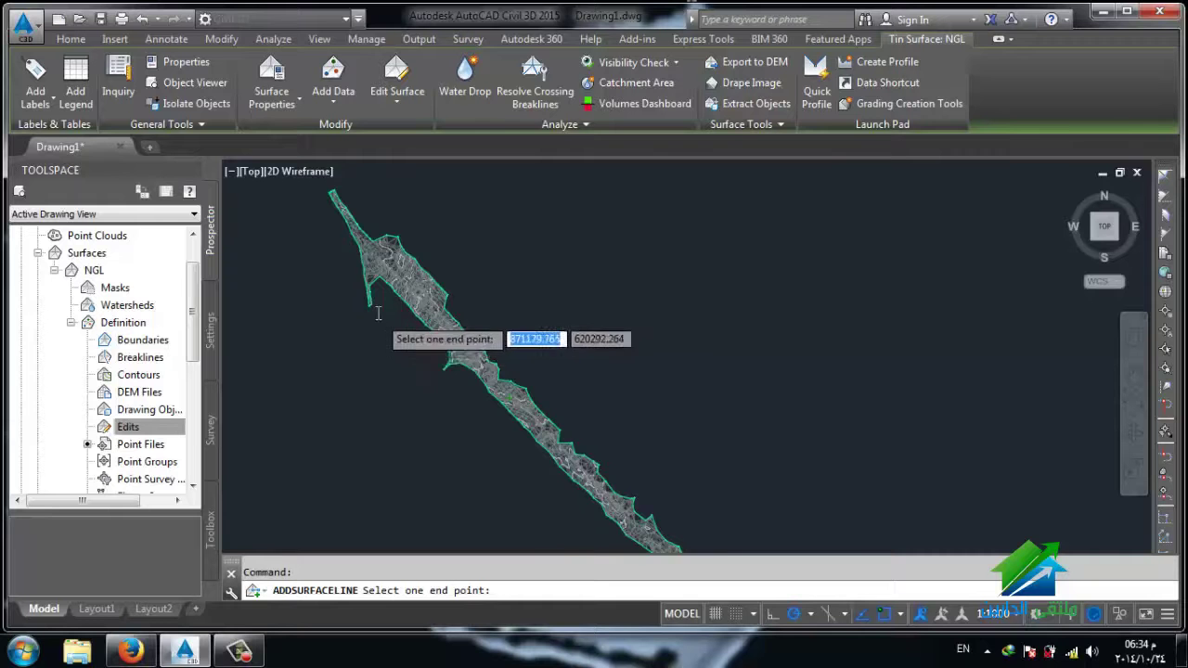
# Step: Add a surface line between two NGL vertices along the outline
pyautogui.scroll(5, 394, 268)
pyautogui.scroll(1, 399, 324)
pyautogui.scroll(1, 411, 347)
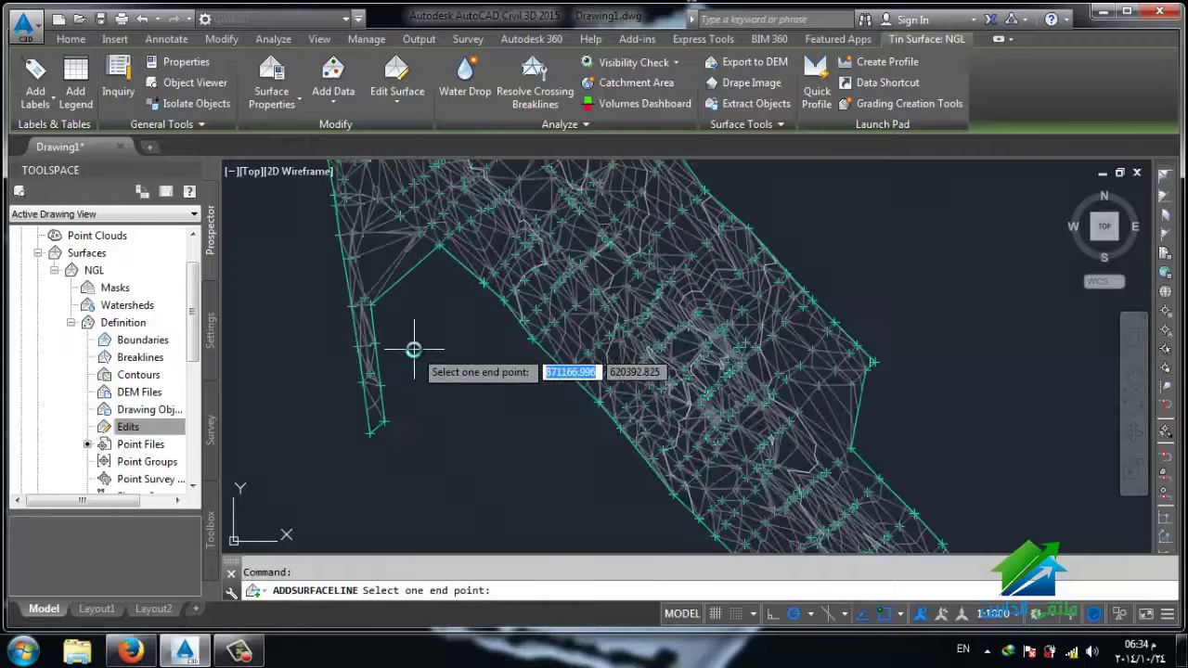
pyautogui.scroll(2, 372, 344)
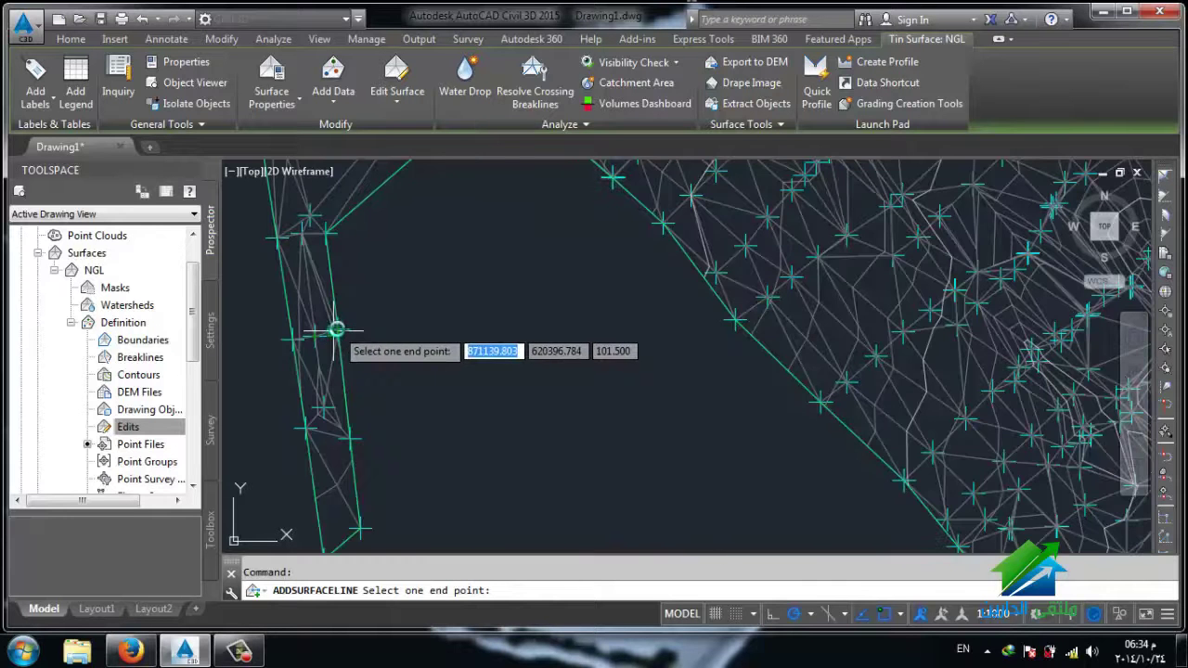
pyautogui.scroll(2, 331, 332)
pyautogui.click(331, 326)
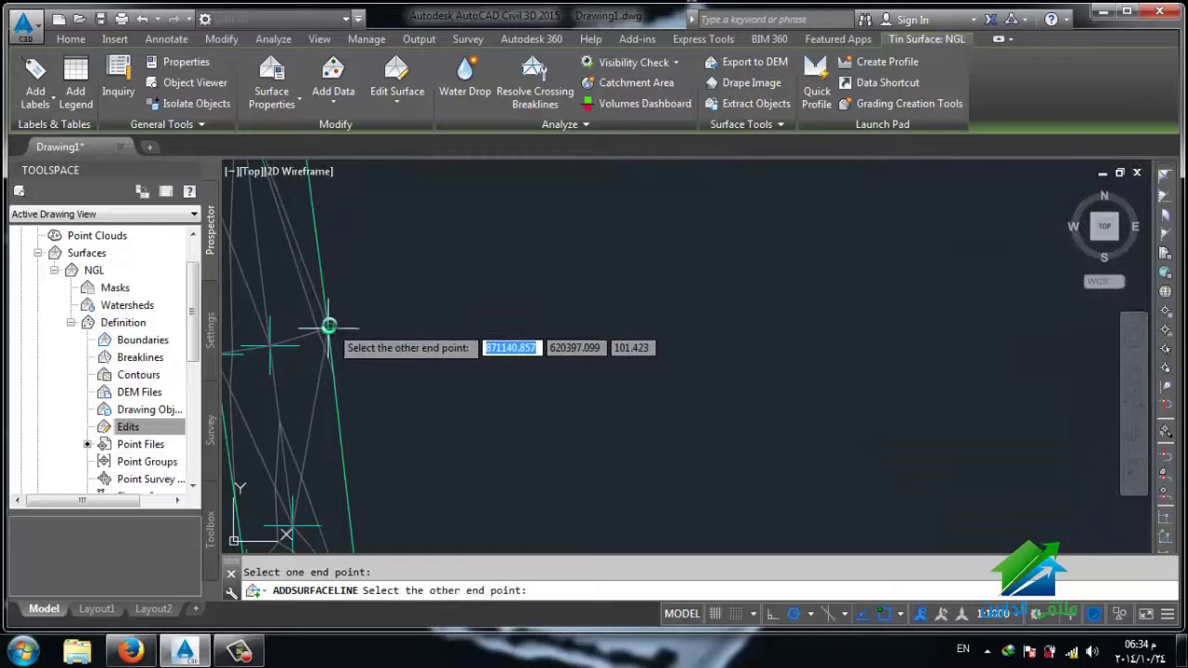
pyautogui.scroll(-1, 418, 326)
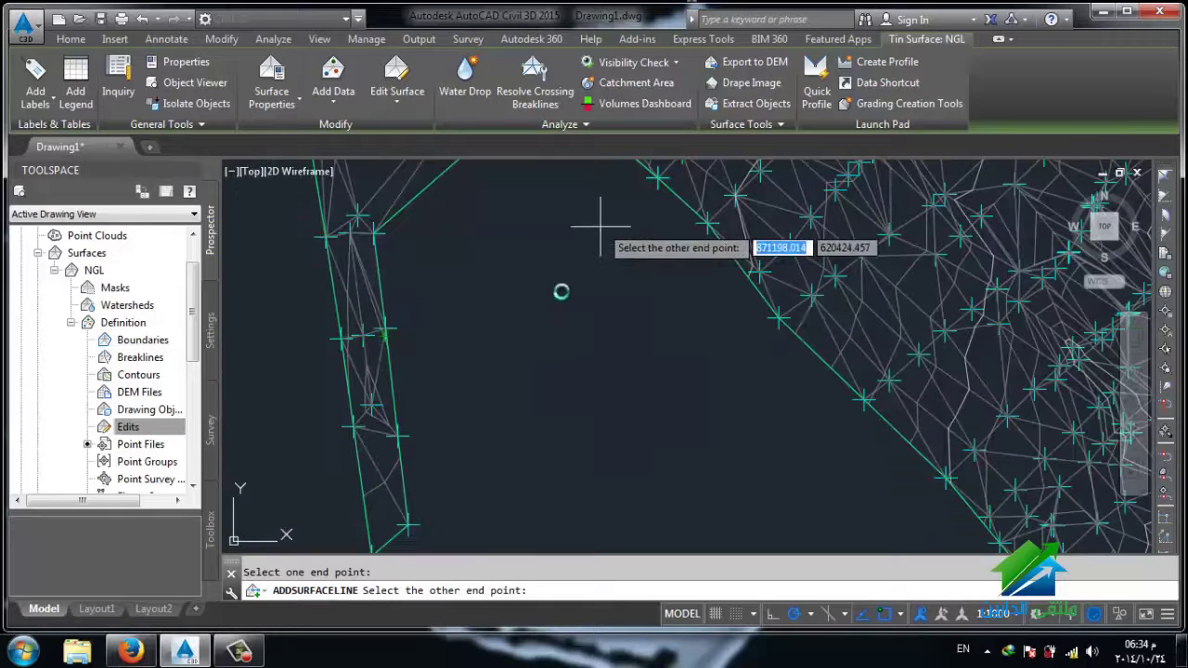
pyautogui.click(655, 177)
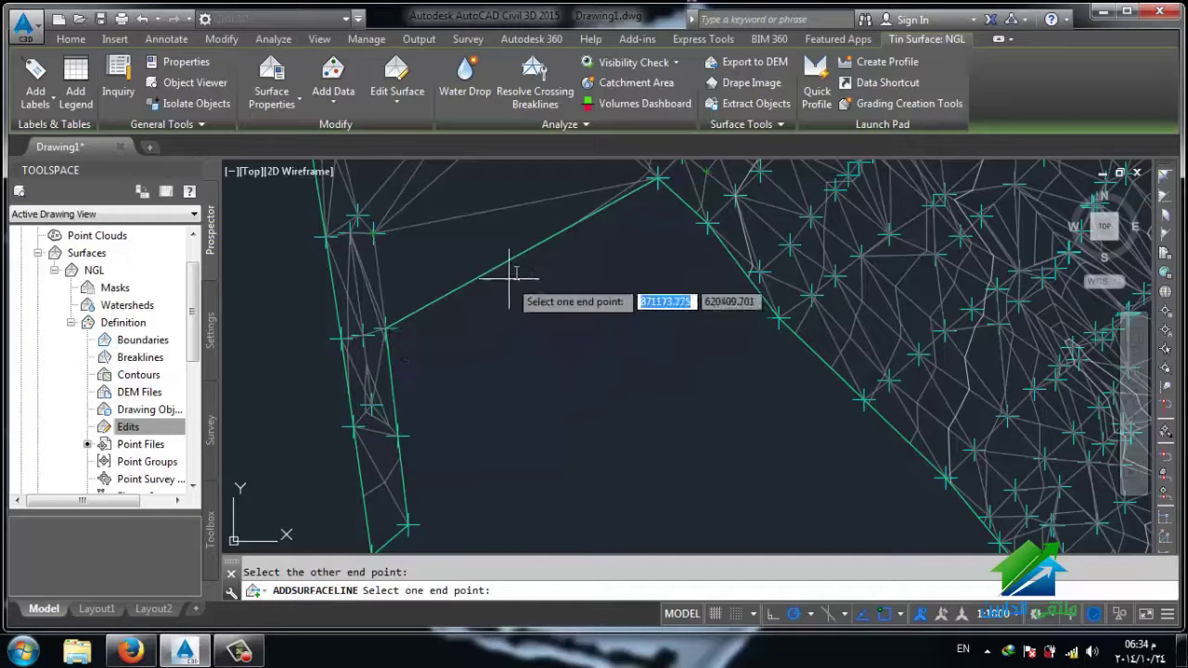
# Step: Add a second outline surface line, then cancel ADDSURFACELINE and zoom out
pyautogui.click(385, 332)
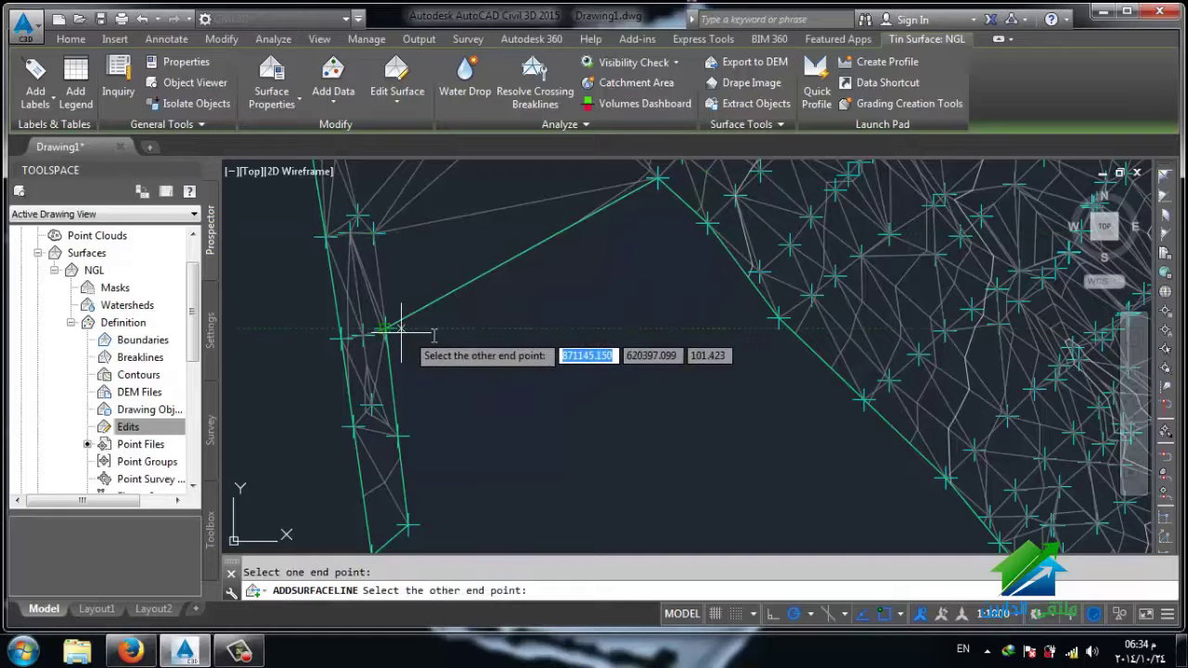
pyautogui.click(707, 226)
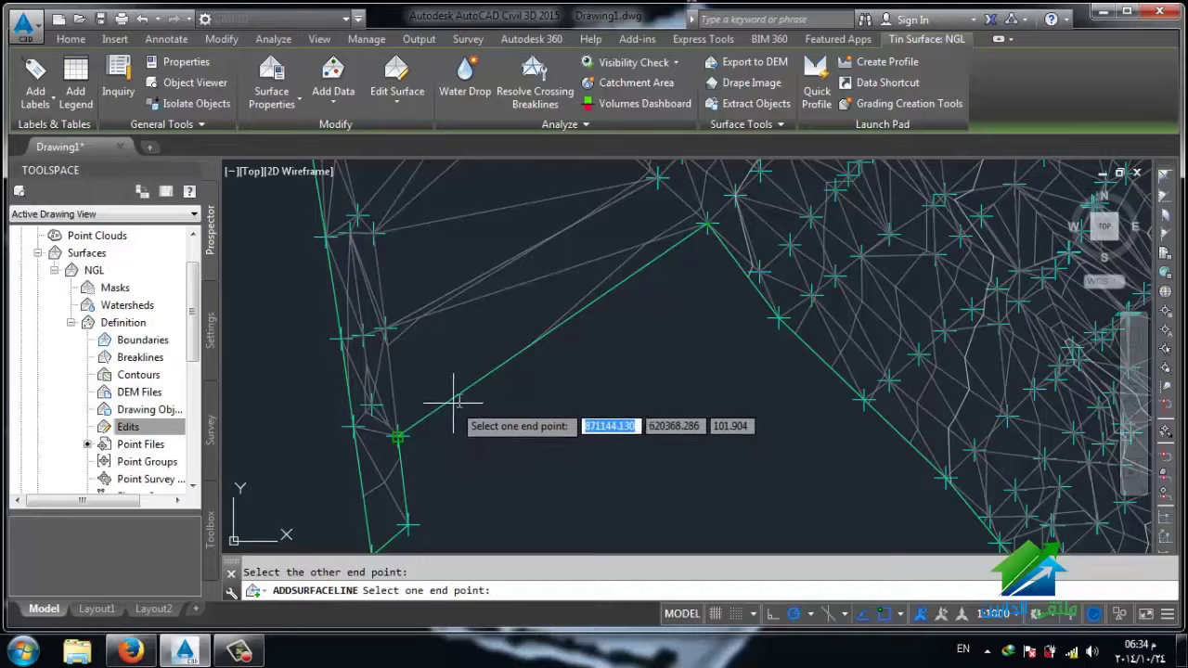
pyautogui.scroll(-3, 484, 360)
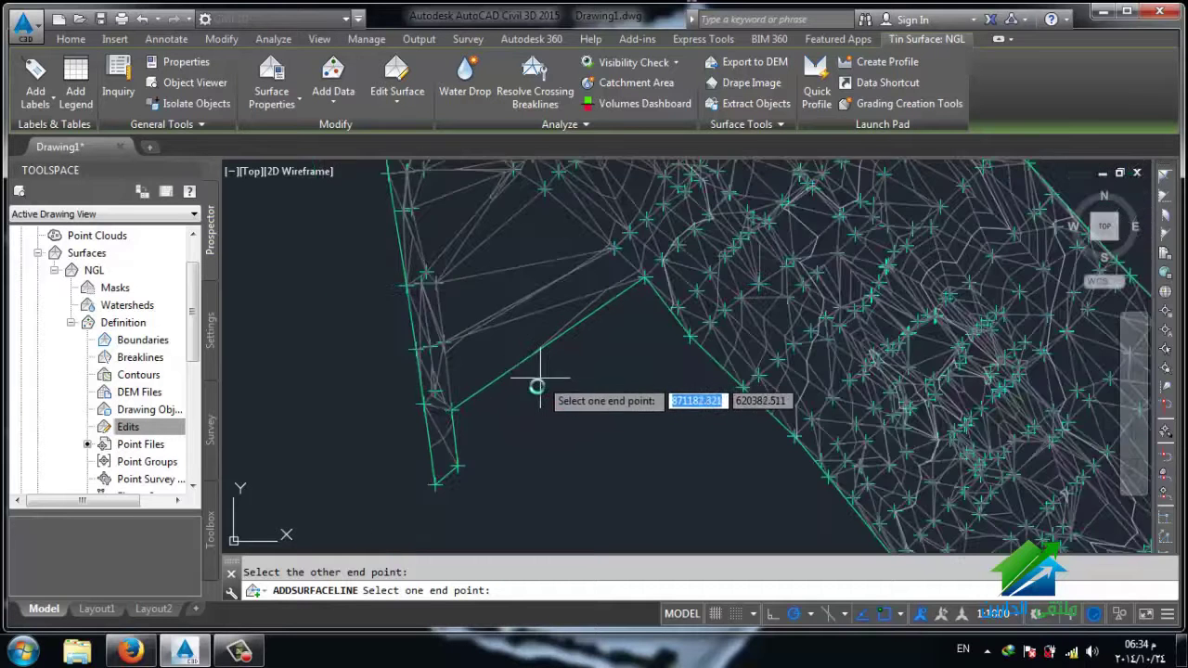
pyautogui.scroll(1, 538, 378)
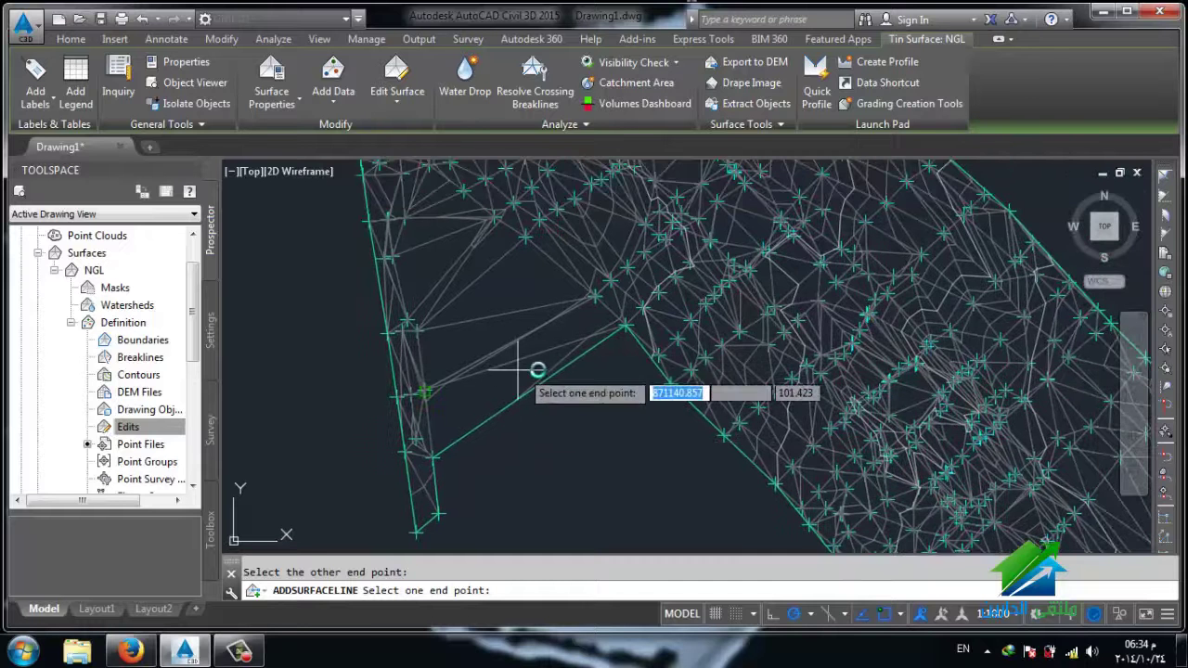
pyautogui.scroll(2, 546, 368)
pyautogui.scroll(2, 551, 368)
pyautogui.click(554, 365)
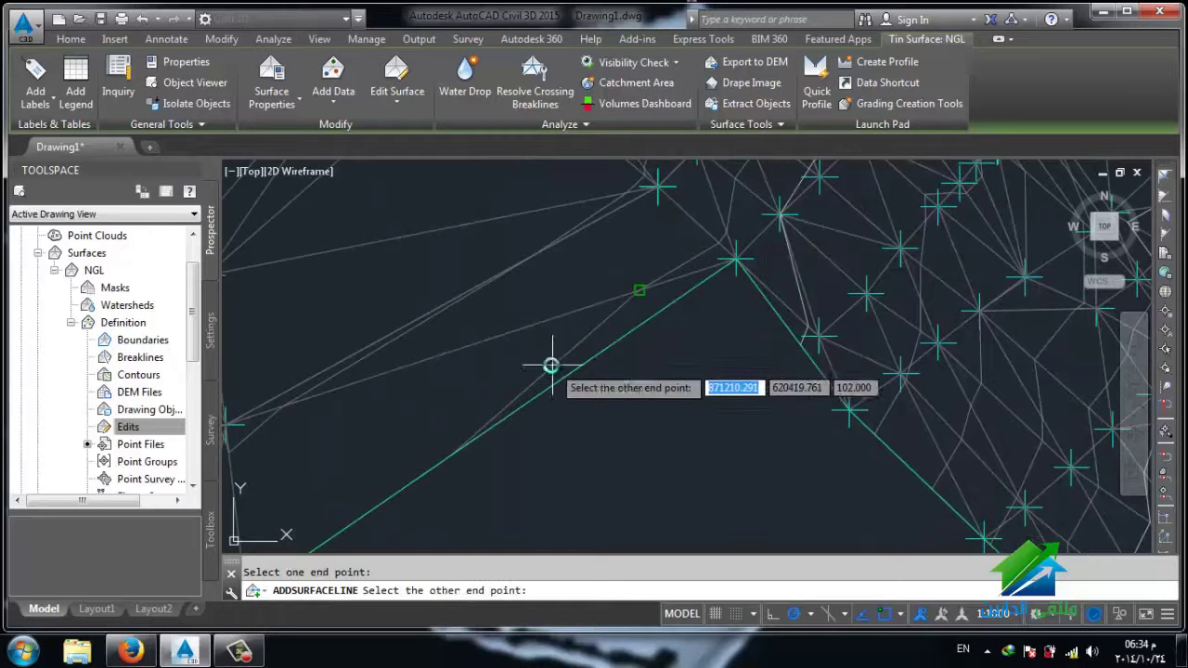
pyautogui.press('Escape')
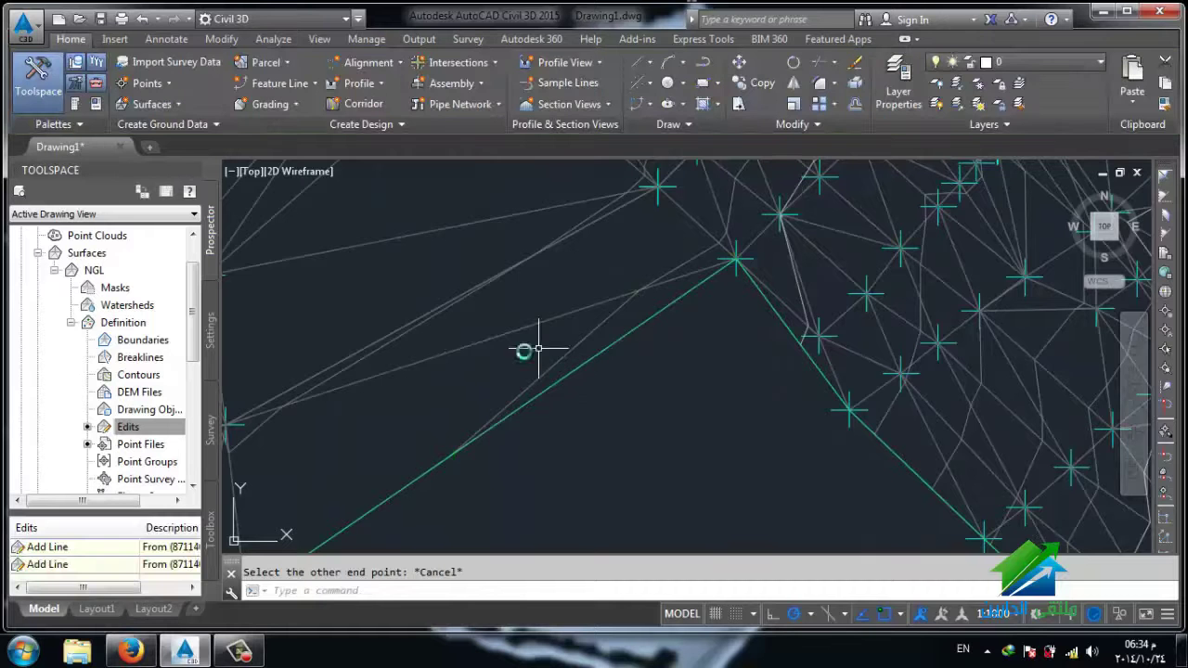
pyautogui.scroll(-2, 645, 377)
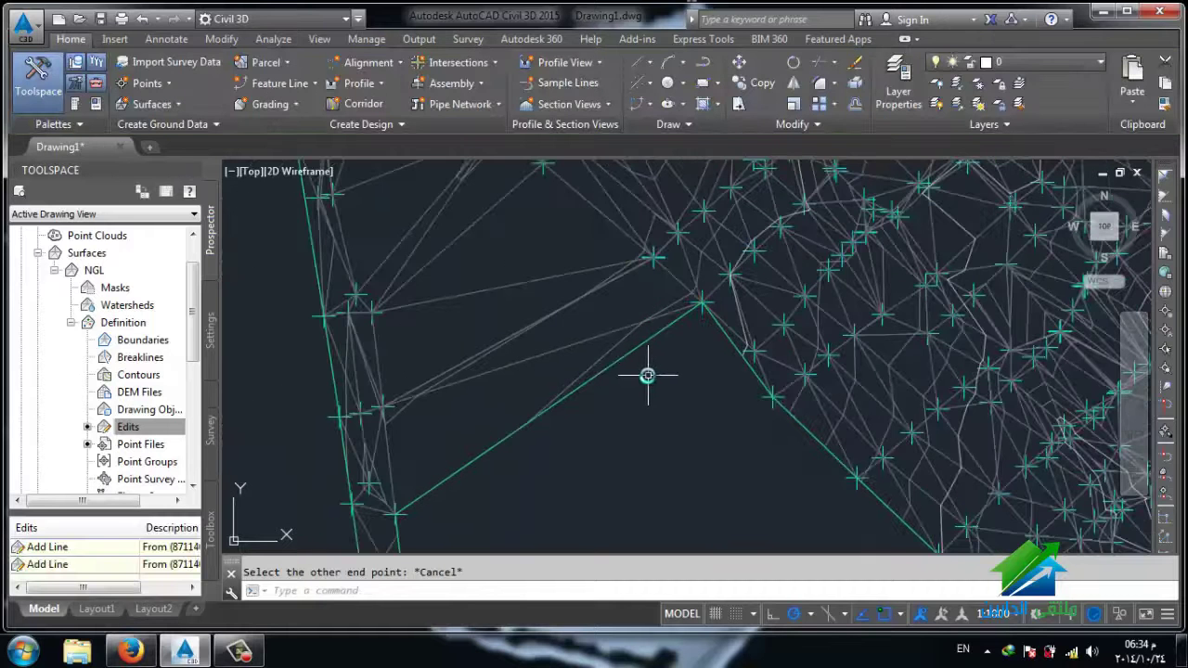
pyautogui.scroll(-2, 647, 375)
pyautogui.scroll(-1, 647, 375)
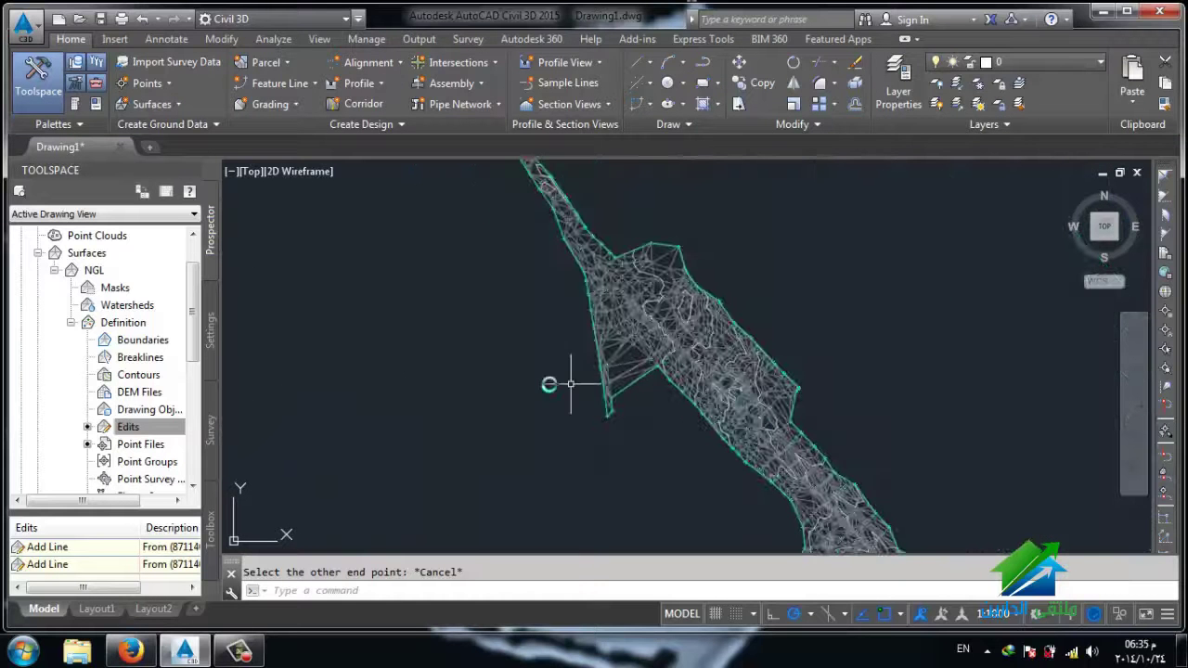
# Step: Edit the NGL surface style to hide minor contours and colour major contours yellow (50)
pyautogui.rightClick(96, 271)
pyautogui.click(153, 277)
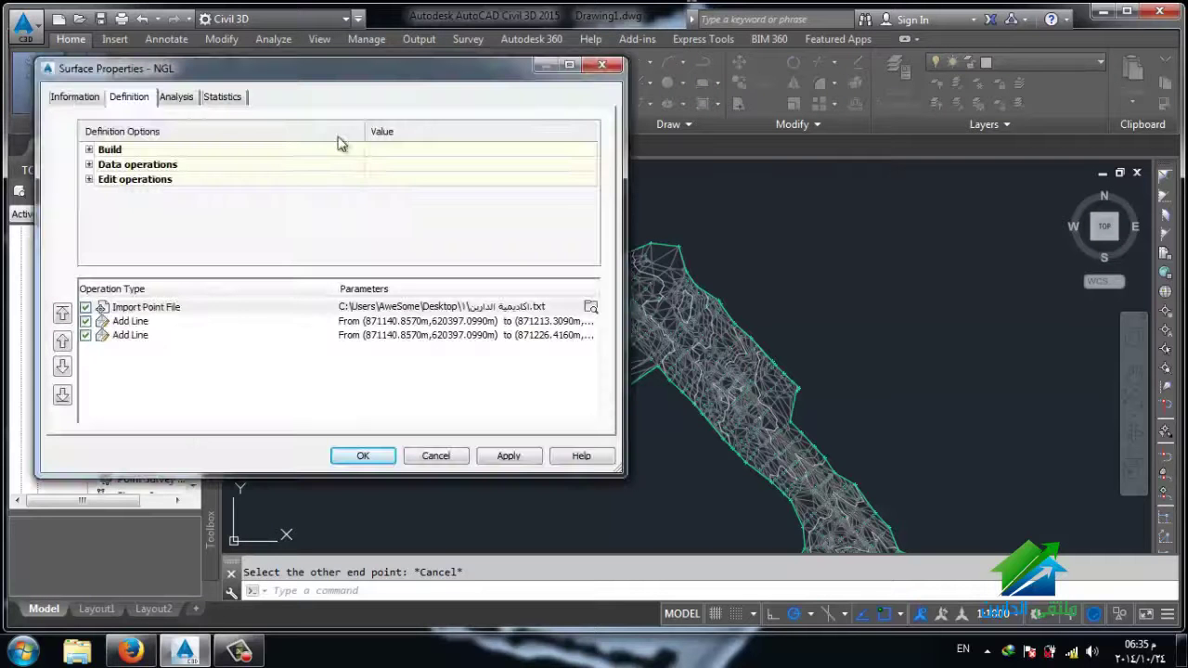
pyautogui.click(73, 102)
pyautogui.click(265, 277)
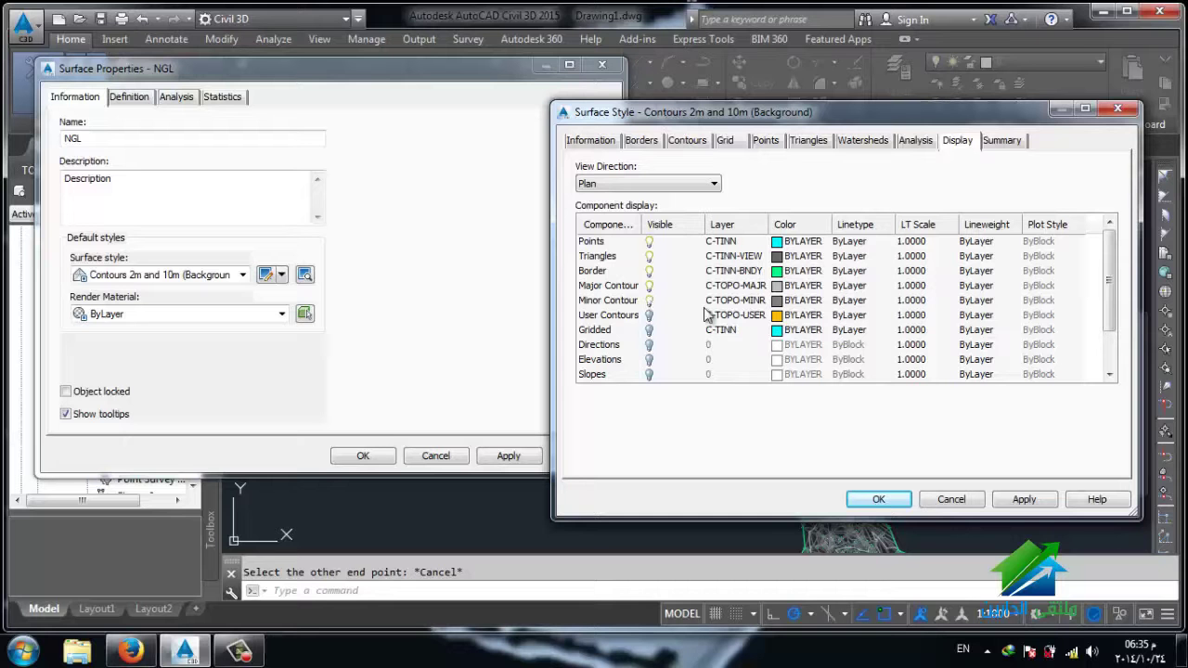
pyautogui.click(649, 302)
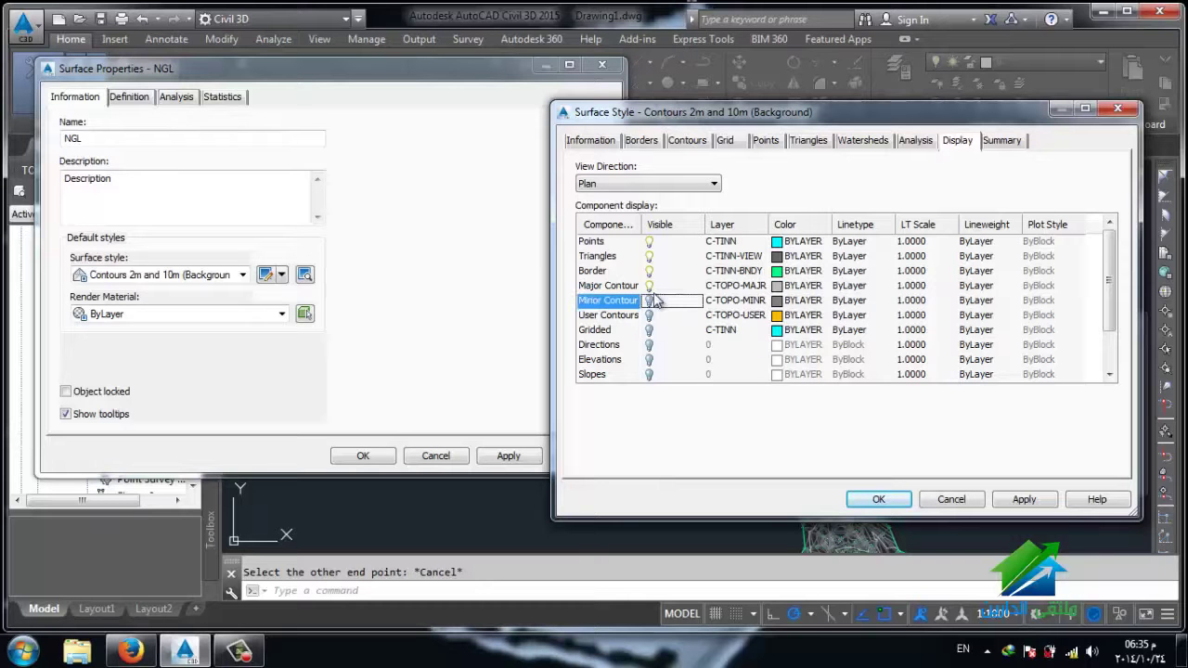
pyautogui.click(776, 286)
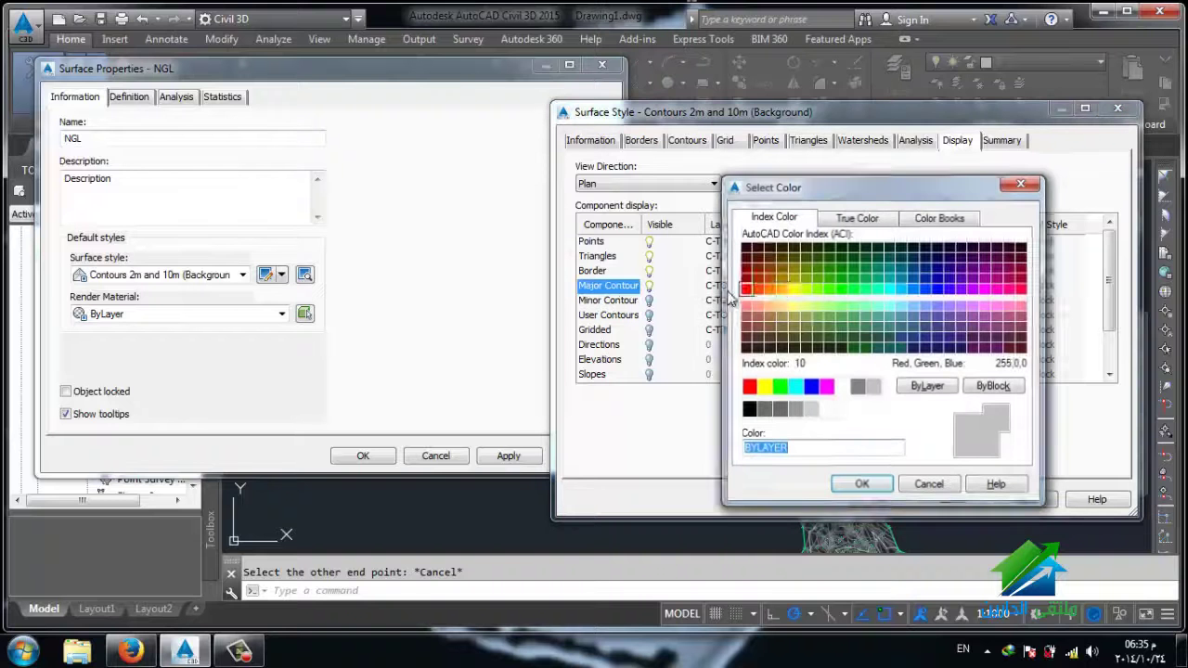
pyautogui.click(793, 289)
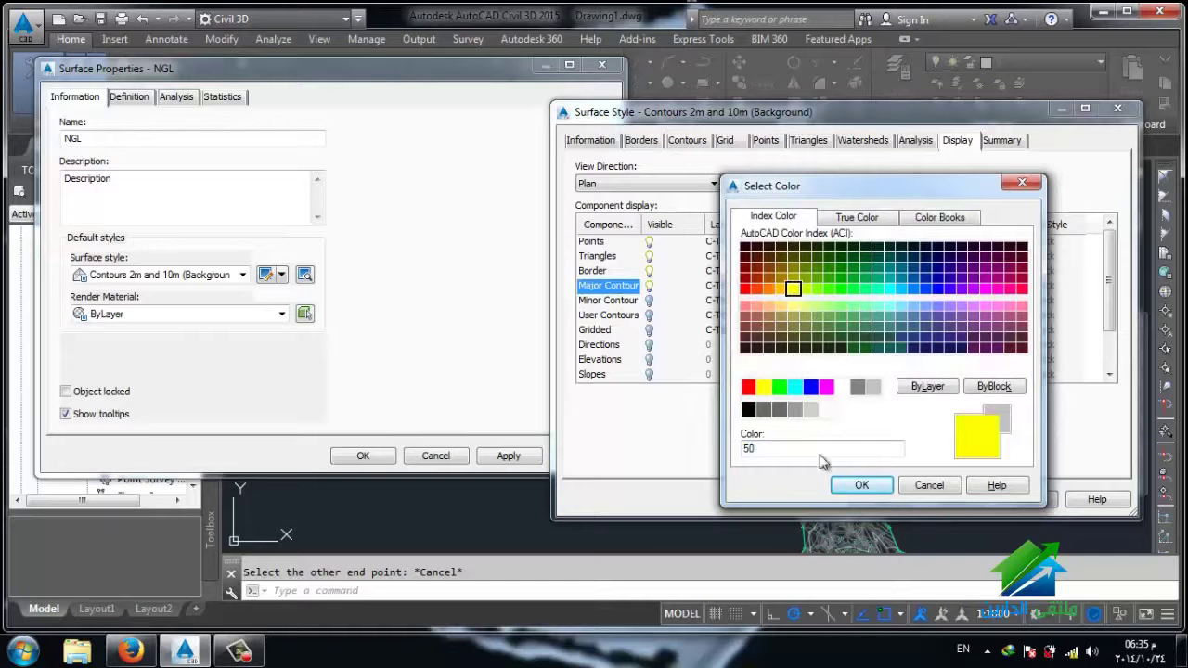
pyautogui.click(861, 488)
pyautogui.click(878, 498)
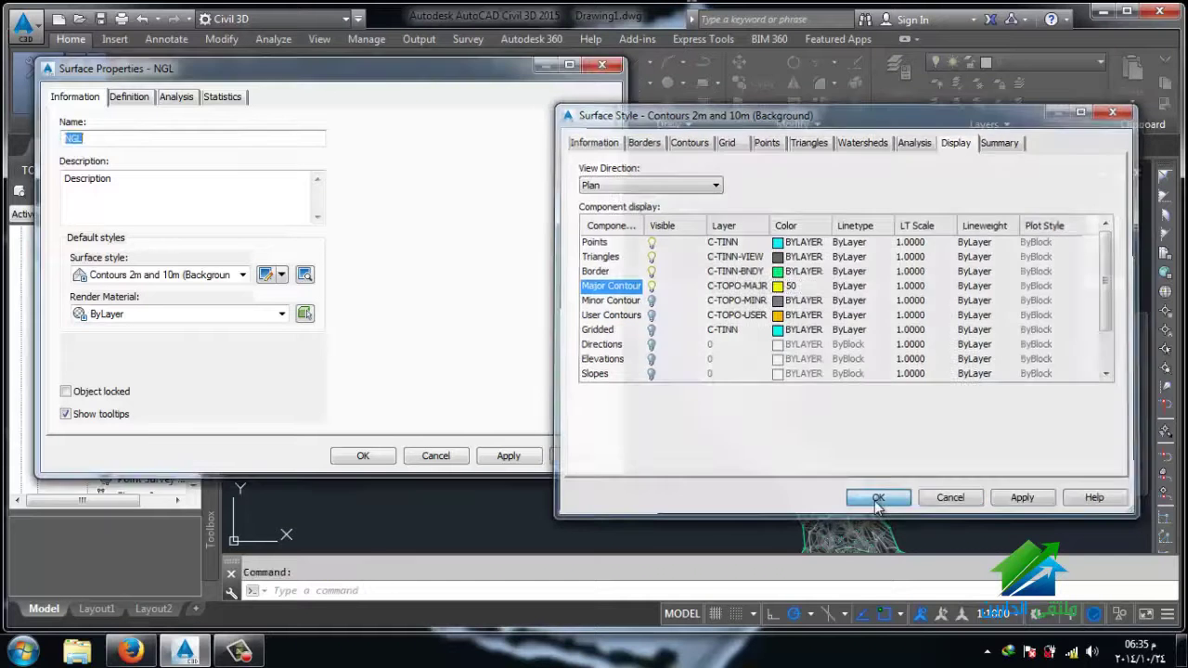
pyautogui.click(386, 461)
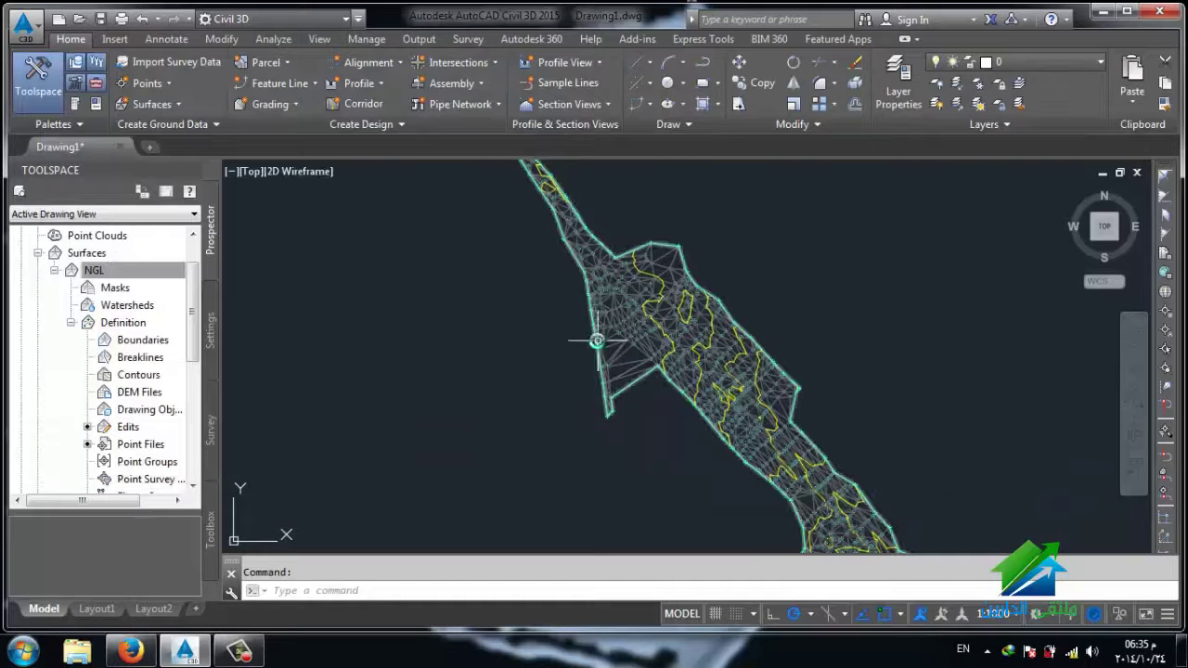
# Step: Zoom and pan until the large triangles at the top of the NGL surface fill the view
pyautogui.scroll(-1, 596, 341)
pyautogui.scroll(-1, 618, 332)
pyautogui.scroll(-1, 618, 331)
pyautogui.moveTo(656, 331); pyautogui.dragTo(670, 396, button='middle')
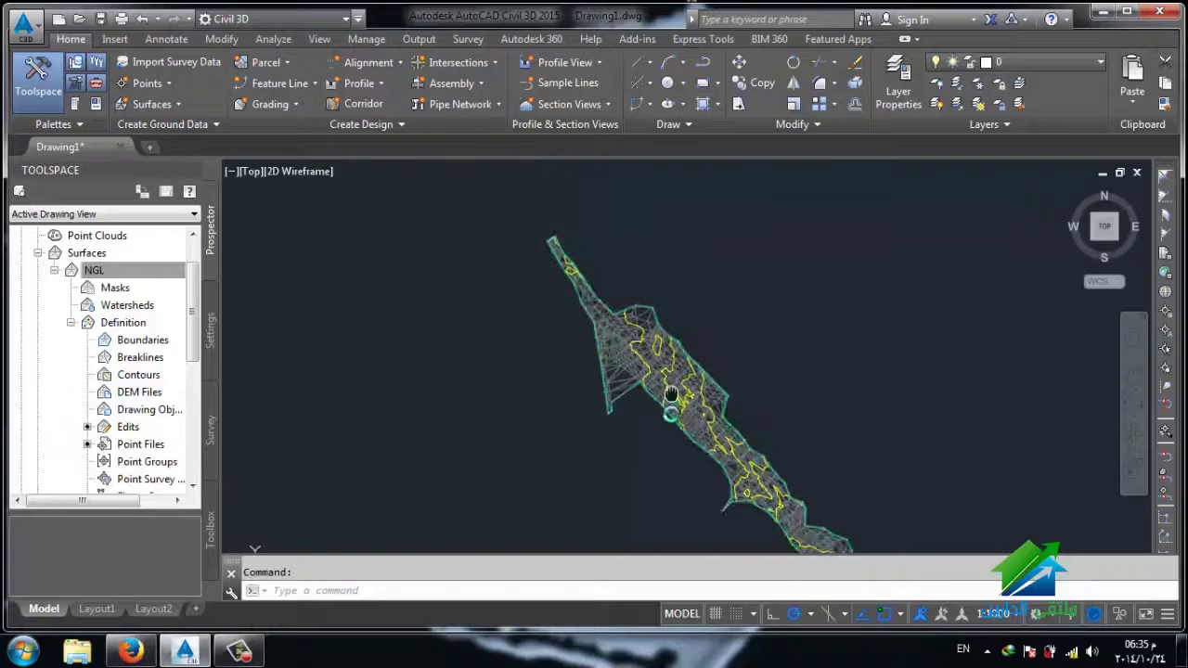
pyautogui.scroll(2, 628, 352)
pyautogui.scroll(2, 604, 327)
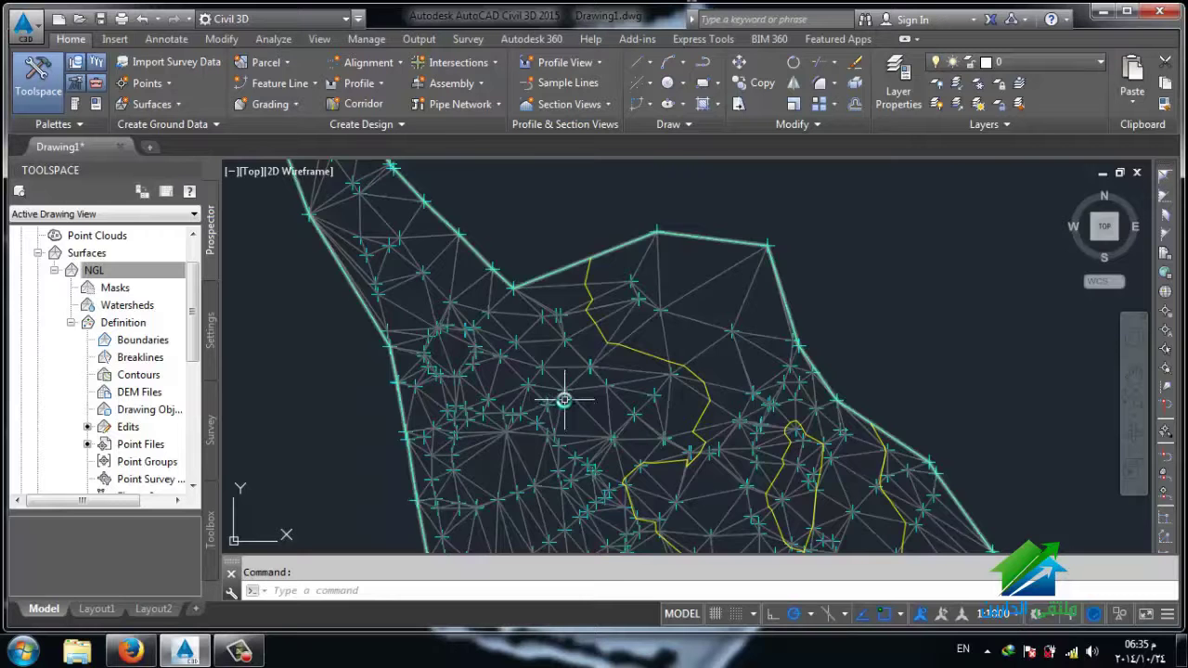
pyautogui.scroll(-2, 563, 400)
pyautogui.scroll(-2, 561, 398)
pyautogui.scroll(-1, 560, 399)
pyautogui.moveTo(562, 418); pyautogui.dragTo(548, 406, button='middle')
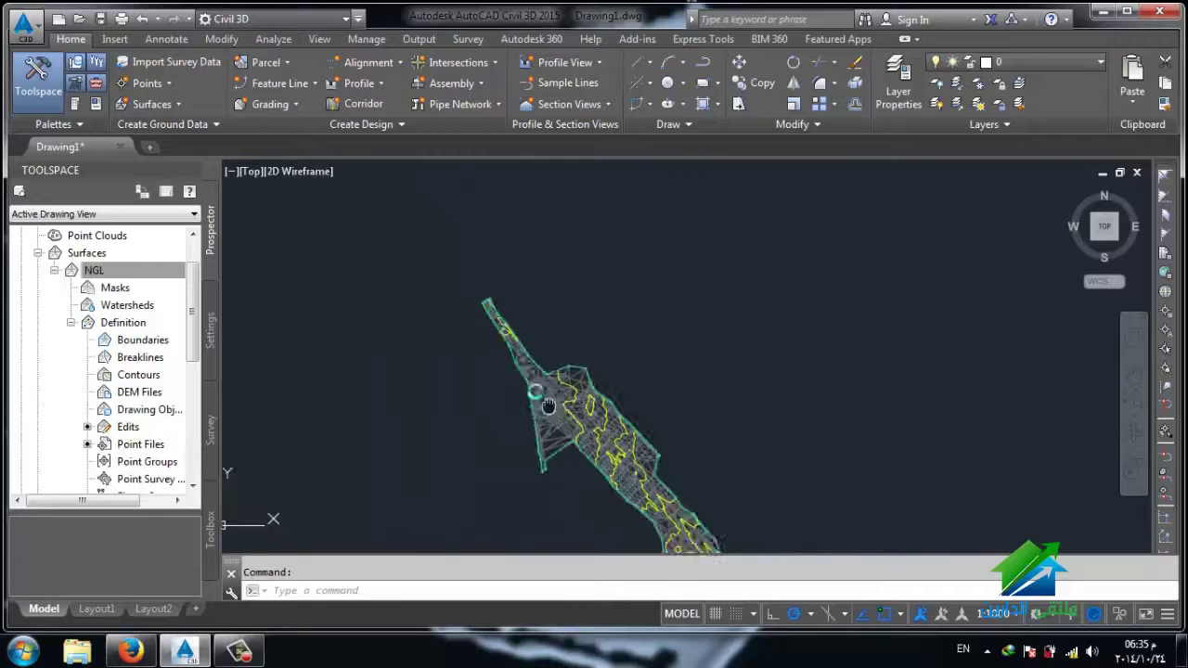
pyautogui.scroll(2, 525, 371)
pyautogui.scroll(2, 525, 367)
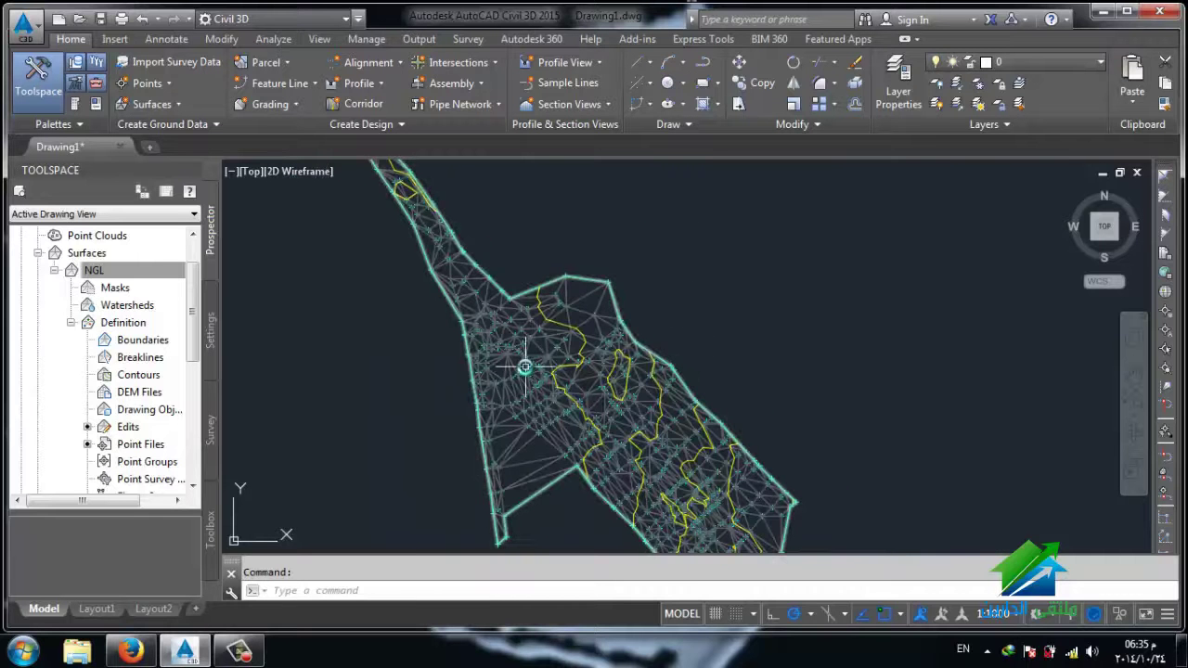
pyautogui.scroll(1, 524, 367)
pyautogui.scroll(-3, 520, 357)
pyautogui.scroll(1, 509, 339)
pyautogui.scroll(2, 499, 320)
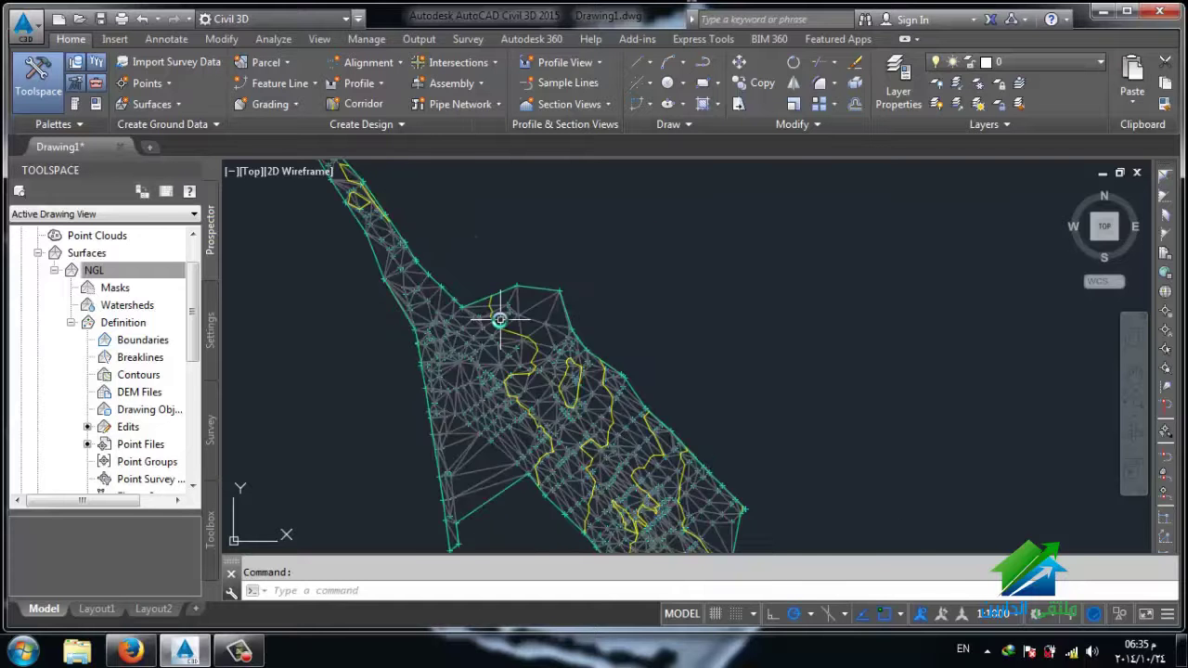
pyautogui.scroll(1, 499, 320)
pyautogui.scroll(1, 469, 294)
pyautogui.moveTo(474, 268); pyautogui.dragTo(490, 334, button='middle')
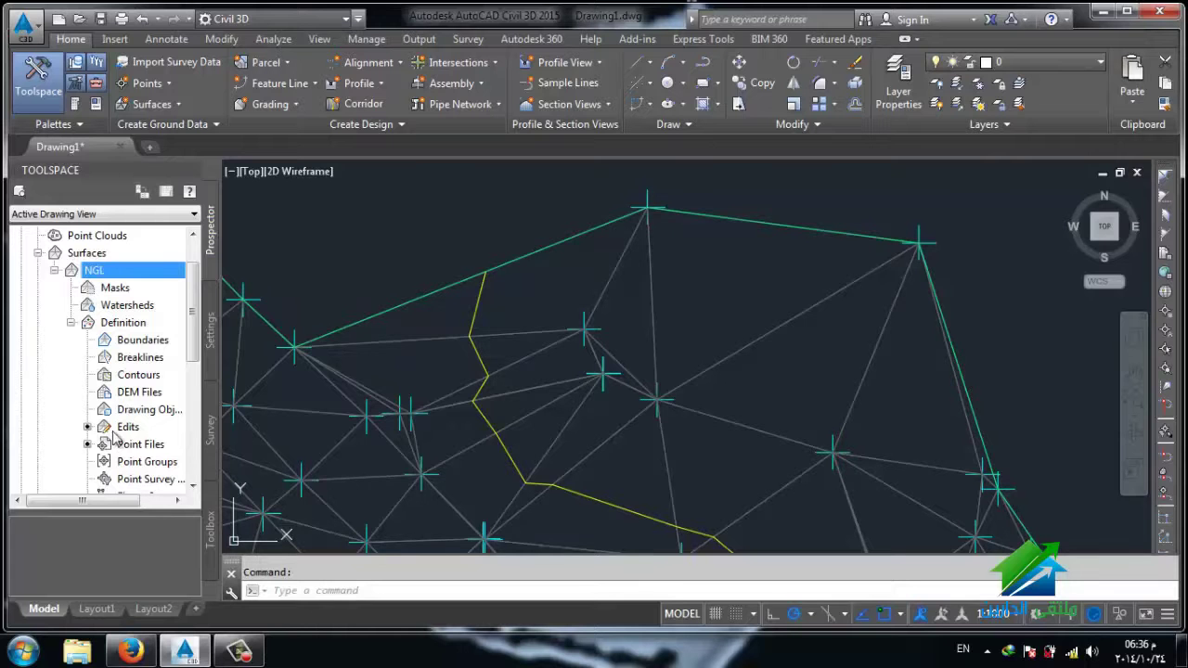
# Step: Delete the long upper-left boundary edge of the NGL surface using Delete Line
pyautogui.rightClick(121, 428)
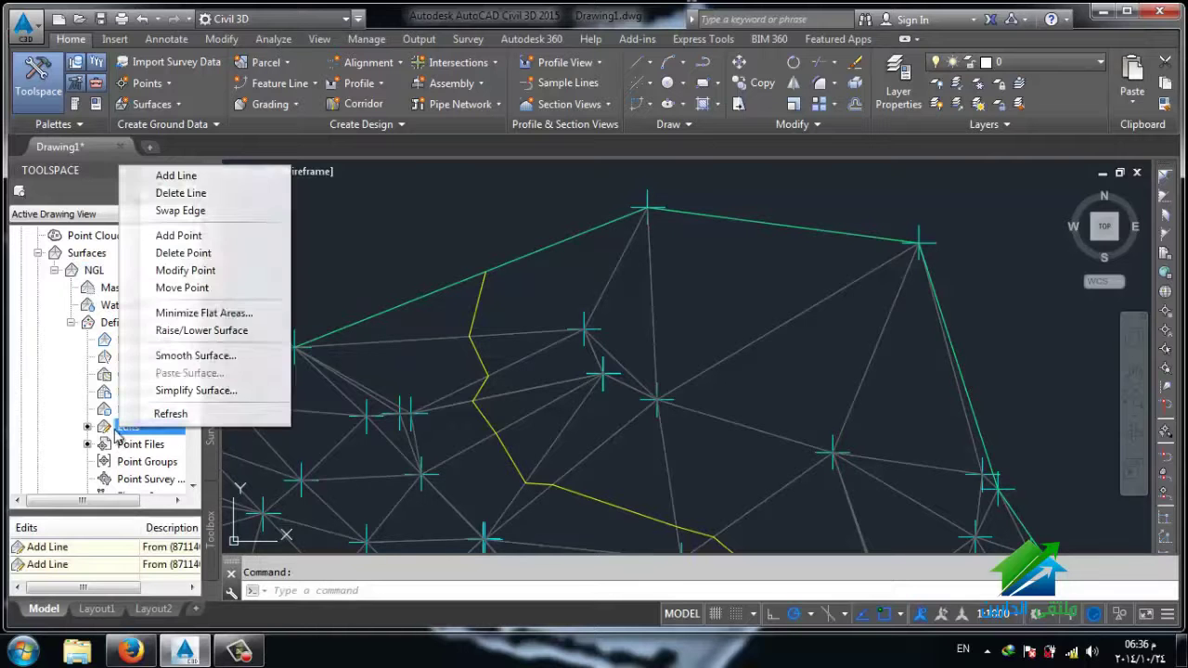
pyautogui.click(182, 193)
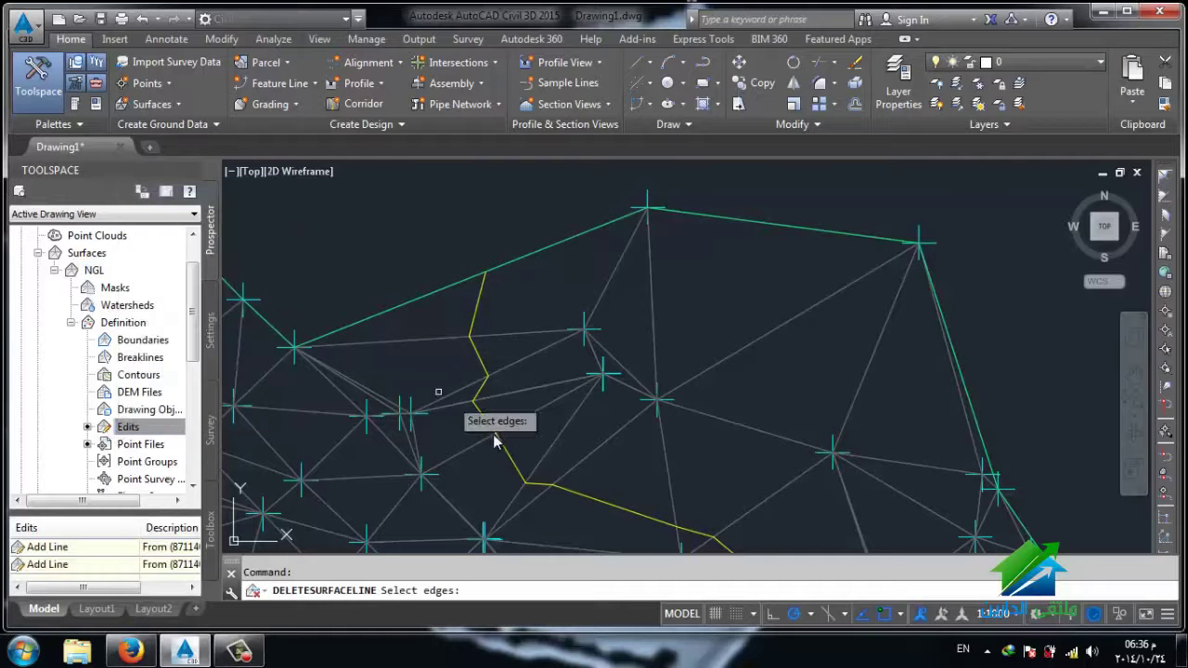
pyautogui.click(493, 336)
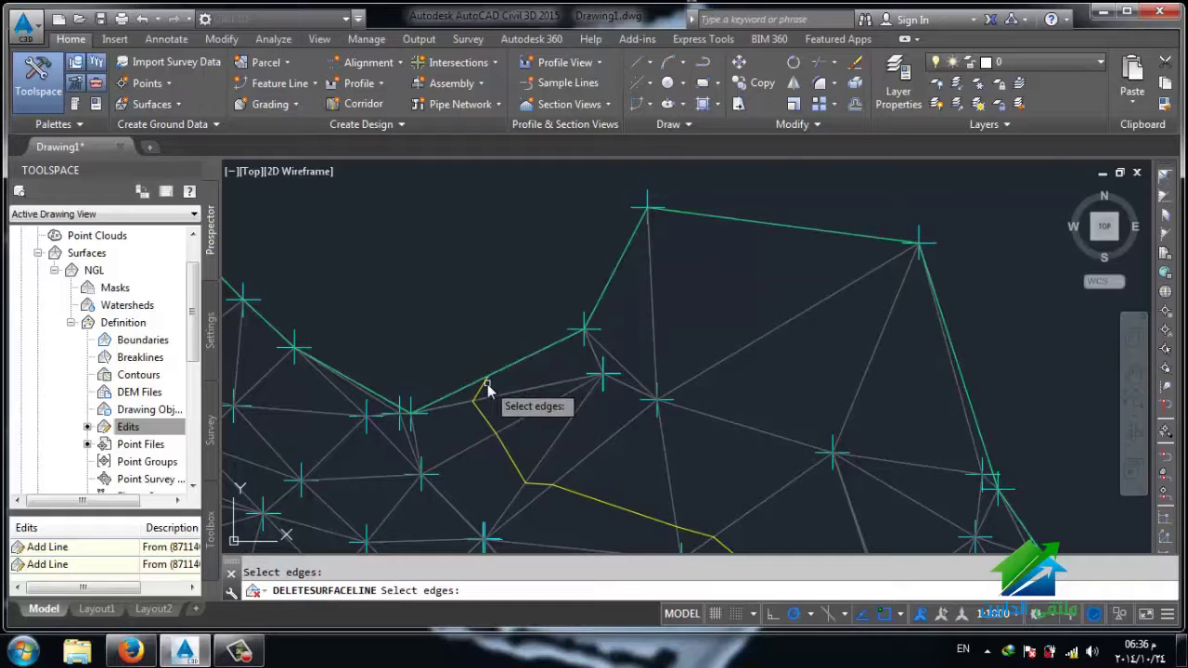
pyautogui.rightClick(128, 429)
pyautogui.click(189, 172)
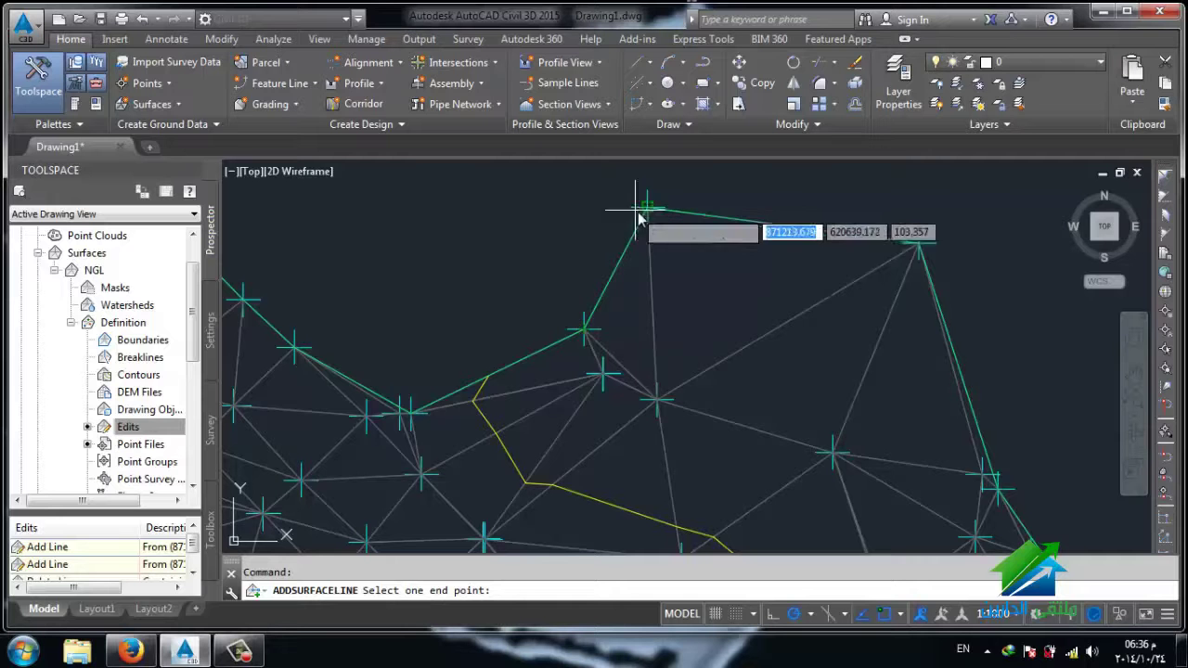
pyautogui.click(647, 211)
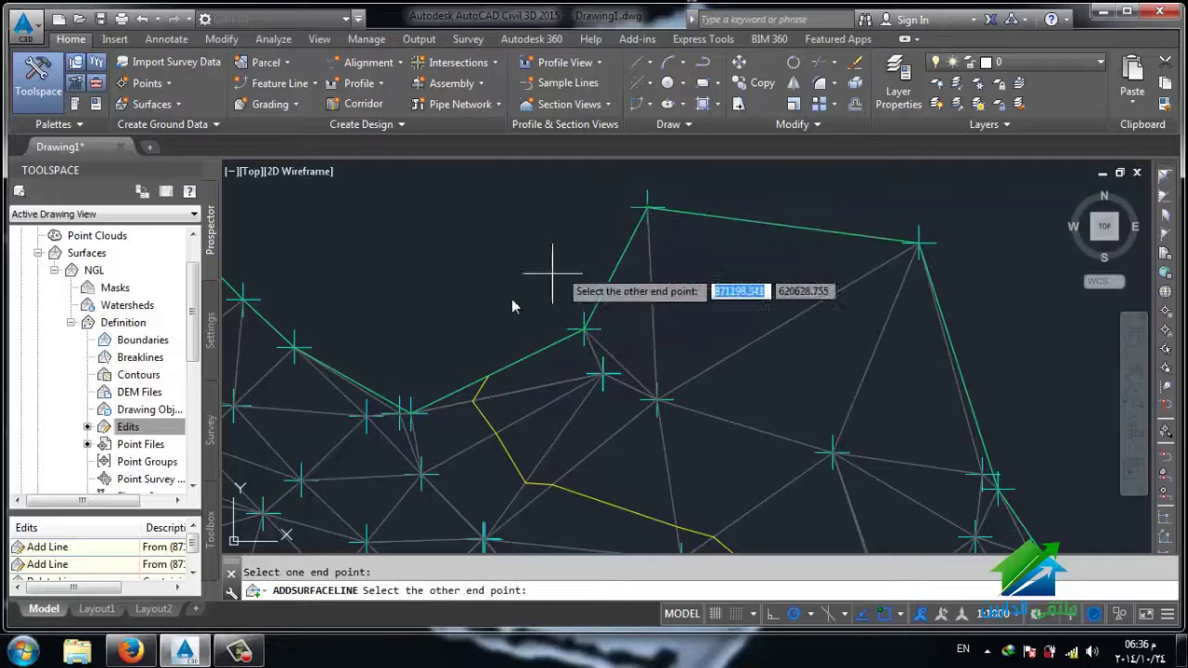
pyautogui.click(294, 348)
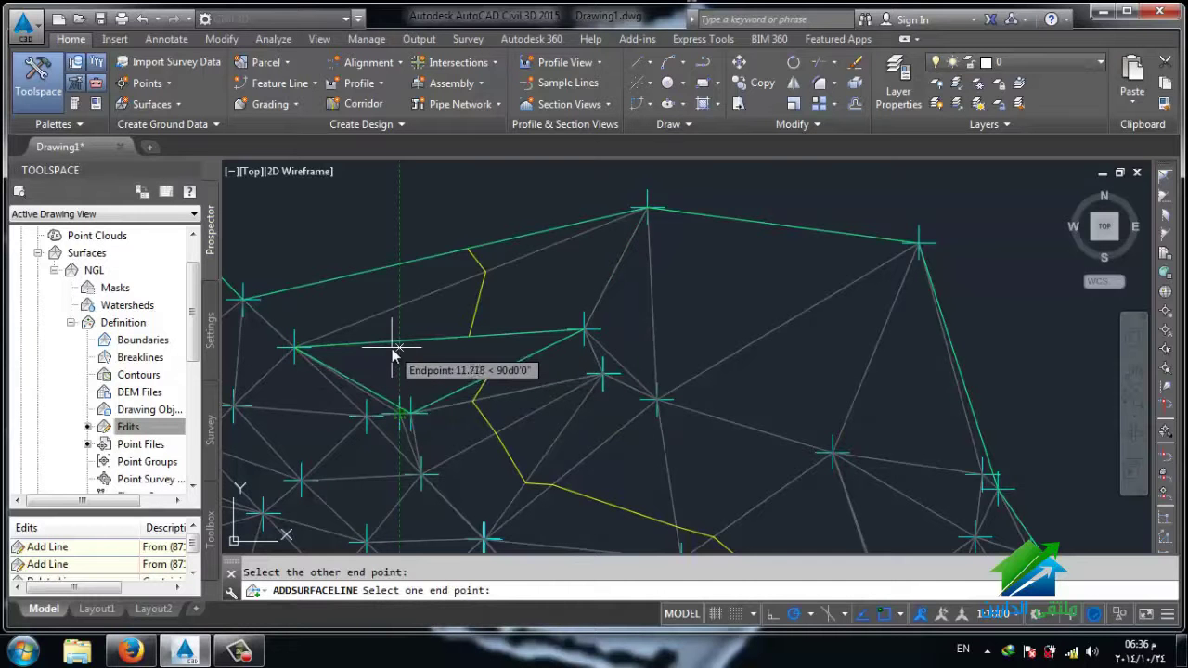
pyautogui.press('Escape')
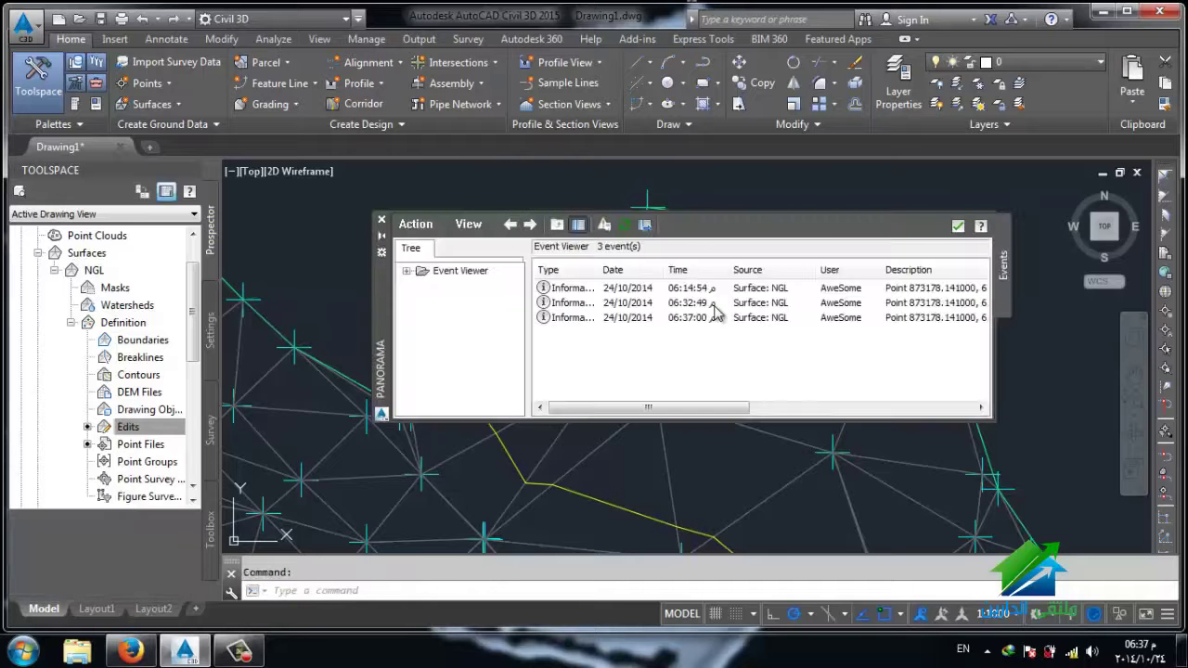
pyautogui.click(958, 228)
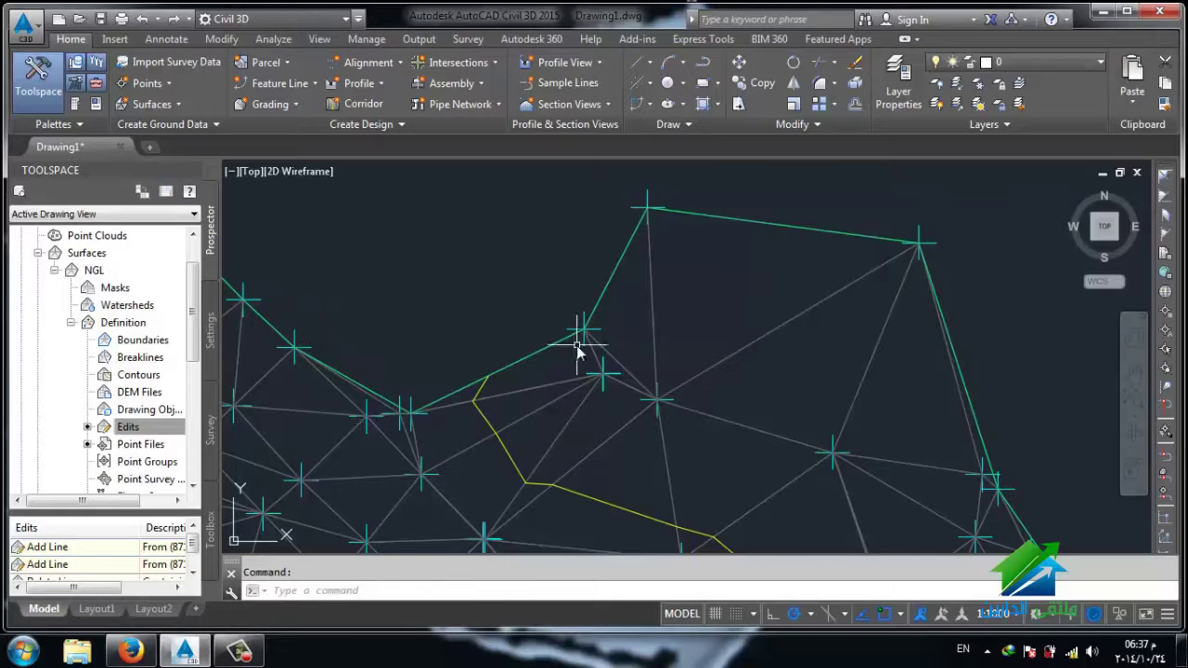
# Step: Add surface lines from the top vertex to the far-left vertex and between two lower vertices
pyautogui.rightClick(141, 432)
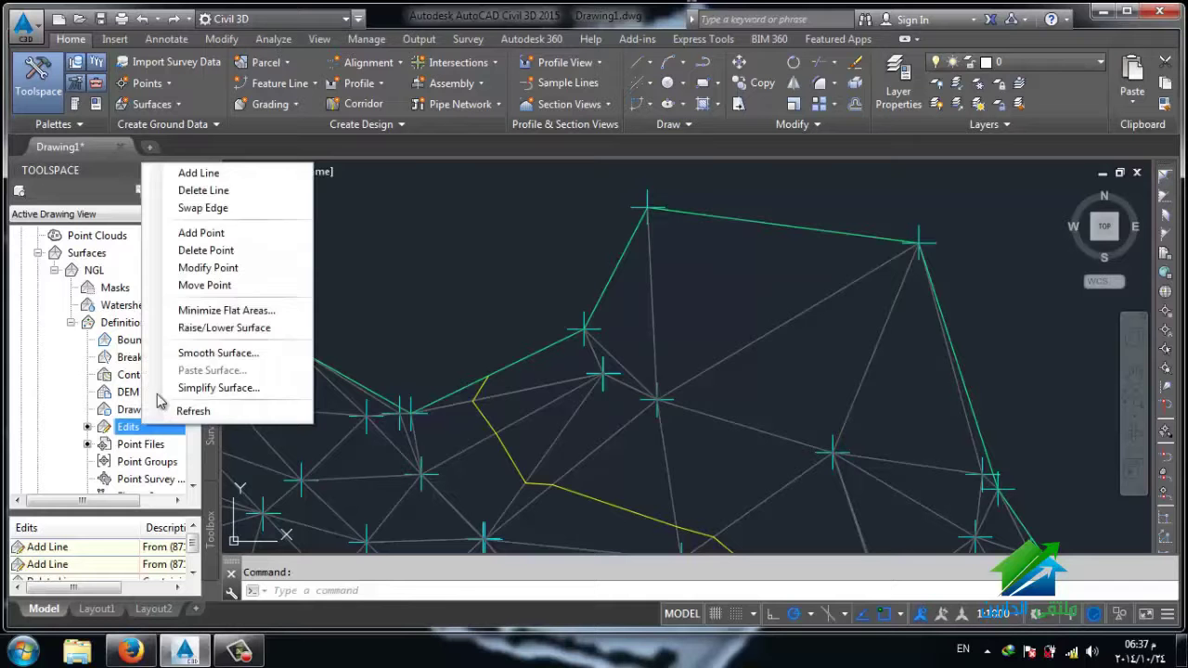
pyautogui.click(246, 174)
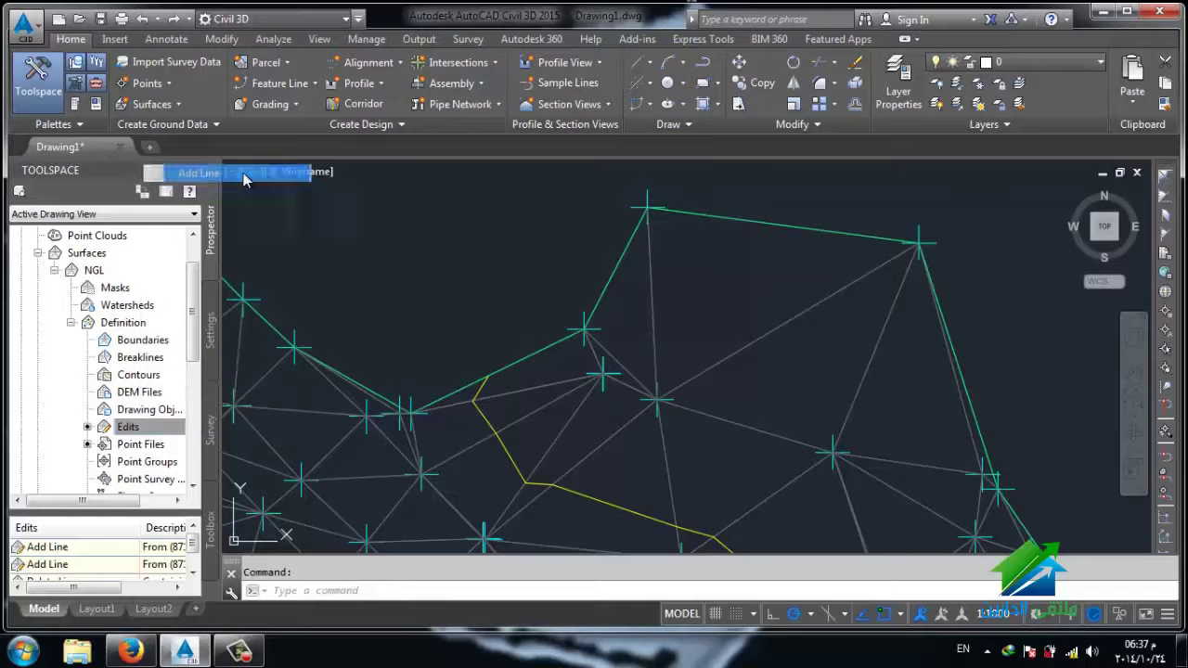
pyautogui.click(647, 213)
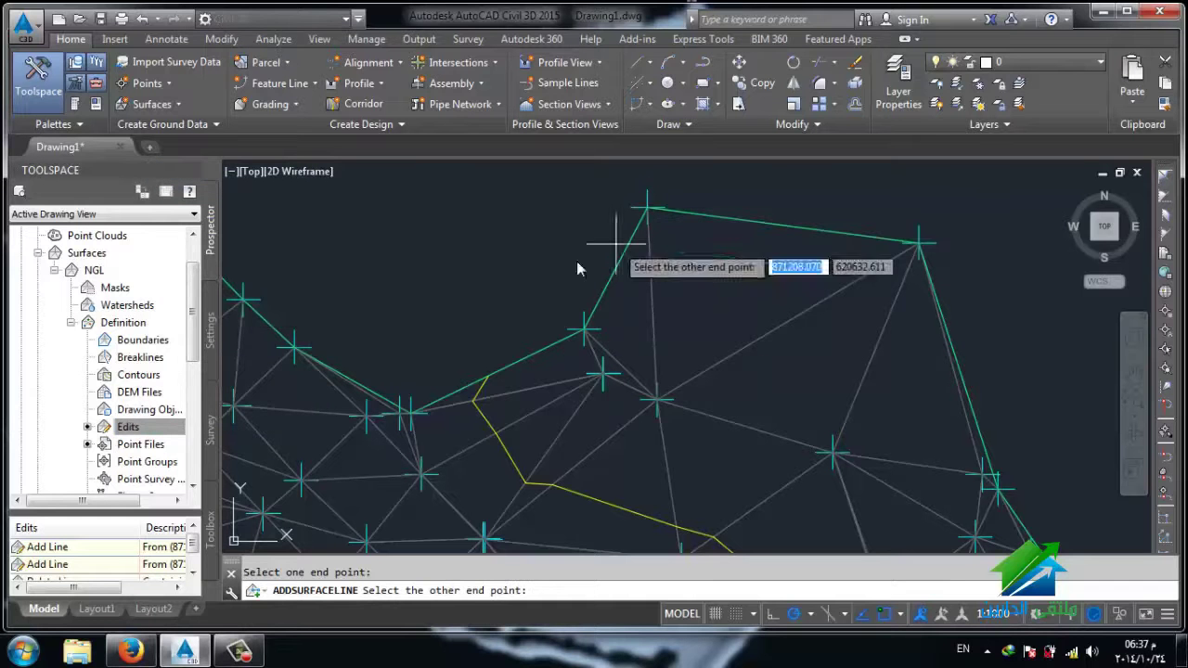
pyautogui.click(249, 298)
pyautogui.scroll(-3, 557, 306)
pyautogui.moveTo(557, 316)
pyautogui.mouseDown(button='middle')
pyautogui.moveTo(559, 349)
pyautogui.moveTo(580, 371)
pyautogui.mouseUp(button='middle')
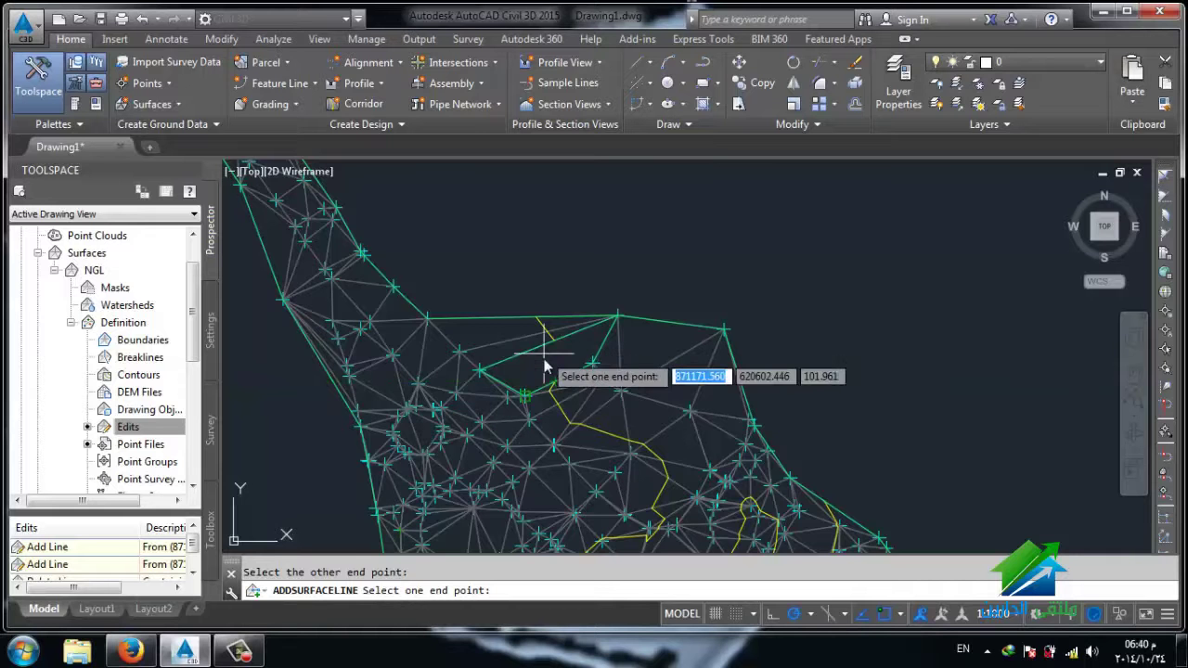
pyautogui.scroll(4, 544, 373)
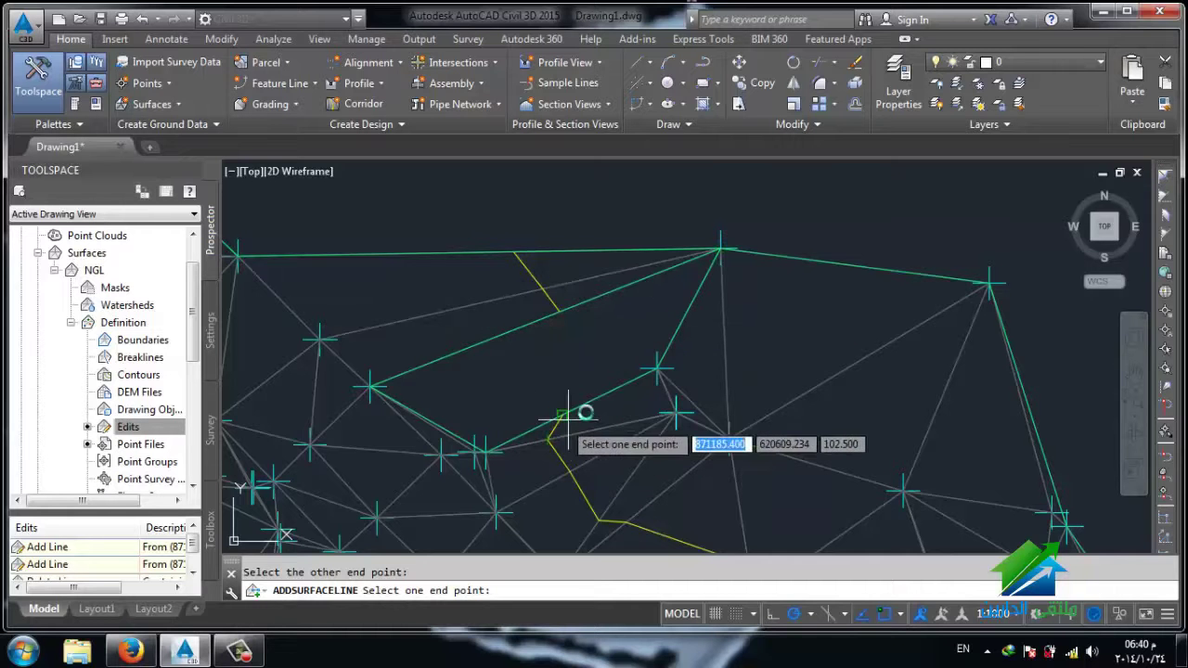
pyautogui.click(657, 370)
pyautogui.click(368, 388)
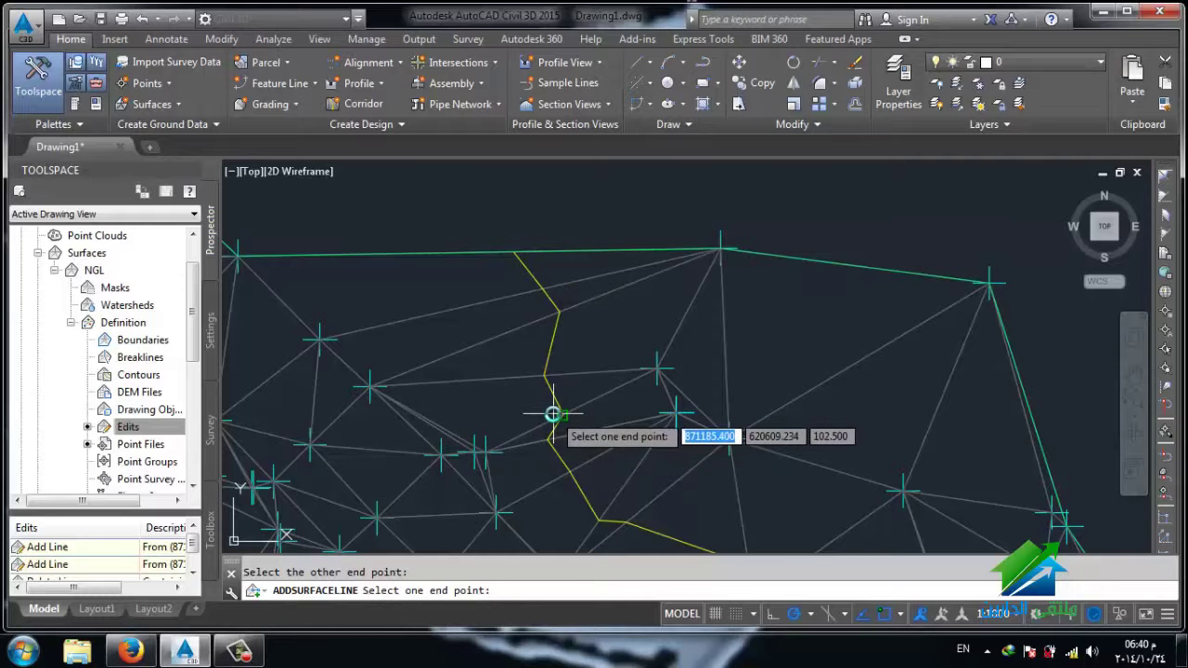
# Step: Add three more surface lines linking top-boundary vertices to upper-left vertices
pyautogui.scroll(-1, 554, 410)
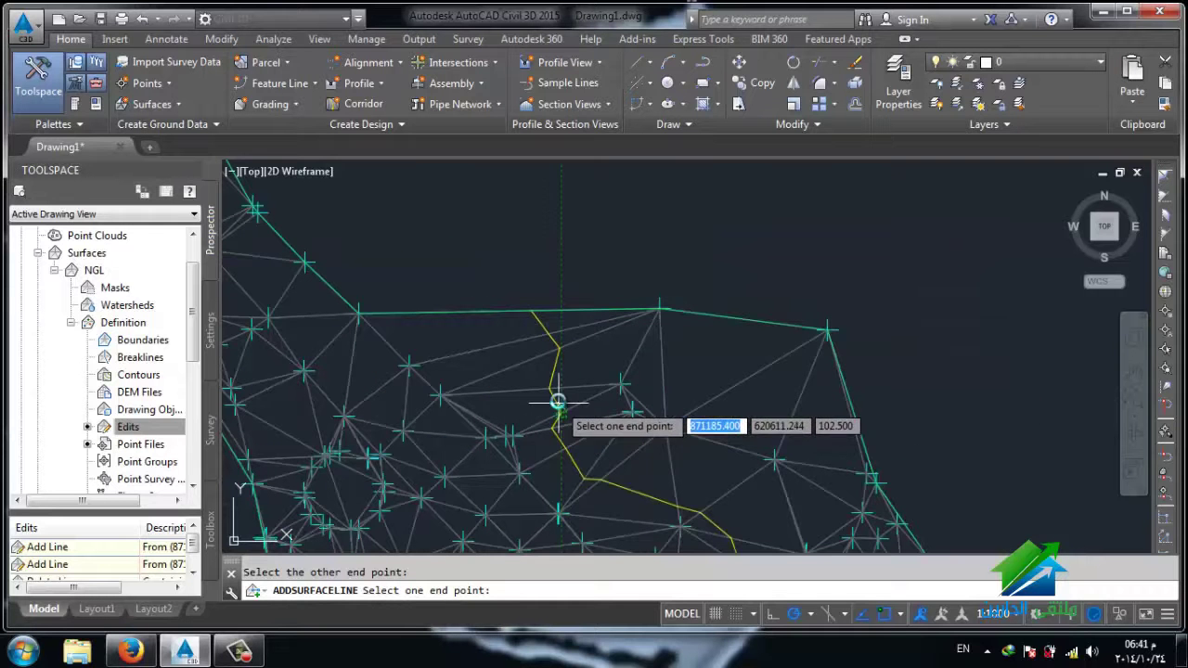
pyautogui.click(647, 312)
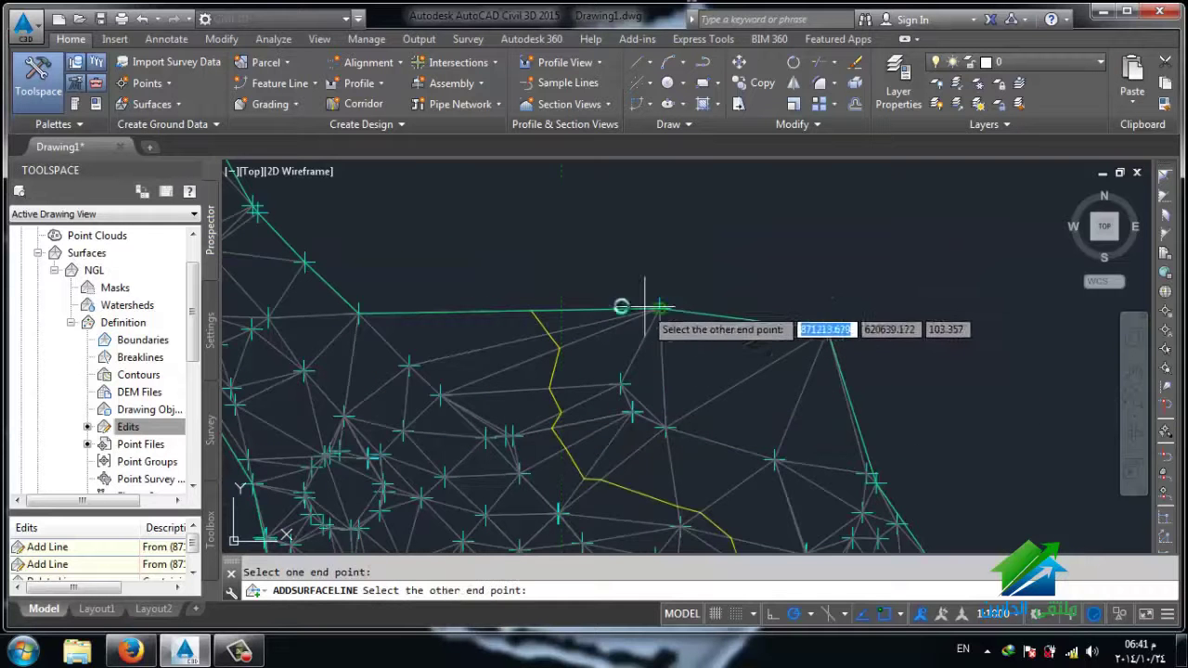
pyautogui.click(259, 213)
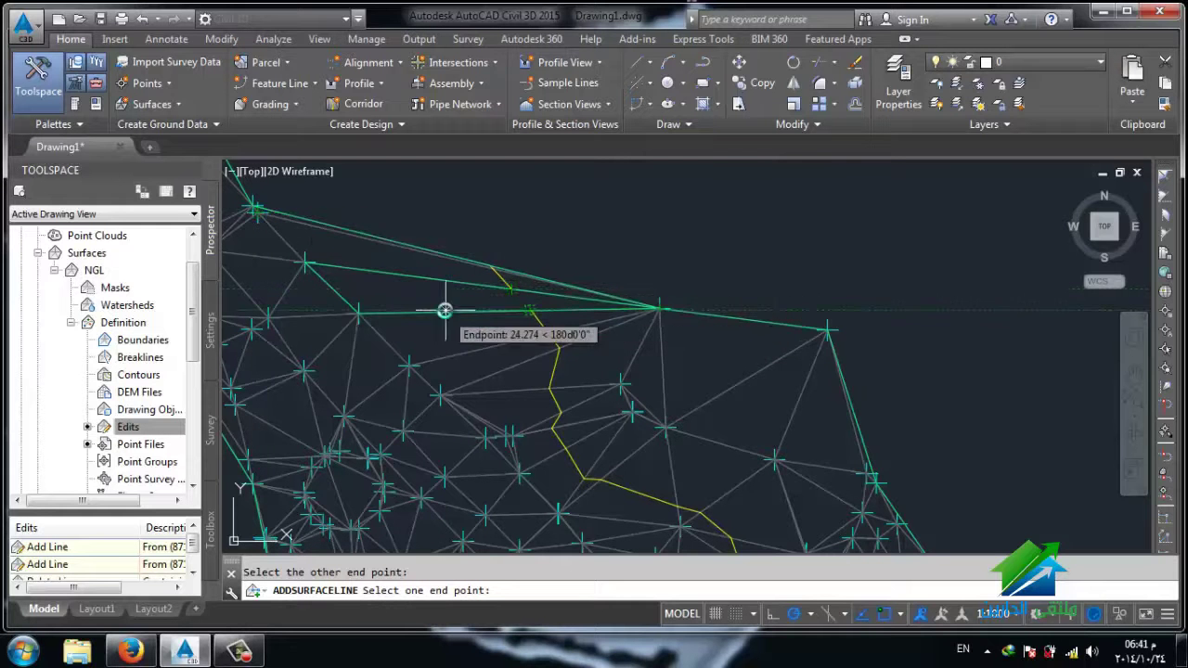
pyautogui.click(653, 306)
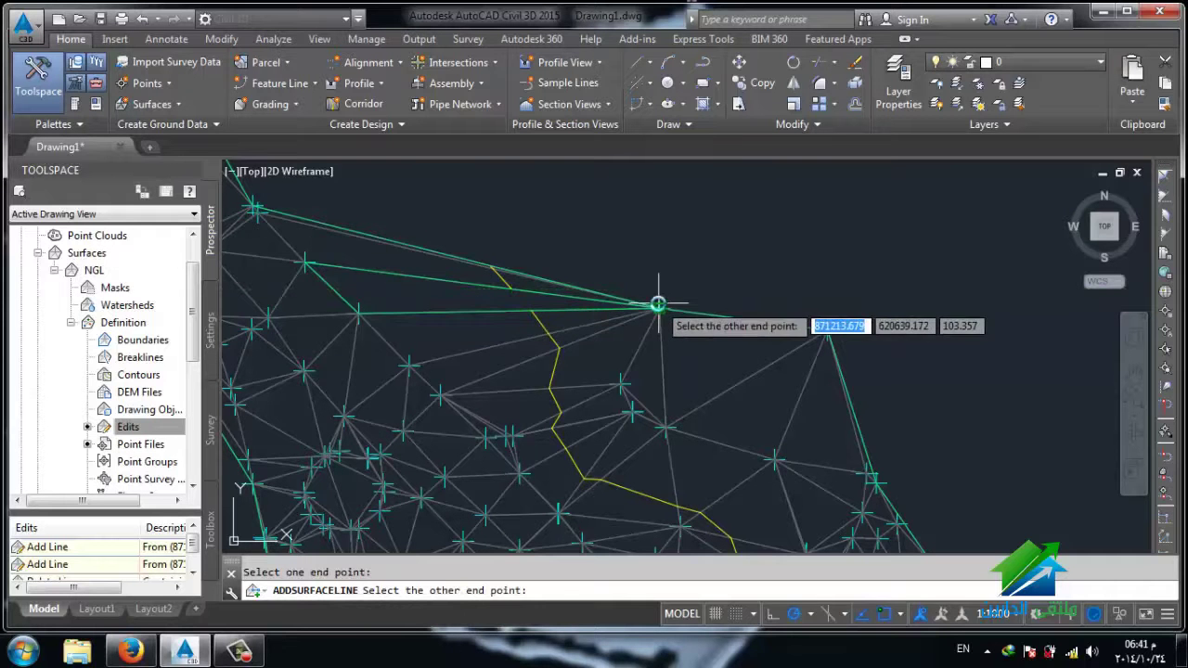
pyautogui.click(298, 267)
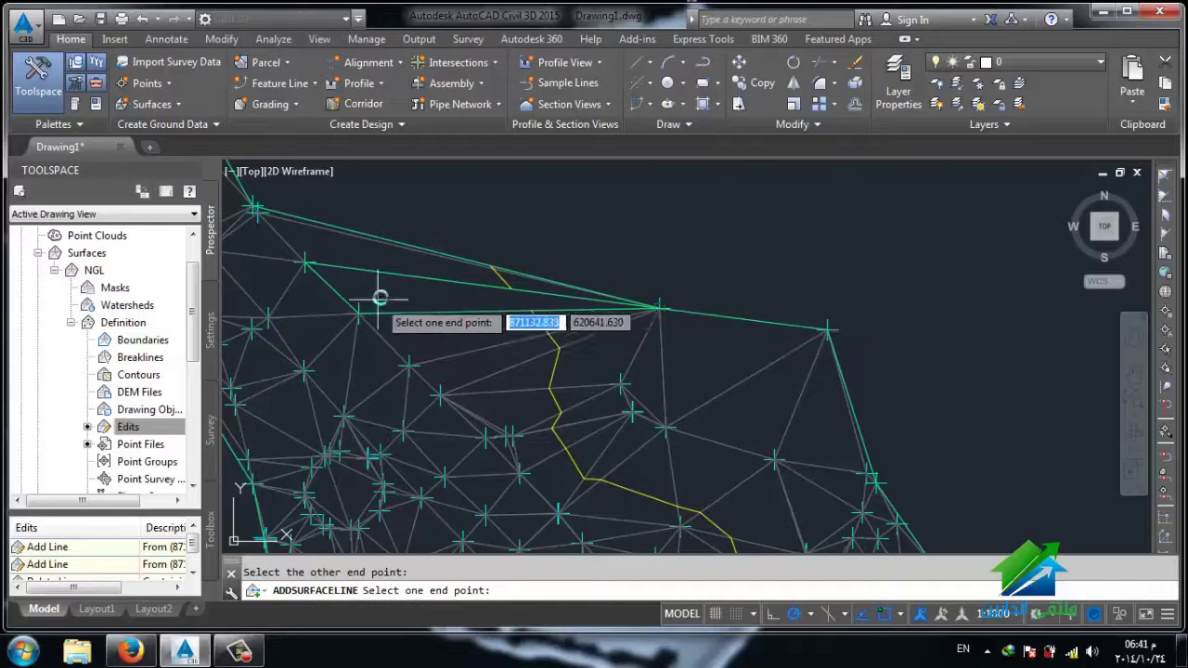
pyautogui.moveTo(371, 301); pyautogui.dragTo(427, 429, button='middle')
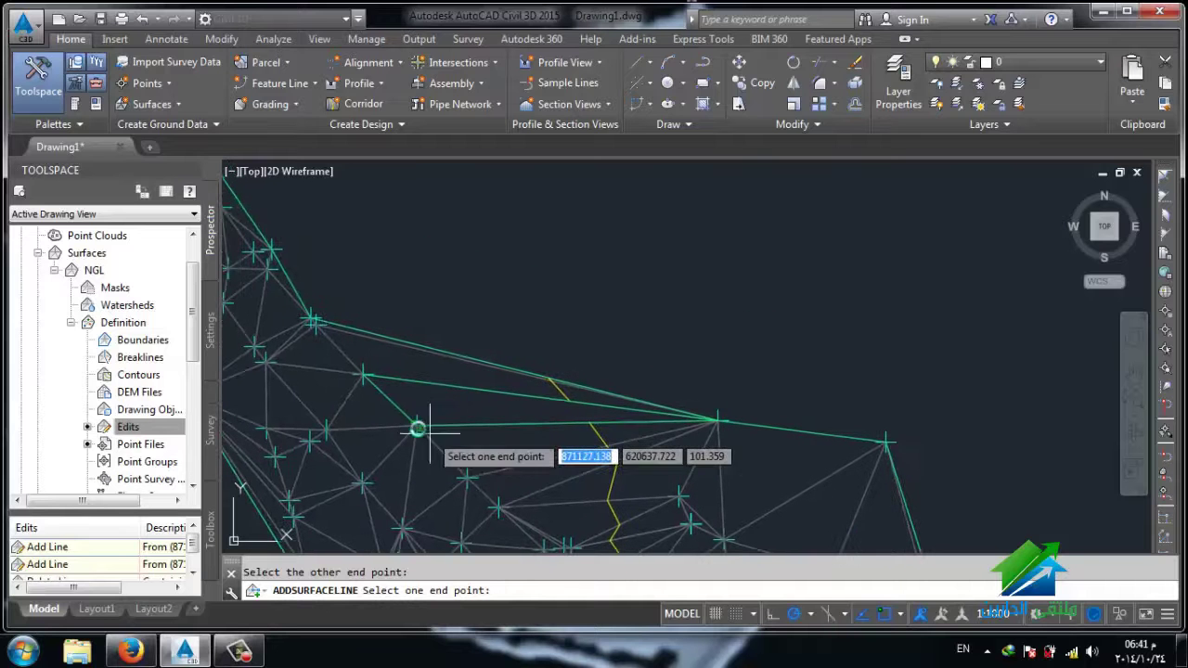
pyautogui.click(360, 374)
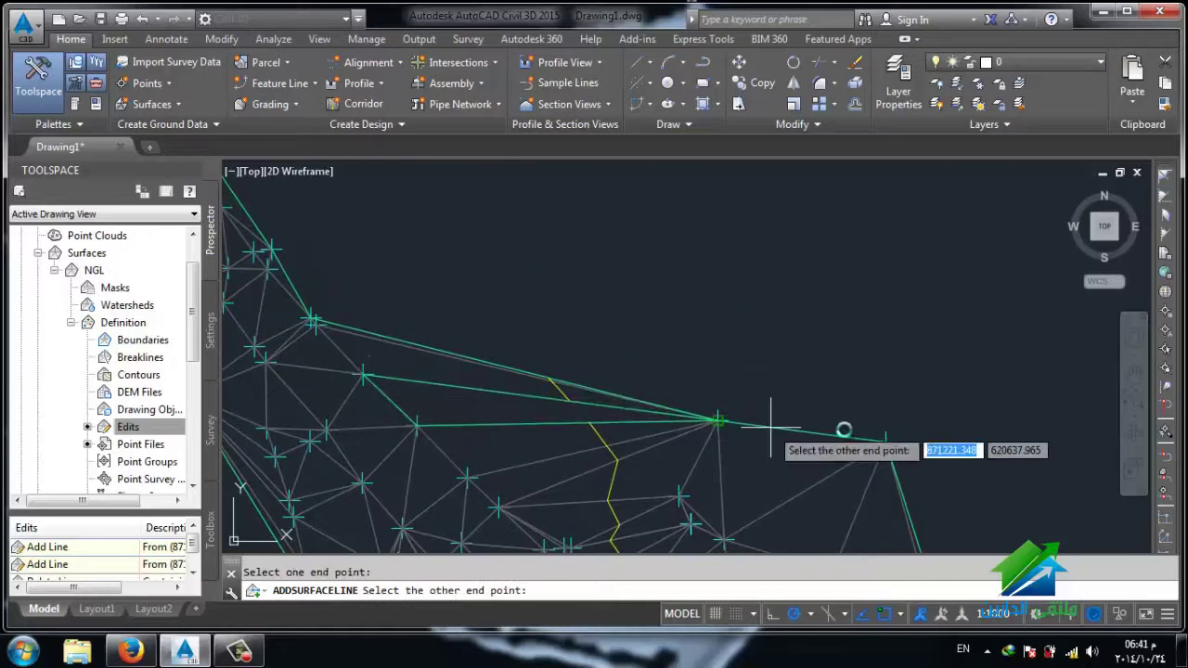
pyautogui.click(717, 417)
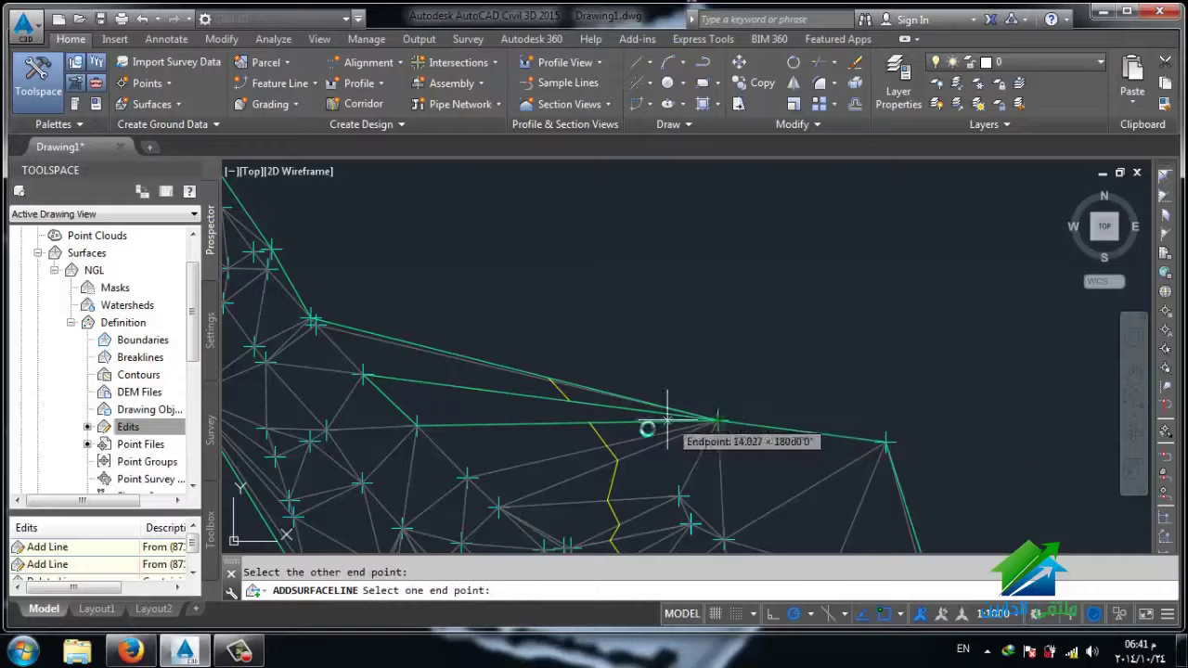
# Step: Attempt another surface line, dismiss the edit error, and end the command
pyautogui.click(417, 420)
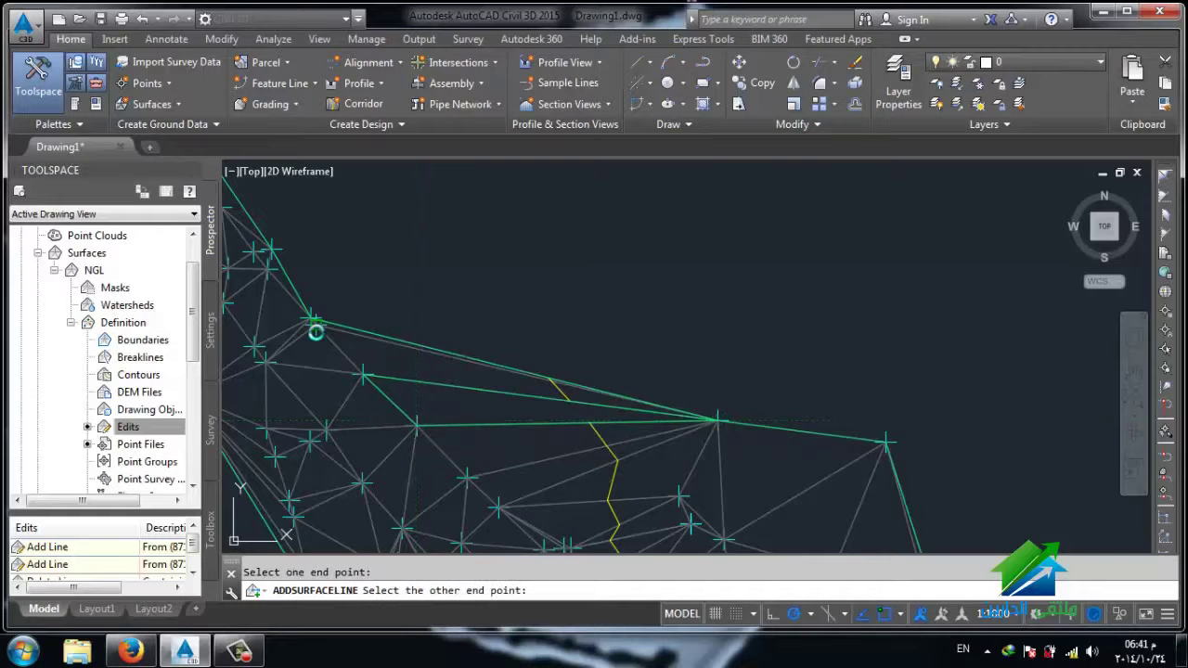
pyautogui.click(316, 330)
pyautogui.click(624, 374)
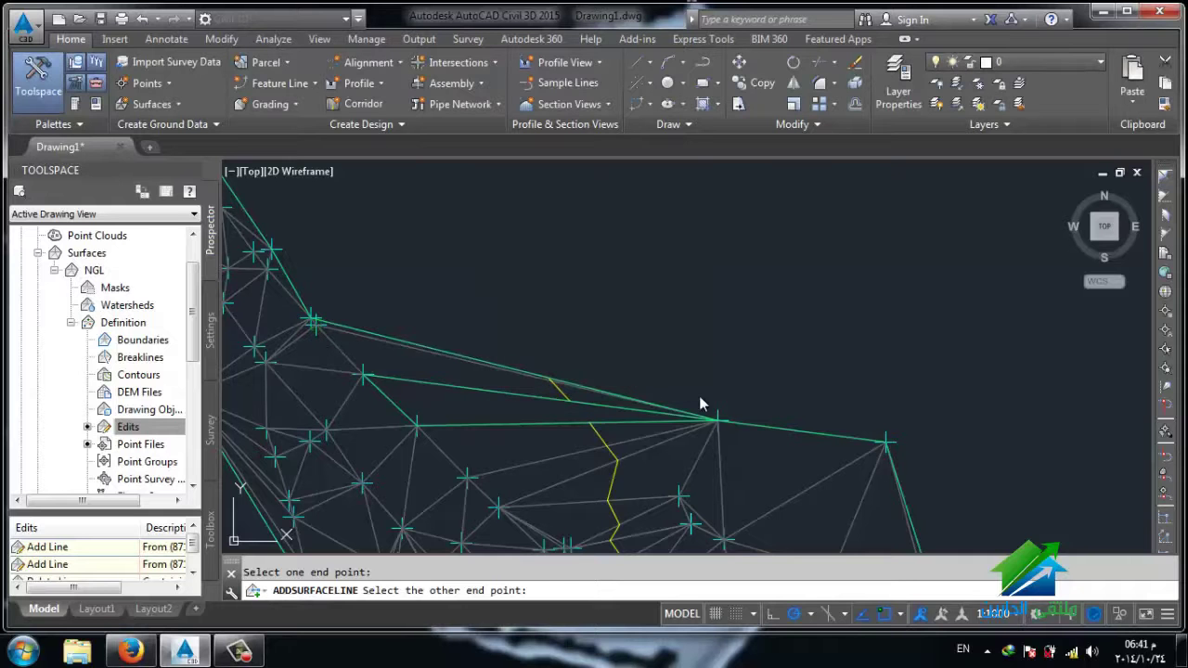
pyautogui.press('Escape')
pyautogui.moveTo(613, 416)
pyautogui.mouseDown(button='middle')
pyautogui.moveTo(644, 391)
pyautogui.moveTo(597, 344)
pyautogui.mouseUp(button='middle')
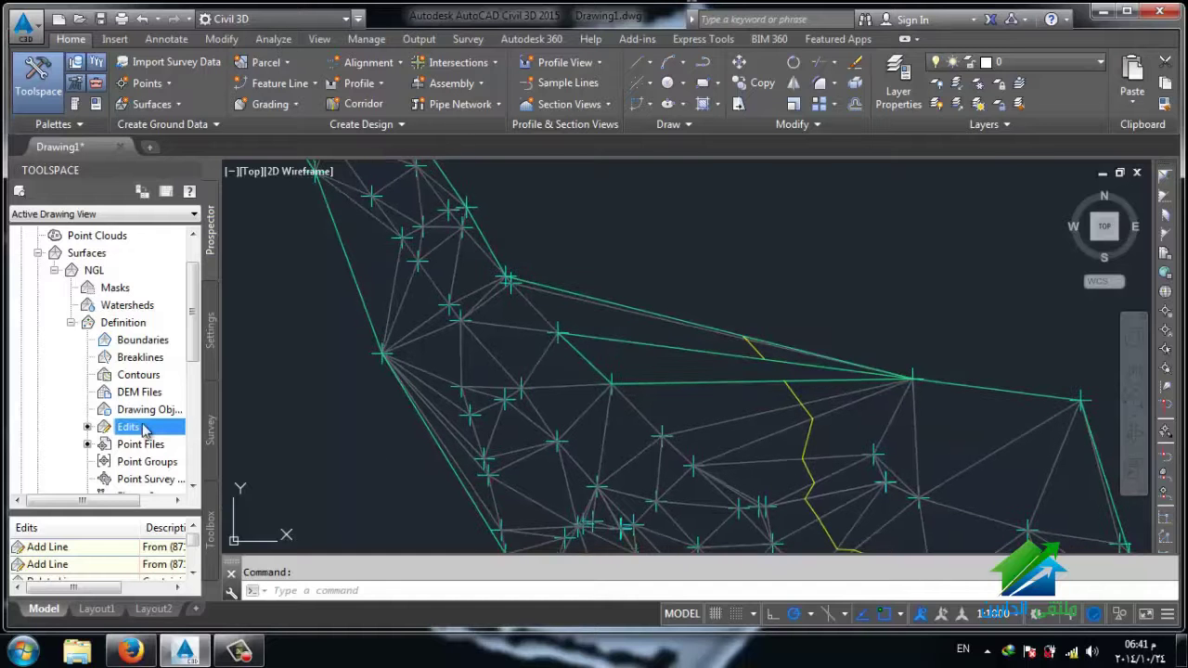
# Step: Restart Add Line, add one more surface line on the right side, and stop
pyautogui.rightClick(144, 429)
pyautogui.click(206, 178)
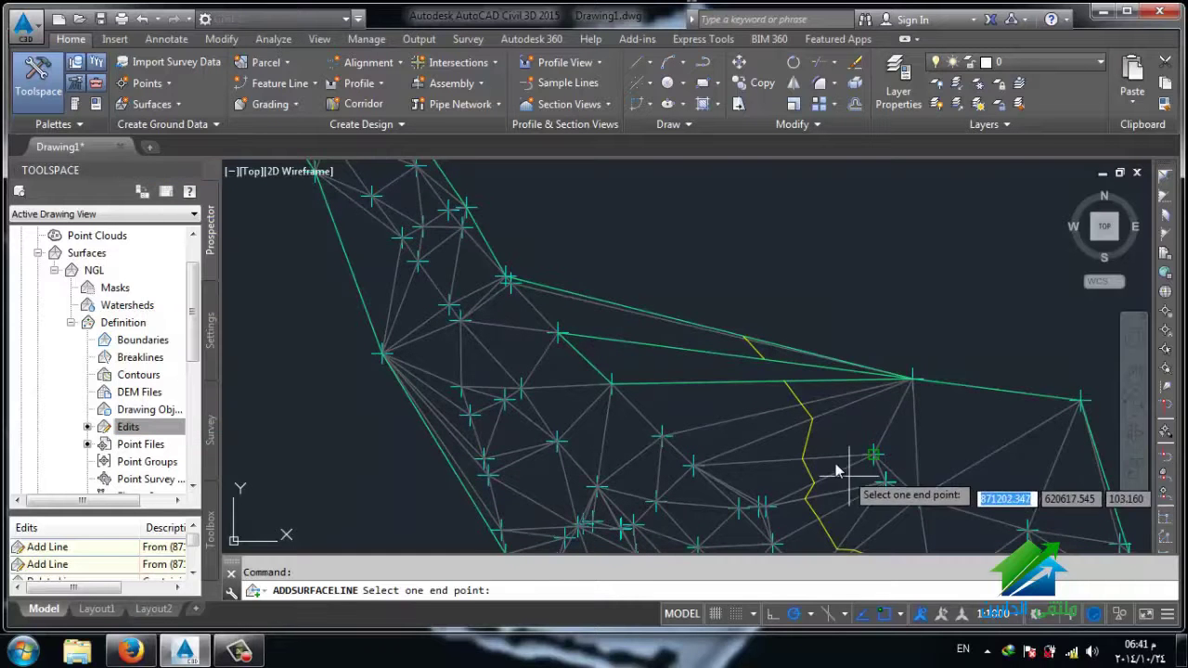
pyautogui.click(910, 379)
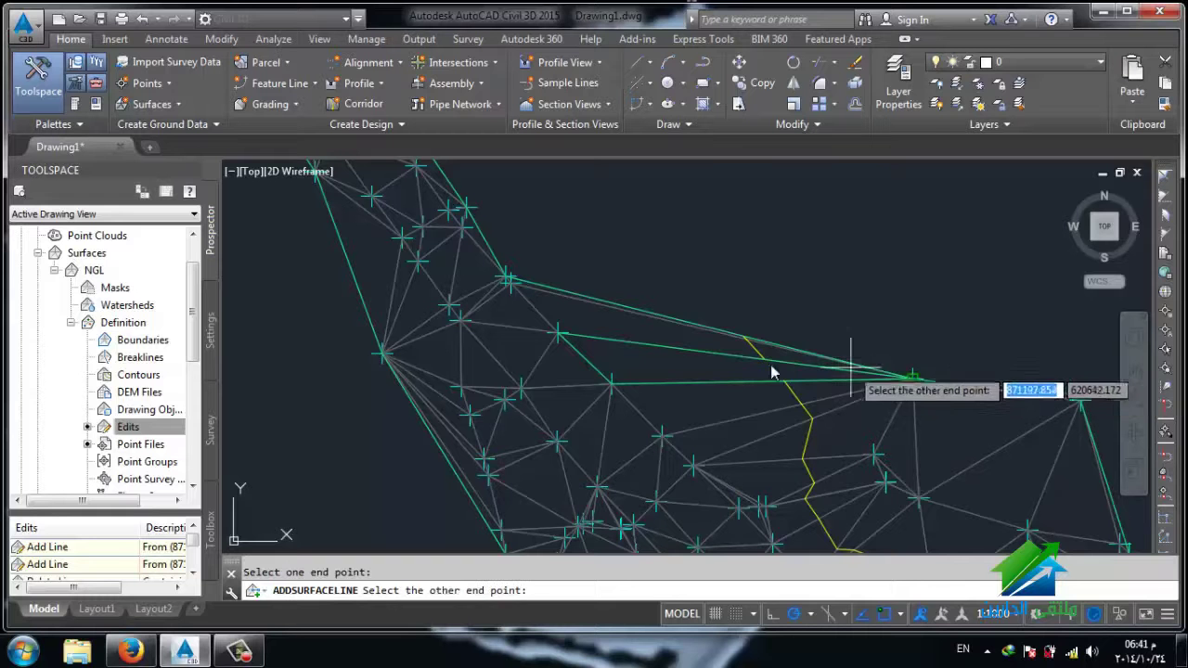
pyautogui.click(611, 383)
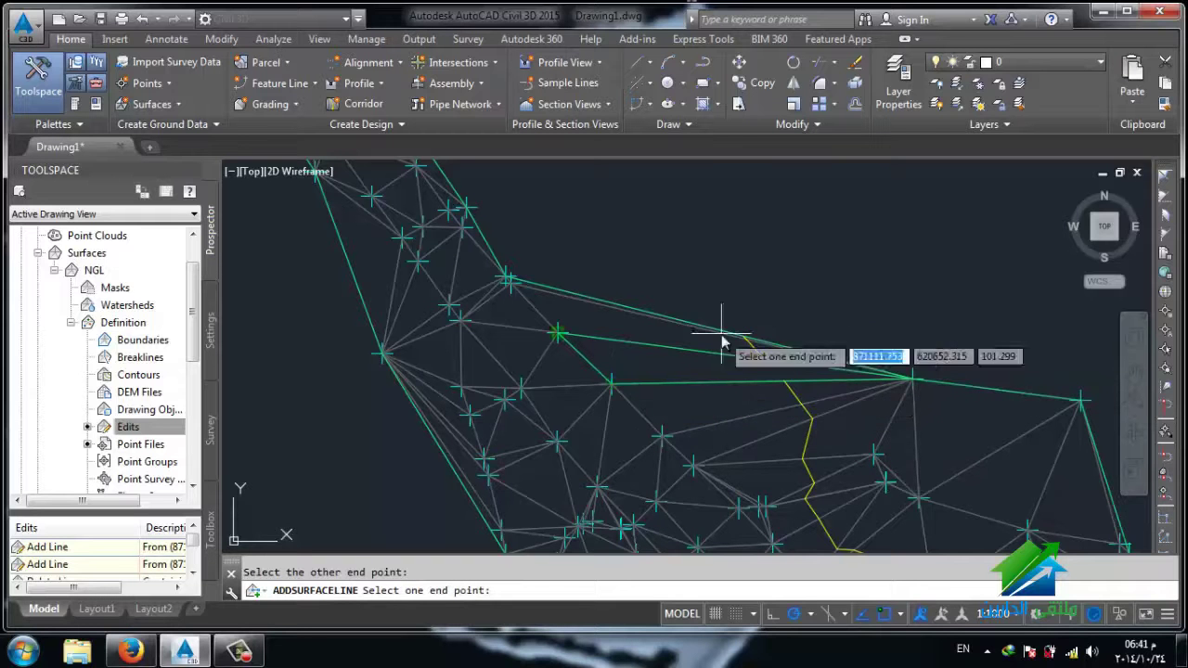
pyautogui.press('Escape')
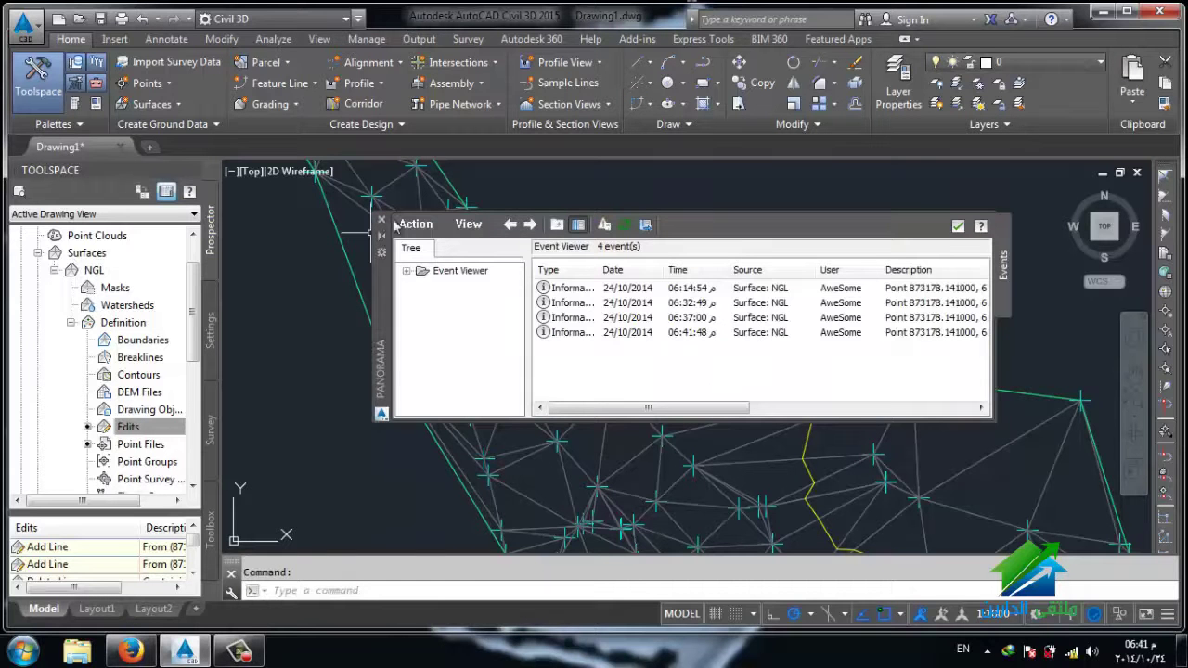
# Step: Close the NGL surface event log
pyautogui.click(381, 221)
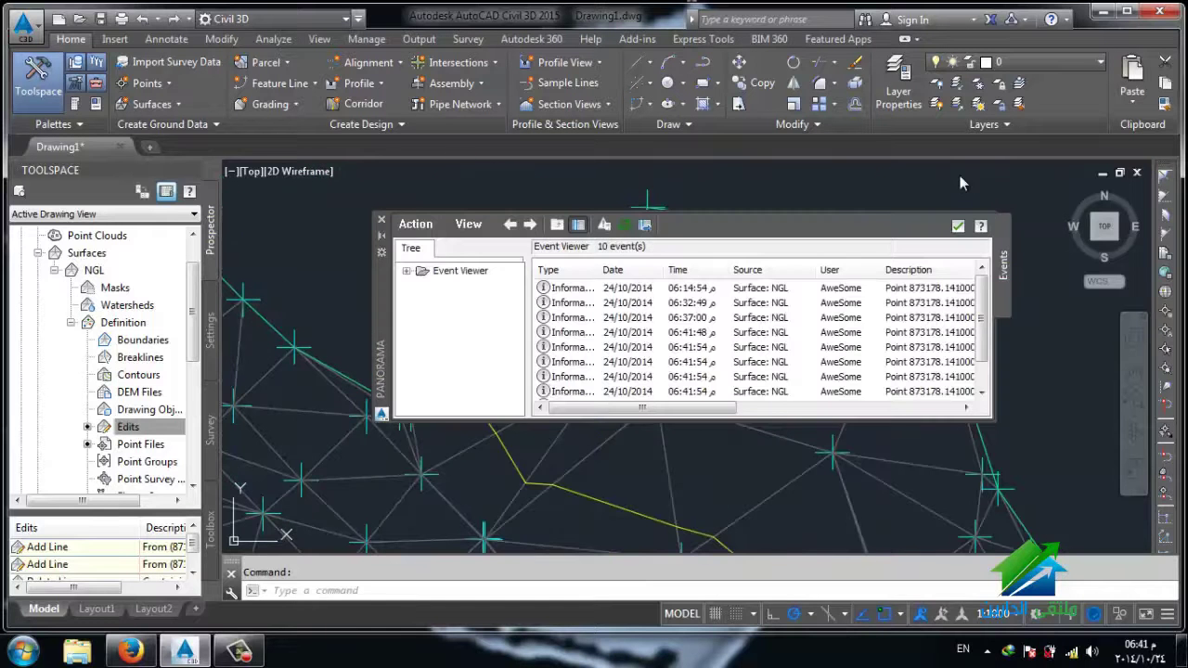
pyautogui.click(958, 226)
pyautogui.scroll(2, 761, 318)
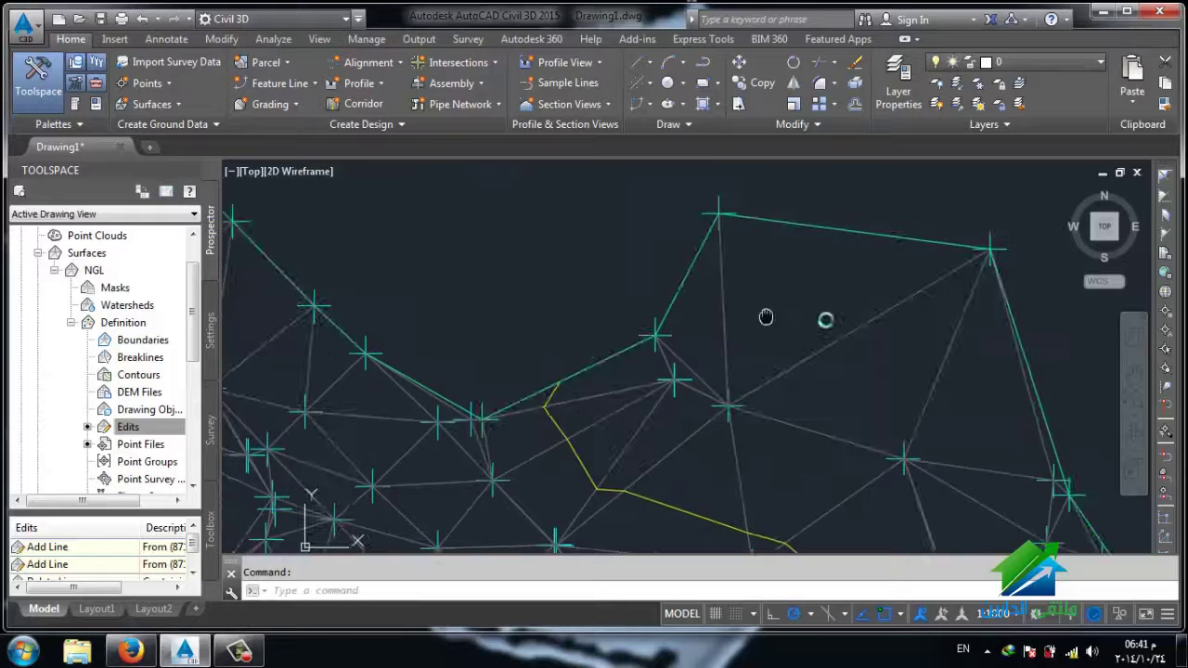
pyautogui.scroll(2, 707, 347)
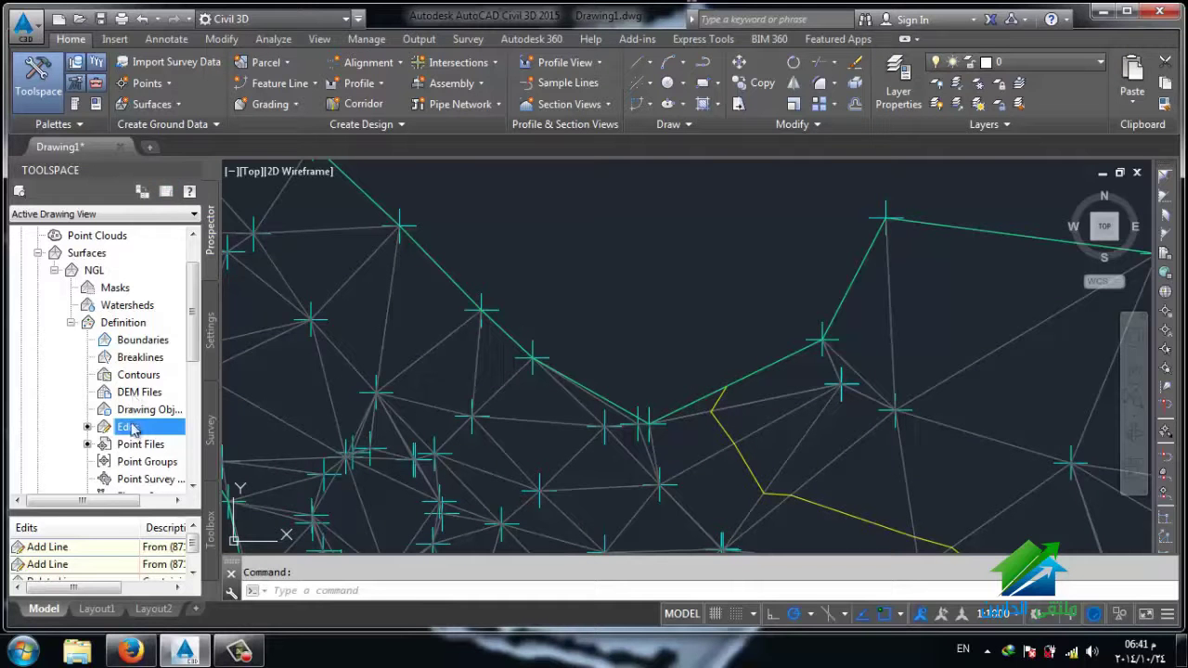
# Step: Restart Add Line and add new edges from the top-right vertex to interior vertices
pyautogui.rightClick(131, 427)
pyautogui.click(191, 170)
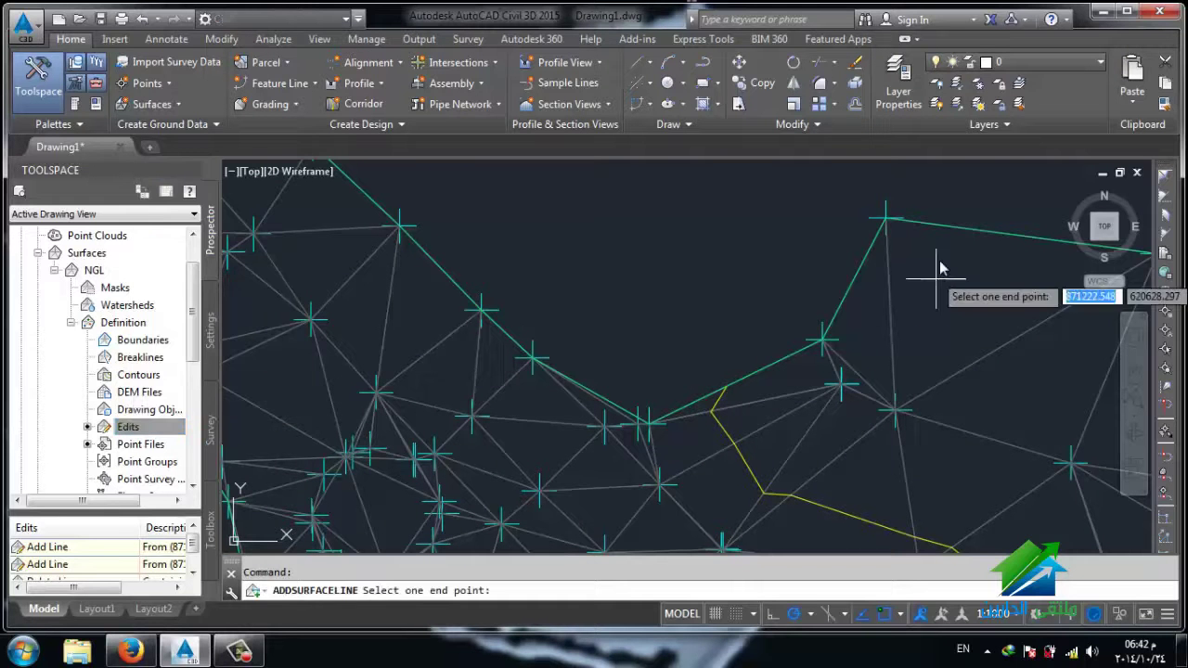
pyautogui.click(889, 221)
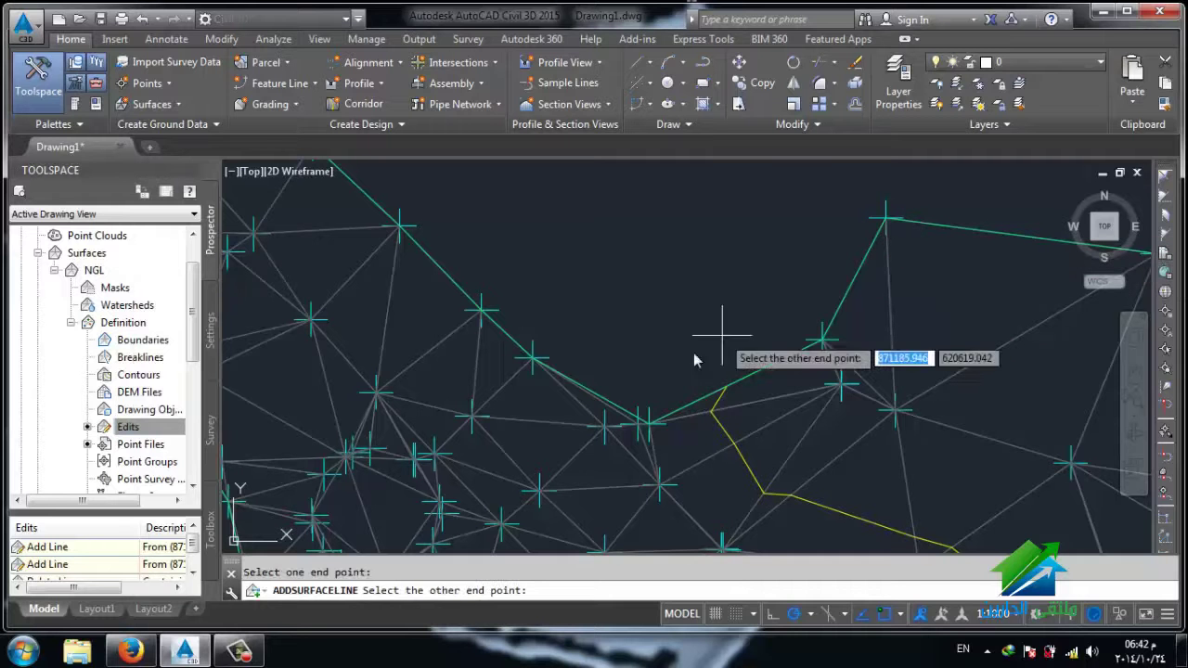
pyautogui.click(650, 426)
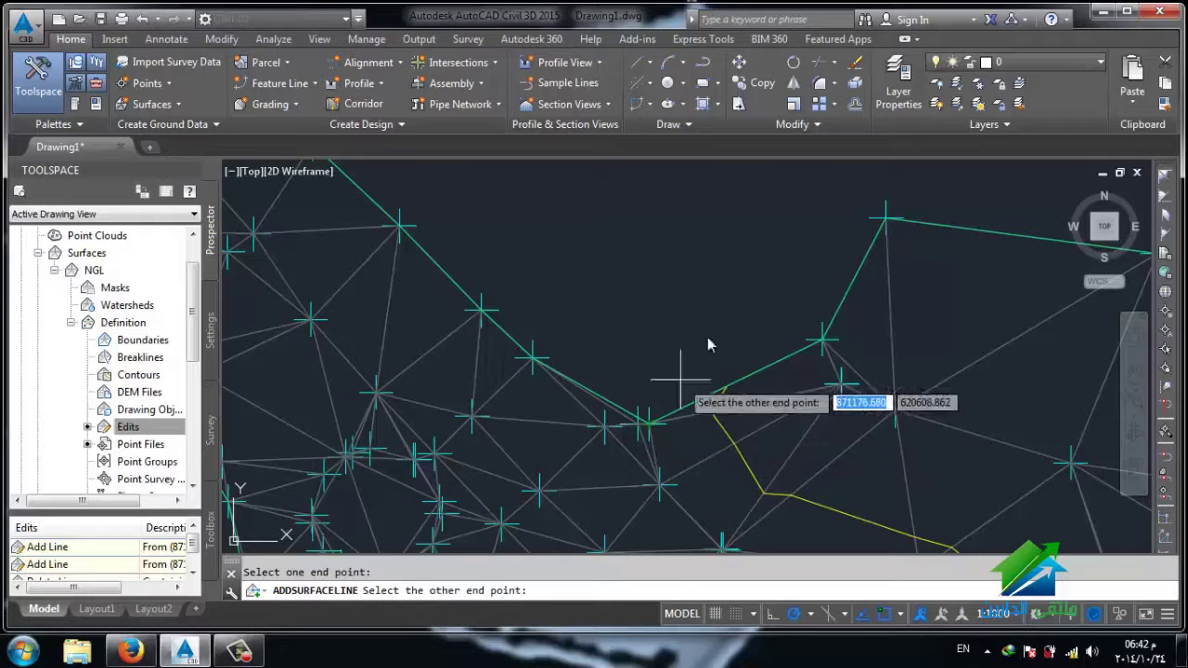
pyautogui.click(887, 221)
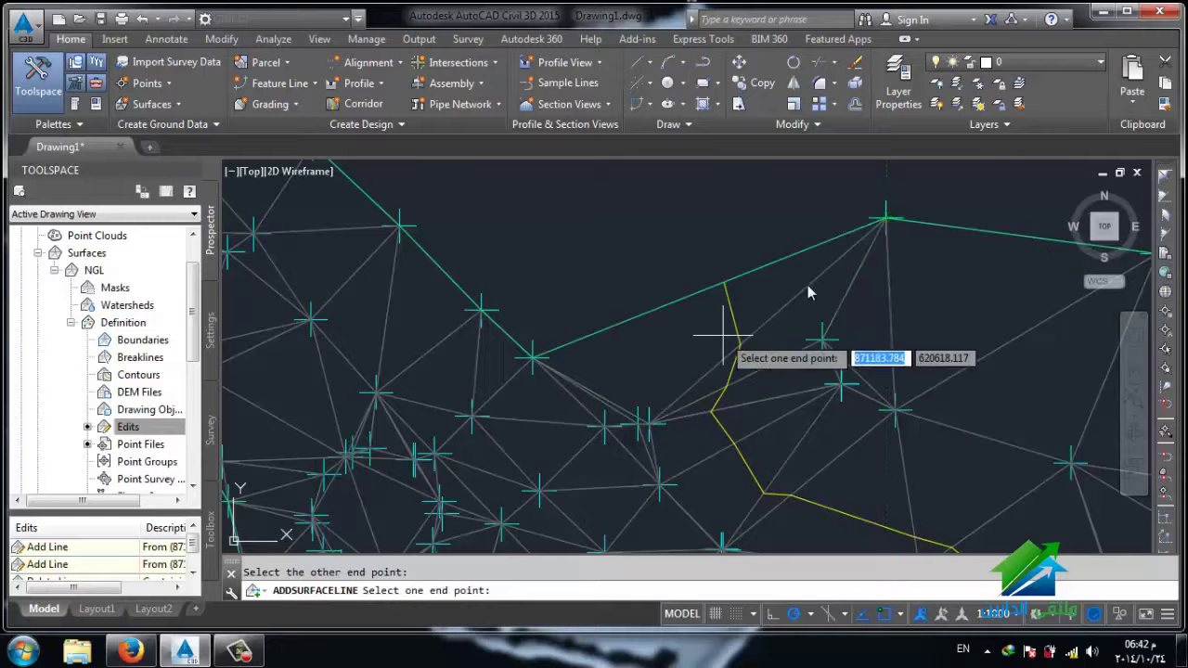
pyautogui.click(887, 221)
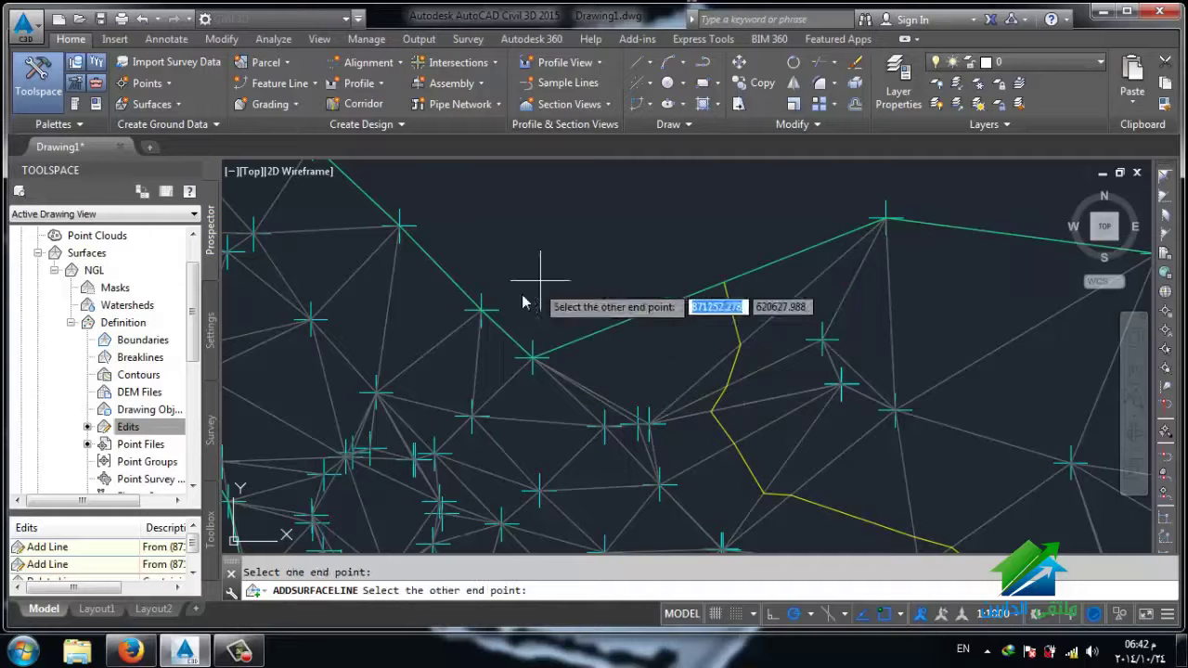
pyautogui.click(482, 312)
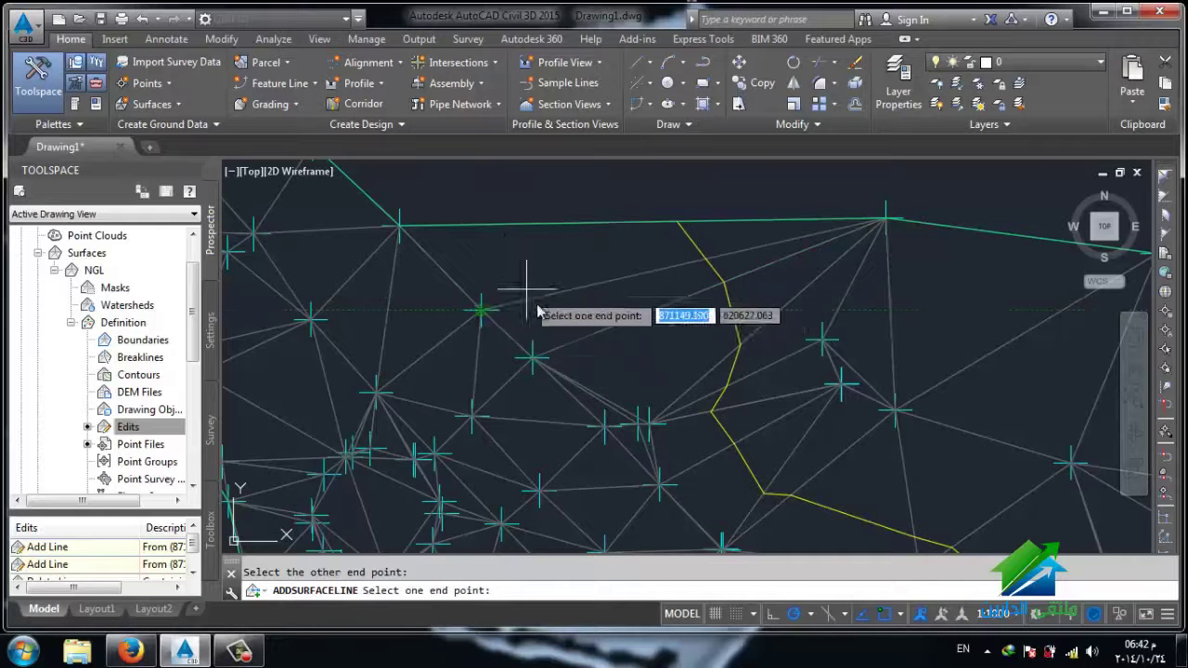
# Step: Add another surface line from the right vertex to a vertex on the left
pyautogui.moveTo(530, 312); pyautogui.dragTo(577, 442, button='middle')
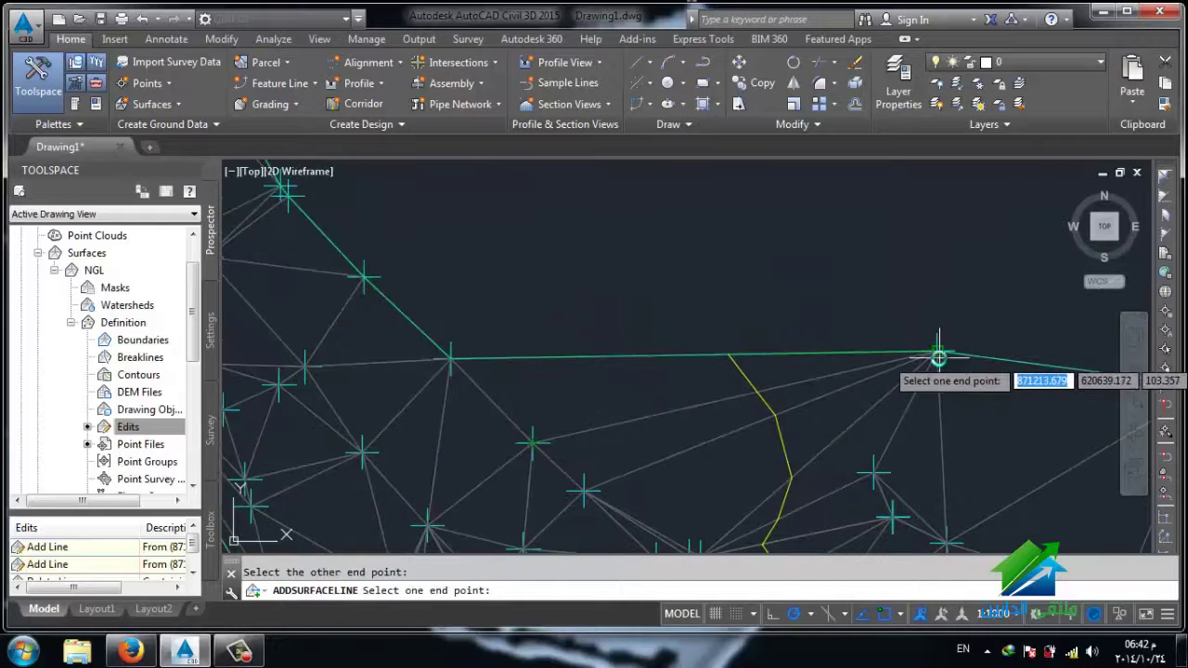
pyautogui.click(937, 351)
pyautogui.click(365, 279)
pyautogui.scroll(-3, 399, 278)
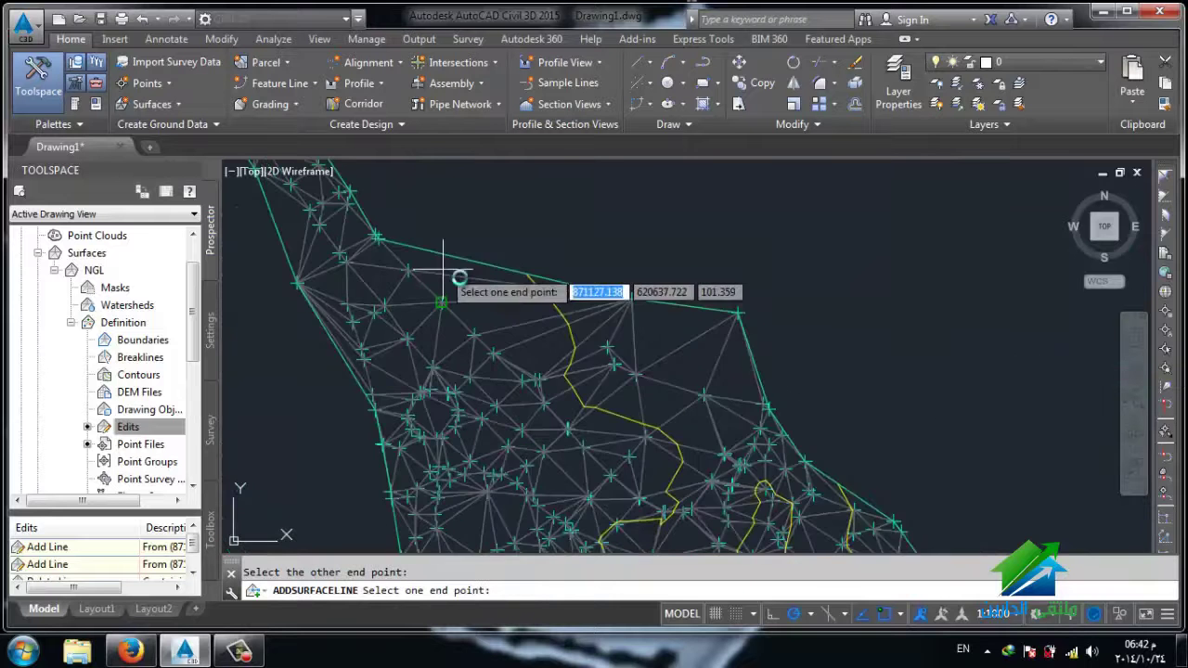
pyautogui.scroll(2, 543, 362)
pyautogui.scroll(2, 603, 353)
pyautogui.scroll(2, 594, 339)
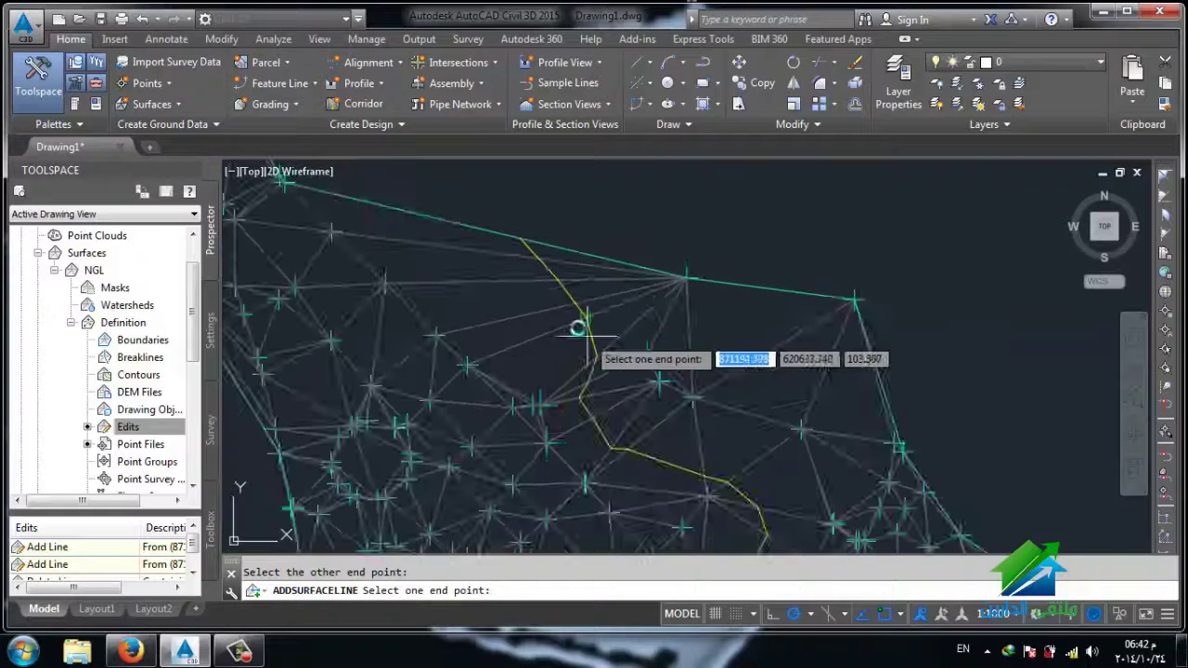
pyautogui.scroll(2, 548, 349)
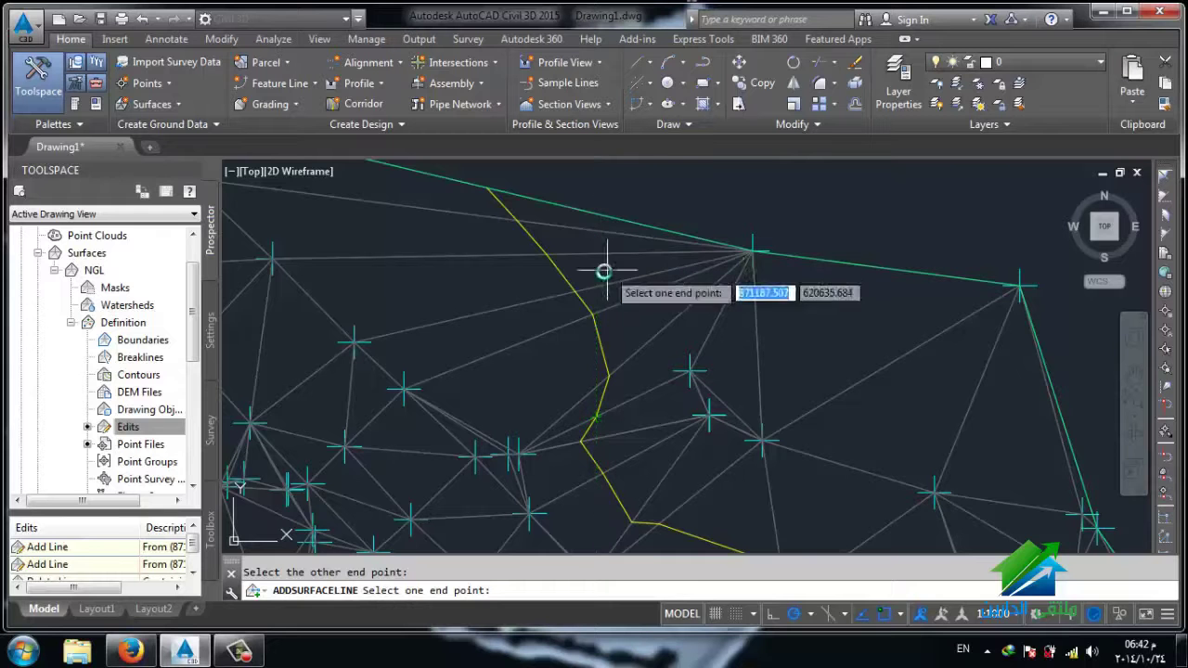
# Step: Fence-select and delete the twelve edges fanning from the upper NGL point, then recentre the surface
pyautogui.rightClick(142, 430)
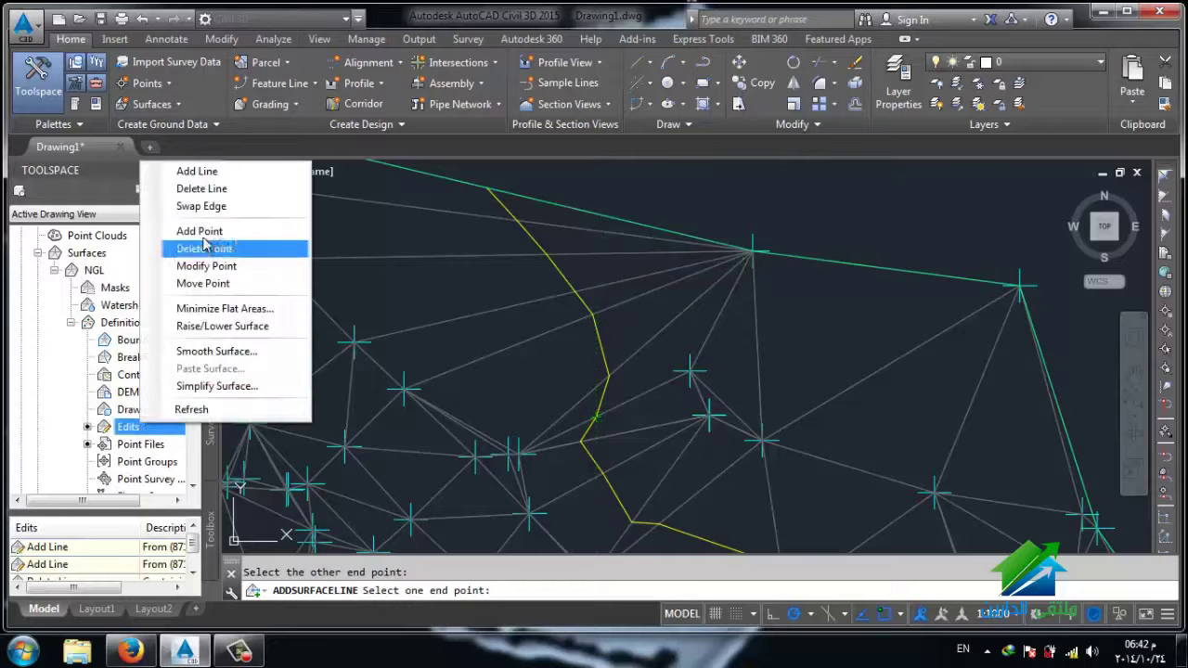
pyautogui.click(201, 188)
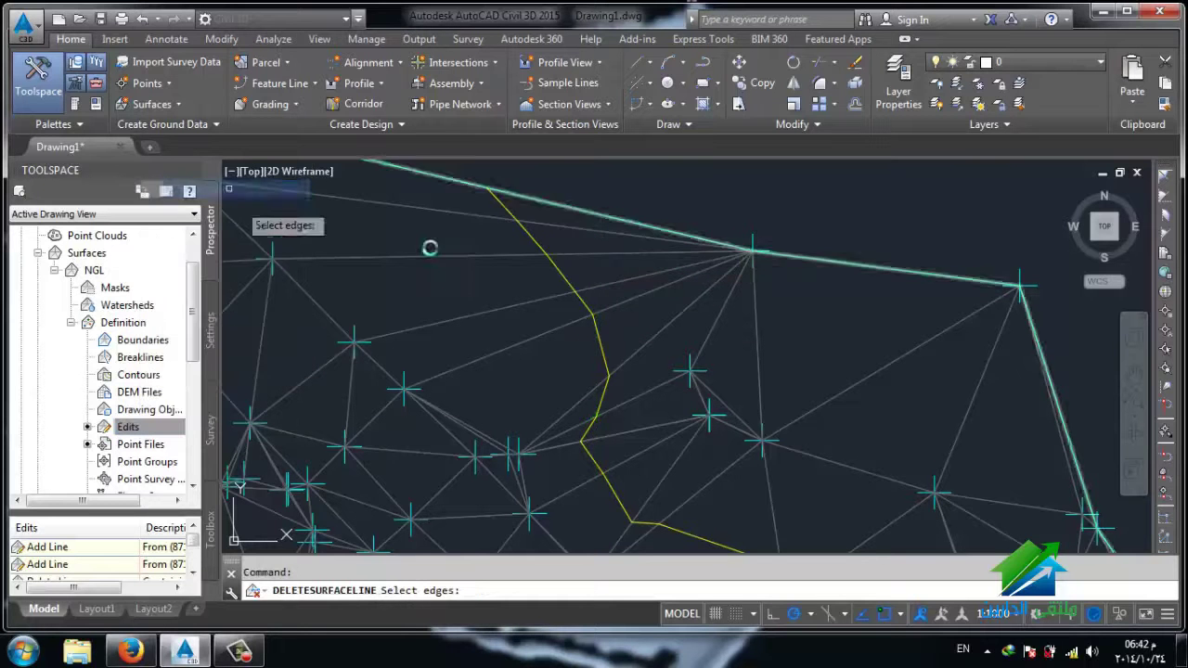
pyautogui.click(707, 210)
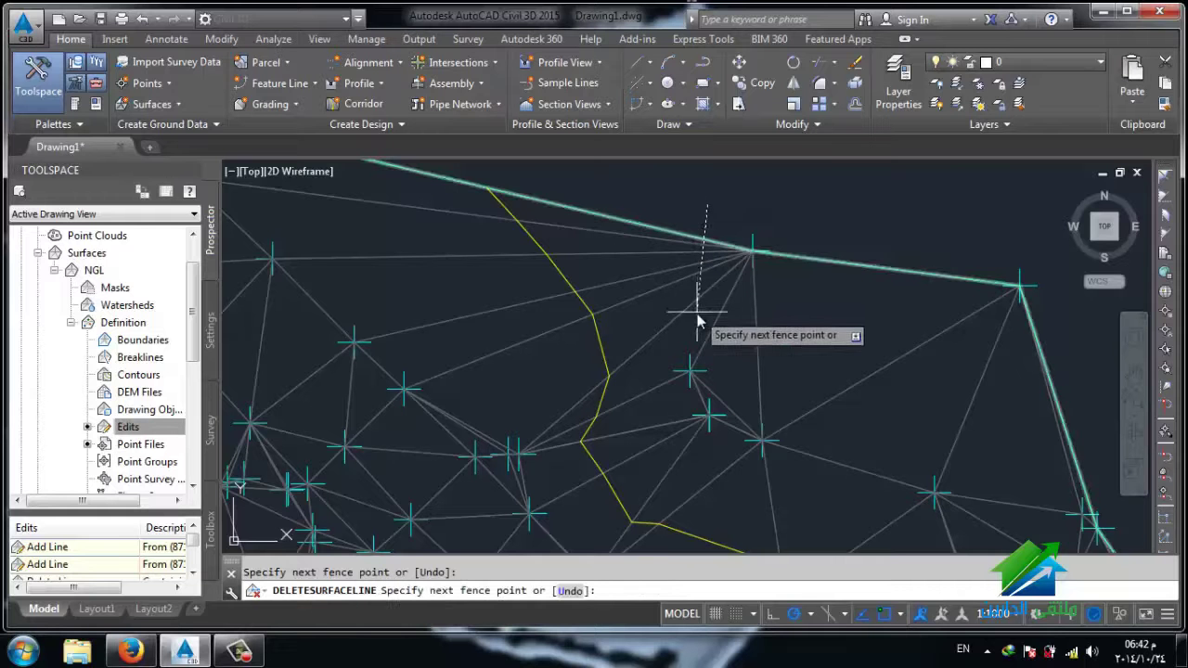
pyautogui.click(736, 312)
pyautogui.press('Return')
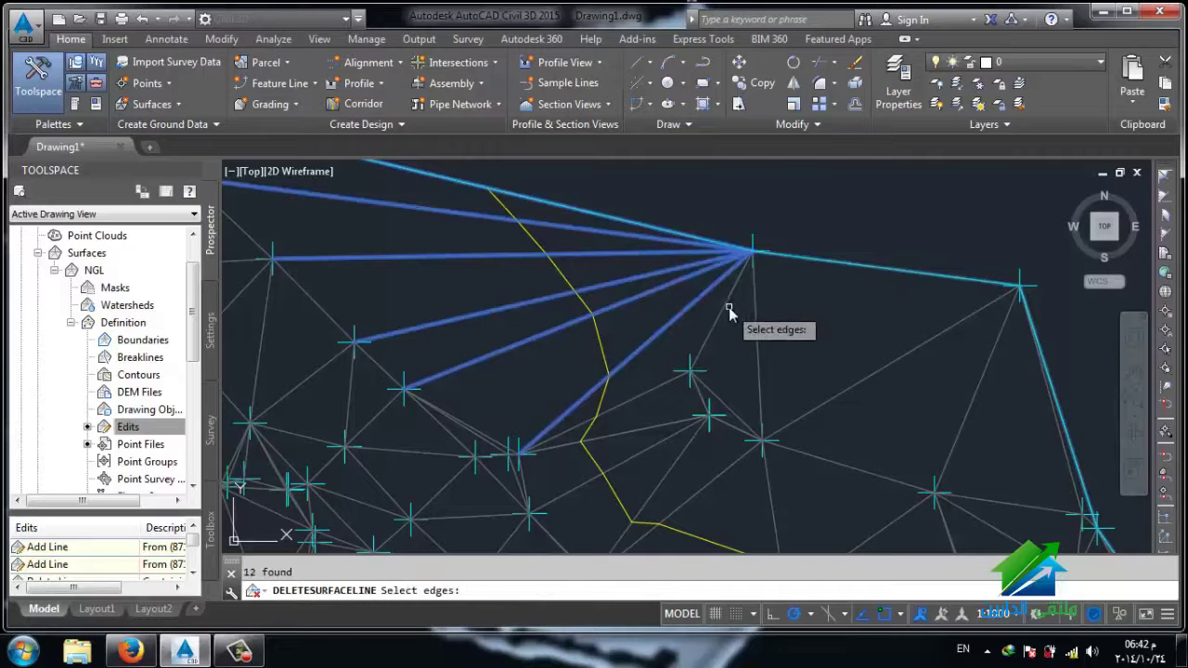
pyautogui.press('Return')
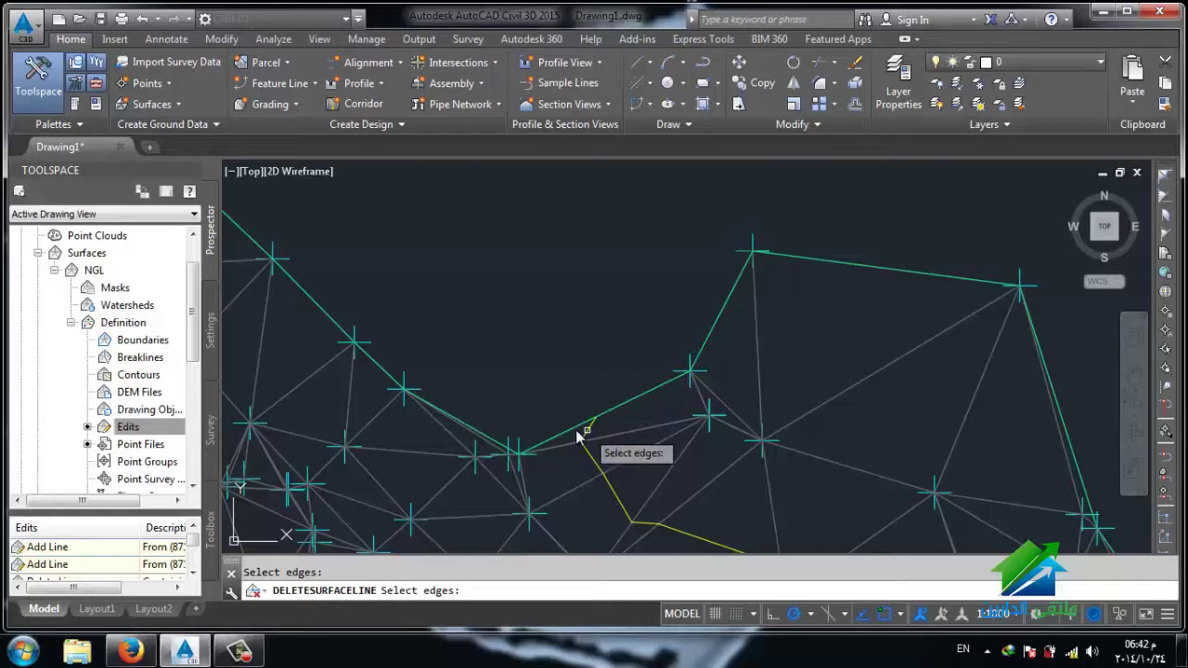
pyautogui.scroll(-2, 563, 461)
pyautogui.scroll(-2, 563, 455)
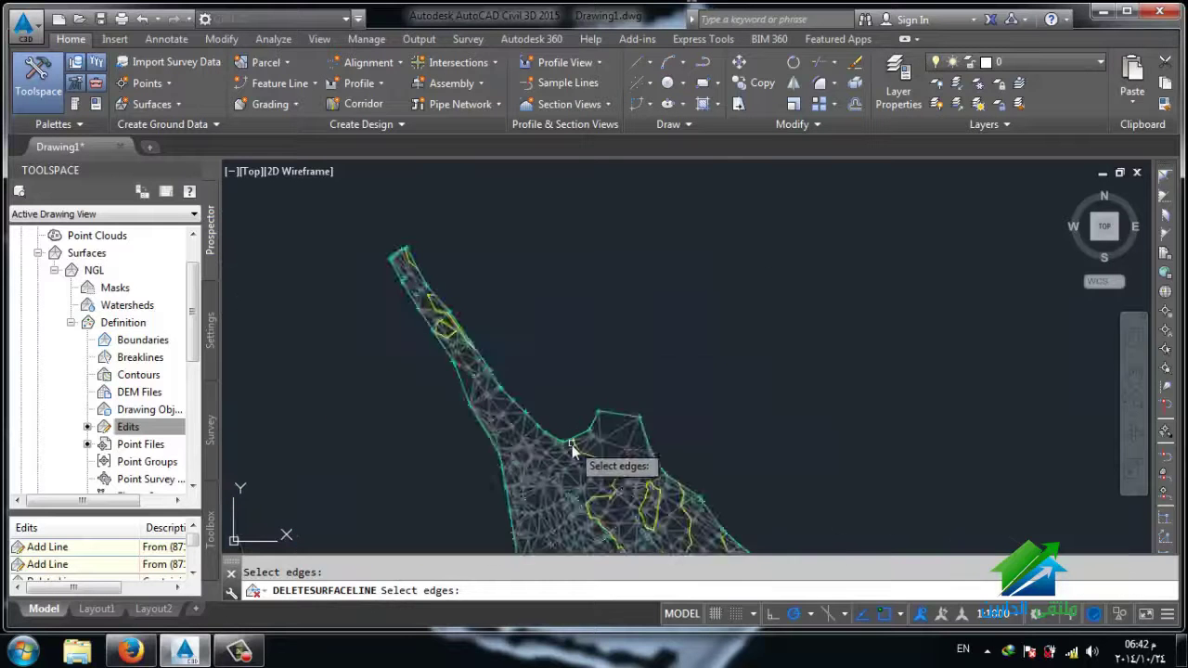
pyautogui.scroll(-2, 563, 450)
pyautogui.moveTo(563, 439); pyautogui.dragTo(559, 388, button='middle')
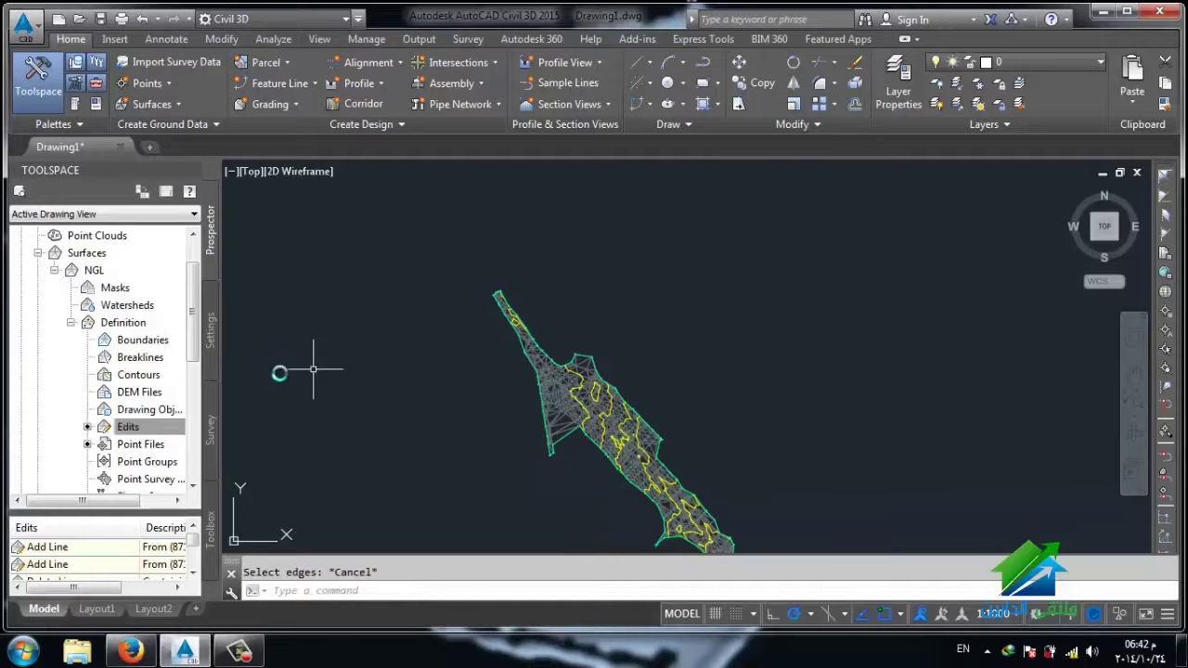
pyautogui.rightClick(132, 435)
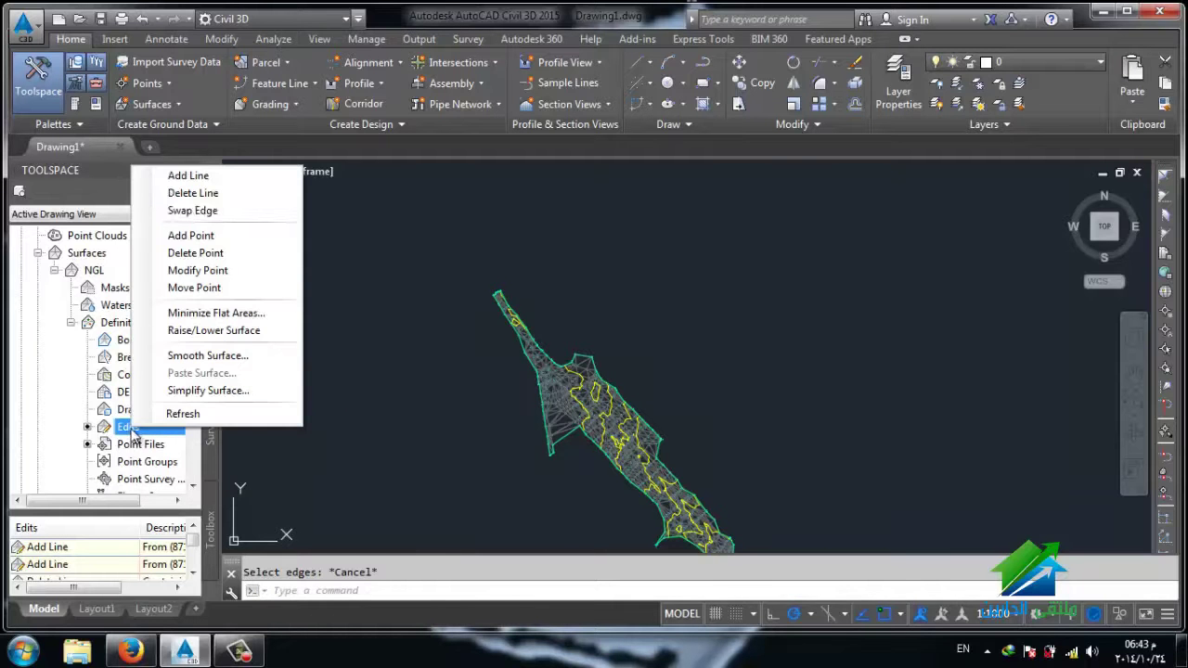
pyautogui.click(212, 210)
pyautogui.scroll(2, 548, 399)
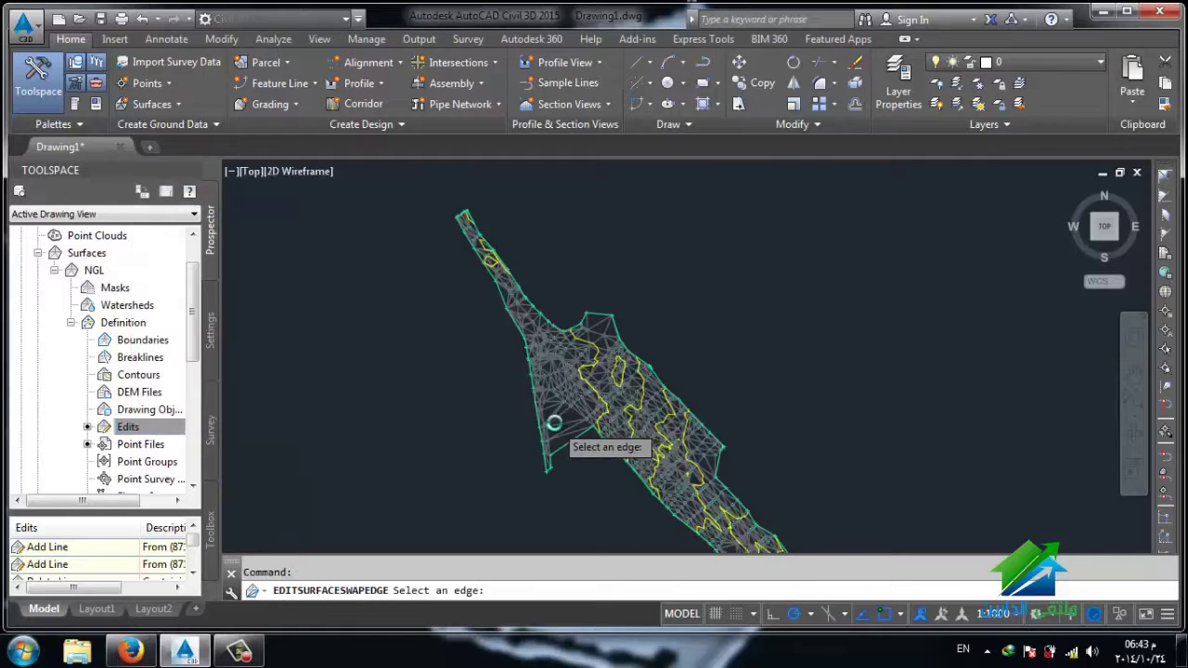
pyautogui.scroll(4, 551, 417)
pyautogui.scroll(3, 562, 373)
pyautogui.scroll(2, 548, 376)
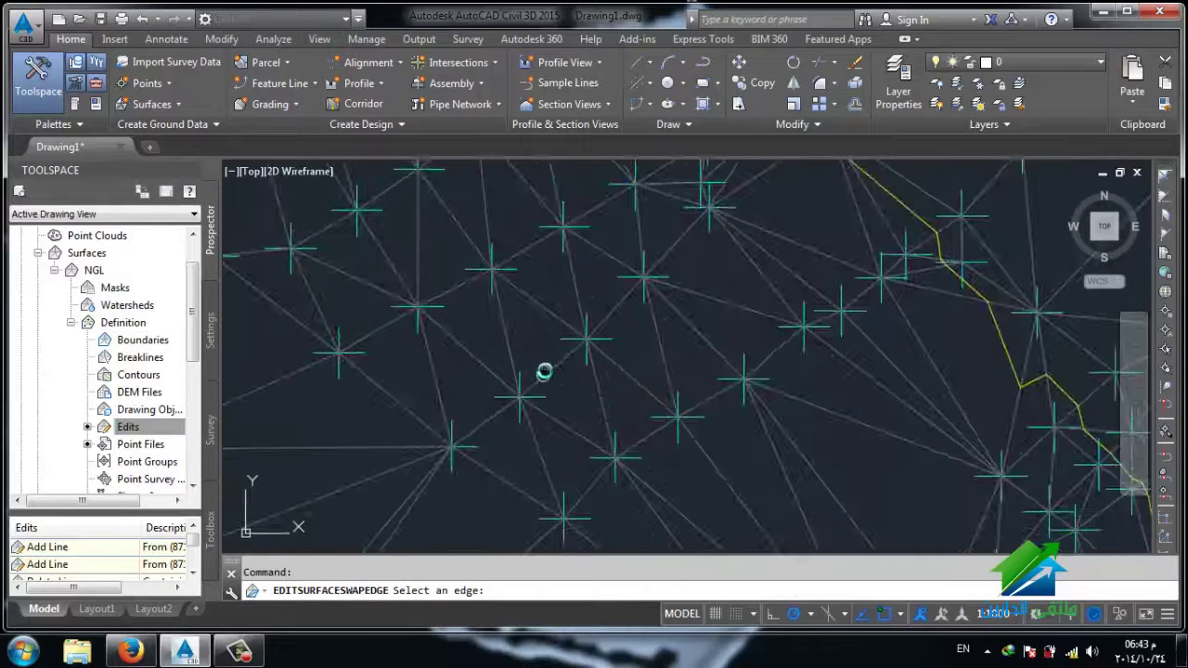
pyautogui.scroll(-2, 604, 357)
pyautogui.scroll(-4, 705, 389)
pyautogui.scroll(-3, 743, 420)
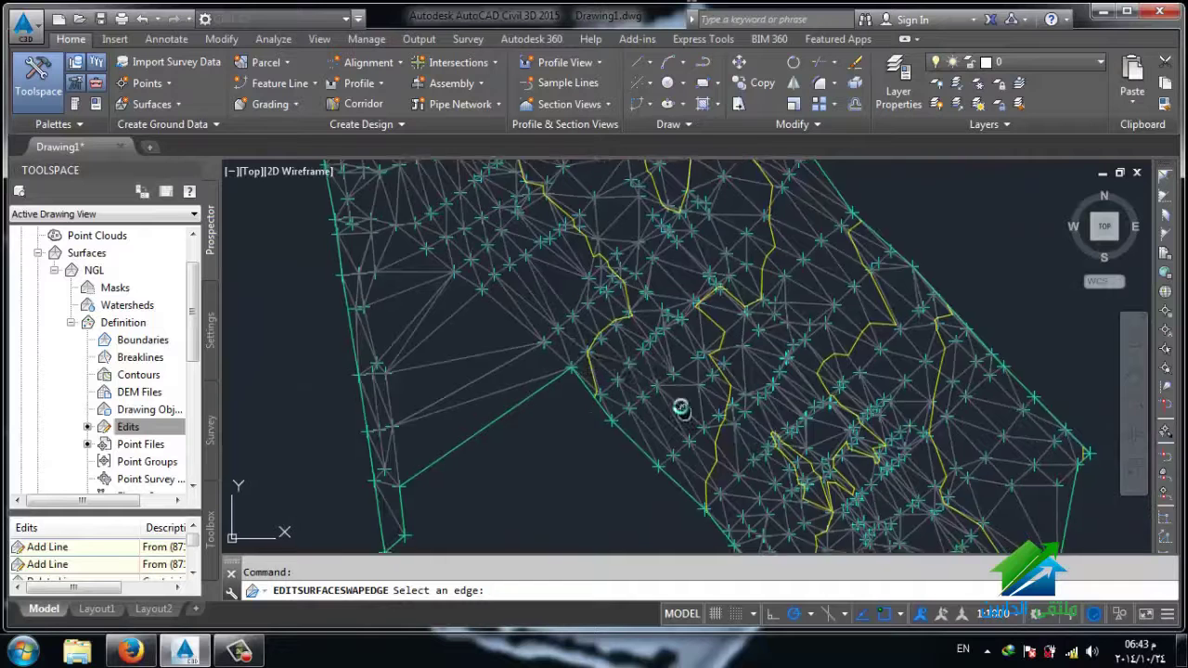
pyautogui.scroll(2, 677, 406)
pyautogui.scroll(2, 694, 390)
pyautogui.scroll(-1, 637, 273)
pyautogui.scroll(2, 644, 249)
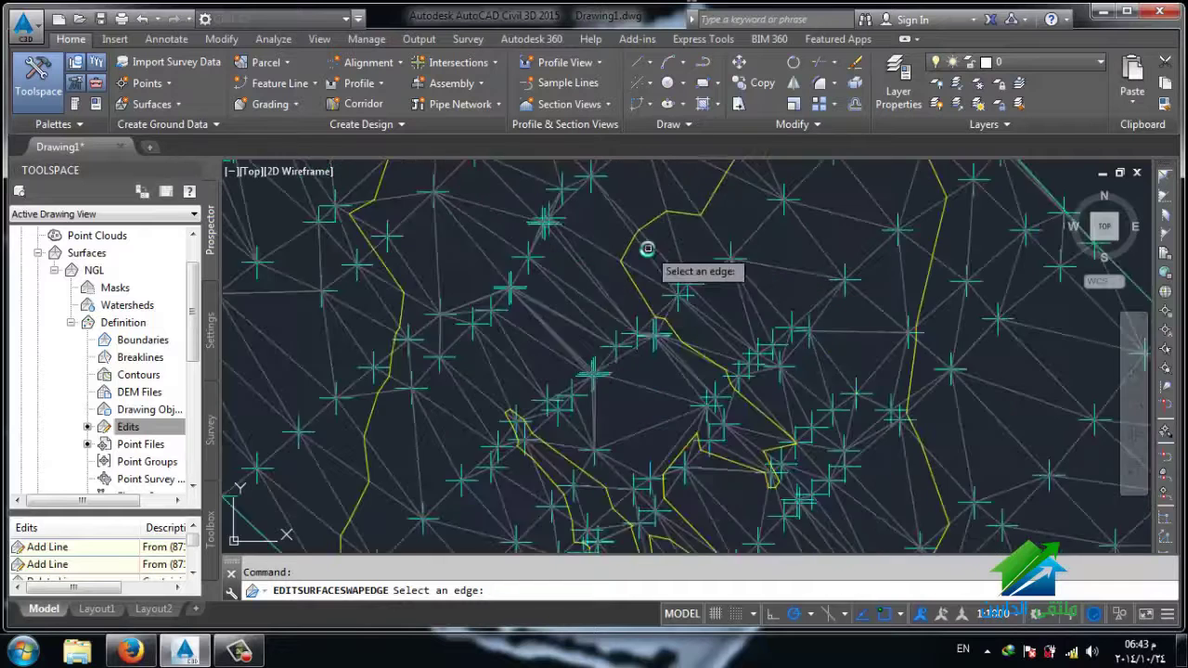
pyautogui.scroll(-2, 644, 294)
pyautogui.scroll(1, 668, 329)
pyautogui.scroll(2, 669, 353)
pyautogui.scroll(1, 626, 322)
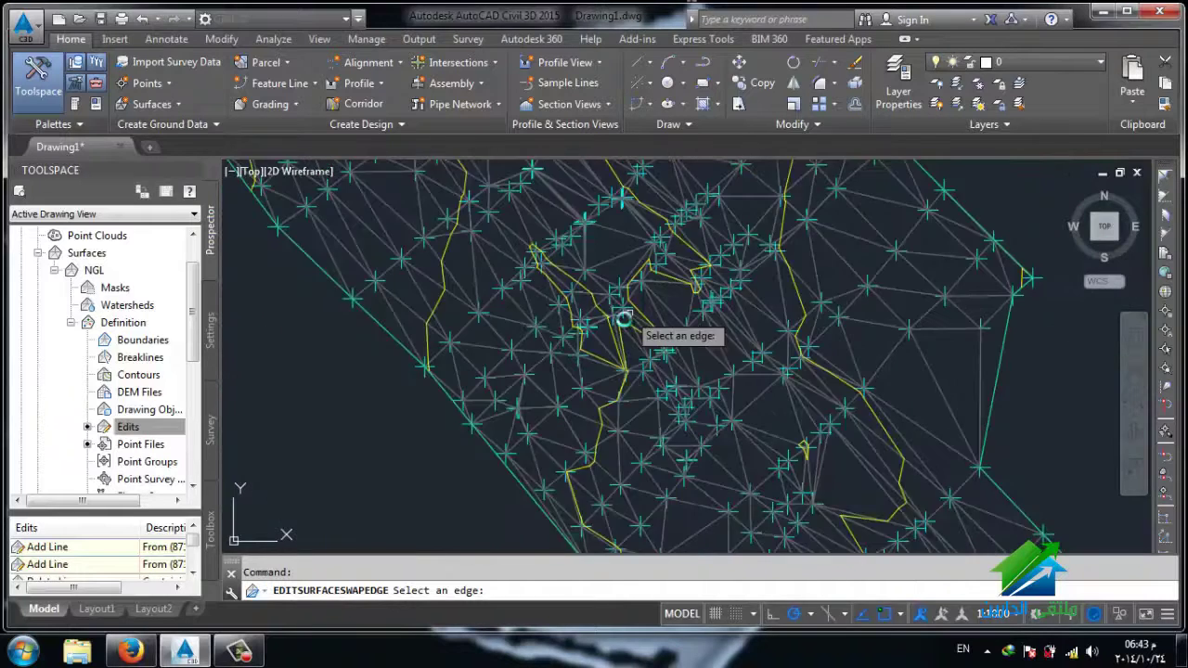
pyautogui.scroll(1, 633, 330)
pyautogui.scroll(1, 641, 336)
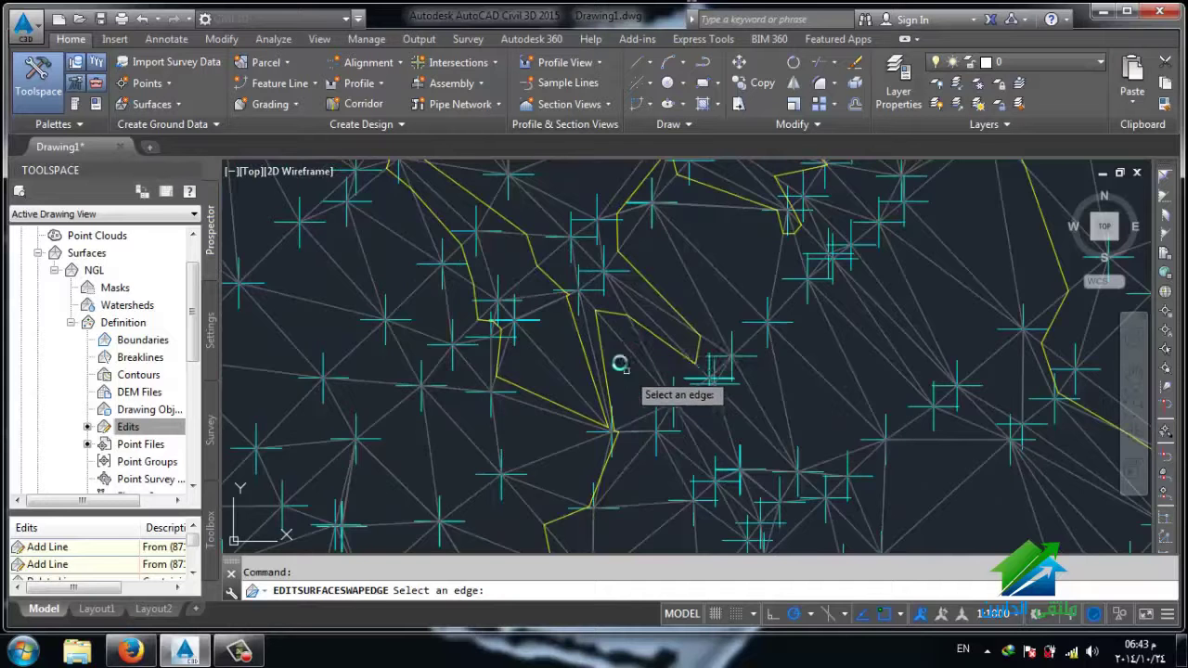
pyautogui.scroll(2, 622, 357)
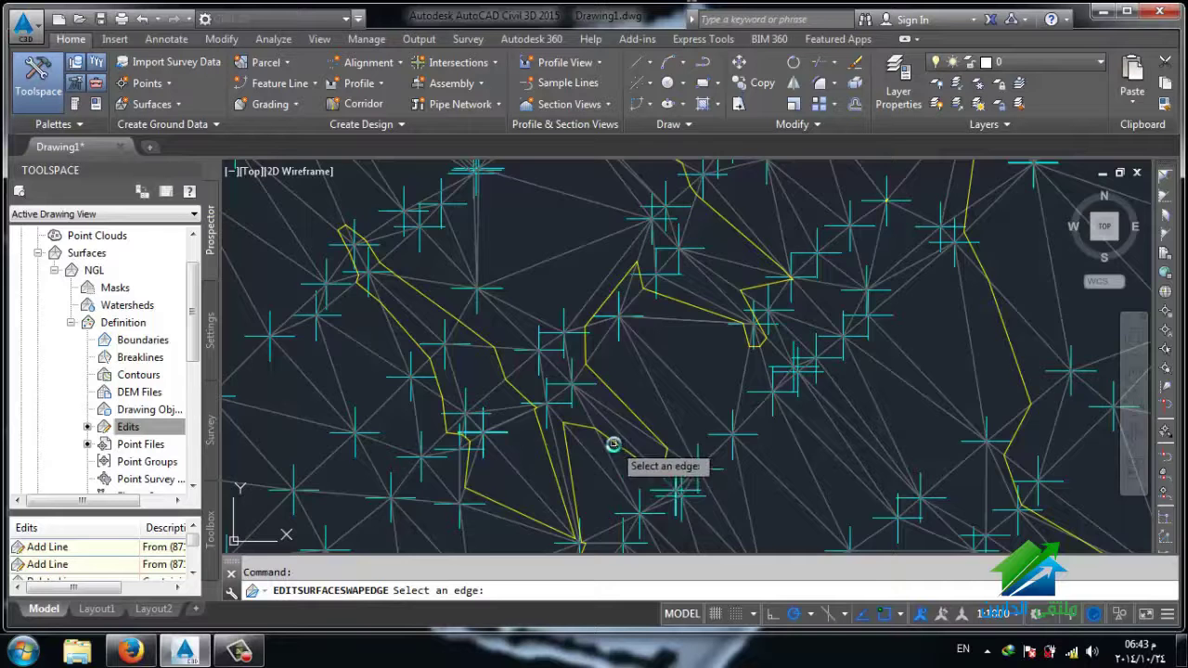
pyautogui.scroll(2, 612, 446)
pyautogui.moveTo(615, 437); pyautogui.dragTo(607, 373, button='middle')
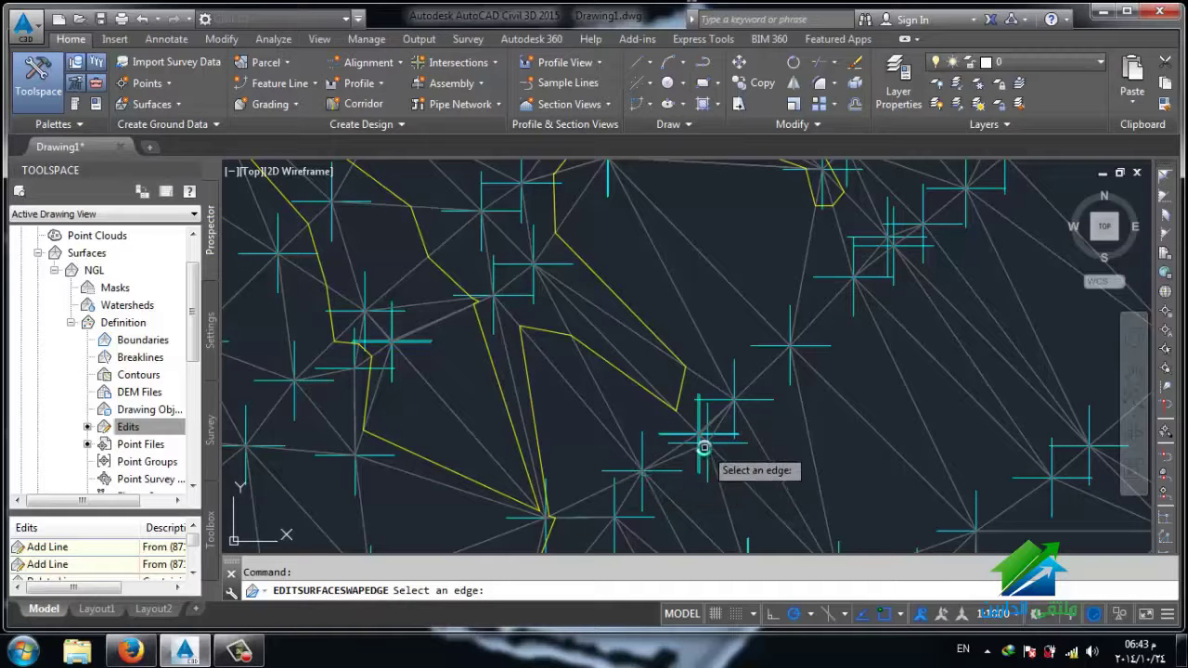
# Step: Cancel the edge swap and change the annotation scale from 1:1000 to 1:100
pyautogui.press('Escape')
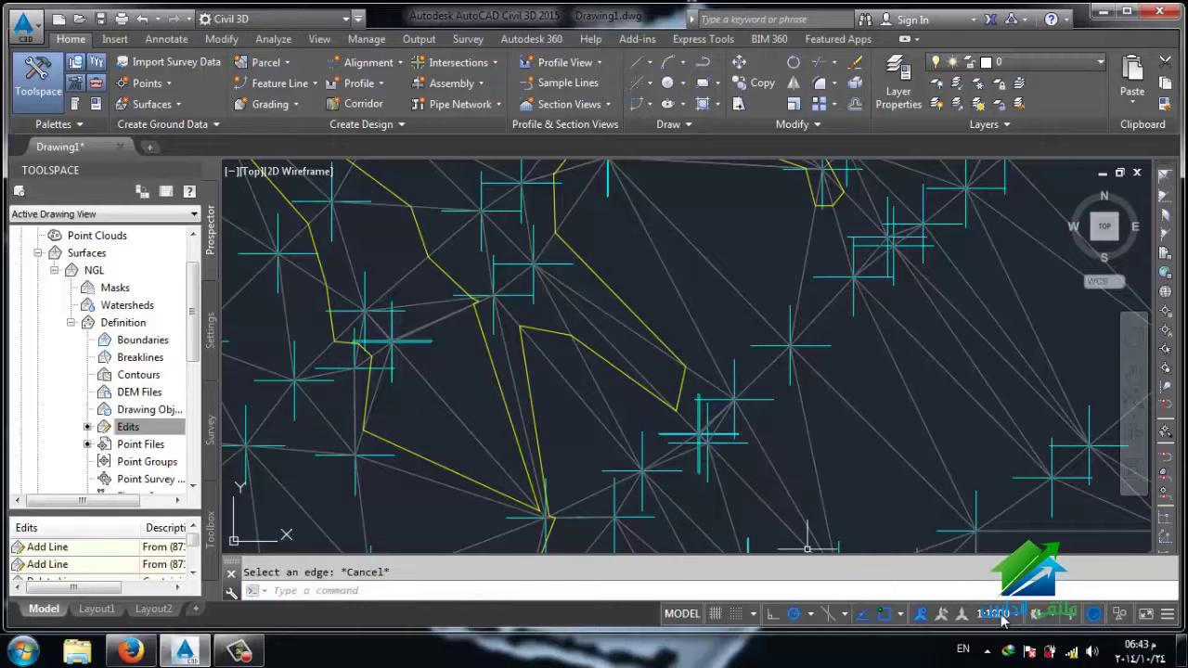
pyautogui.click(1006, 615)
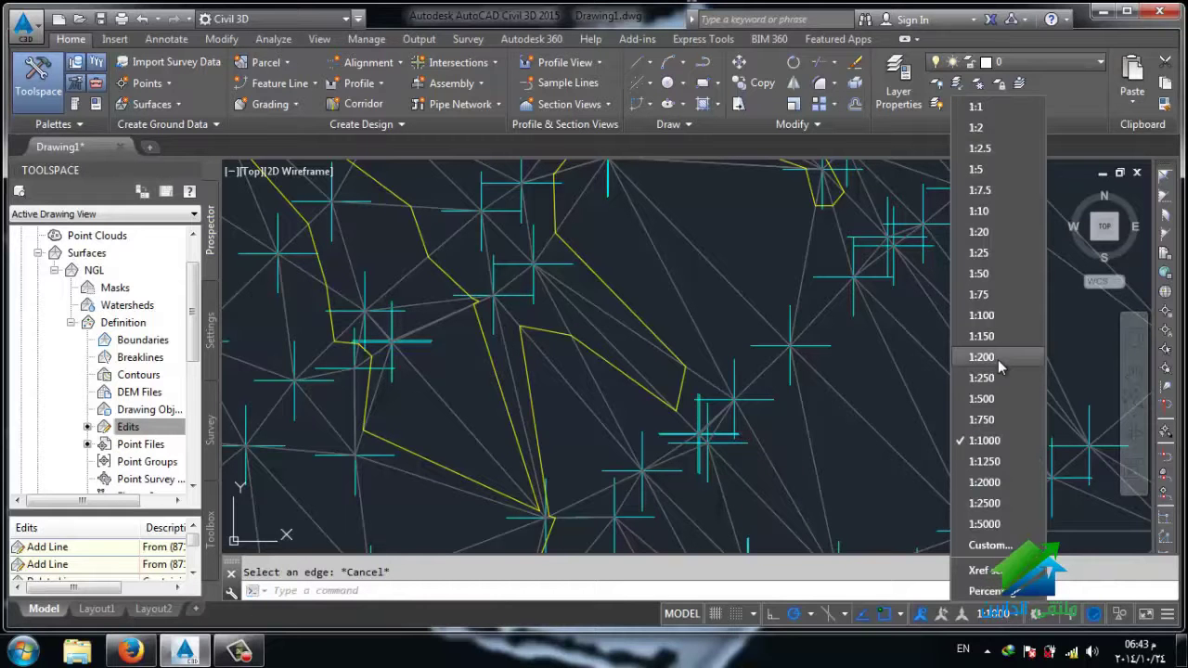
pyautogui.click(984, 315)
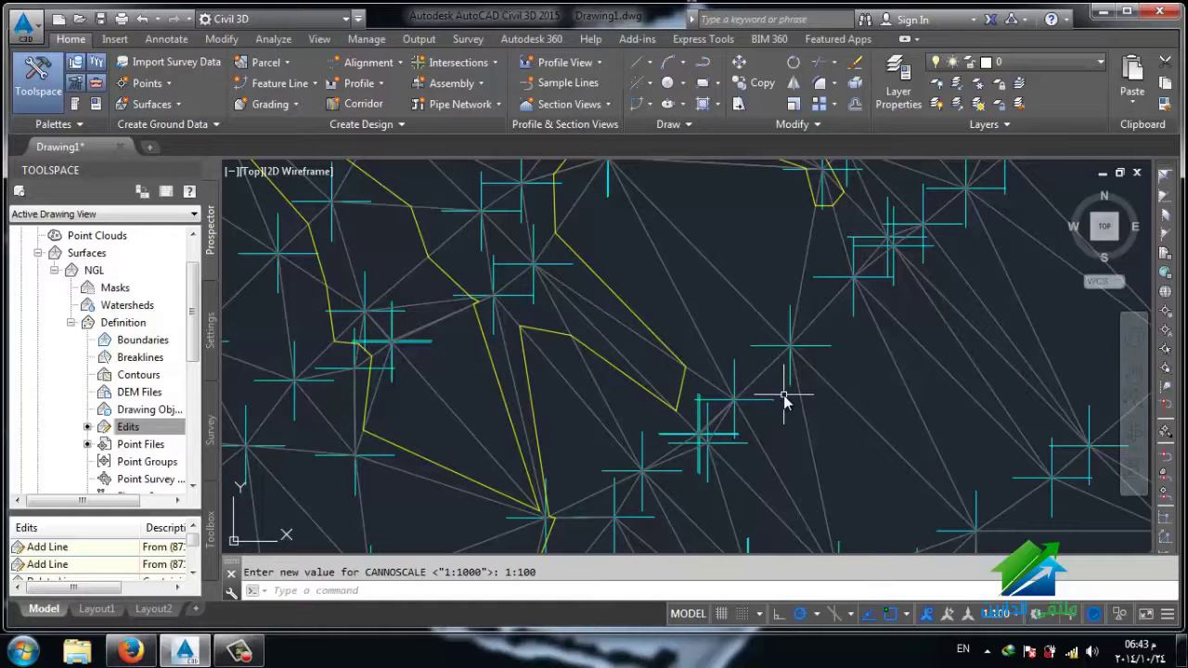
# Step: Zoom and pan to reframe the NGL surface, then select its Edits item
pyautogui.scroll(-2, 782, 405)
pyautogui.scroll(3, 750, 347)
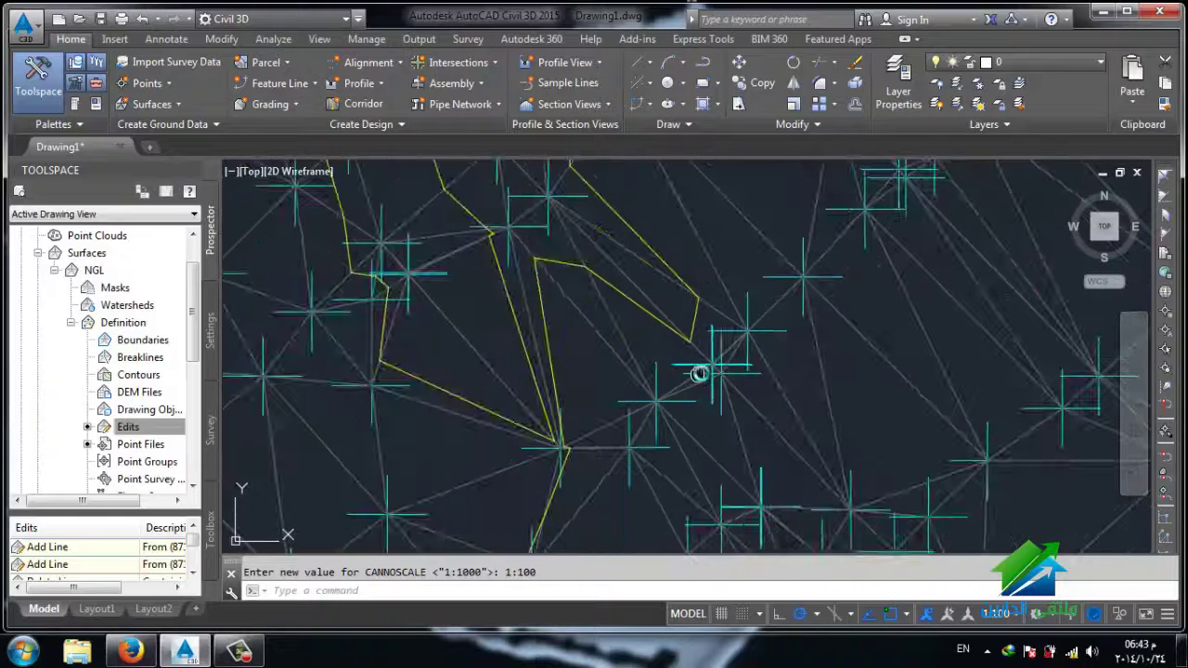
pyautogui.scroll(1, 698, 373)
pyautogui.scroll(1, 732, 405)
pyautogui.scroll(1, 716, 393)
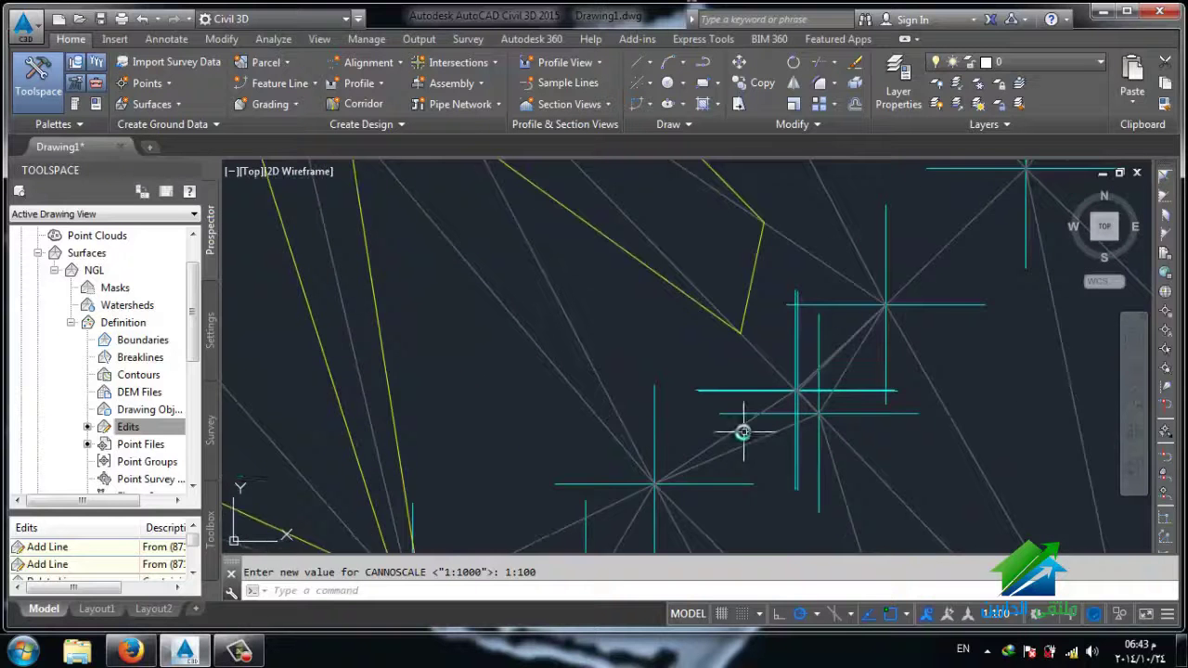
pyautogui.scroll(-3, 743, 432)
pyautogui.scroll(1, 721, 424)
pyautogui.scroll(1, 734, 472)
pyautogui.scroll(1, 730, 459)
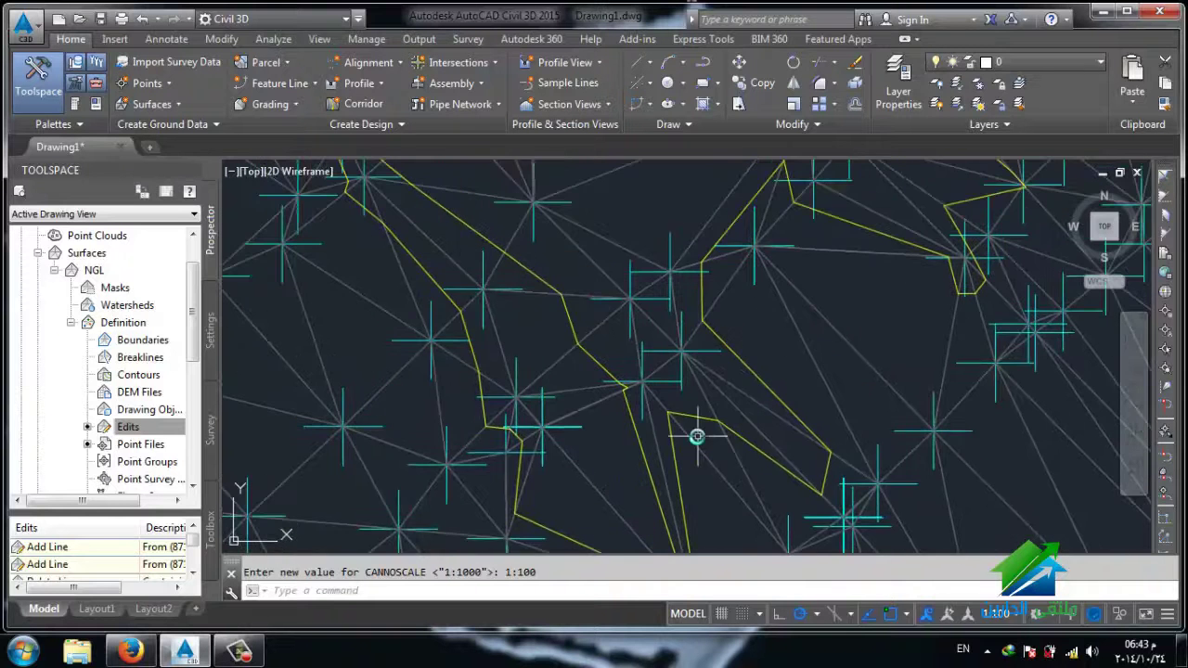
pyautogui.moveTo(697, 436); pyautogui.dragTo(608, 309, button='middle')
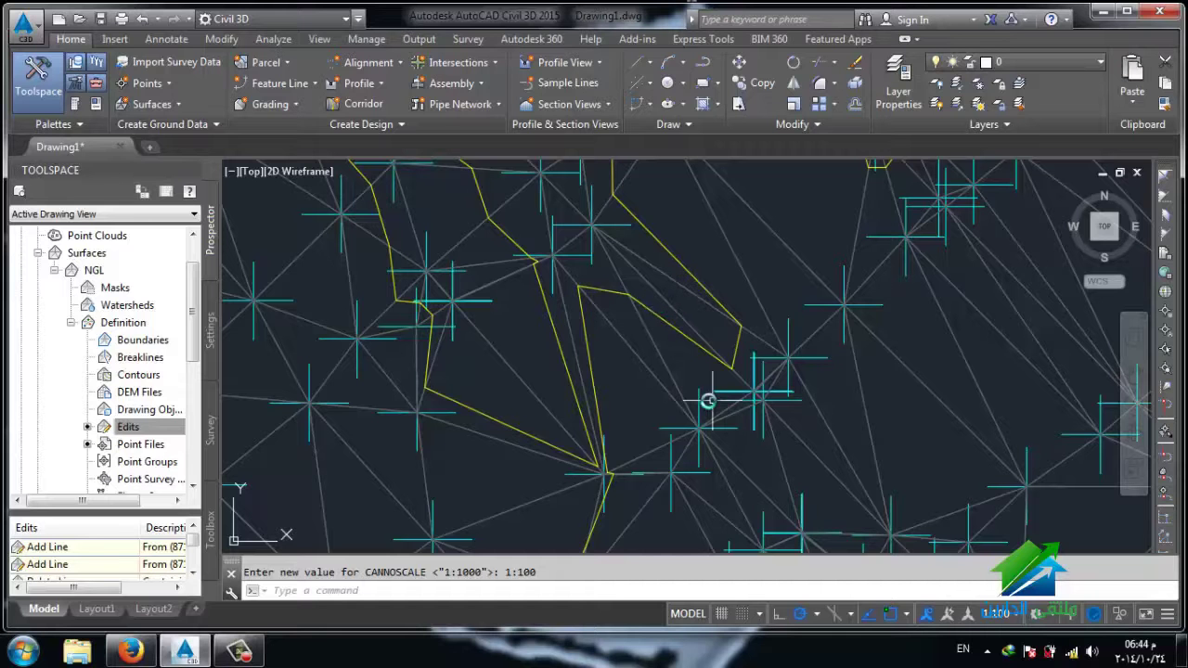
pyautogui.click(136, 430)
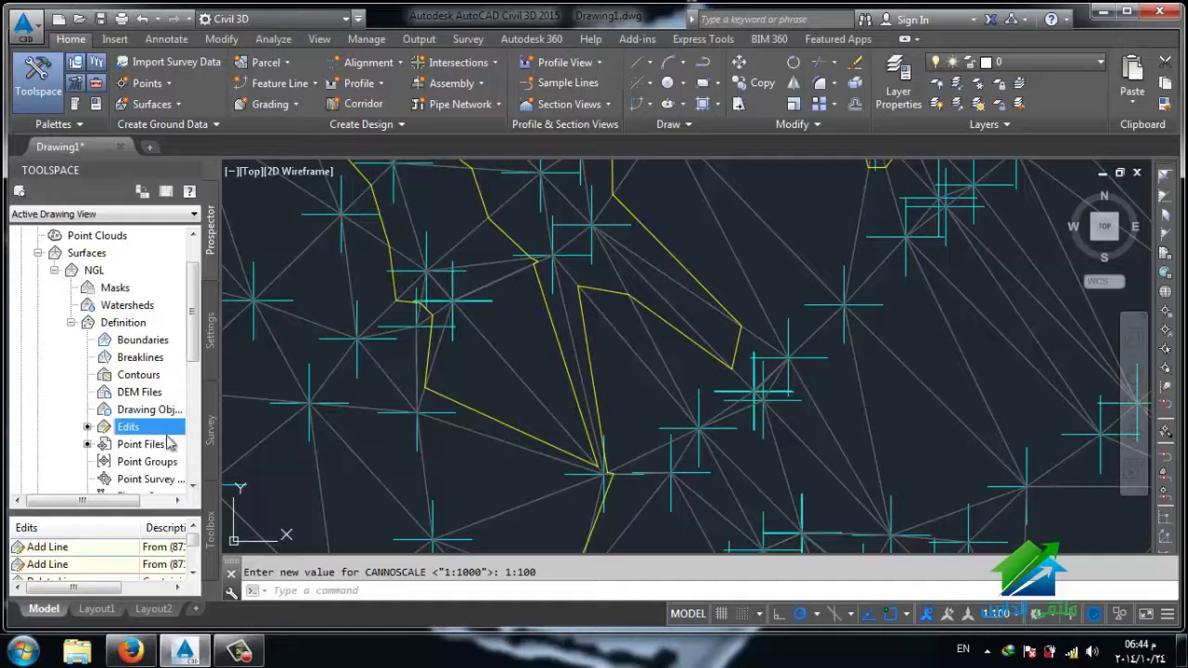
# Step: Run Swap Edge on the NGL surface and flip the first selected triangle edge
pyautogui.rightClick(153, 430)
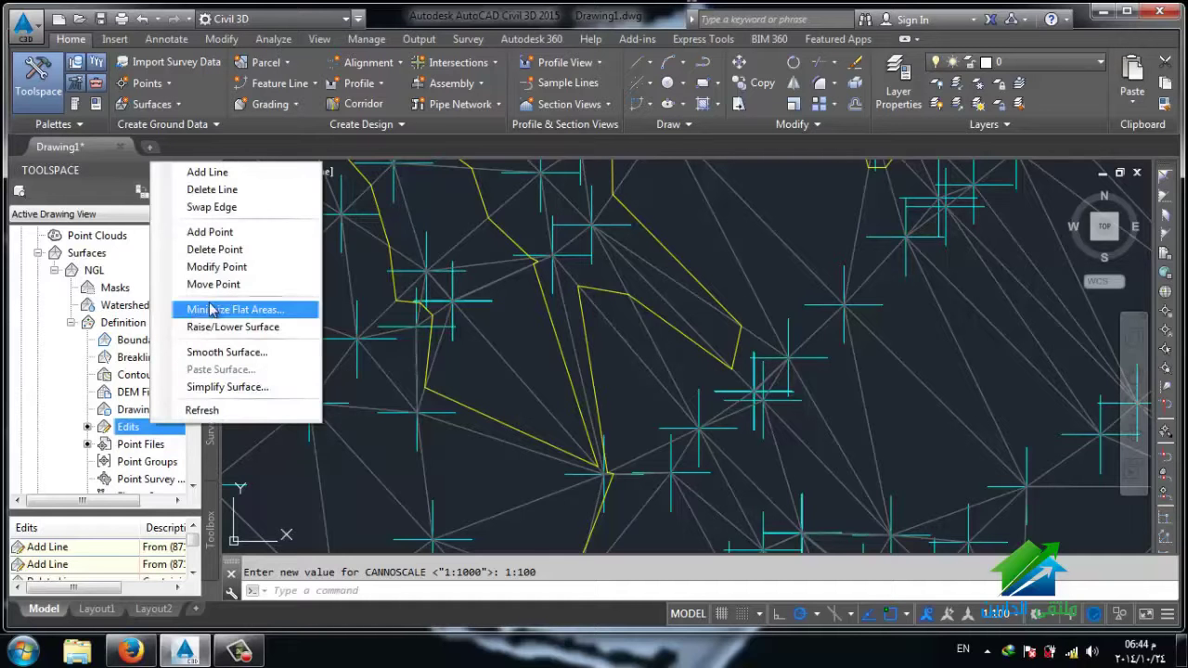
pyautogui.click(278, 207)
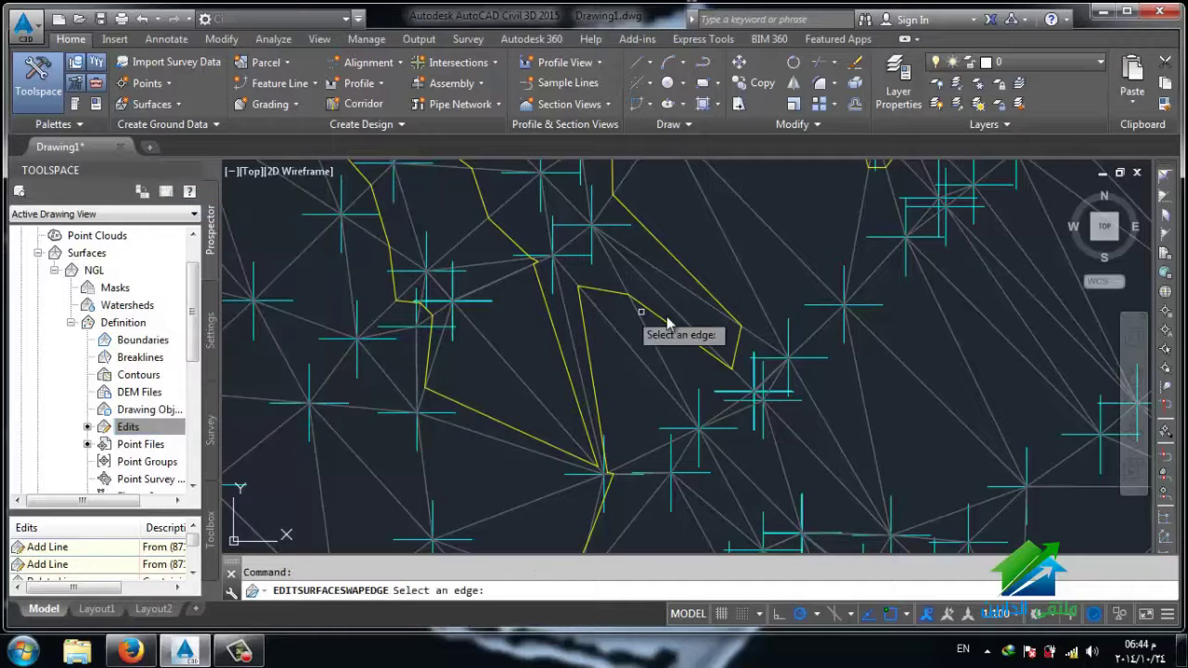
pyautogui.click(701, 339)
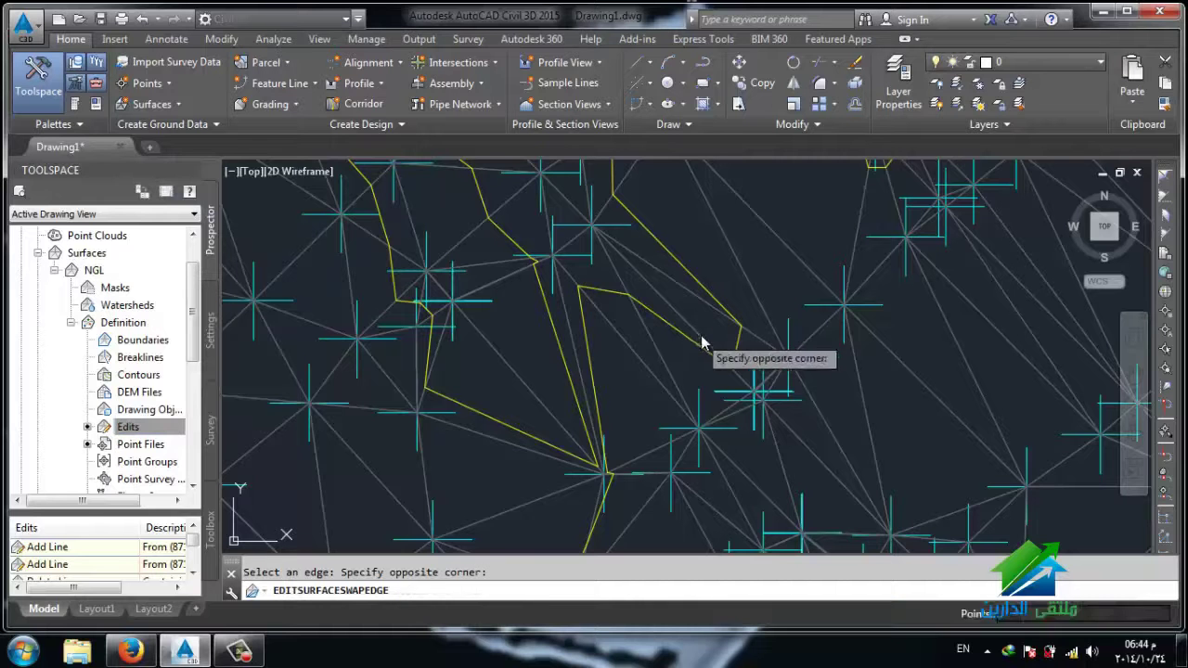
pyautogui.click(705, 351)
# Step: Zoom into the mesh near the yellow contour and flip another triangle edge
pyautogui.moveTo(730, 418); pyautogui.dragTo(747, 434, button='middle')
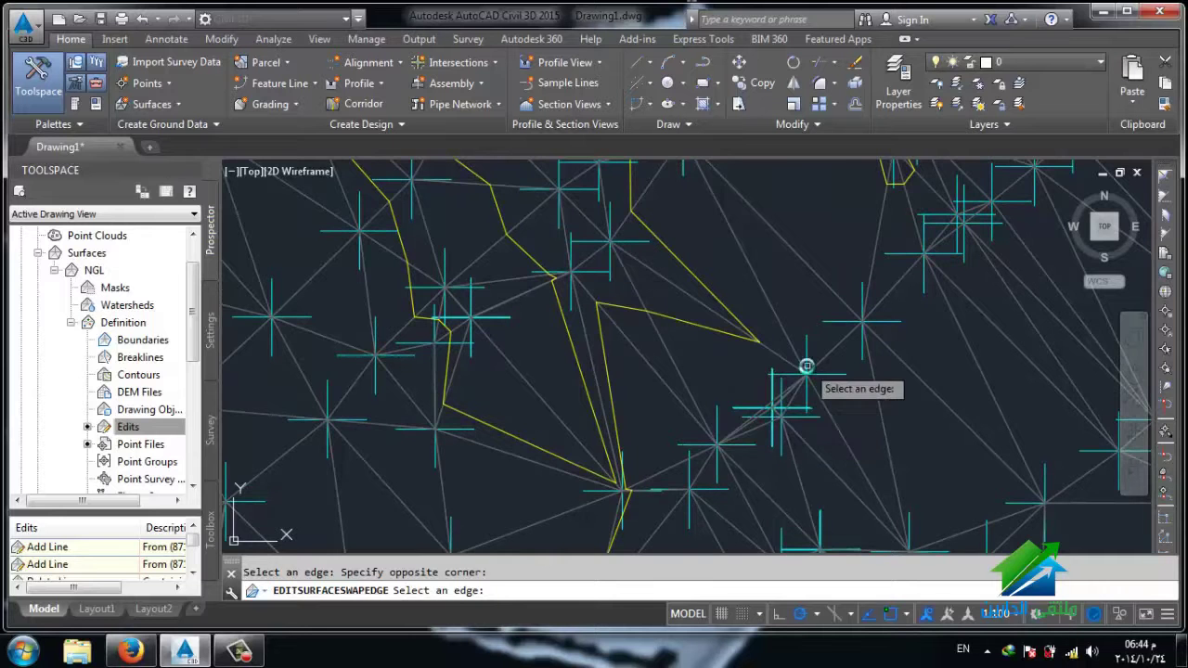
pyautogui.scroll(-3, 797, 376)
pyautogui.scroll(2, 783, 390)
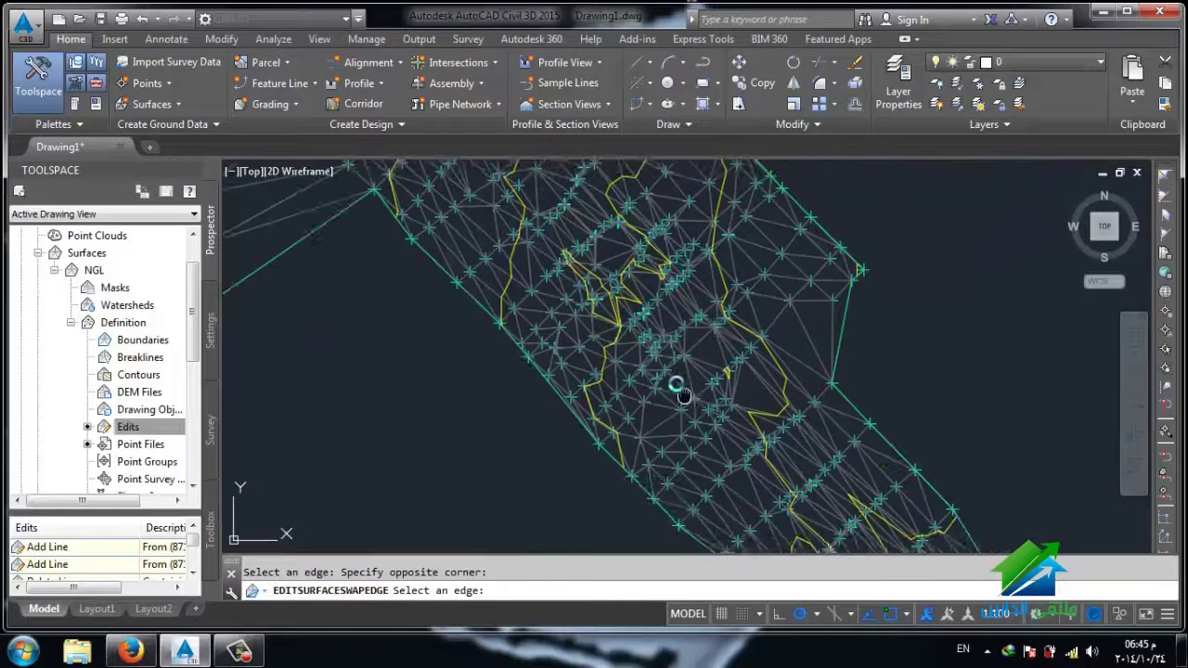
pyautogui.moveTo(699, 371)
pyautogui.mouseDown(button='middle')
pyautogui.moveTo(647, 283)
pyautogui.moveTo(615, 273)
pyautogui.mouseUp(button='middle')
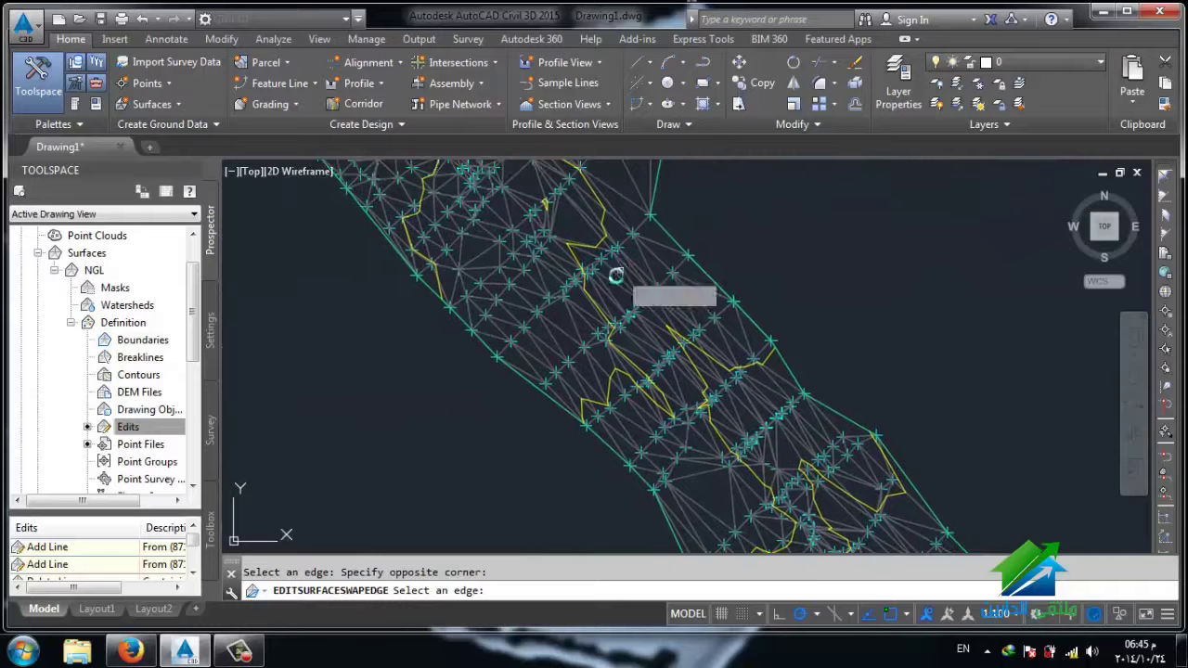
pyautogui.scroll(1, 603, 294)
pyautogui.scroll(1, 579, 268)
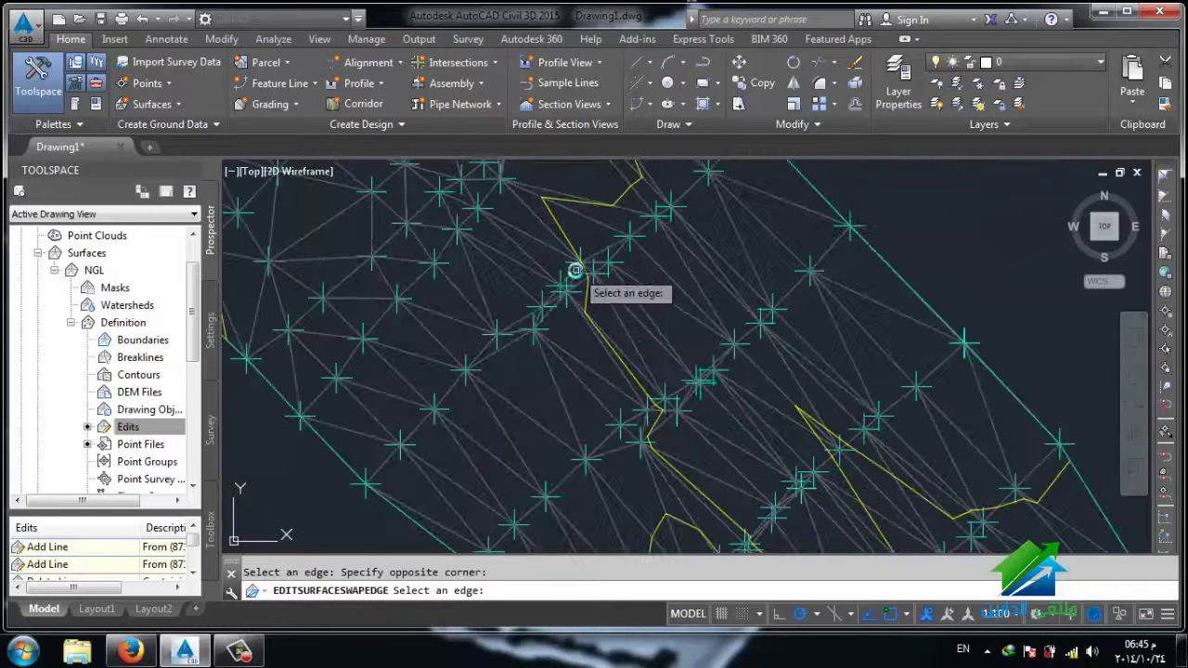
pyautogui.scroll(1, 573, 268)
pyautogui.scroll(2, 588, 314)
pyautogui.scroll(-2, 608, 315)
pyautogui.scroll(2, 637, 366)
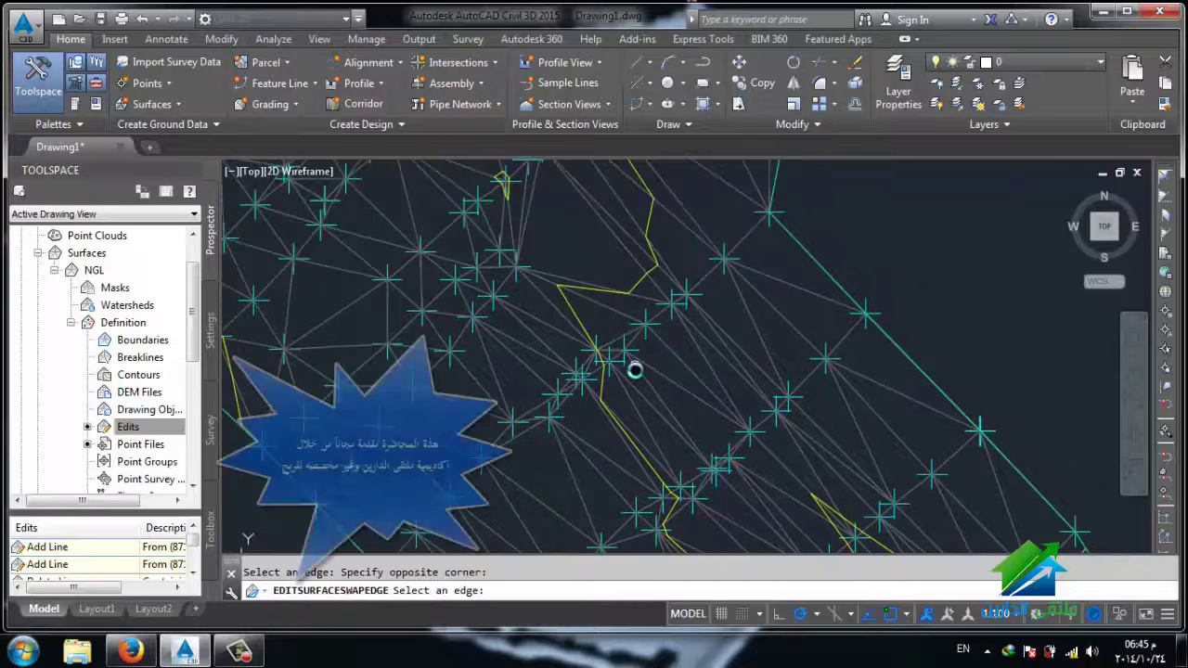
pyautogui.moveTo(715, 371)
pyautogui.mouseDown(button='middle')
pyautogui.moveTo(639, 336)
pyautogui.moveTo(632, 391)
pyautogui.mouseUp(button='middle')
pyautogui.scroll(-1, 626, 320)
pyautogui.scroll(-1, 610, 339)
pyautogui.scroll(1, 650, 371)
pyautogui.scroll(1, 650, 375)
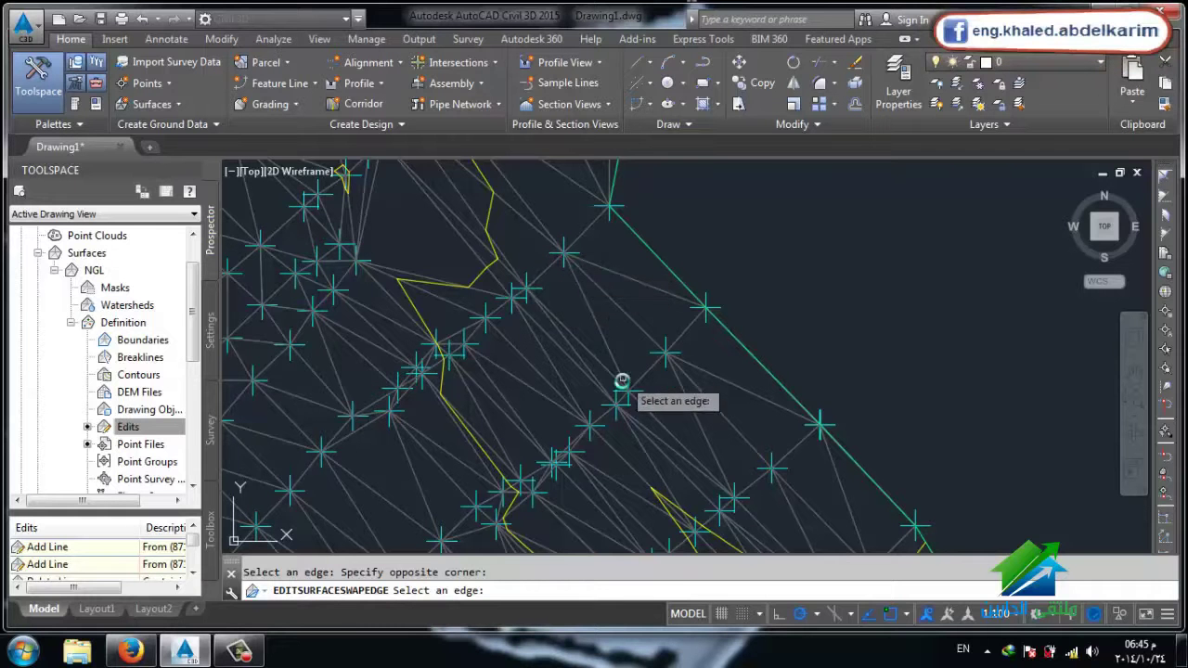
pyautogui.click(576, 282)
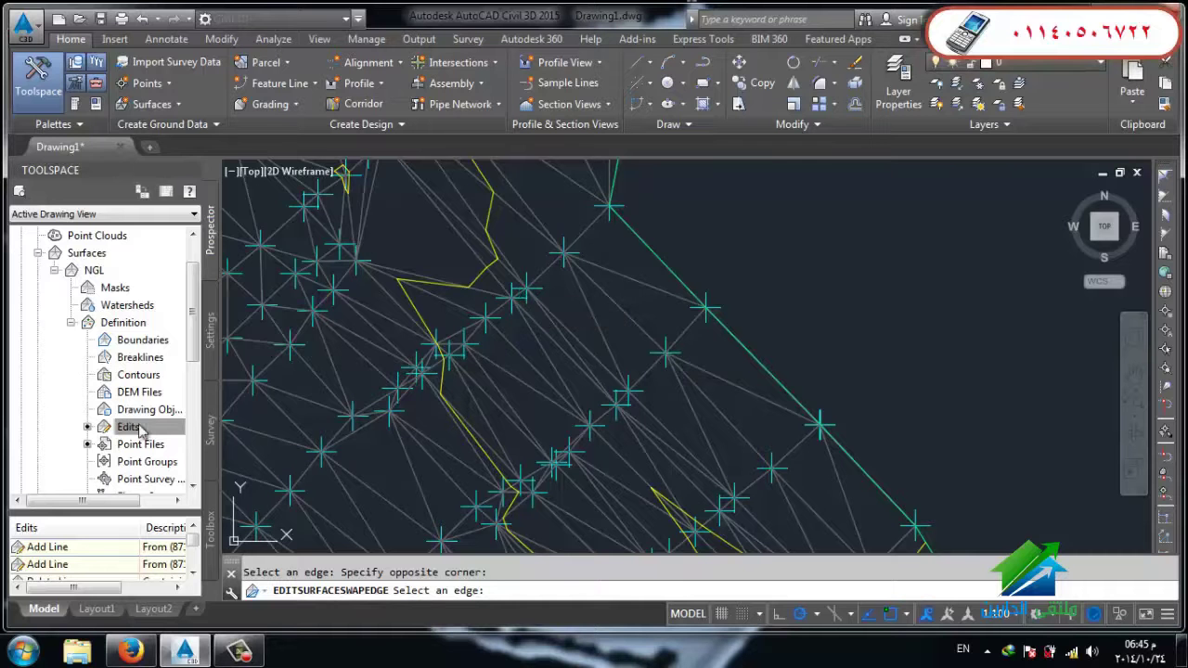
# Step: Restart Swap Edge and flip two edges crossing the yellow contour
pyautogui.rightClick(139, 429)
pyautogui.click(213, 208)
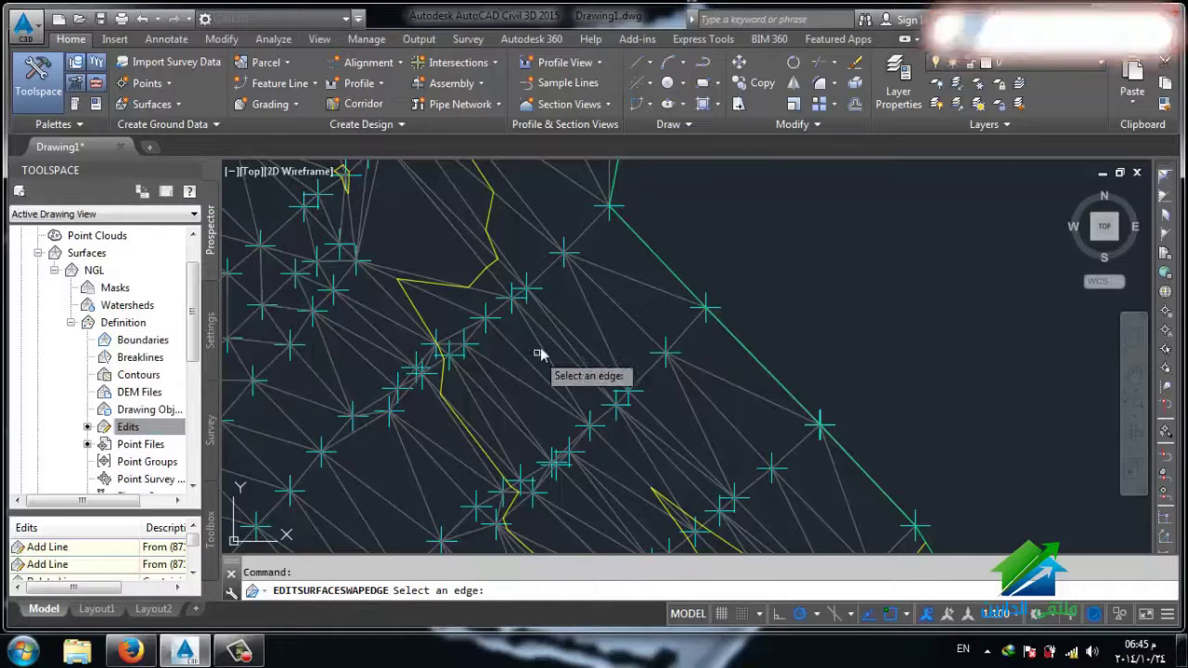
pyautogui.click(600, 336)
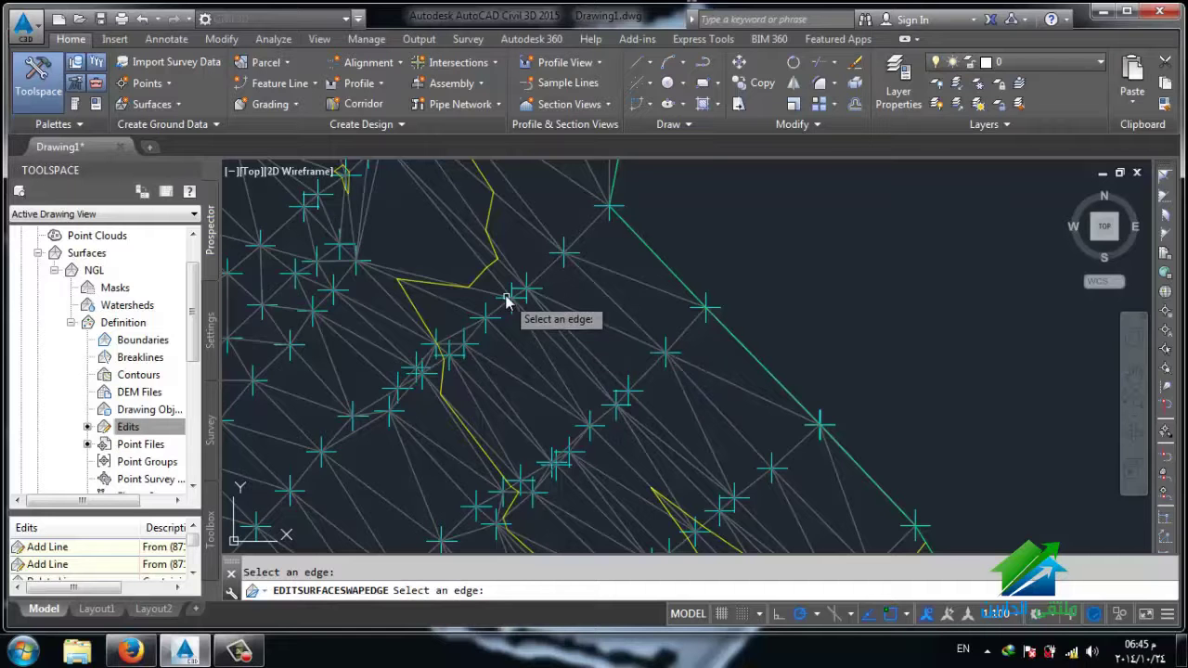
pyautogui.moveTo(561, 360); pyautogui.dragTo(604, 402, button='middle')
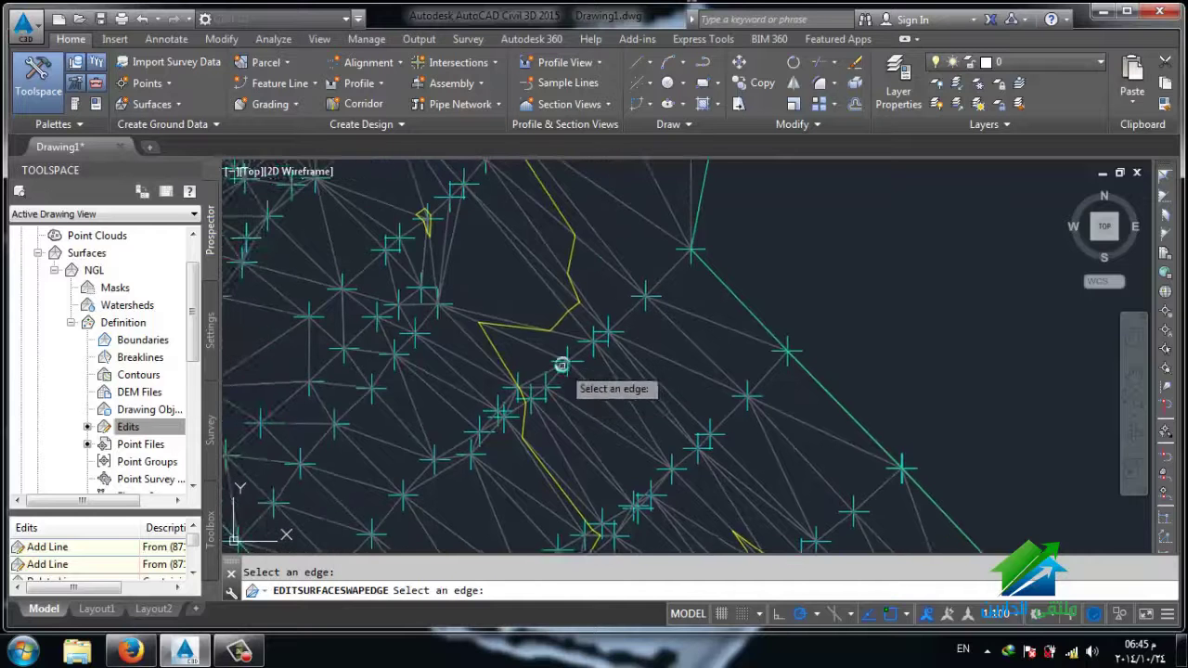
pyautogui.scroll(2, 548, 376)
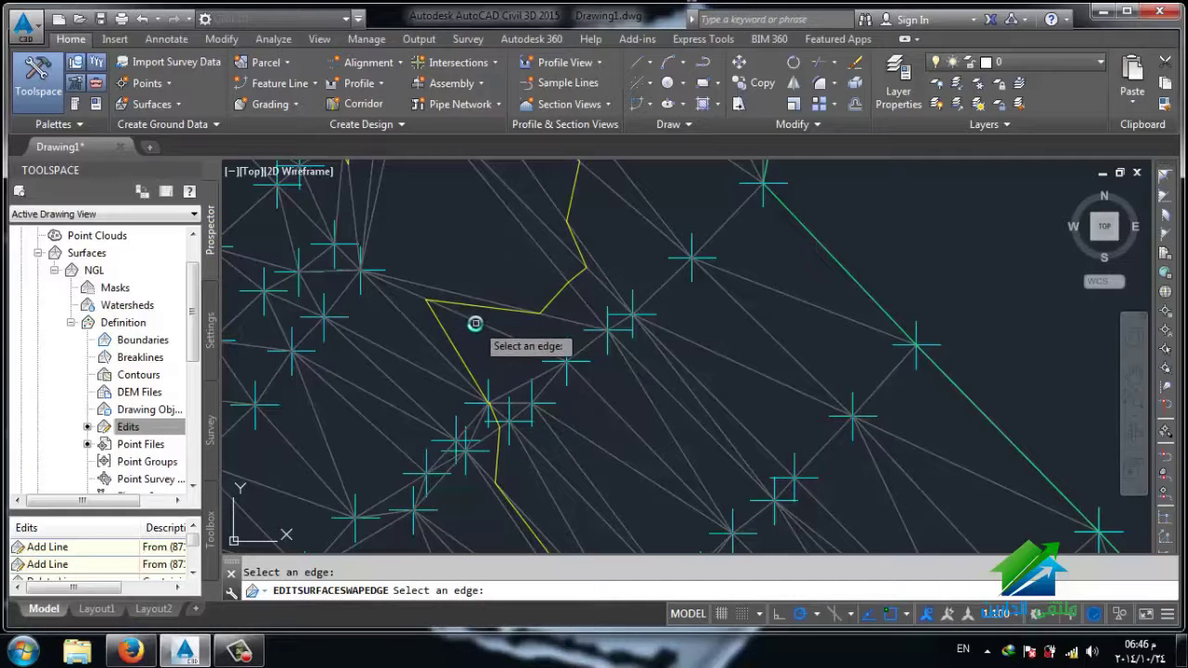
pyautogui.click(474, 323)
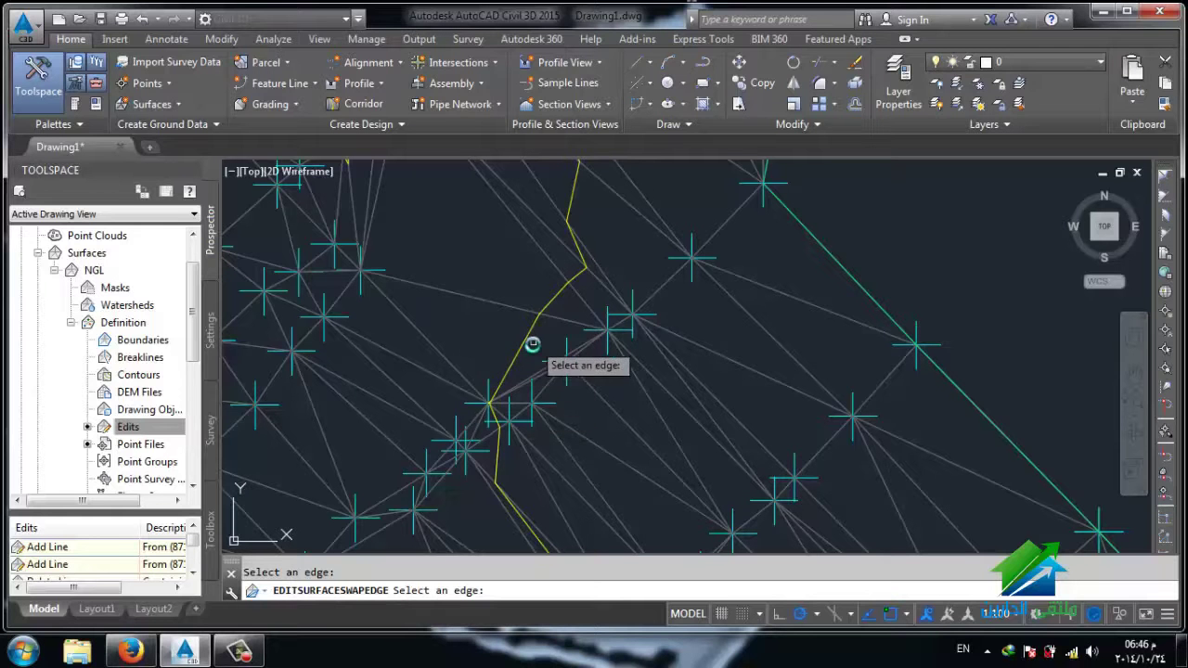
# Step: Zoom to another area and flip a triangle edge to reshape the contour's left bends
pyautogui.scroll(-2, 520, 380)
pyautogui.scroll(-3, 520, 393)
pyautogui.scroll(-3, 557, 381)
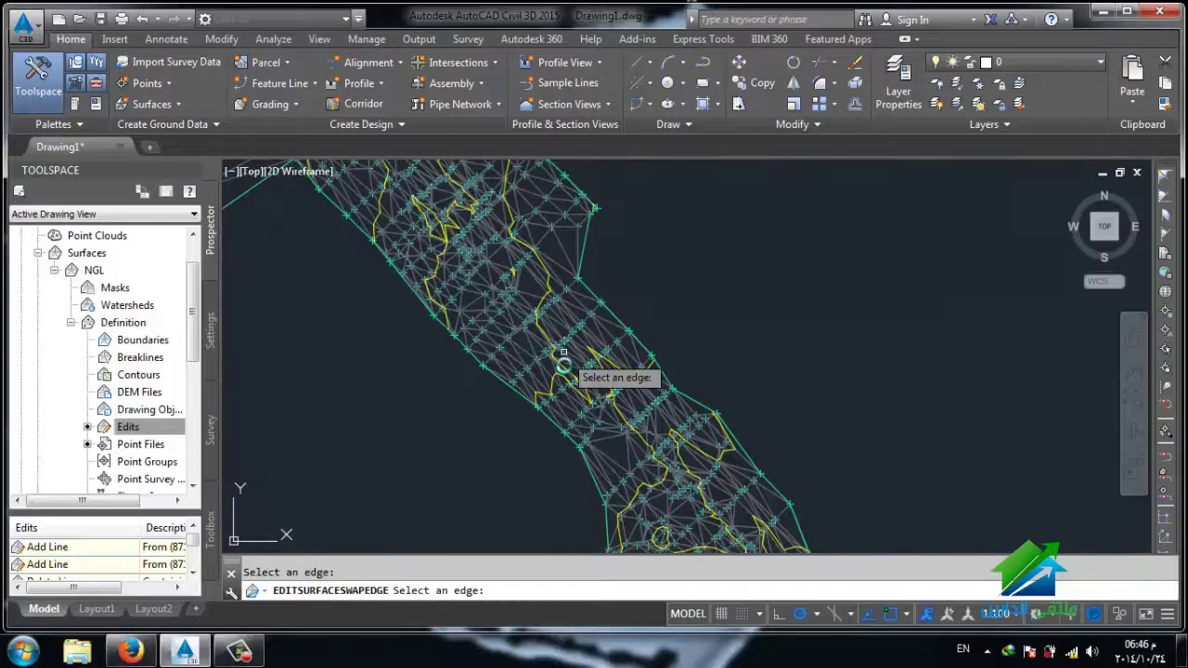
pyautogui.scroll(2, 564, 371)
pyautogui.scroll(2, 564, 371)
pyautogui.scroll(2, 547, 334)
pyautogui.scroll(2, 511, 344)
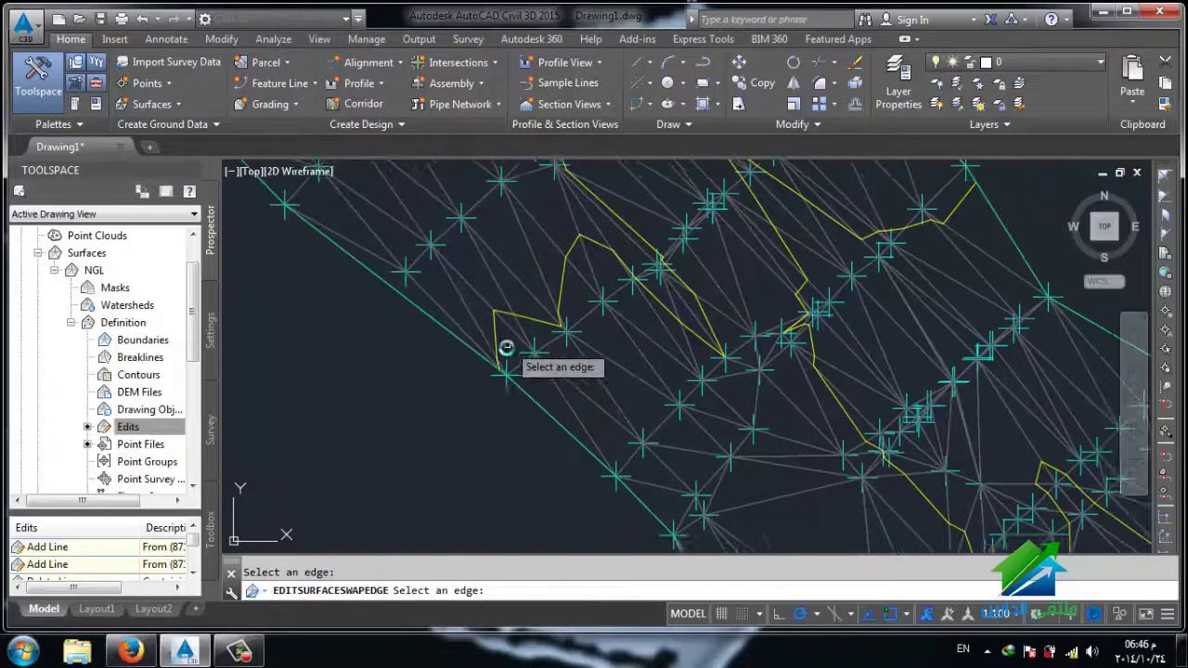
pyautogui.scroll(-1, 520, 357)
pyautogui.scroll(-1, 530, 363)
pyautogui.scroll(1, 552, 365)
pyautogui.scroll(1, 515, 364)
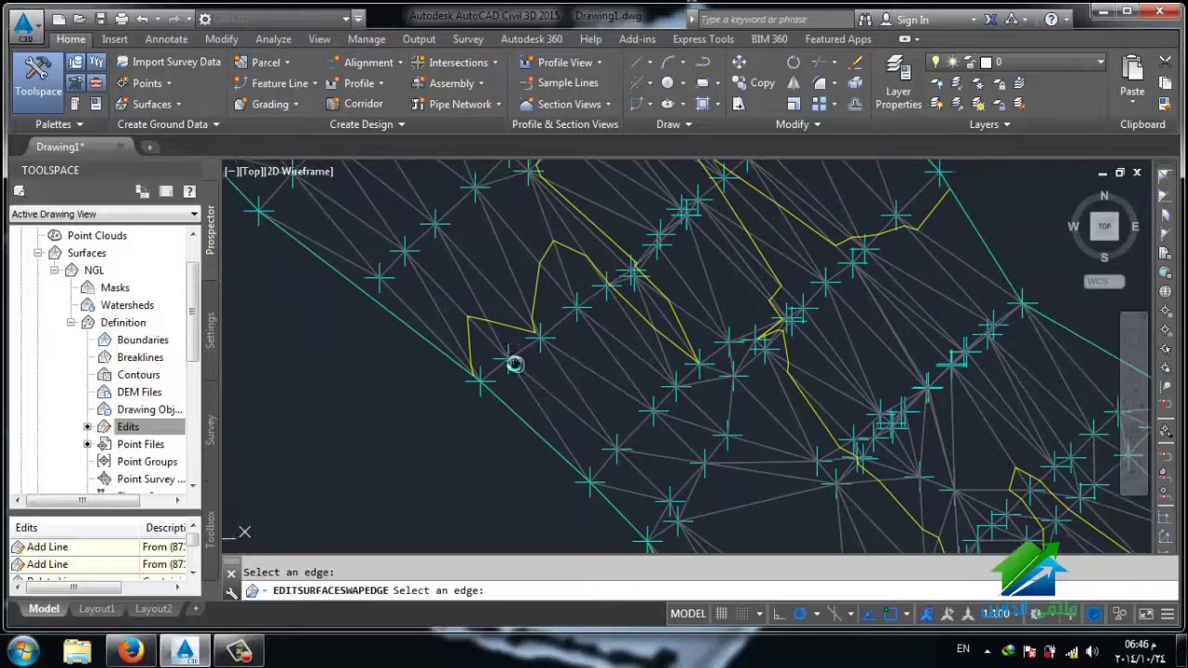
pyautogui.moveTo(569, 354)
pyautogui.mouseDown(button='middle')
pyautogui.moveTo(589, 366)
pyautogui.moveTo(588, 415)
pyautogui.mouseUp(button='middle')
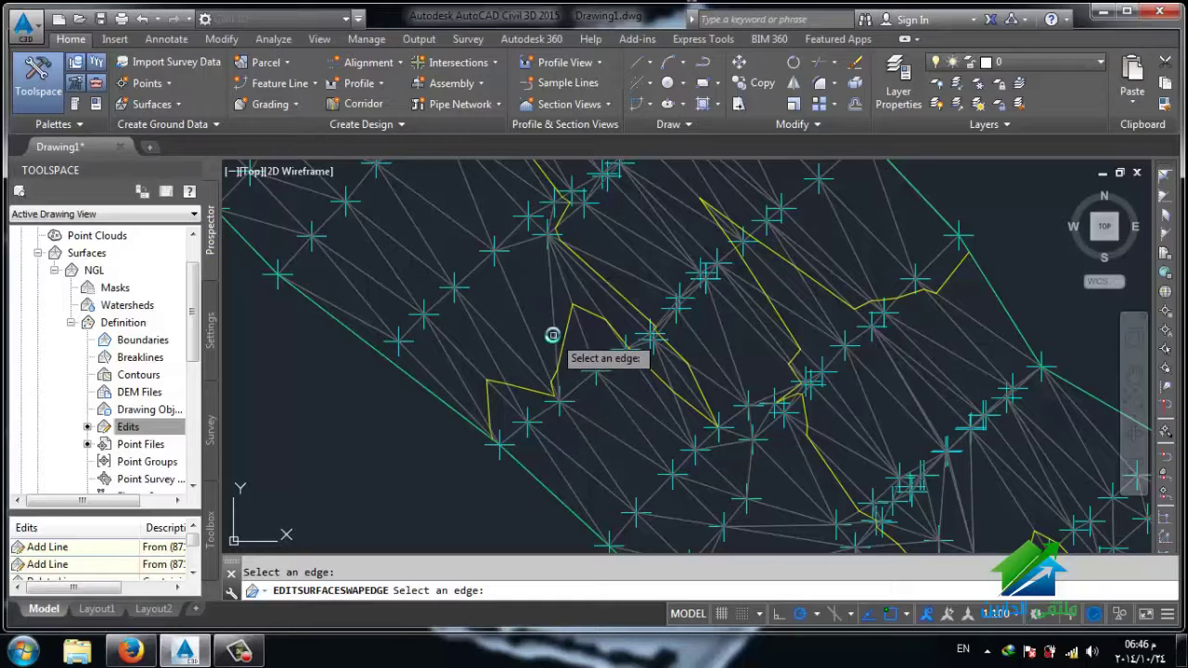
pyautogui.click(552, 335)
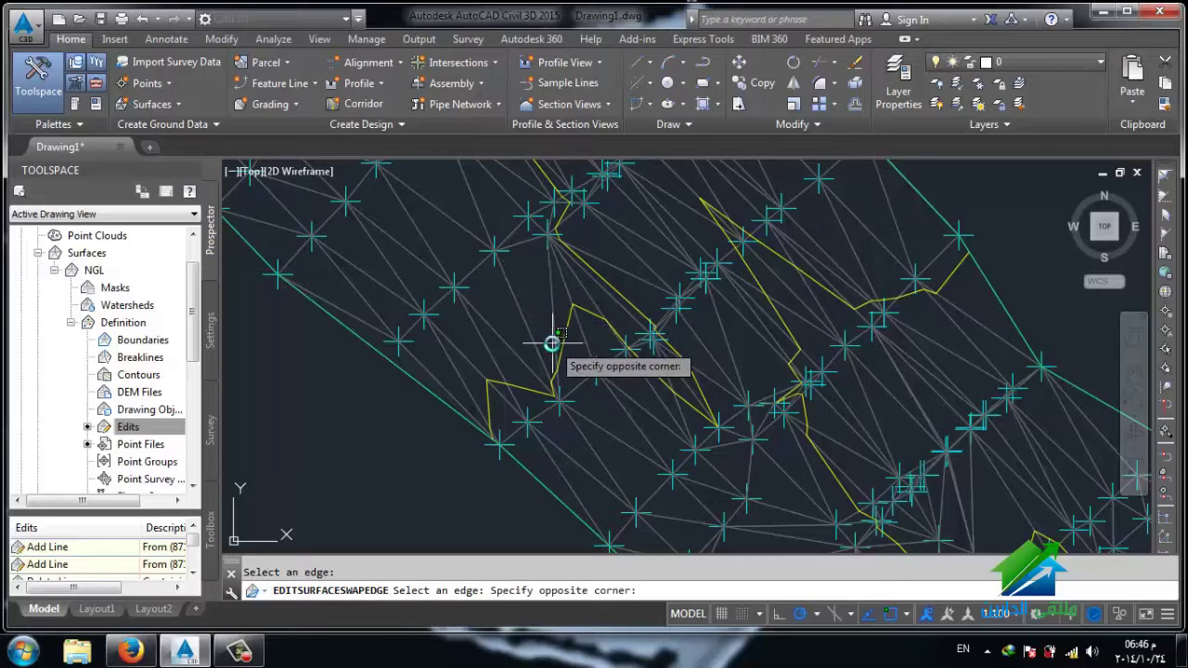
pyautogui.click(554, 343)
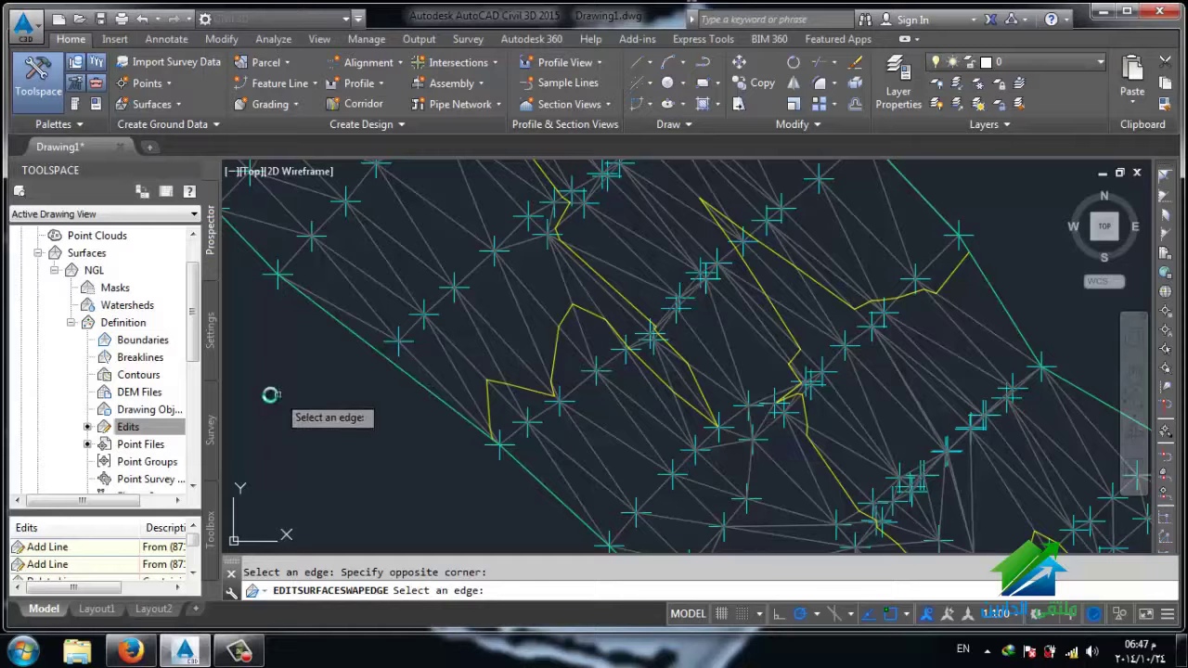
pyautogui.click(172, 429)
# Step: Add a point beside the surface strip at elevation 100
pyautogui.rightClick(165, 434)
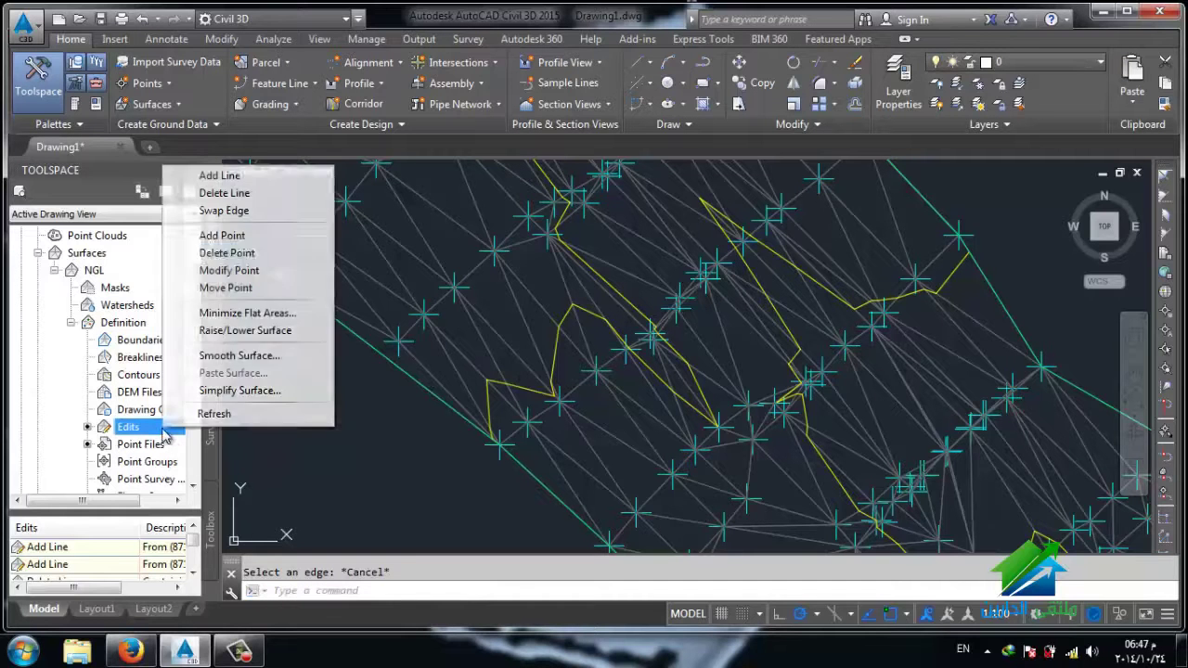
pyautogui.click(255, 237)
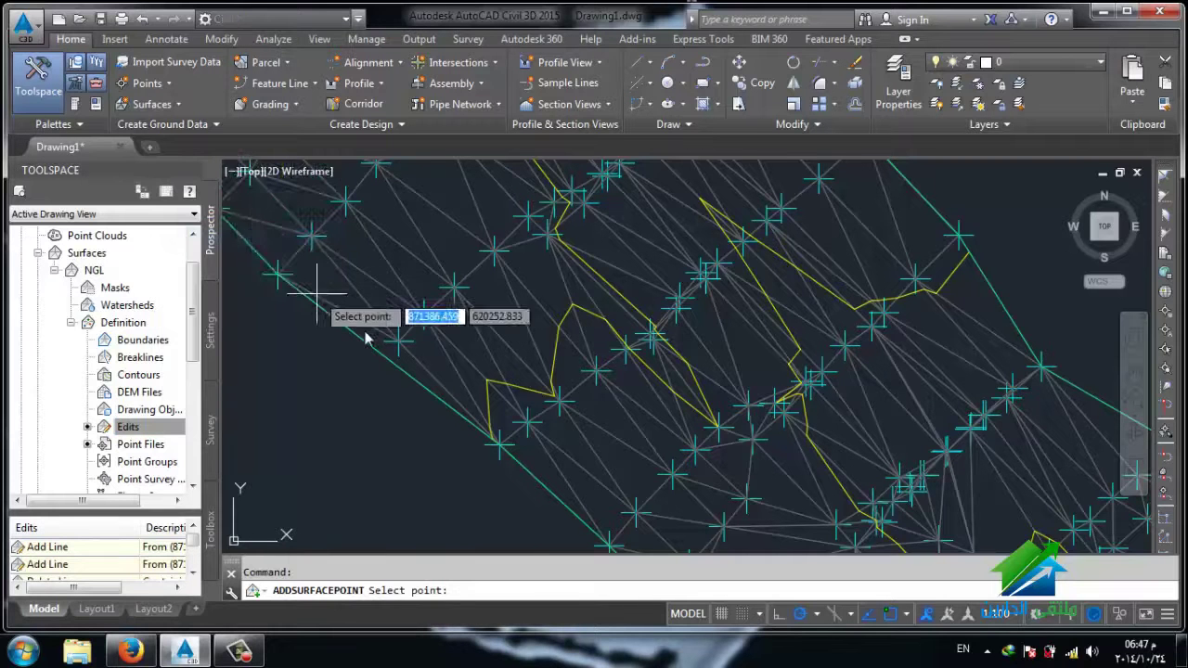
pyautogui.scroll(-3, 397, 398)
pyautogui.scroll(-1, 408, 397)
pyautogui.moveTo(483, 371); pyautogui.dragTo(607, 427, button='middle')
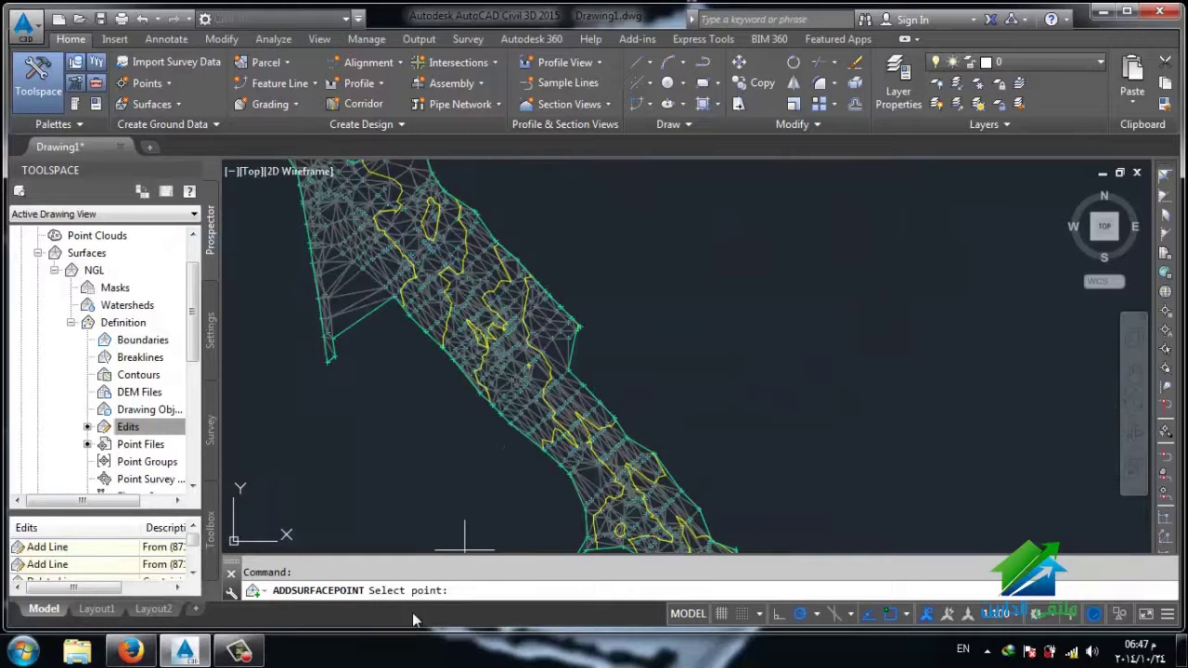
pyautogui.click(617, 352)
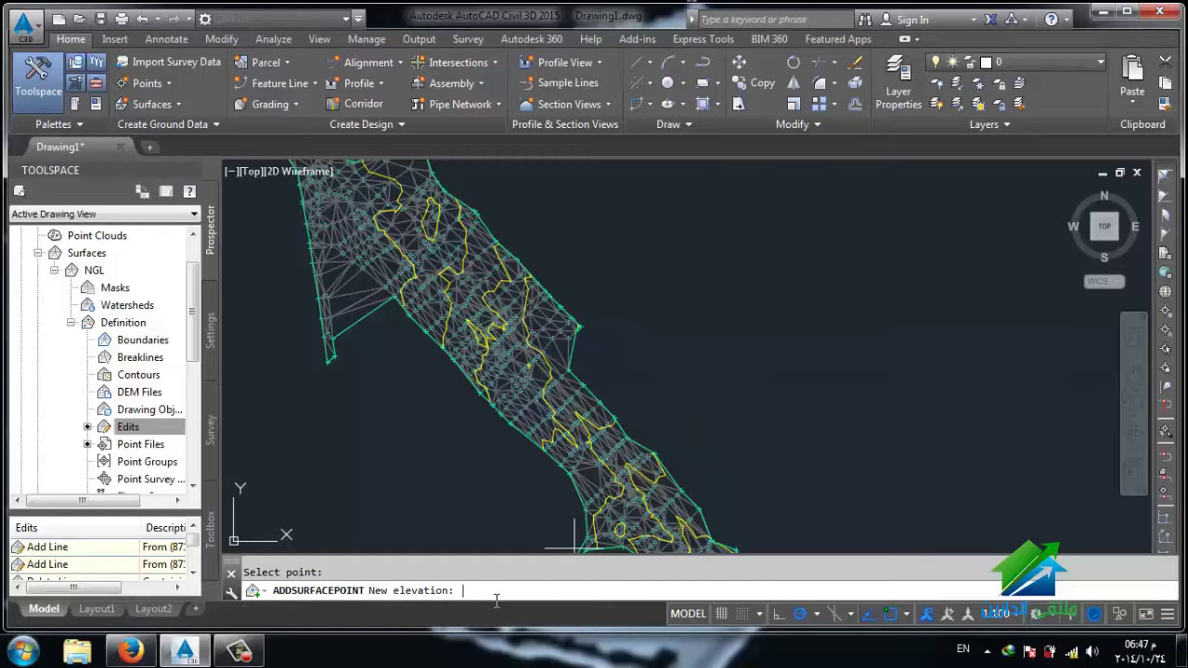
pyautogui.write('100')
pyautogui.press('Return')
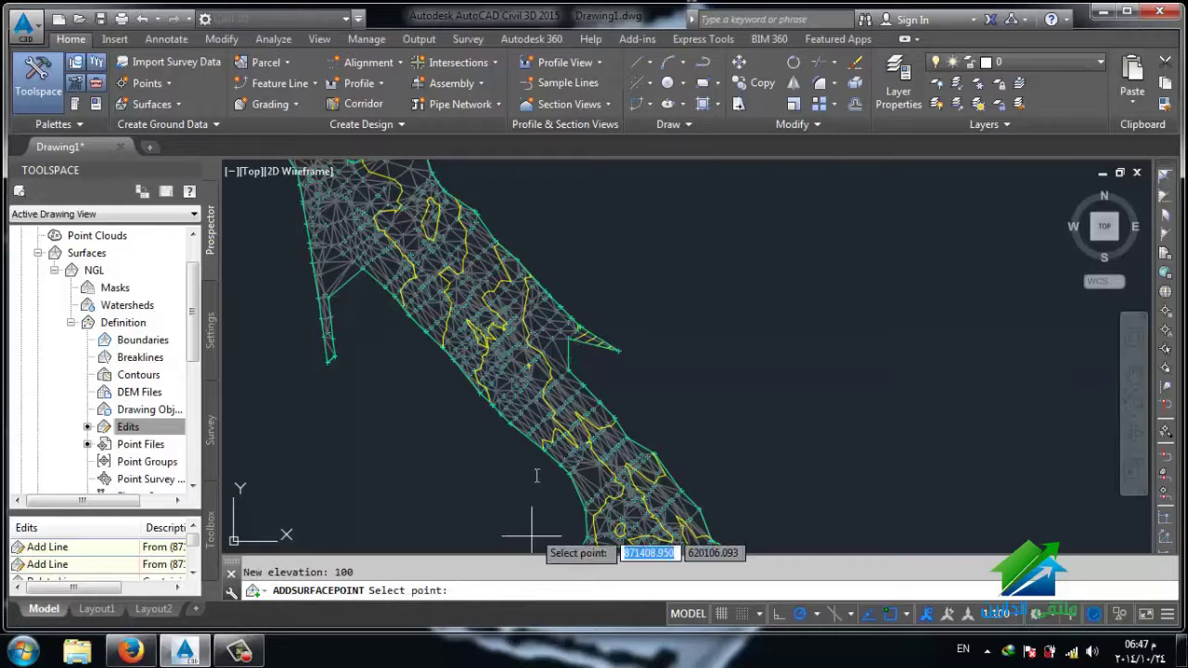
# Step: Add four more surface points inside the new spike
pyautogui.scroll(2, 585, 341)
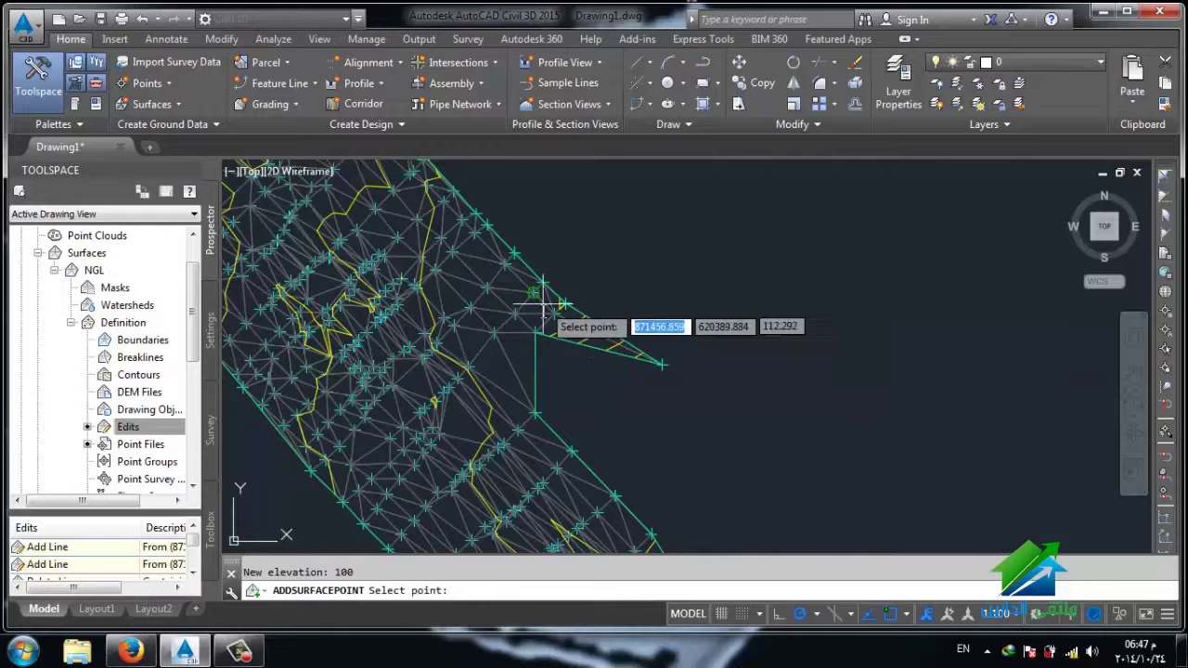
pyautogui.scroll(2, 650, 367)
pyautogui.moveTo(662, 365); pyautogui.dragTo(703, 424, button='middle')
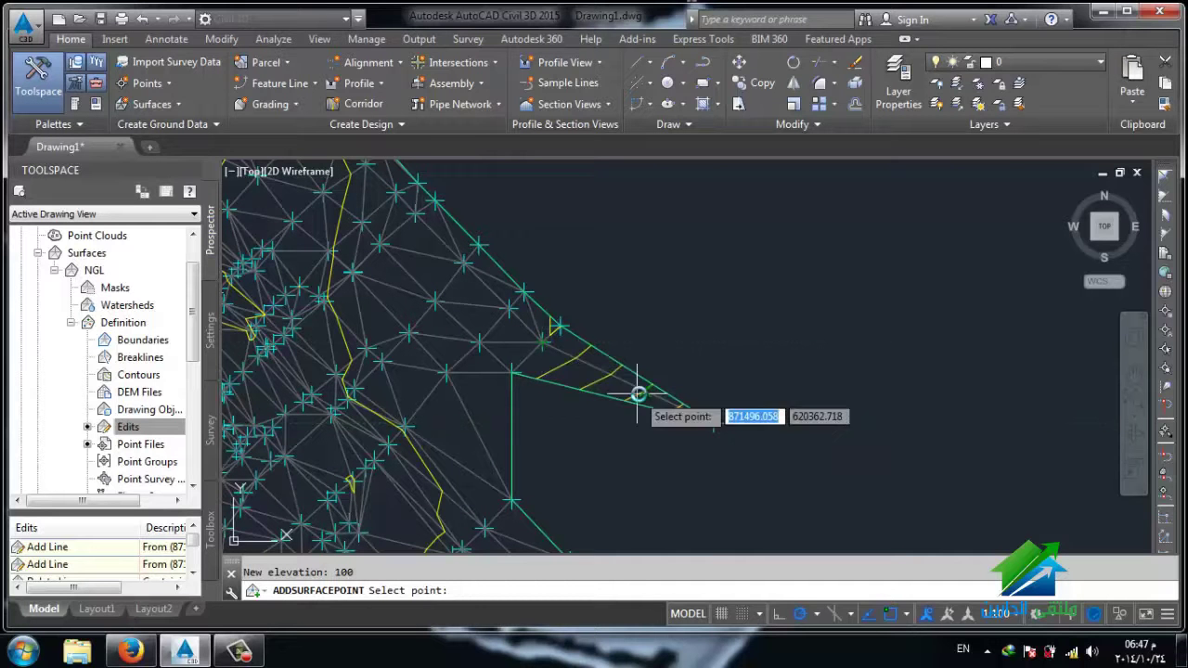
pyautogui.click(536, 349)
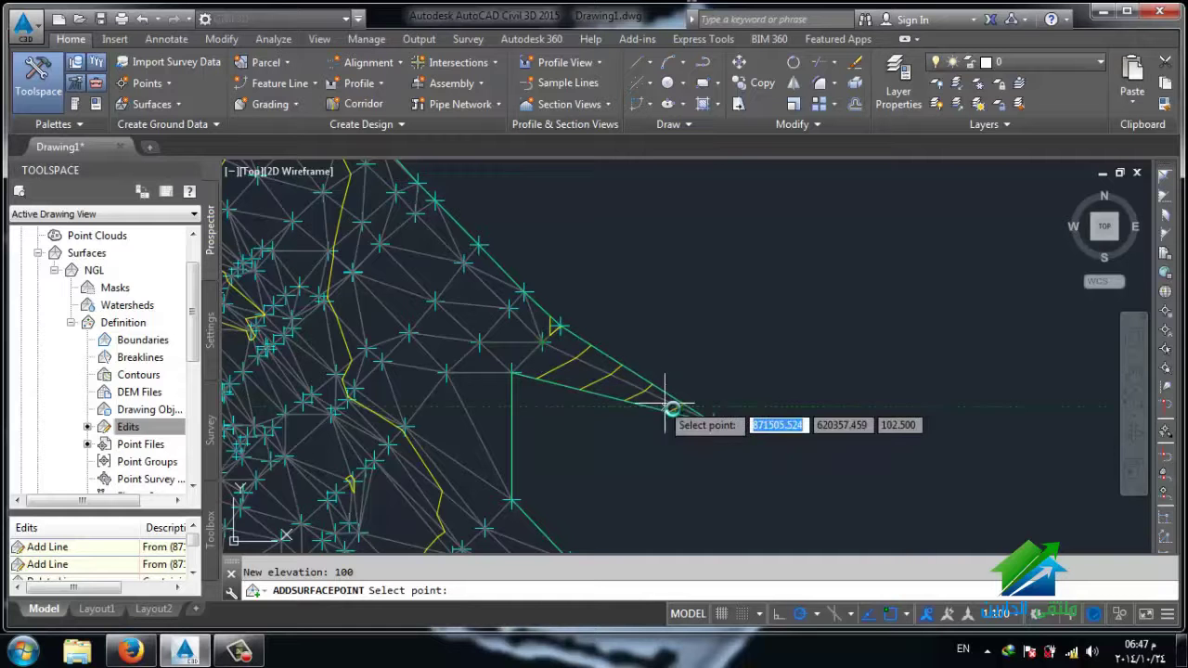
pyautogui.click(518, 375)
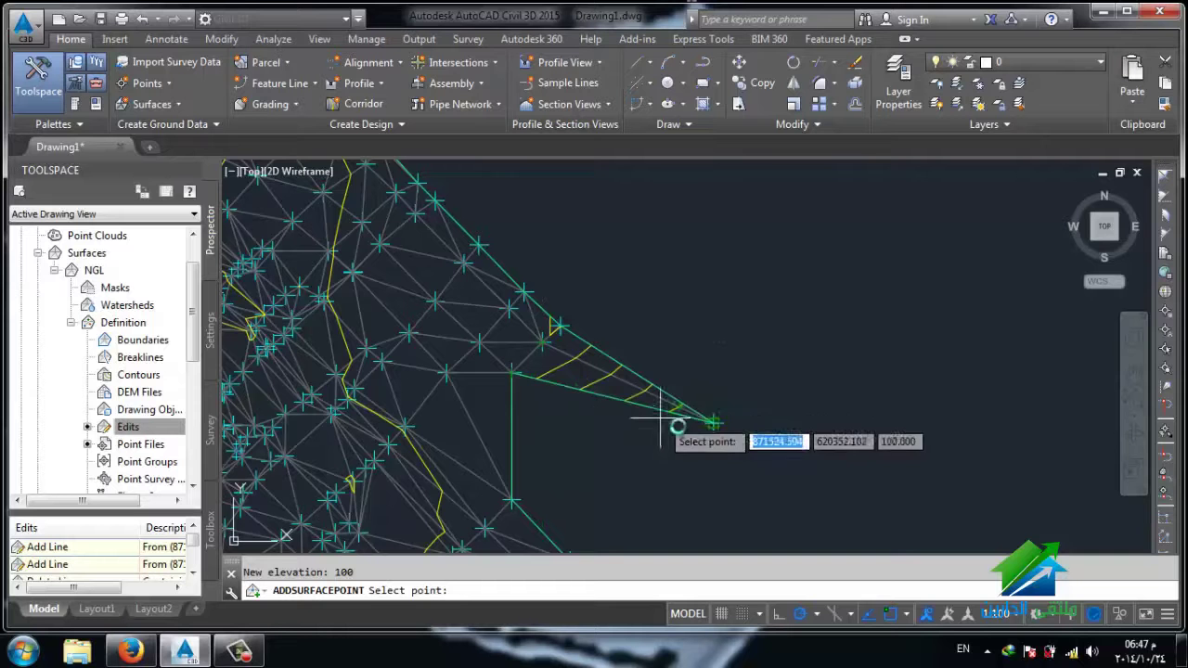
pyautogui.click(570, 331)
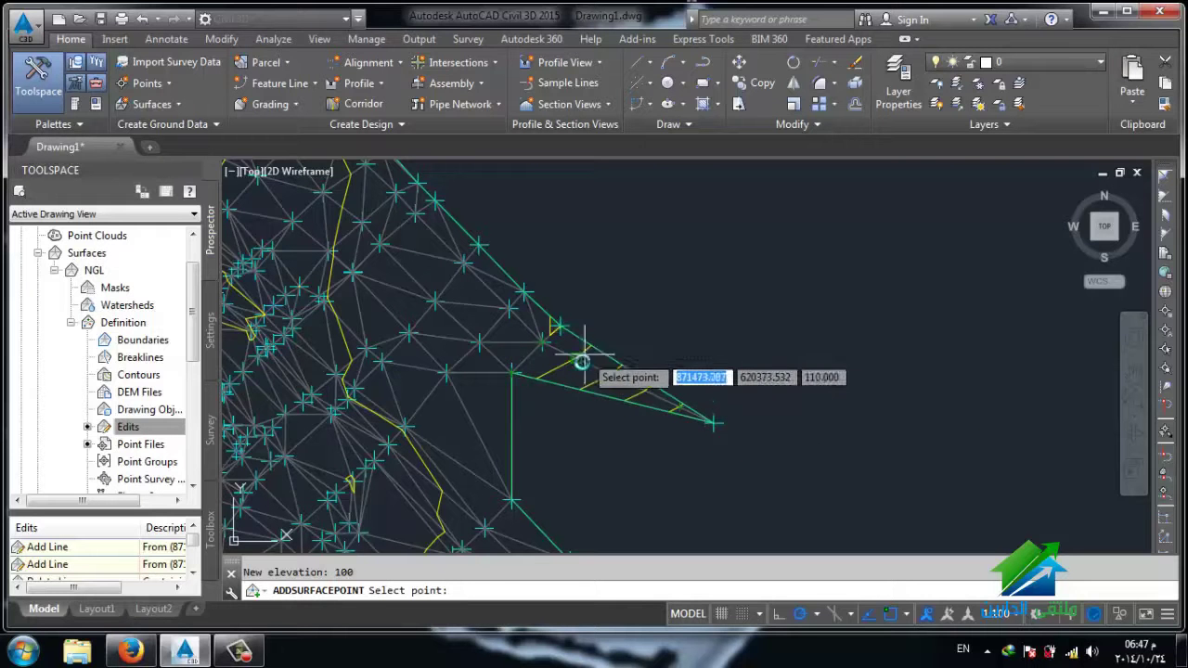
pyautogui.click(518, 358)
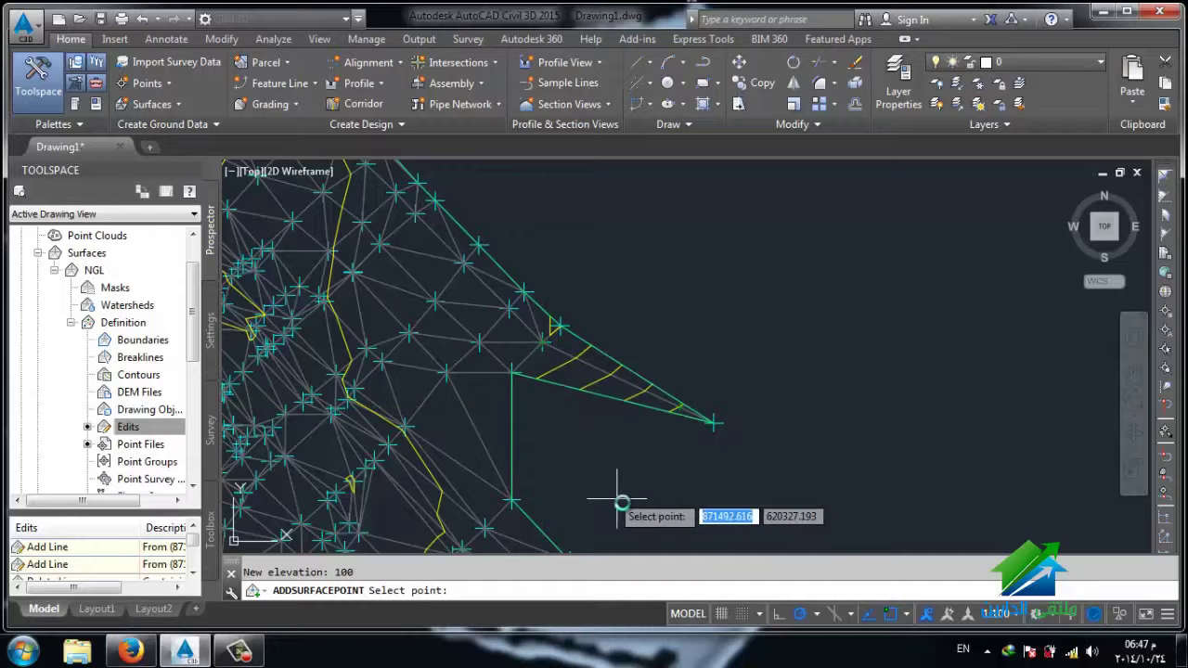
# Step: Add a surface point beside the NGL edge at elevation 150
pyautogui.rightClick(139, 429)
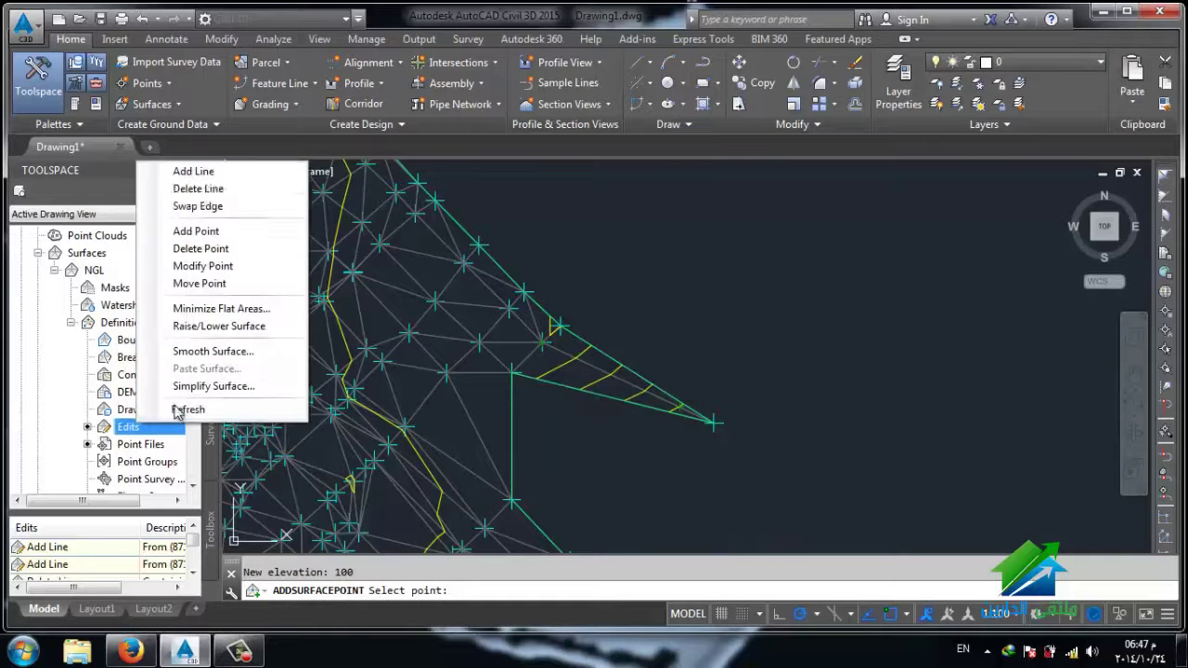
pyautogui.click(232, 234)
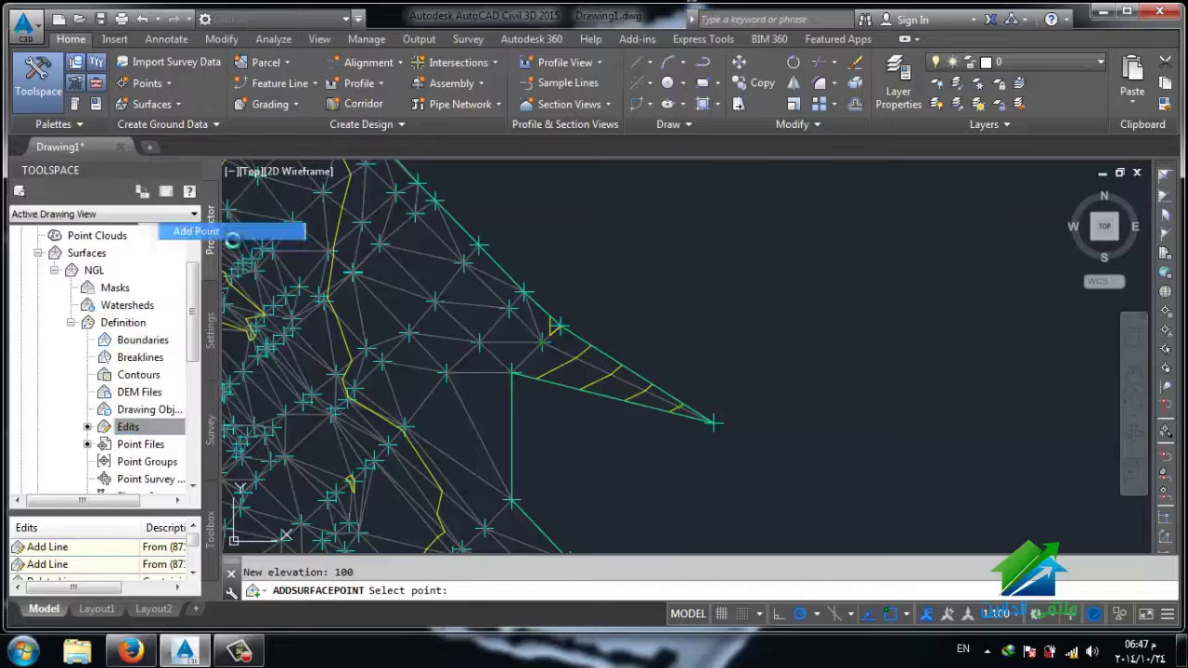
pyautogui.click(694, 517)
pyautogui.write('15')
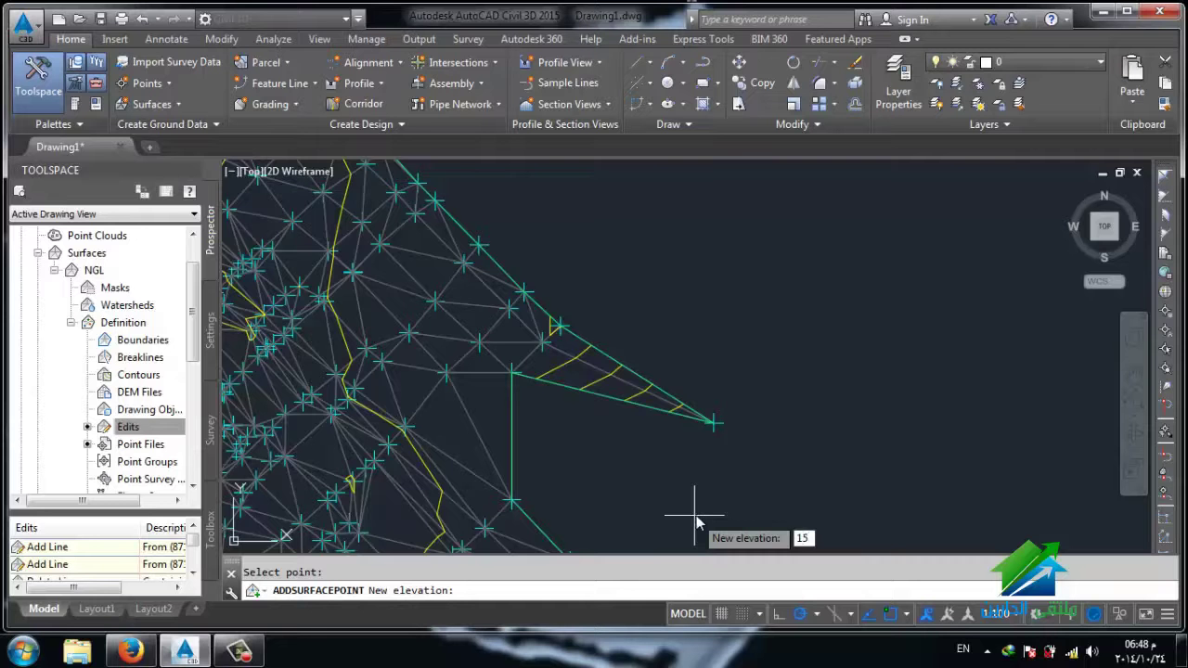
pyautogui.write('0')
pyautogui.press('Return')
pyautogui.scroll(-2, 694, 508)
pyautogui.moveTo(665, 530); pyautogui.dragTo(662, 461, button='middle')
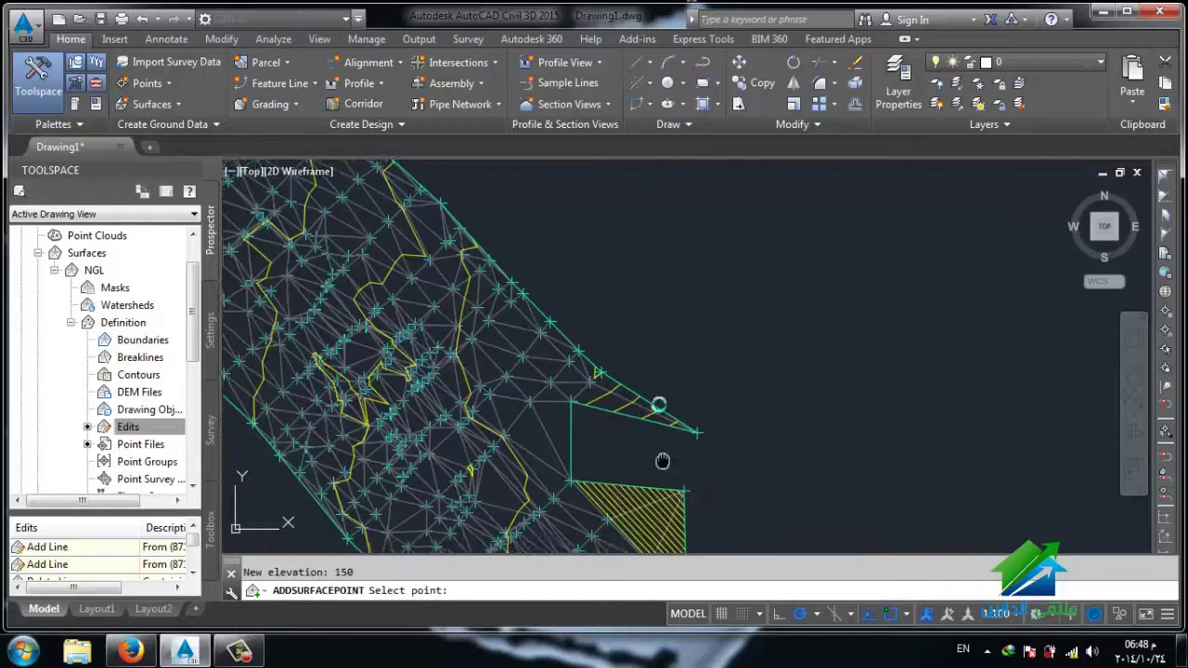
pyautogui.scroll(2, 678, 433)
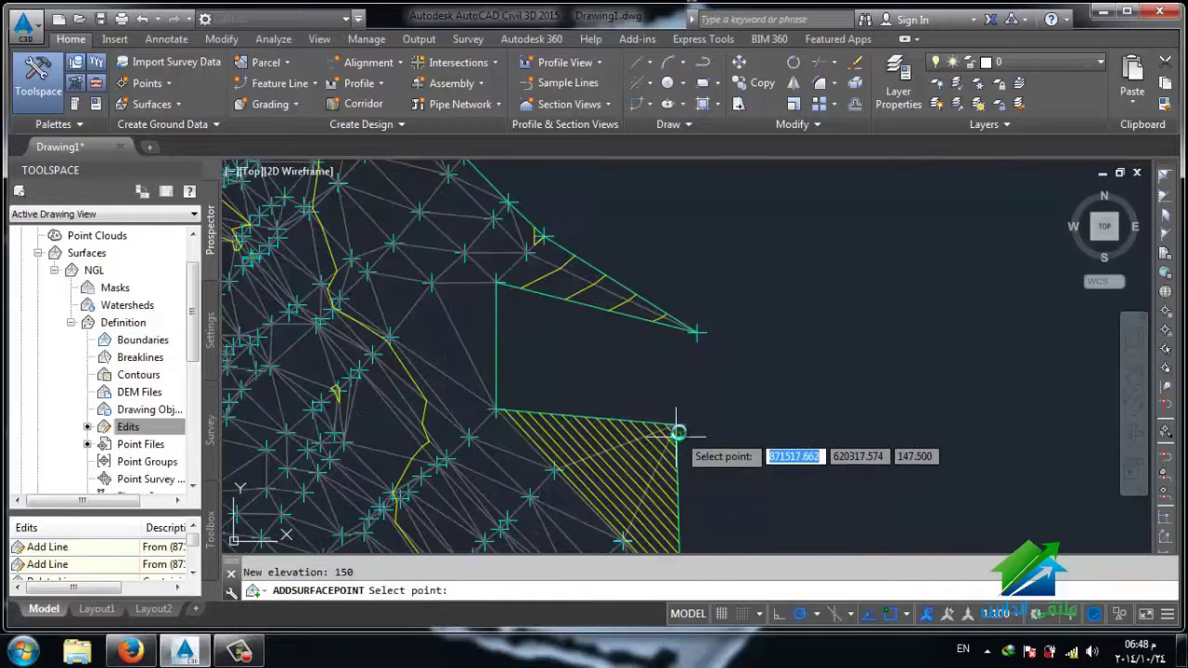
pyautogui.scroll(1, 678, 433)
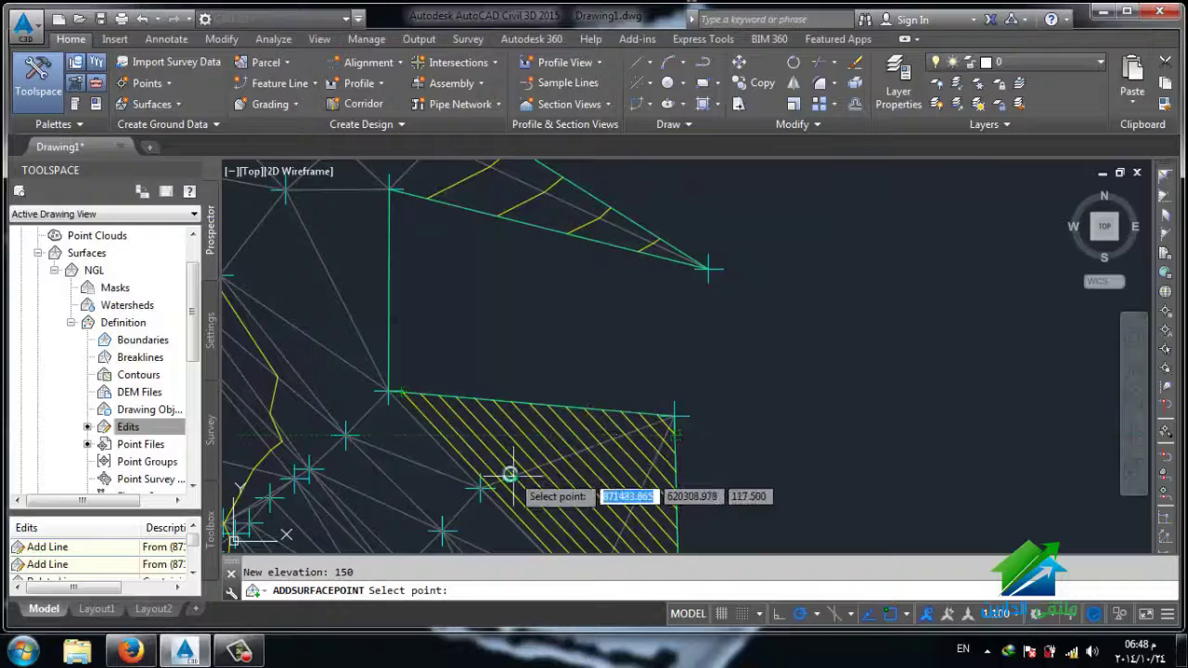
pyautogui.scroll(-2, 509, 474)
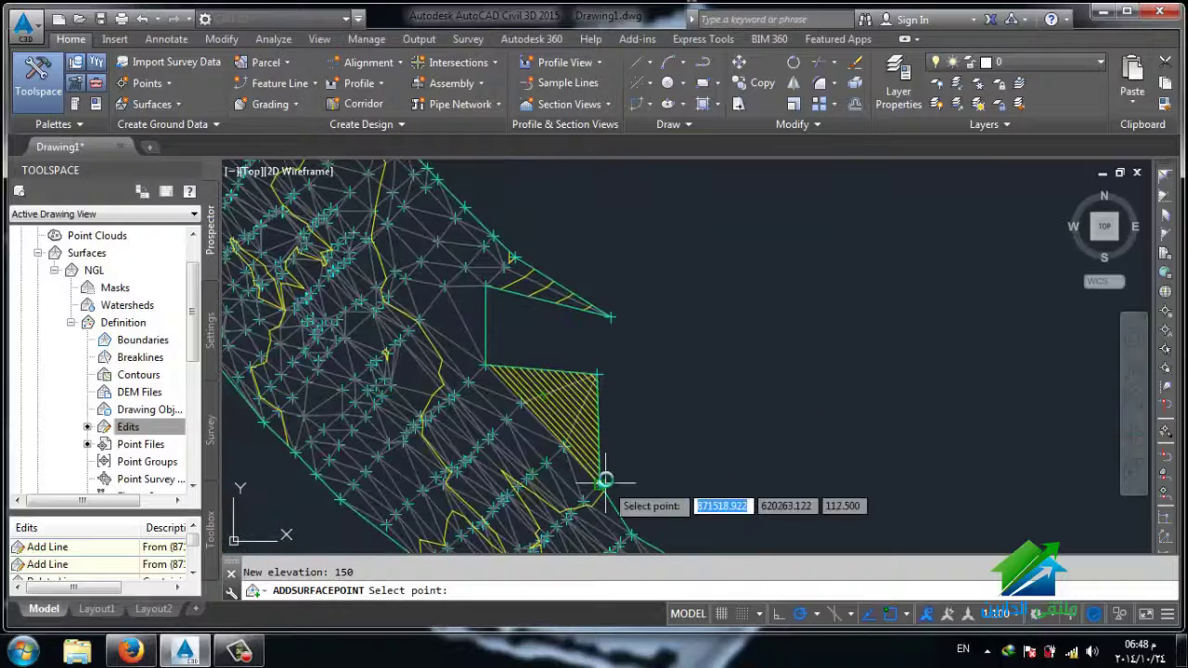
pyautogui.scroll(1, 544, 408)
pyautogui.scroll(1, 531, 437)
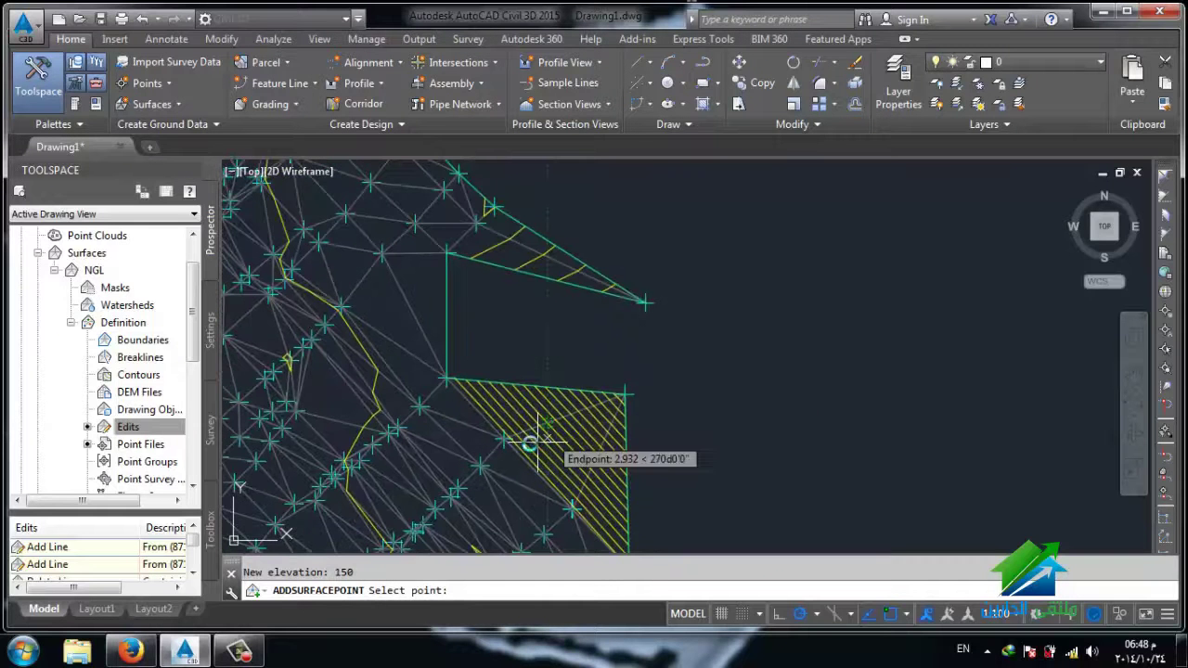
# Step: Add another surface point at elevation 100
pyautogui.click(661, 354)
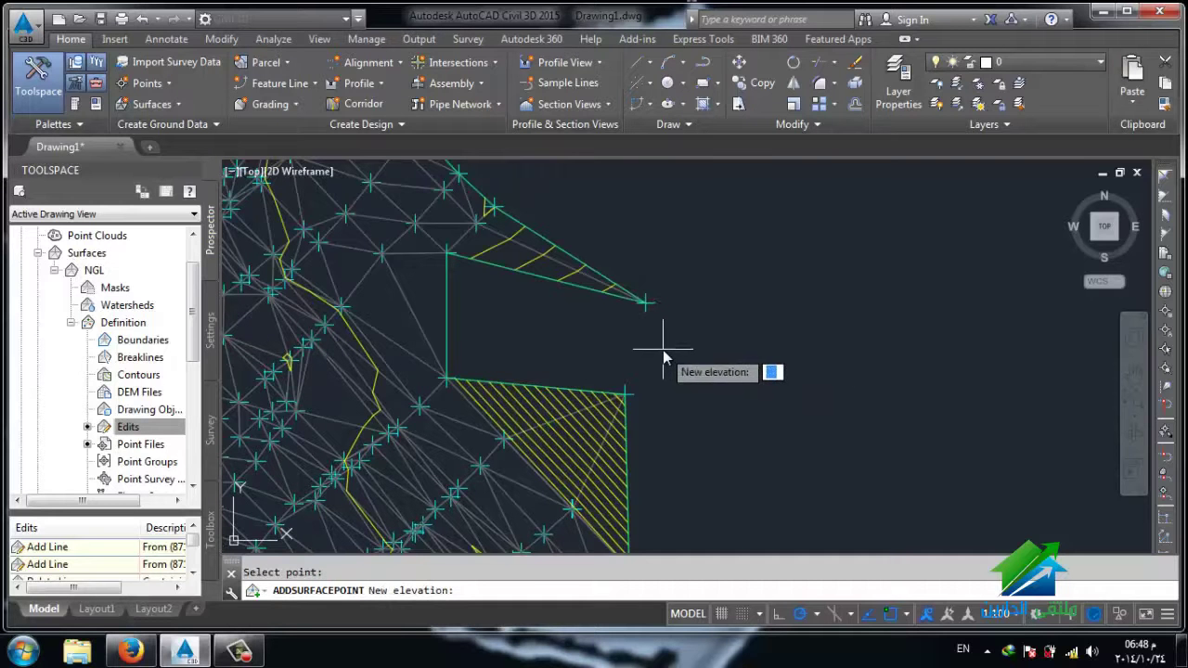
pyautogui.write('10')
pyautogui.press('Return')
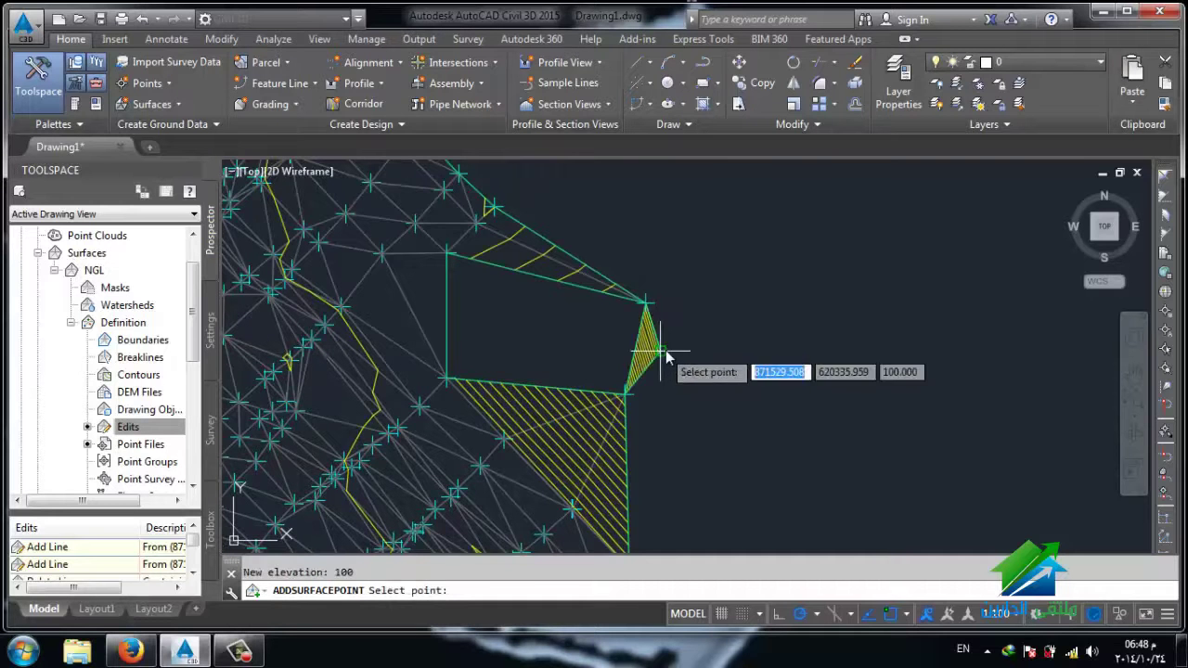
pyautogui.scroll(2, 661, 352)
pyautogui.moveTo(639, 370); pyautogui.dragTo(659, 420, button='middle')
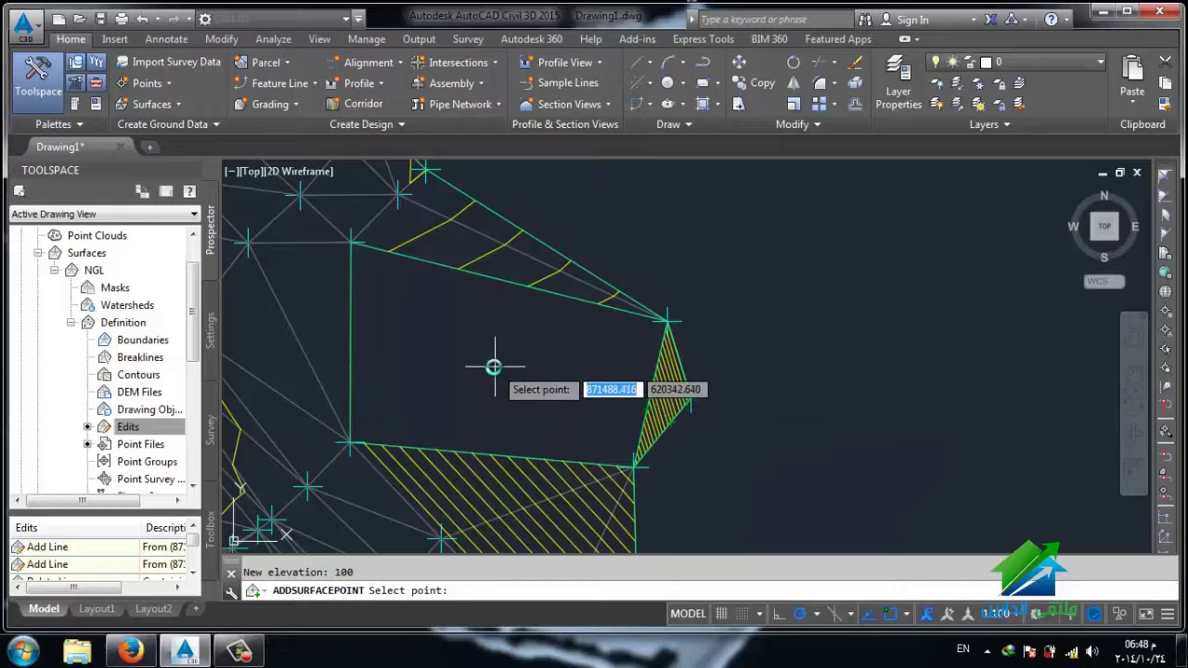
# Step: Add a final point at elevation 90, view the new hill, and stop adding points
pyautogui.click(531, 425)
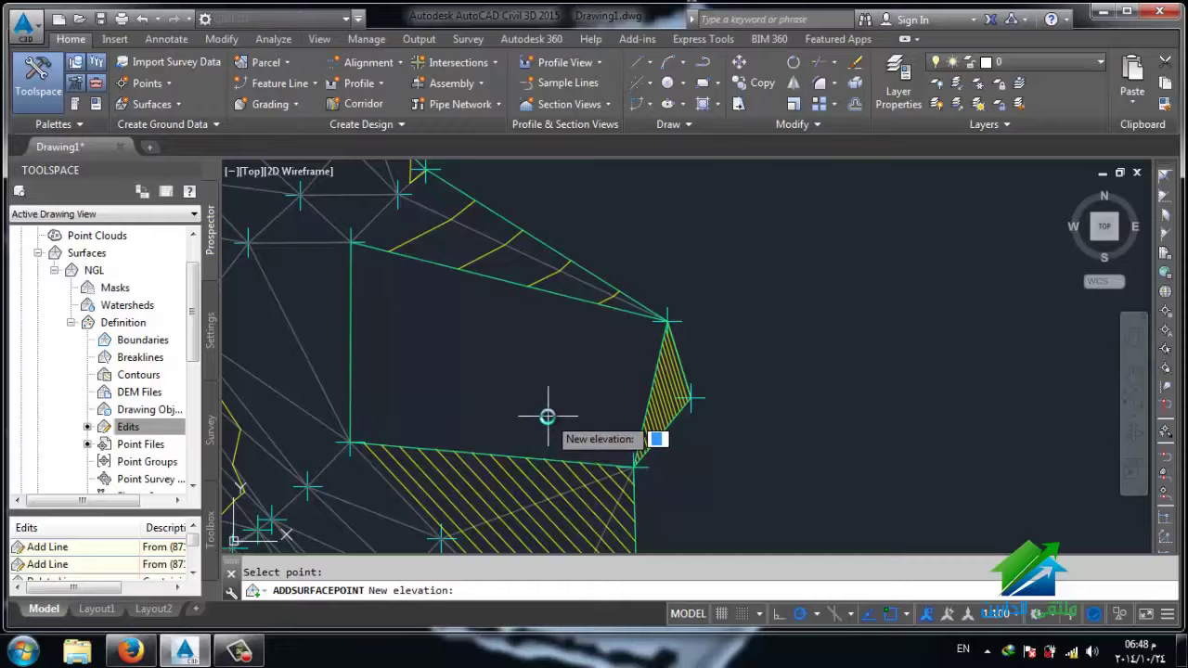
pyautogui.write('90')
pyautogui.press('Return')
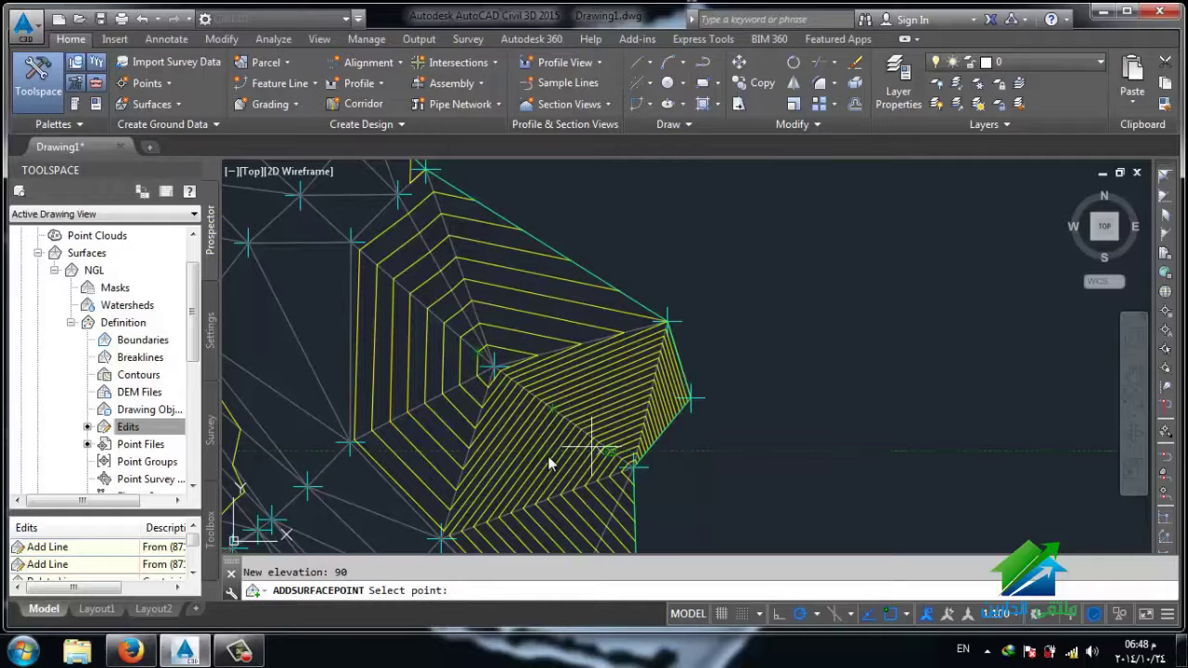
pyautogui.moveTo(550, 464); pyautogui.dragTo(629, 453, button='middle')
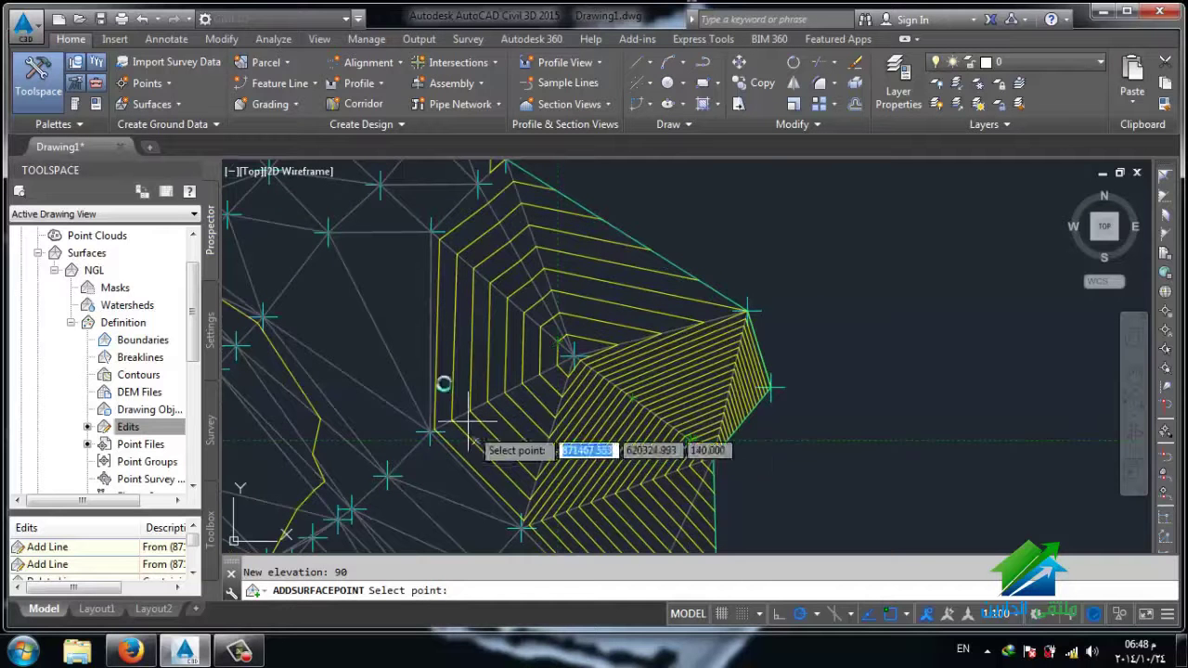
pyautogui.scroll(-3, 548, 415)
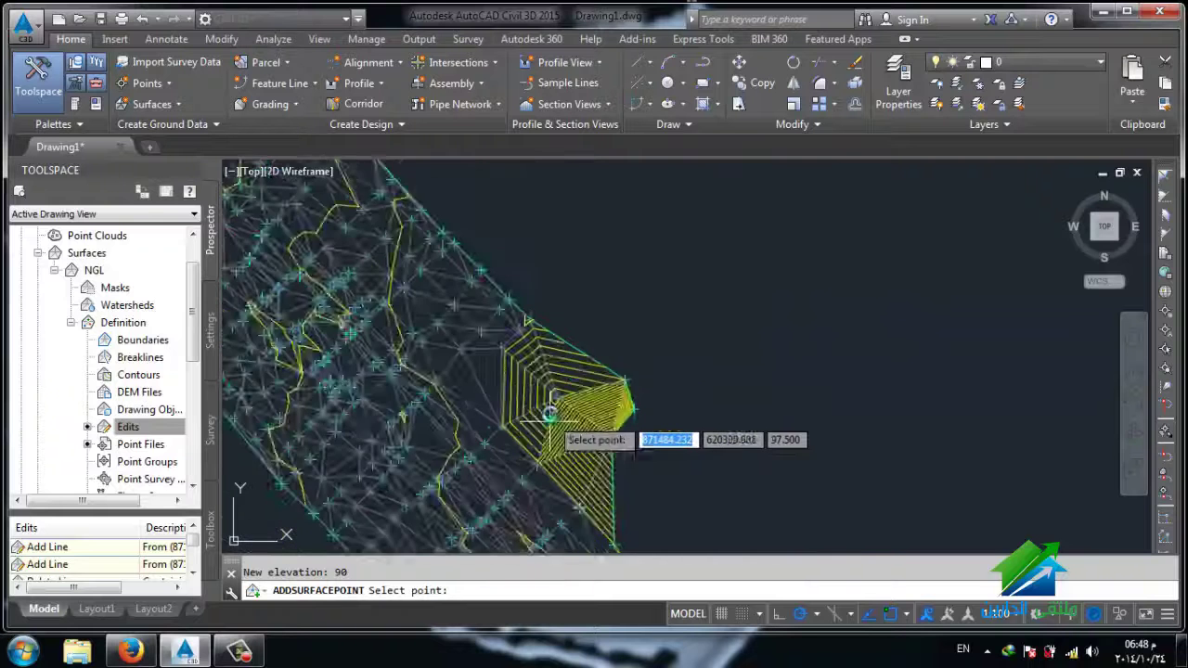
pyautogui.scroll(-2, 550, 415)
pyautogui.moveTo(589, 429); pyautogui.dragTo(644, 424, button='middle')
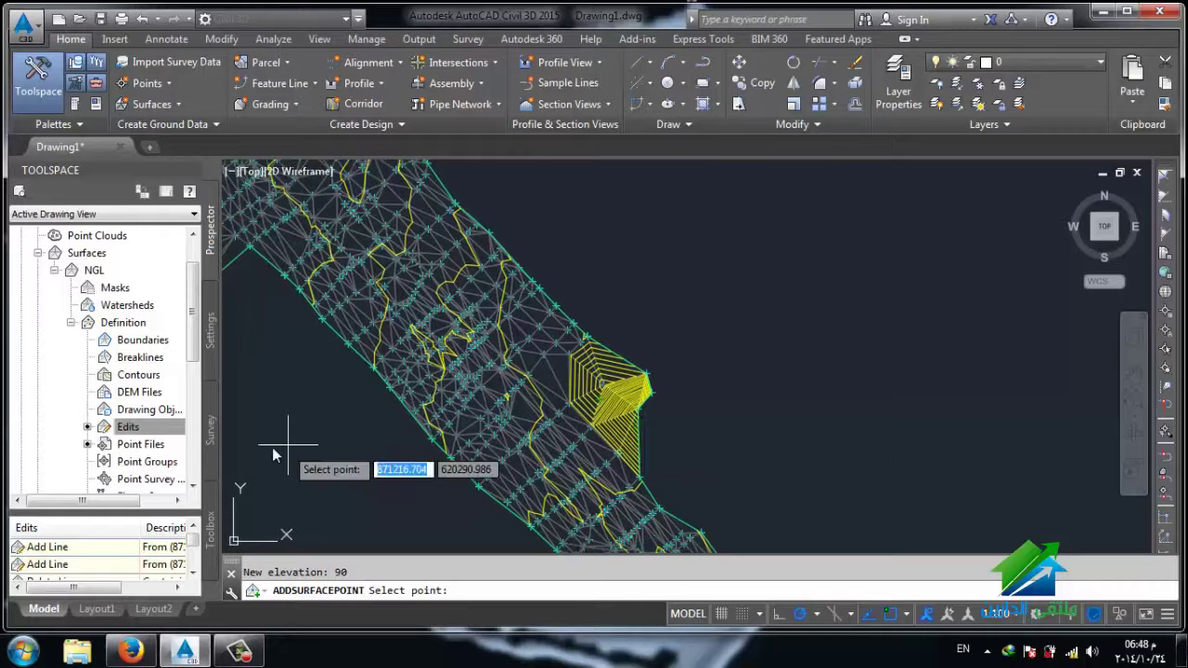
pyautogui.press('Escape')
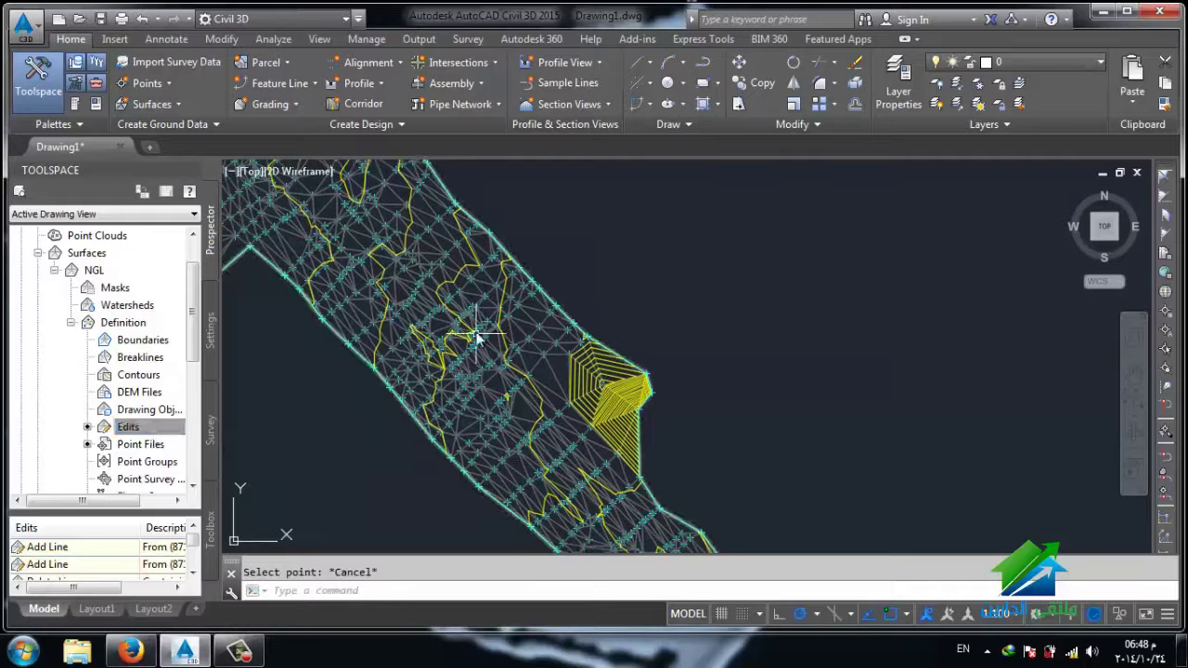
# Step: Start Delete Point and remove the first two added surface points
pyautogui.rightClick(140, 433)
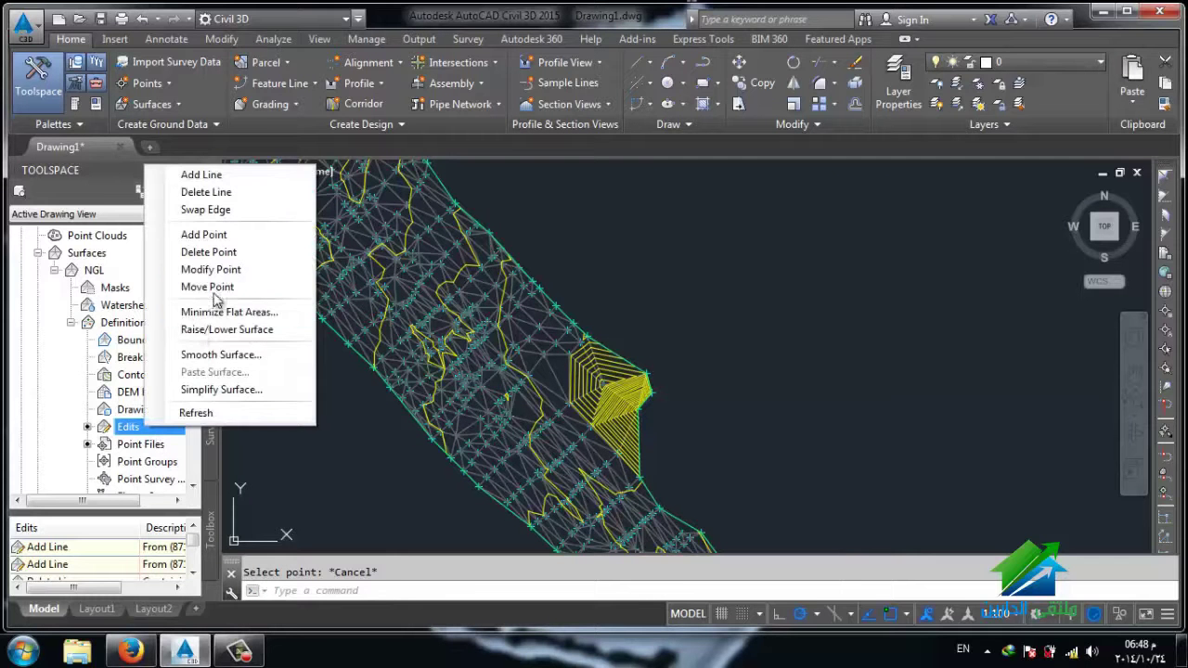
pyautogui.click(232, 256)
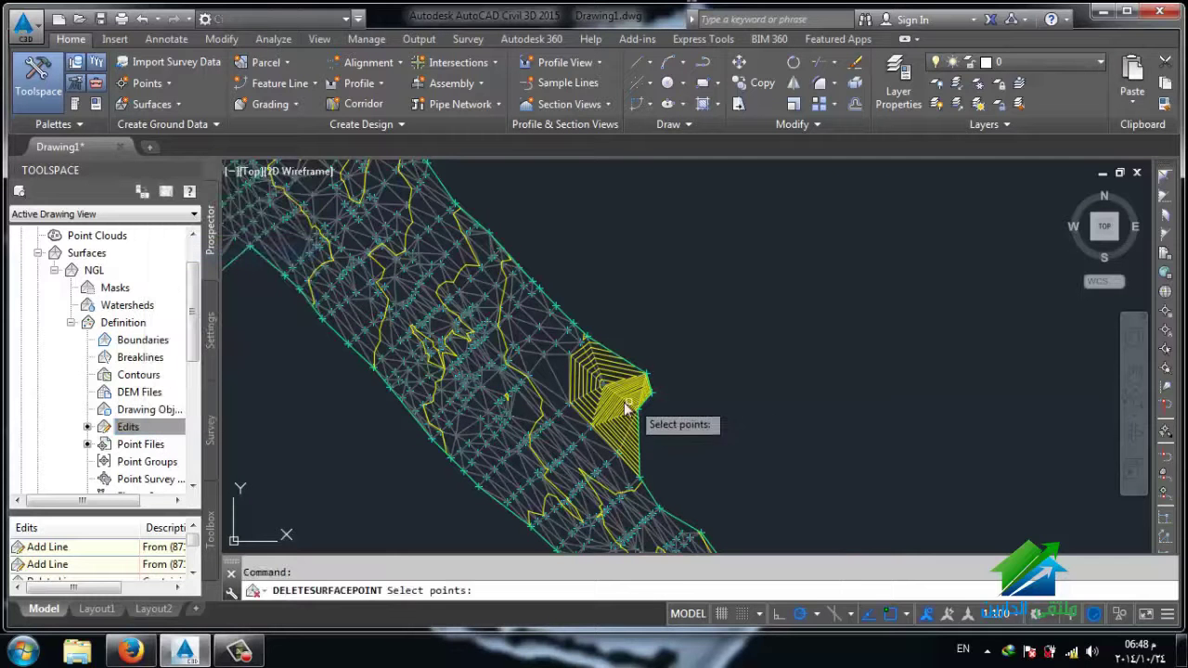
pyautogui.scroll(4, 620, 401)
pyautogui.scroll(2, 659, 375)
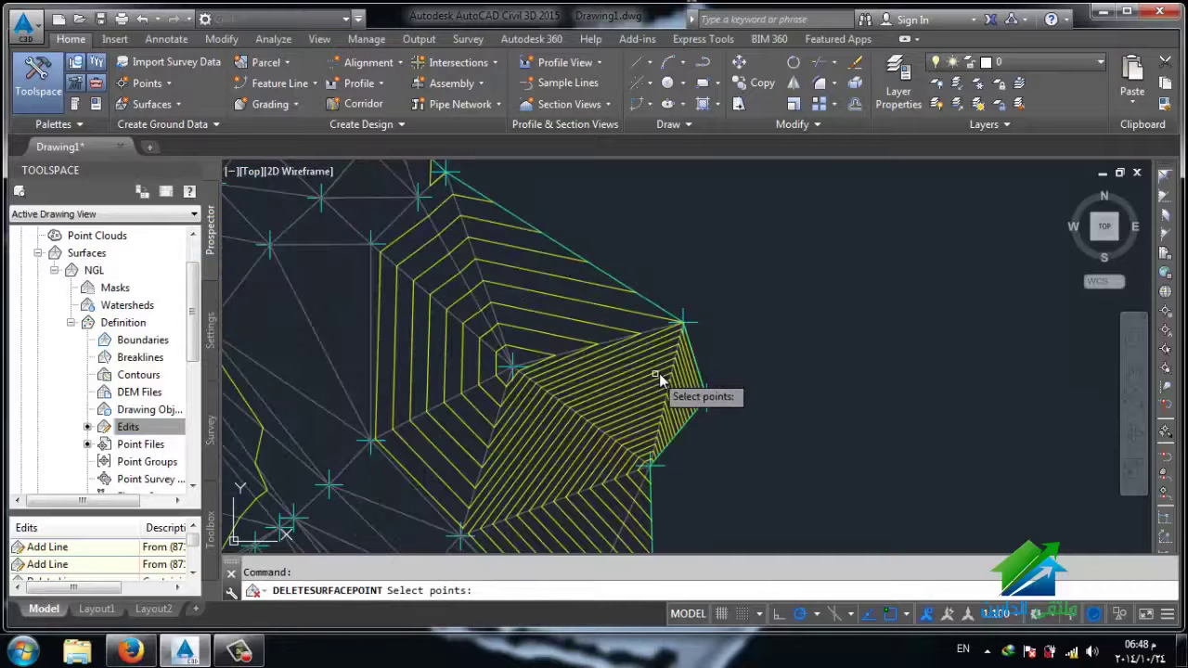
pyautogui.click(694, 324)
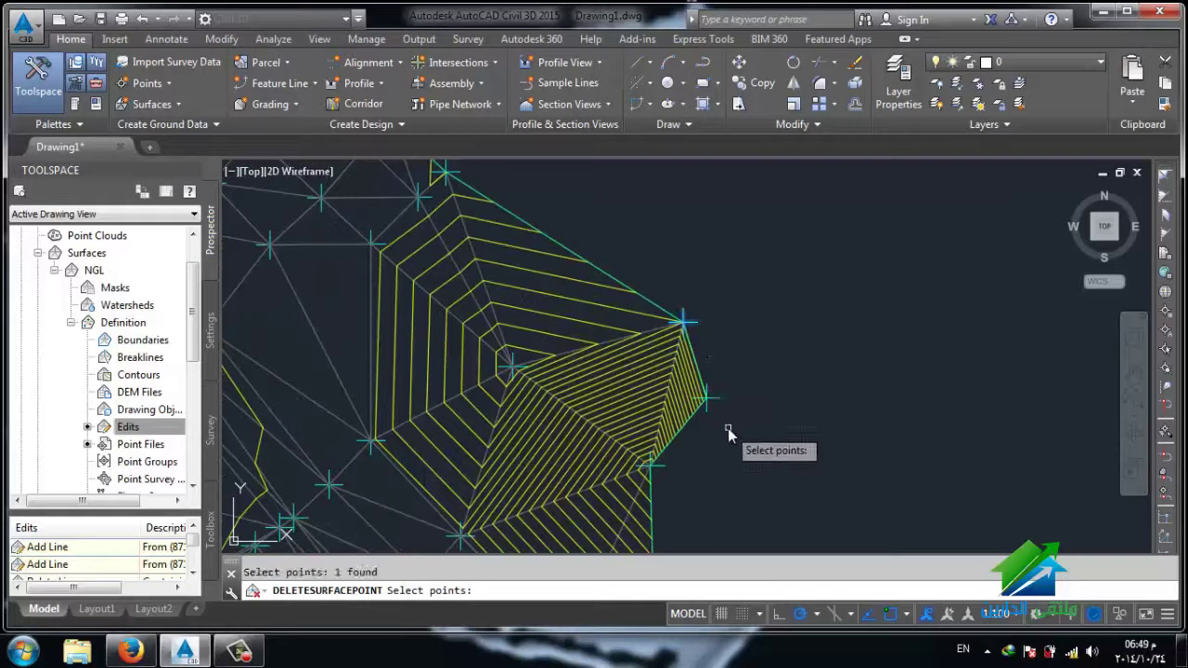
pyautogui.press('Return')
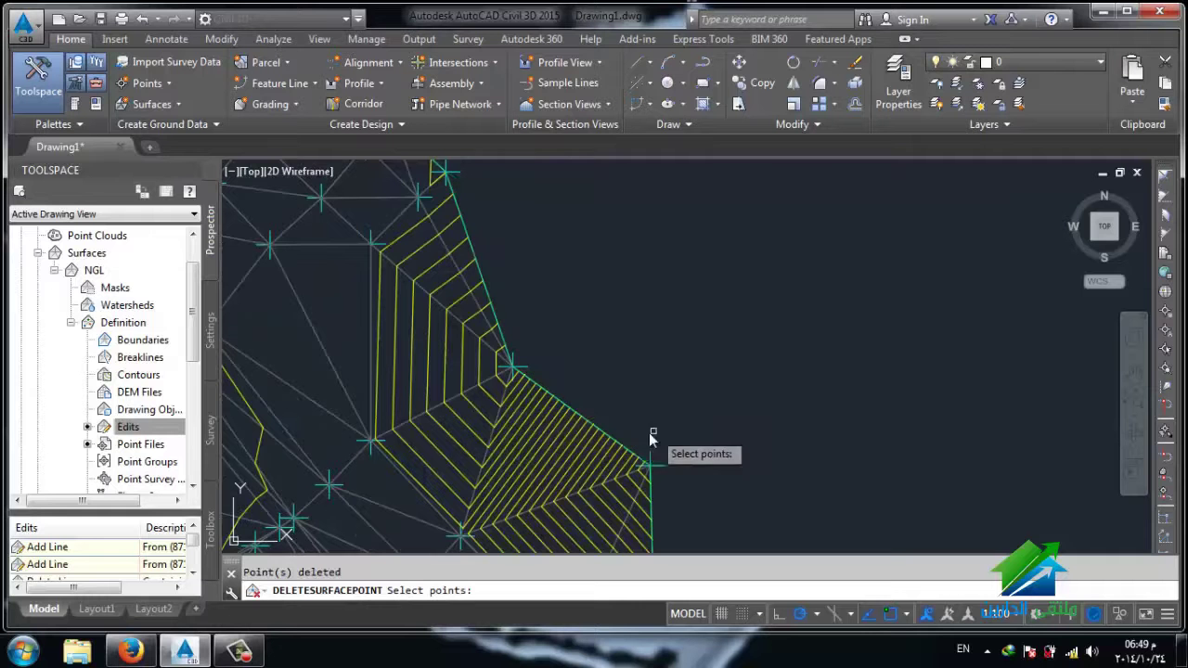
pyautogui.click(651, 456)
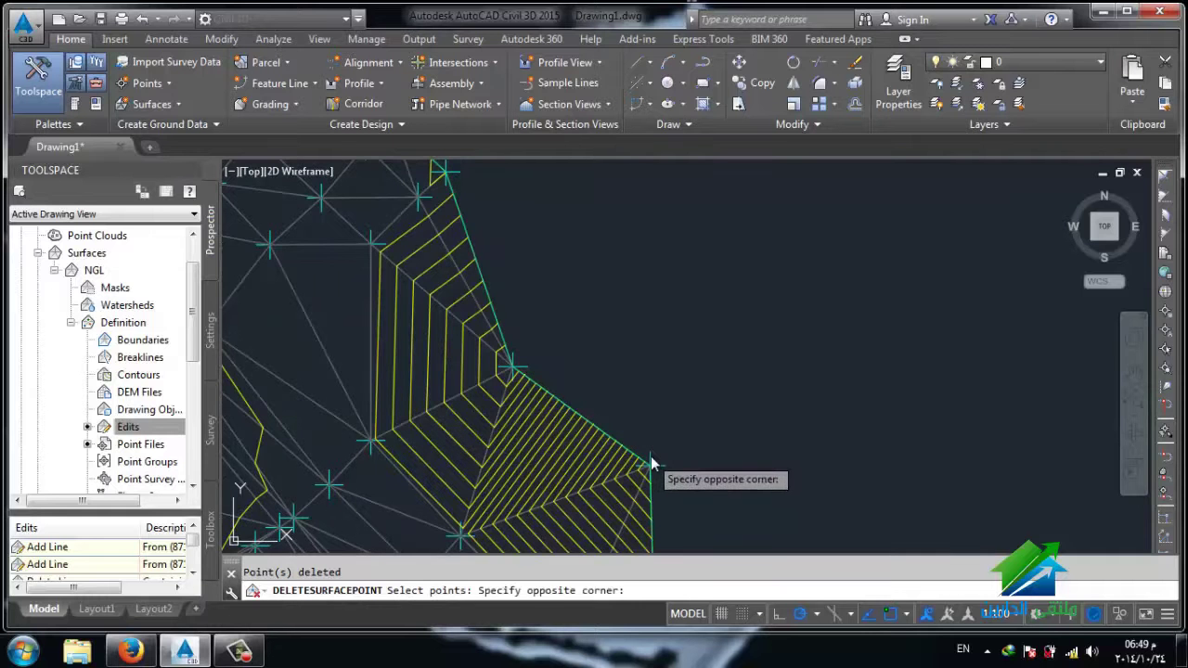
pyautogui.click(649, 454)
pyautogui.press('Return')
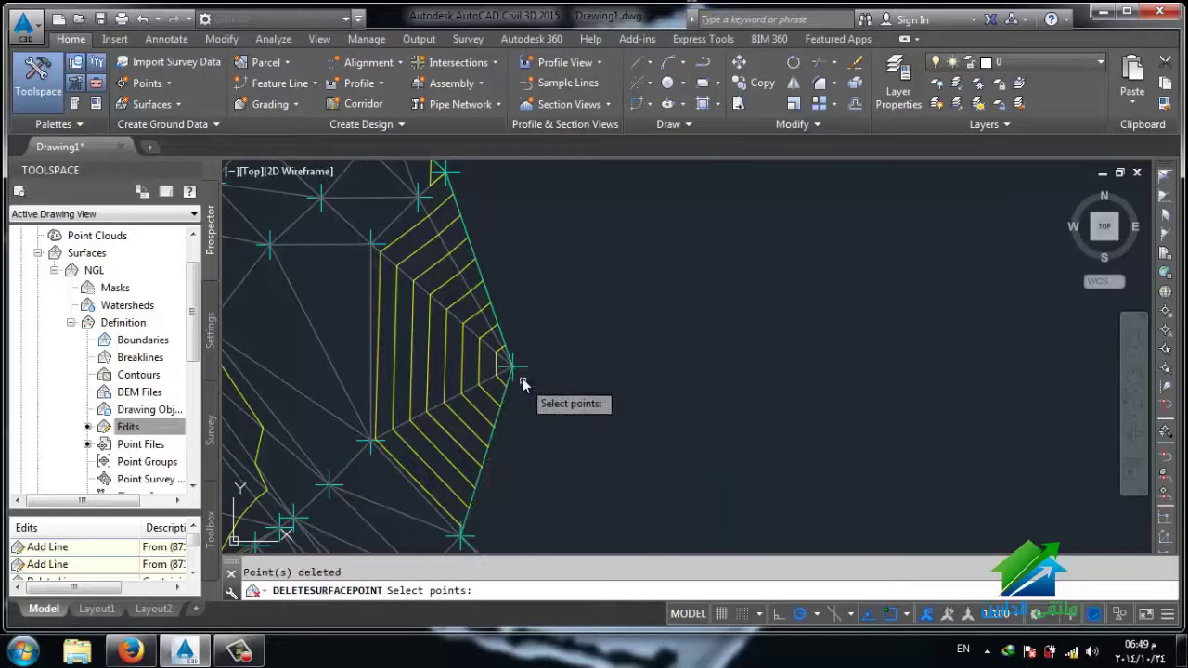
pyautogui.press('Return')
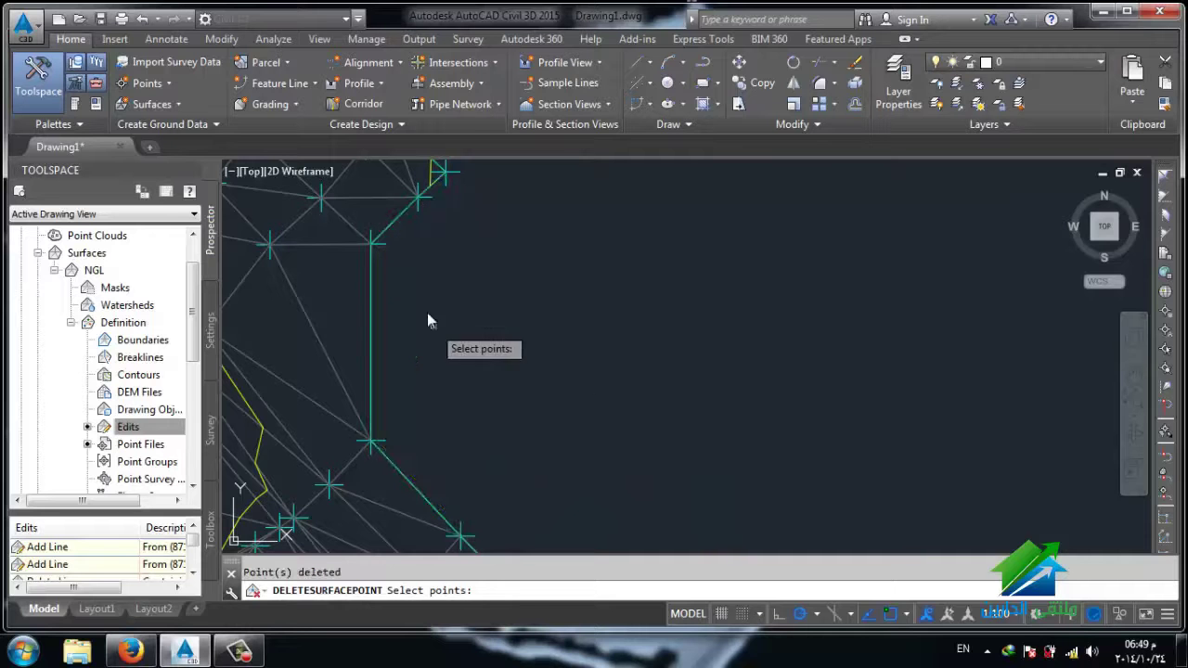
# Step: Delete the remaining corner and top added points and end the command
pyautogui.click(385, 247)
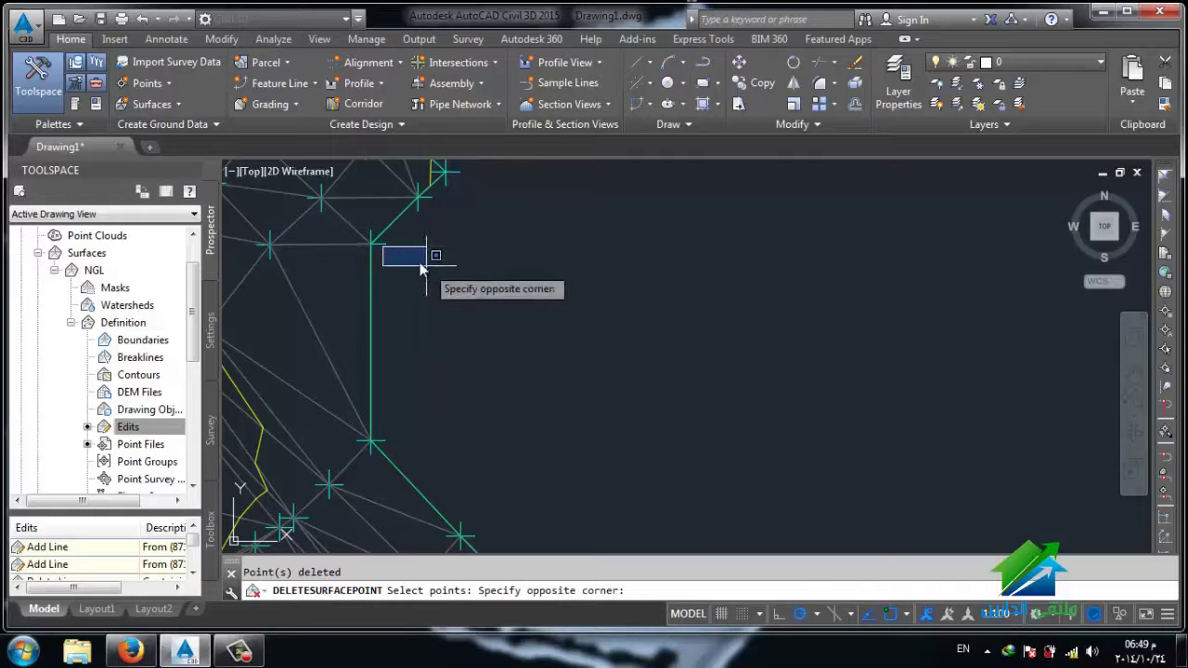
pyautogui.click(380, 252)
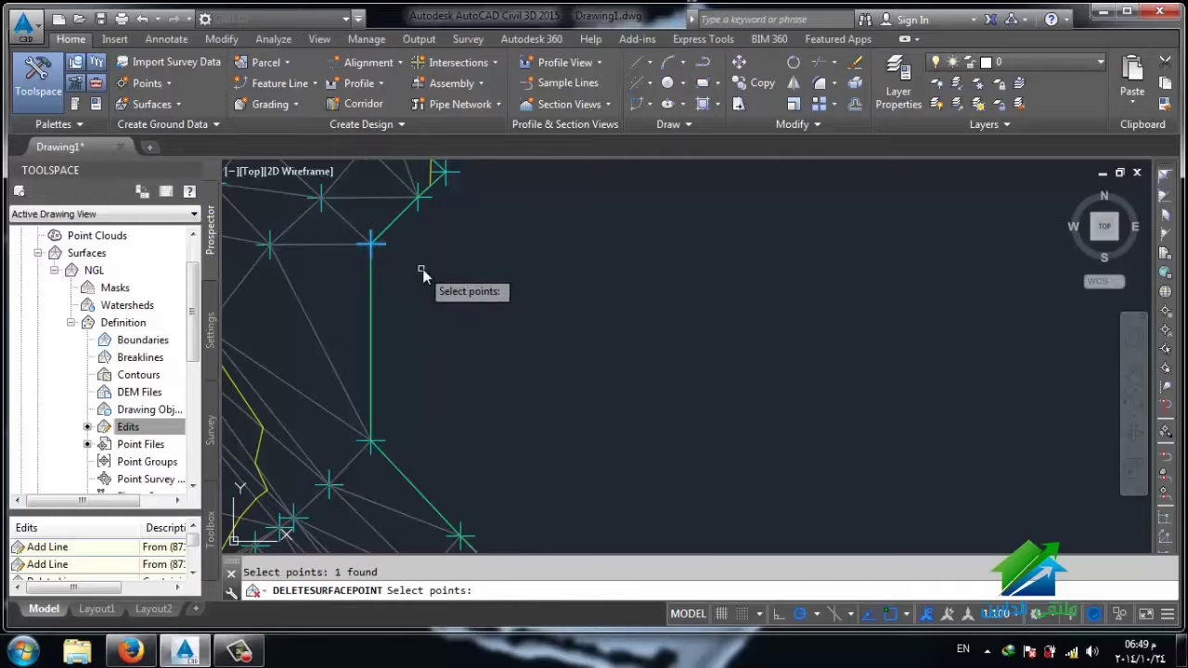
pyautogui.press('Return')
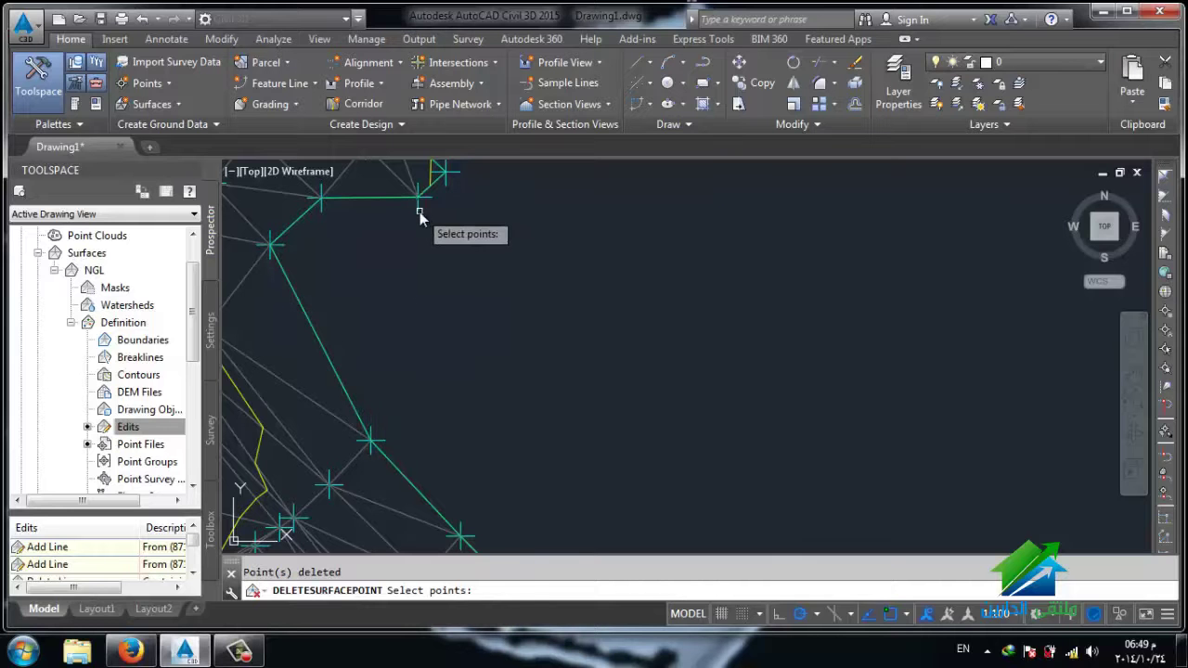
pyautogui.click(417, 218)
pyautogui.press('Return')
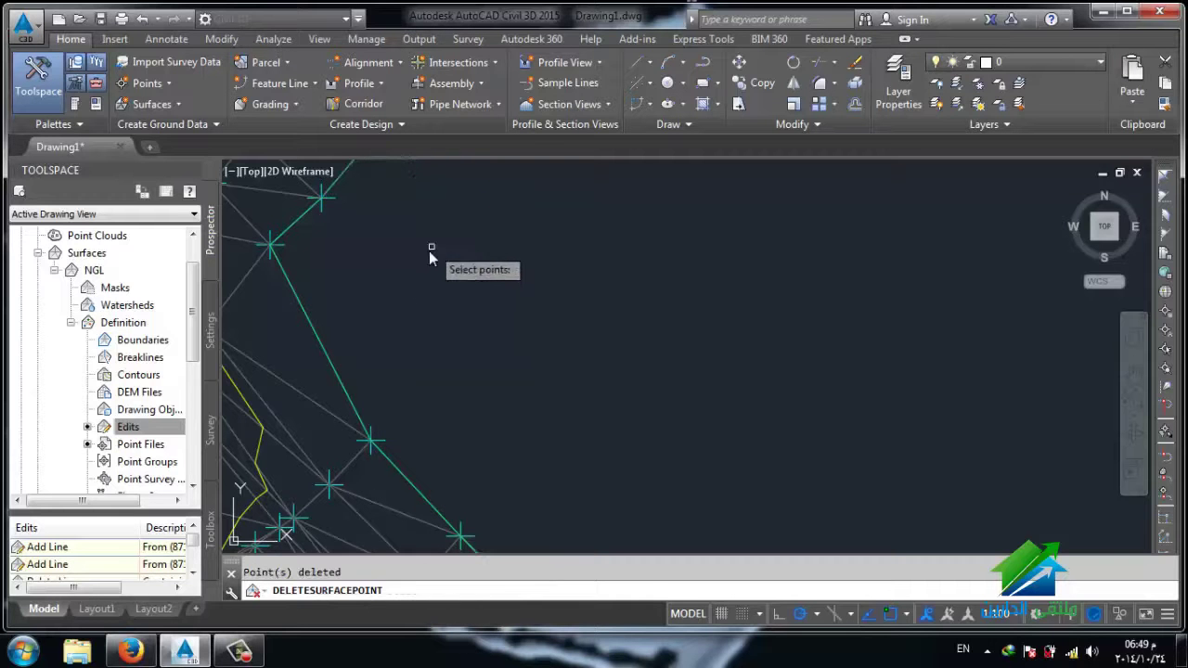
pyautogui.scroll(-3, 429, 278)
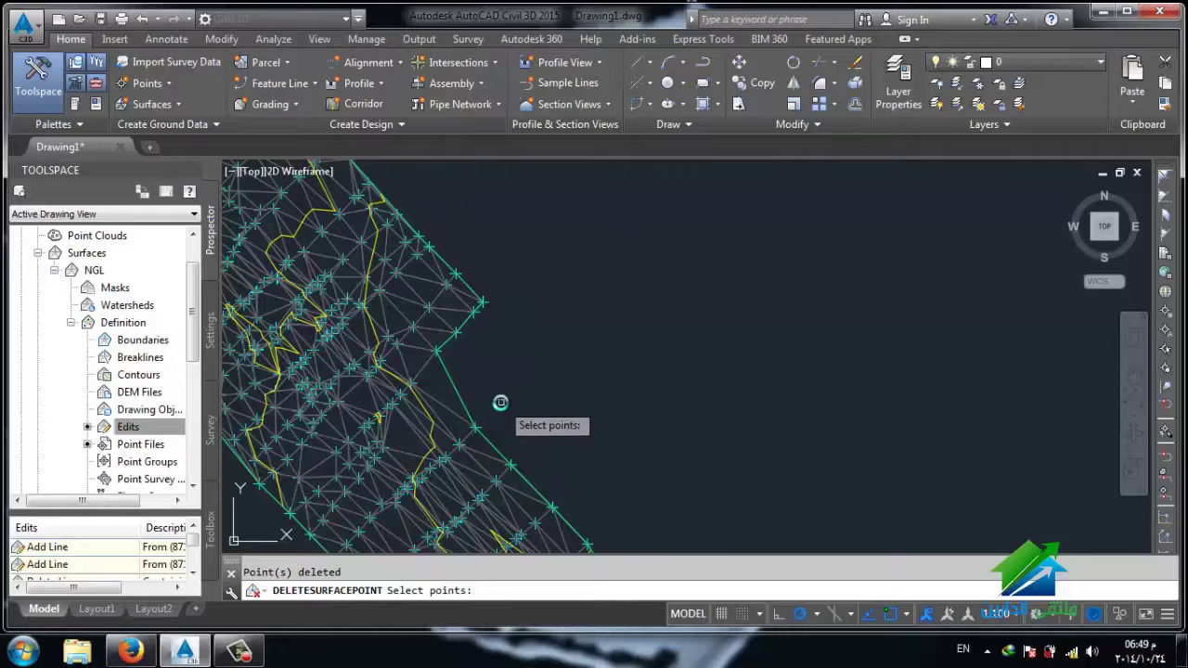
pyautogui.moveTo(500, 402); pyautogui.dragTo(704, 420, button='middle')
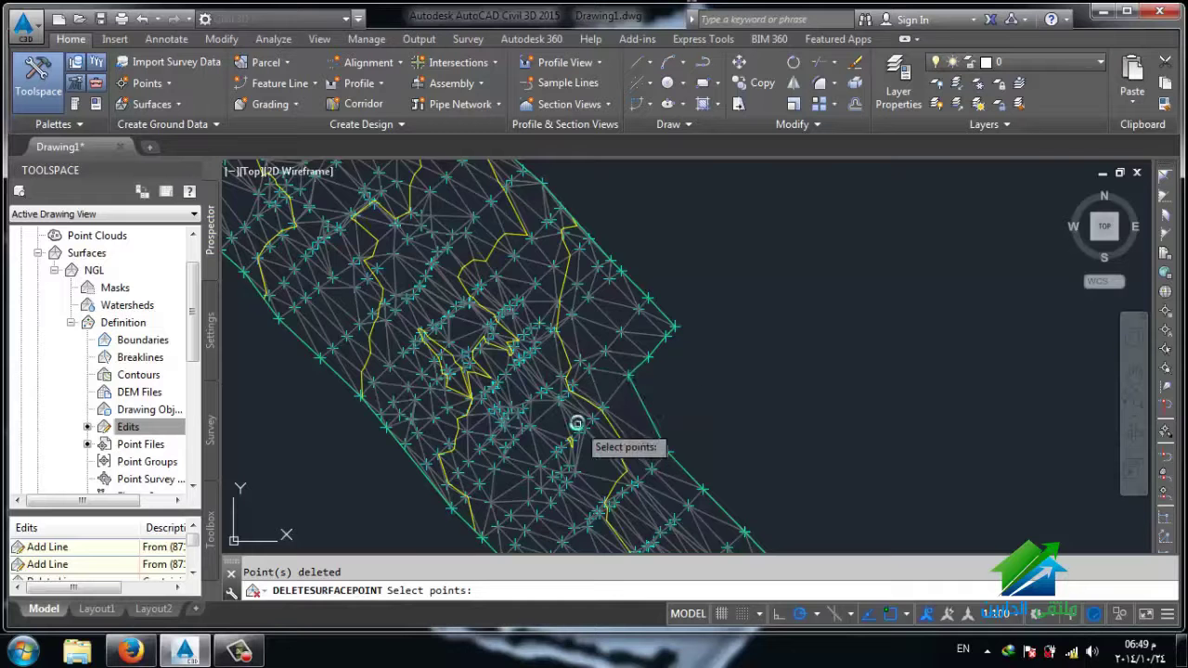
pyautogui.press('Escape')
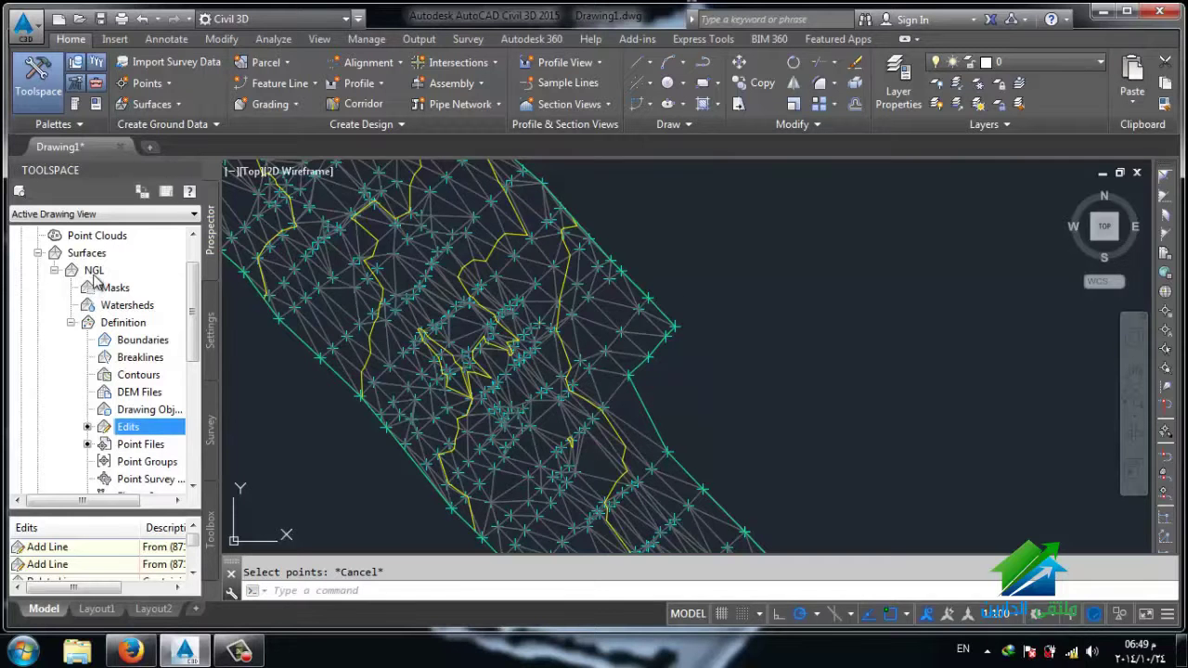
# Step: Apply the NGL surface style in Surface Properties so point markers are hidden
pyautogui.rightClick(98, 270)
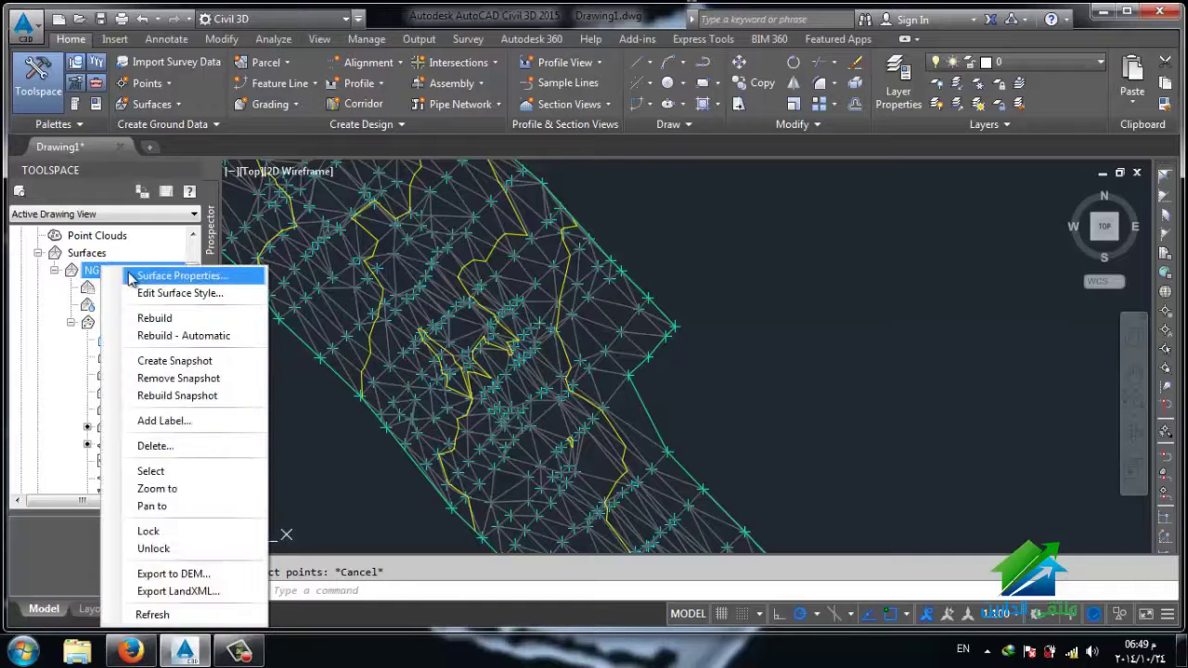
pyautogui.click(130, 278)
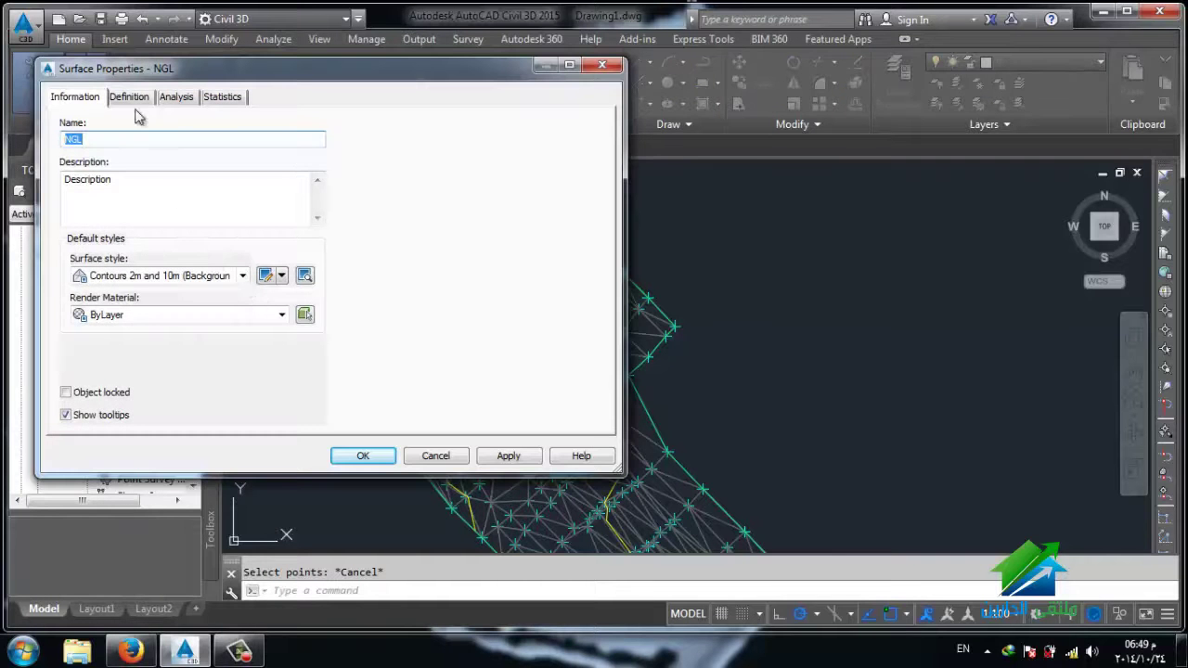
pyautogui.click(264, 278)
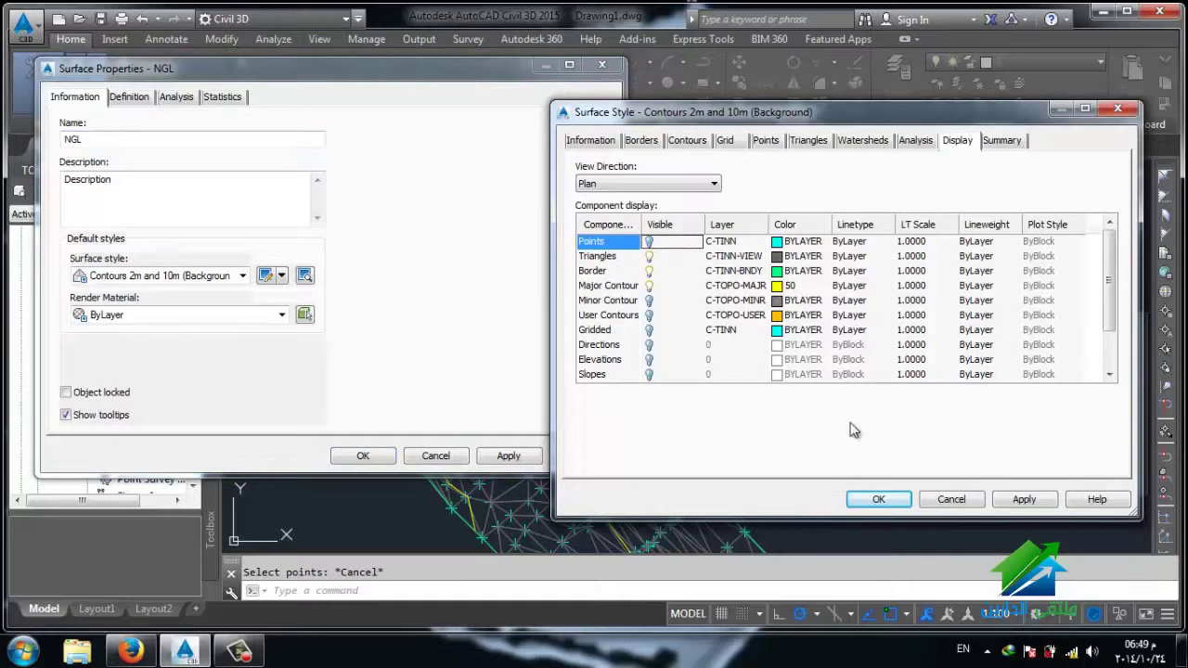
pyautogui.click(878, 499)
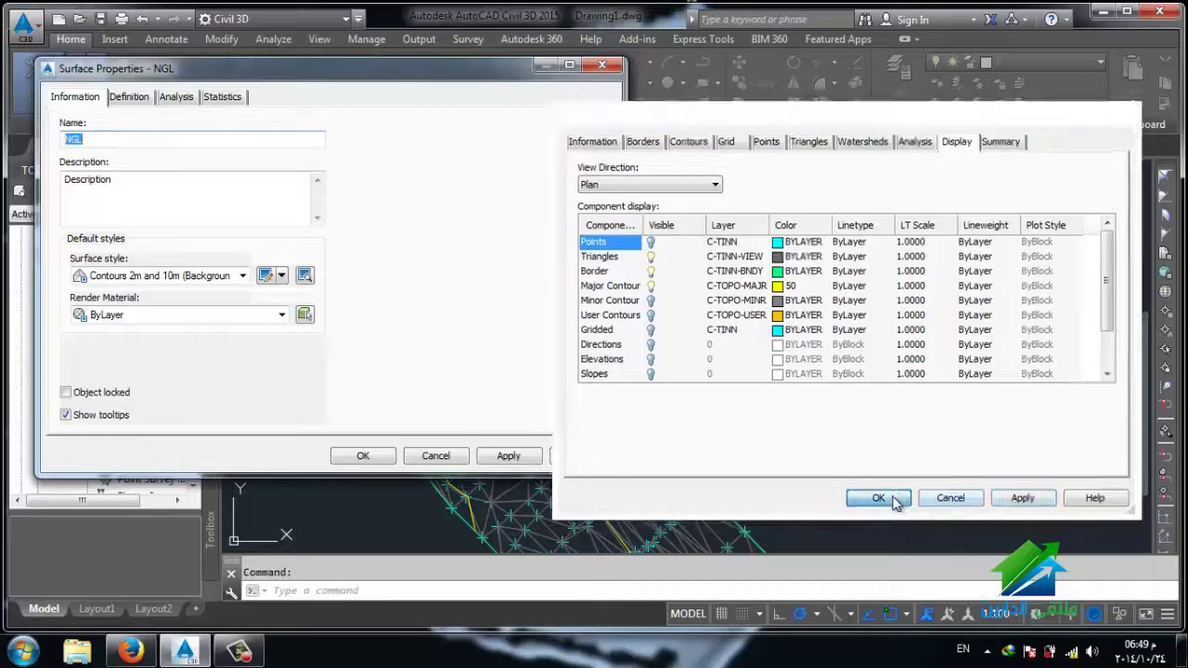
pyautogui.click(494, 459)
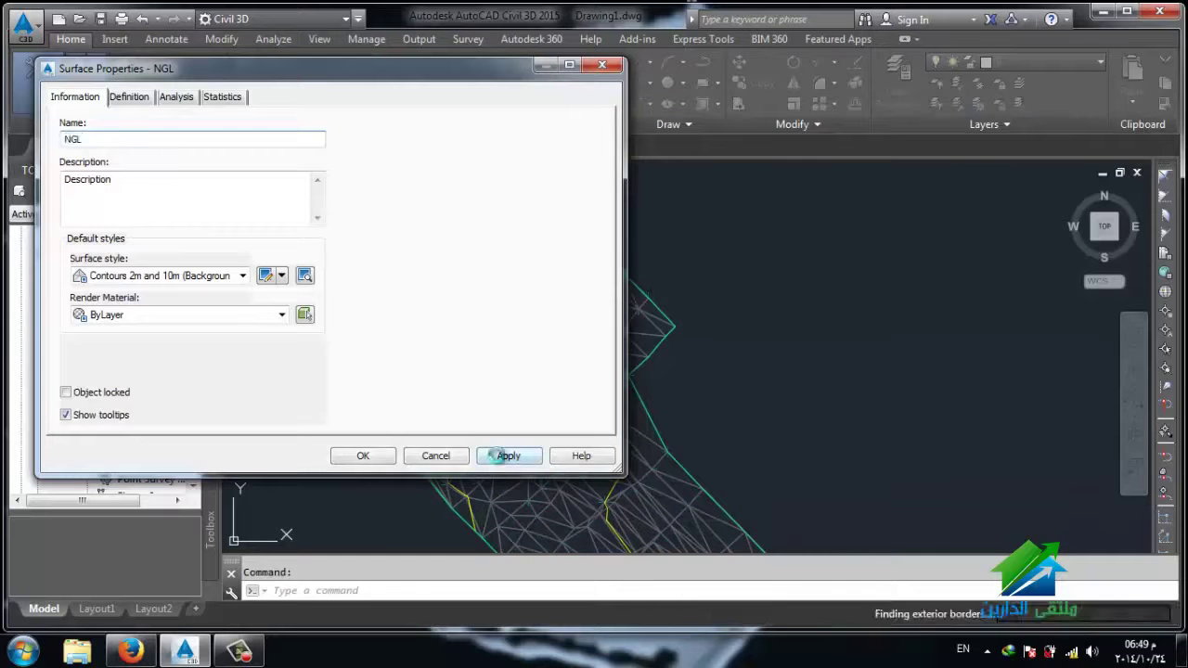
pyautogui.click(363, 455)
pyautogui.rightClick(130, 427)
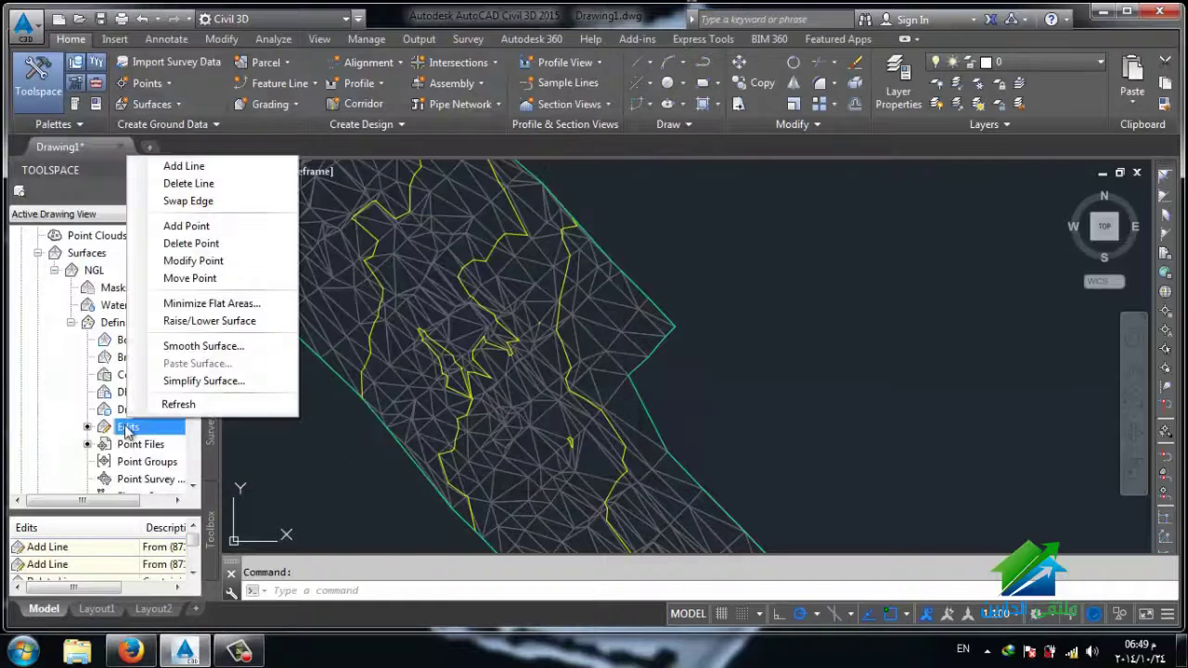
# Step: Try Delete Point and dismiss the points-must-be-displayed warning
pyautogui.click(179, 245)
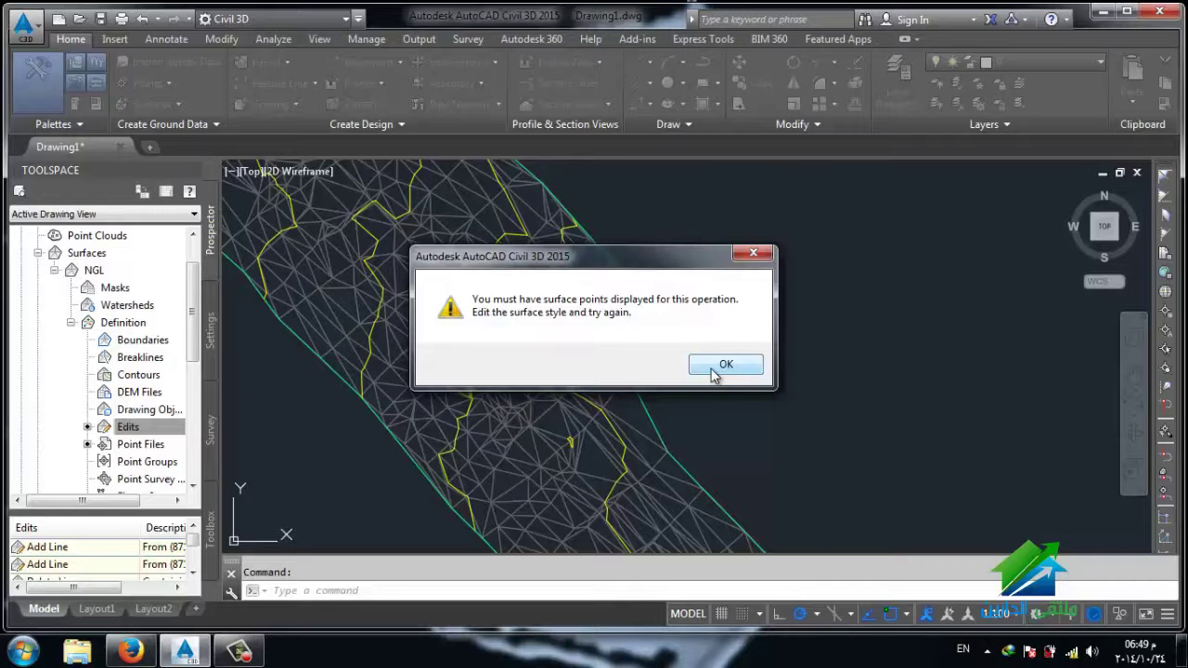
pyautogui.click(715, 368)
pyautogui.click(165, 433)
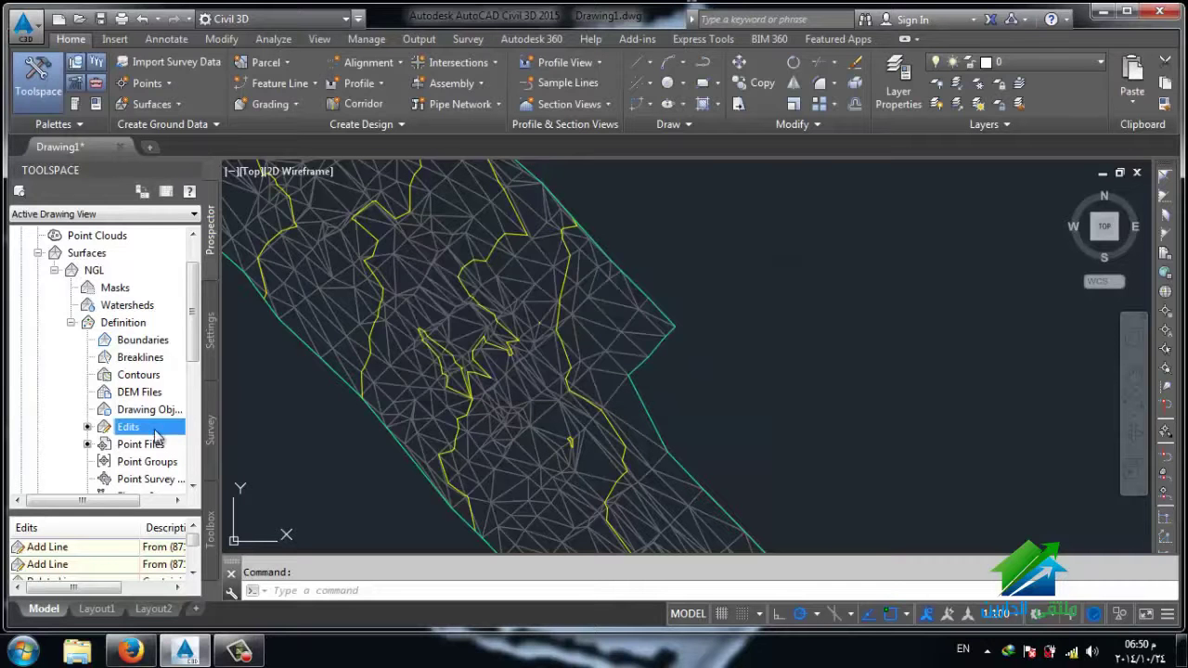
# Step: Turn on point visibility in the NGL surface style and close both dialogs
pyautogui.rightClick(93, 271)
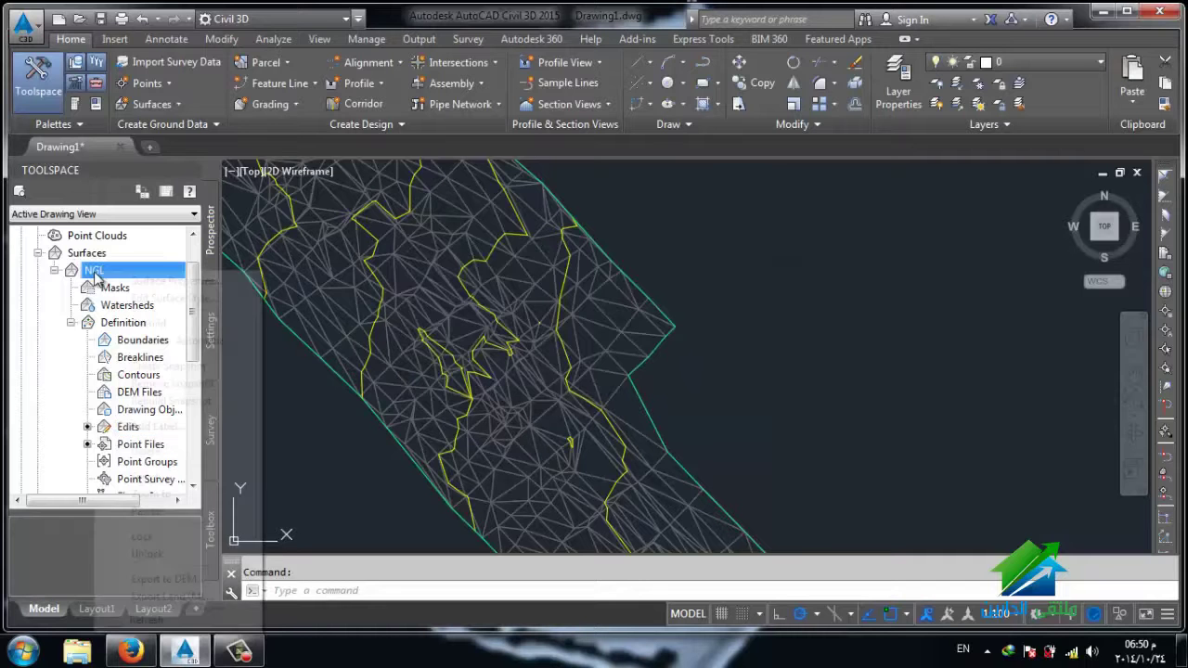
pyautogui.click(167, 276)
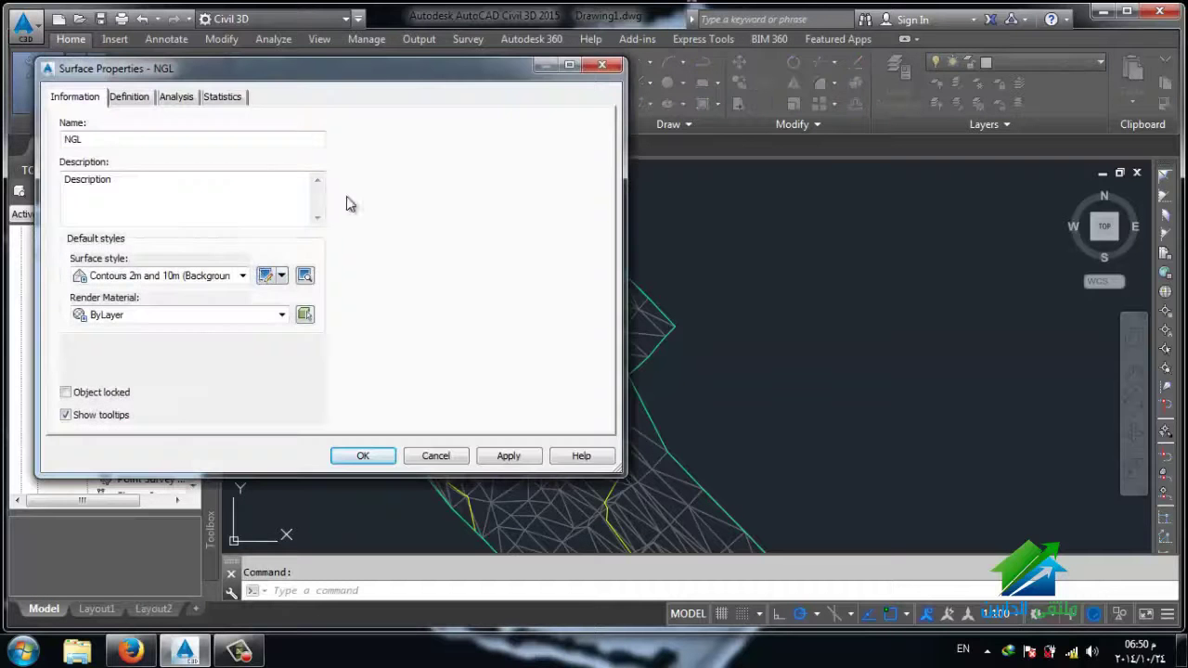
pyautogui.click(266, 276)
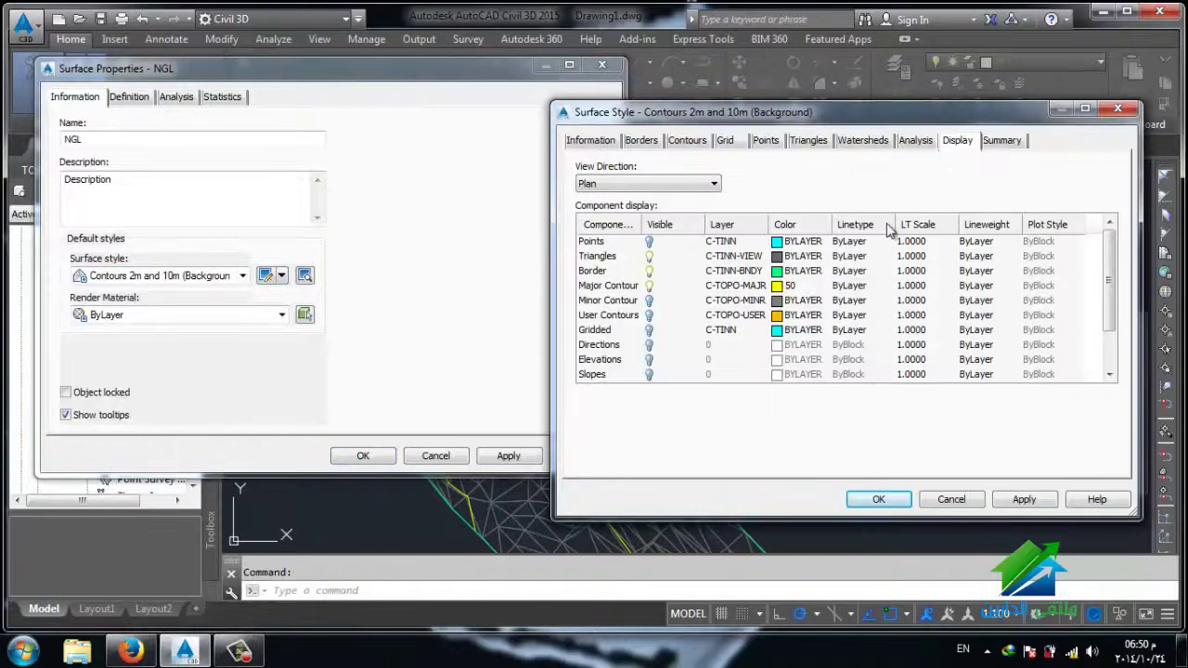
pyautogui.click(648, 242)
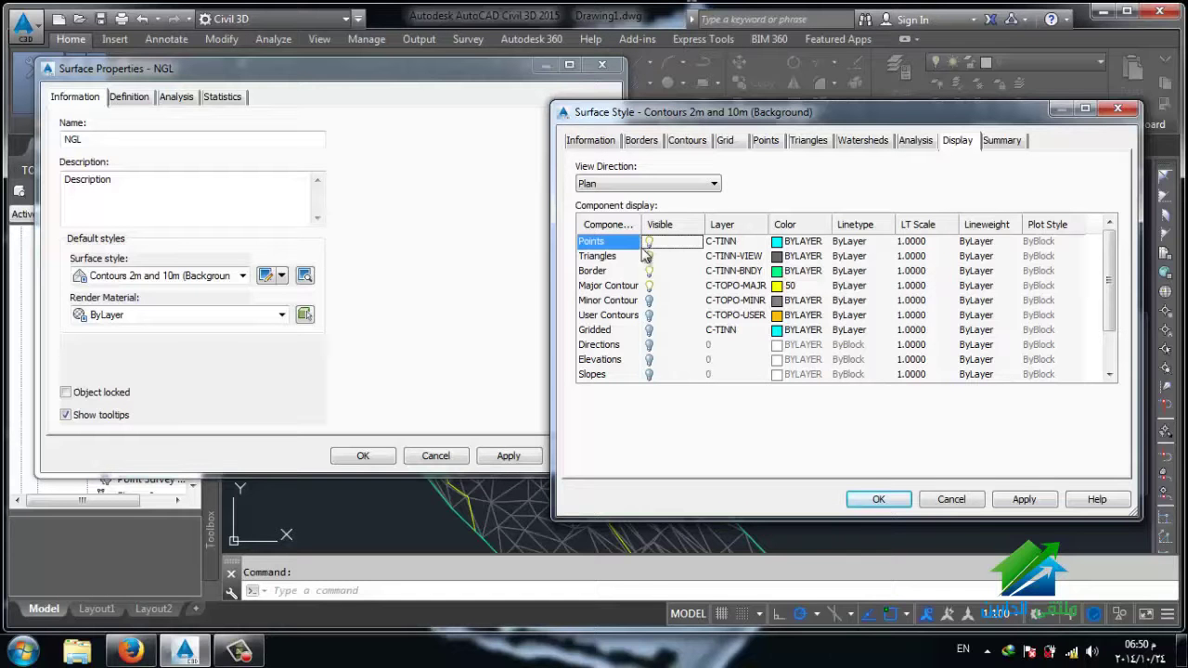
pyautogui.click(879, 500)
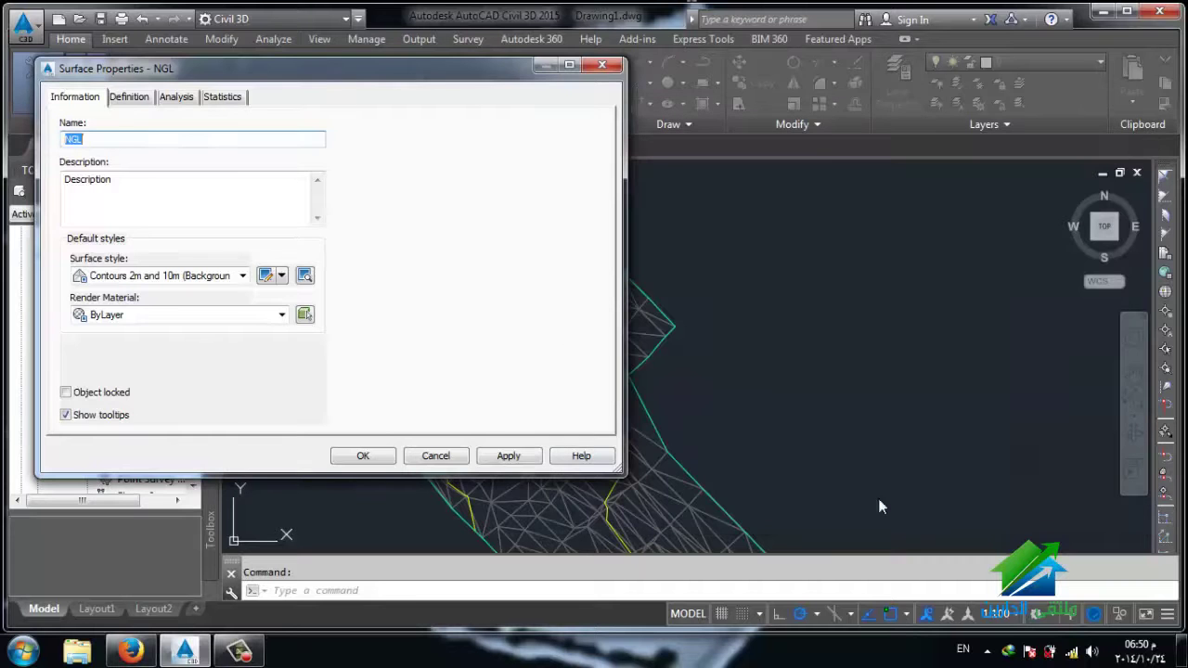
pyautogui.click(363, 457)
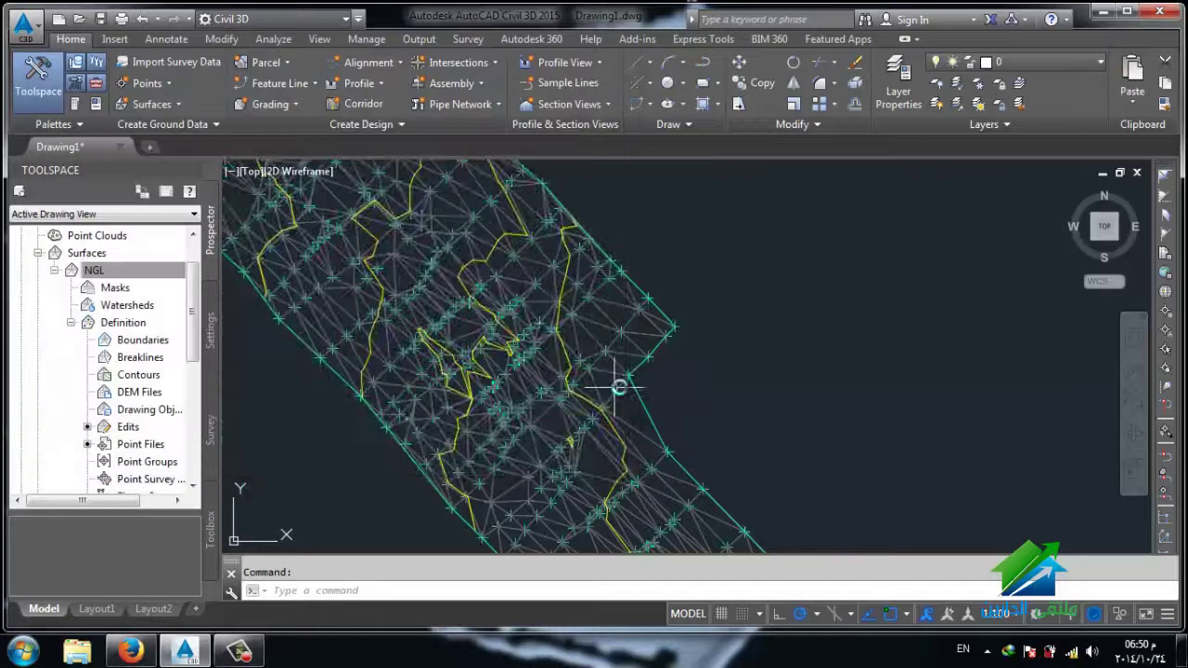
# Step: Delete the picked outer-boundary point from the NGL surface so its triangles re-form
pyautogui.scroll(2, 644, 363)
pyautogui.scroll(2, 645, 353)
pyautogui.scroll(2, 645, 353)
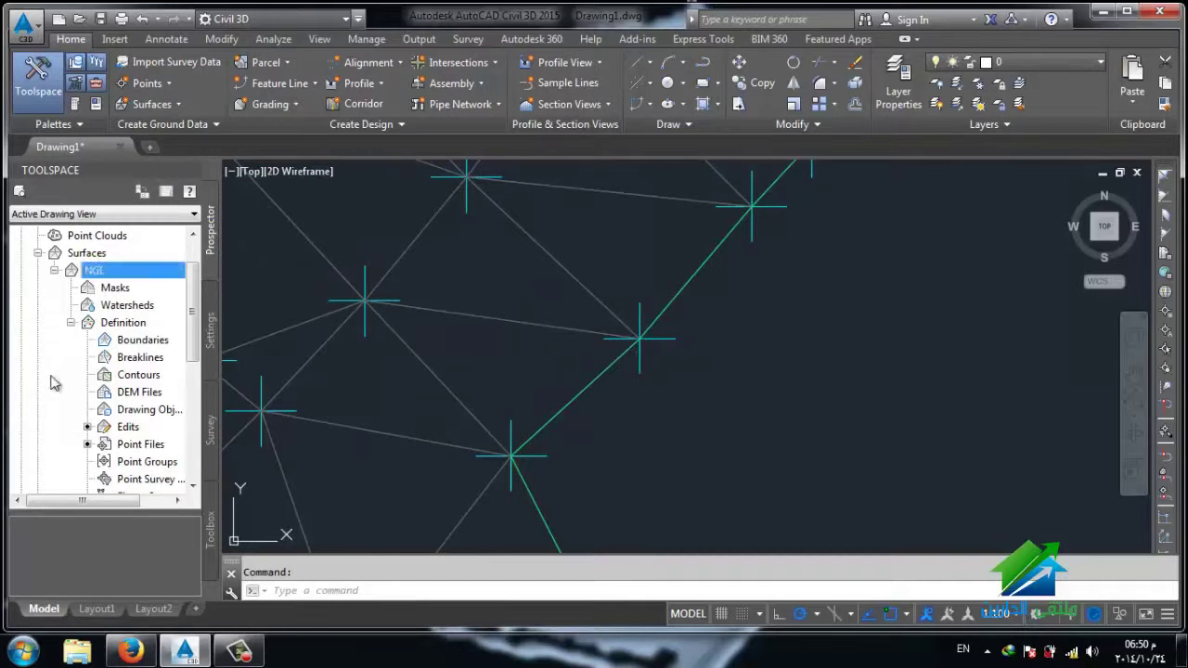
pyautogui.rightClick(130, 429)
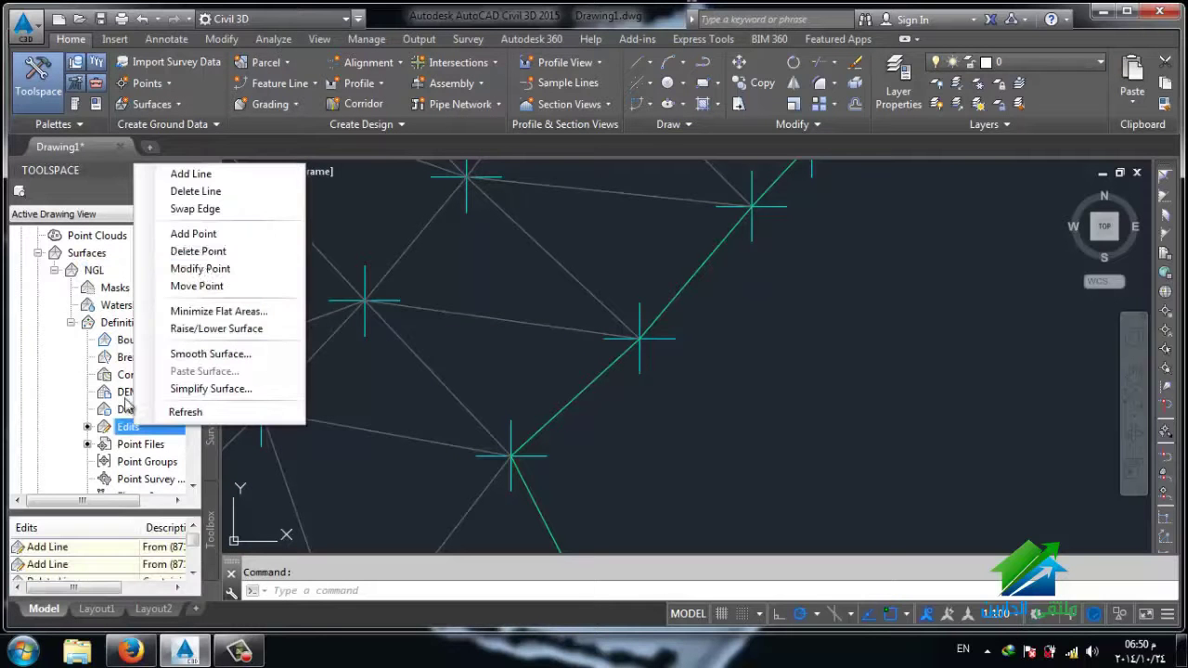
pyautogui.click(206, 252)
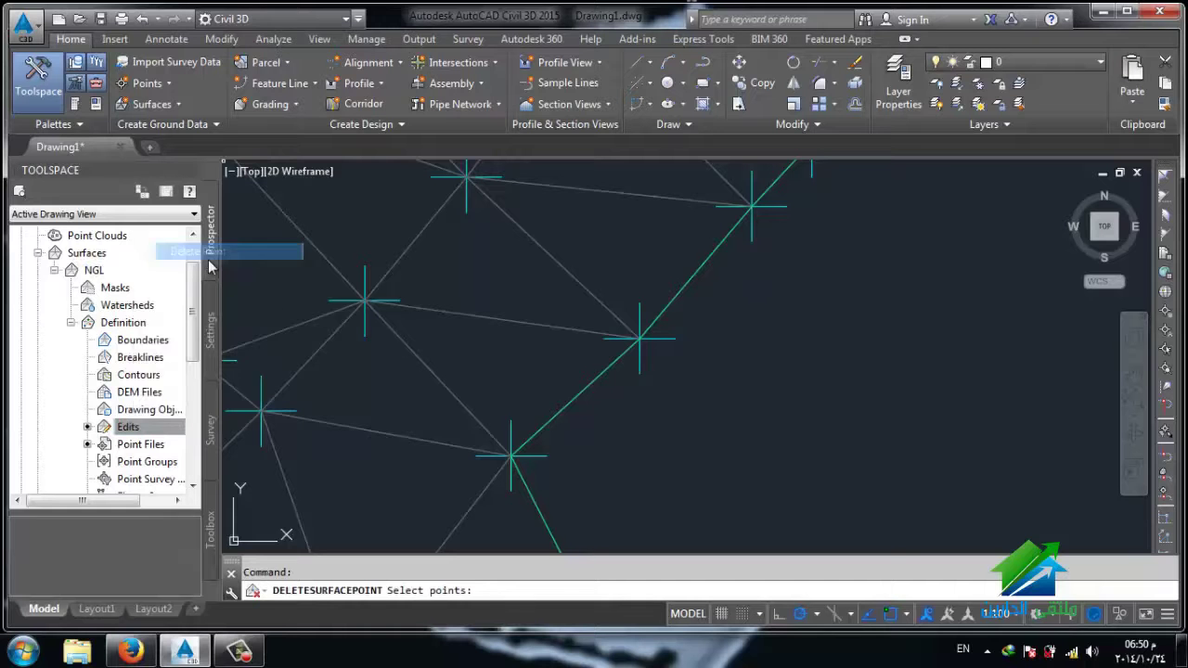
pyautogui.click(641, 369)
pyautogui.press('Return')
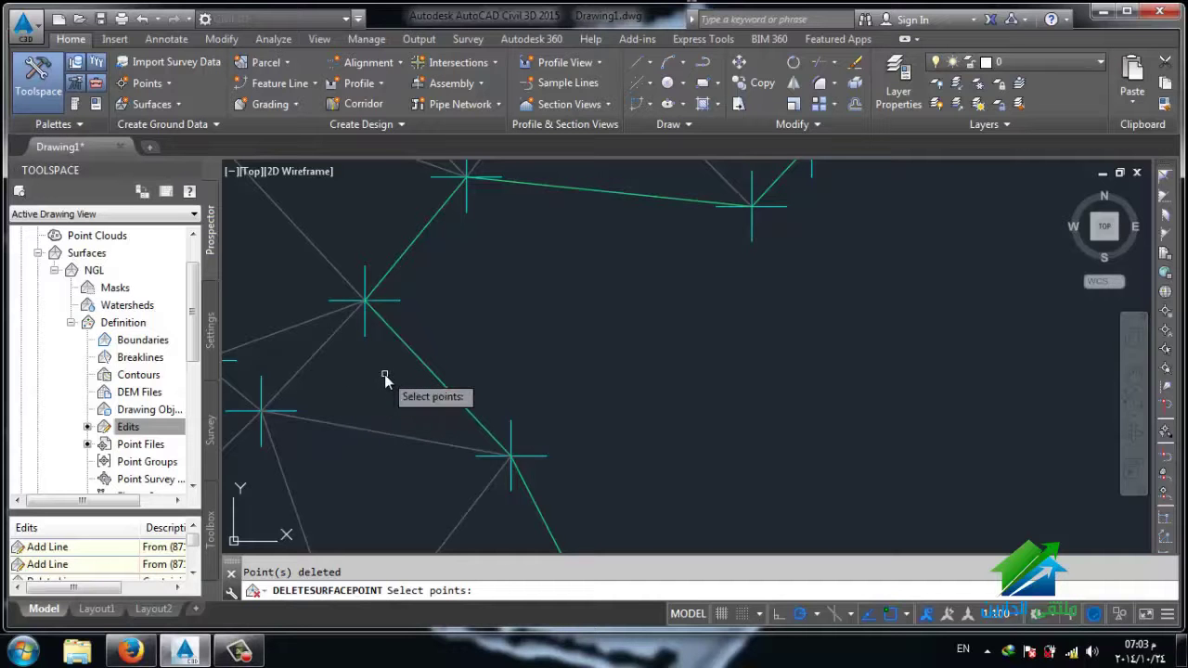
pyautogui.click(130, 427)
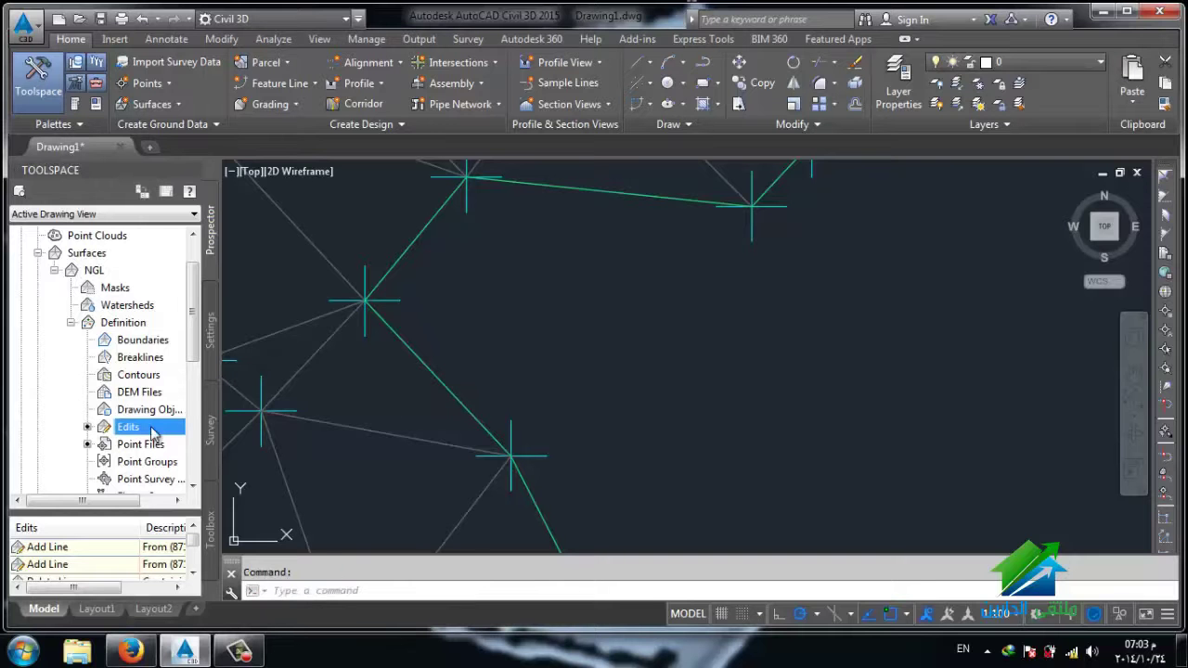
# Step: Lower the first picked NGL surface point to an elevation of 60 m
pyautogui.rightClick(158, 429)
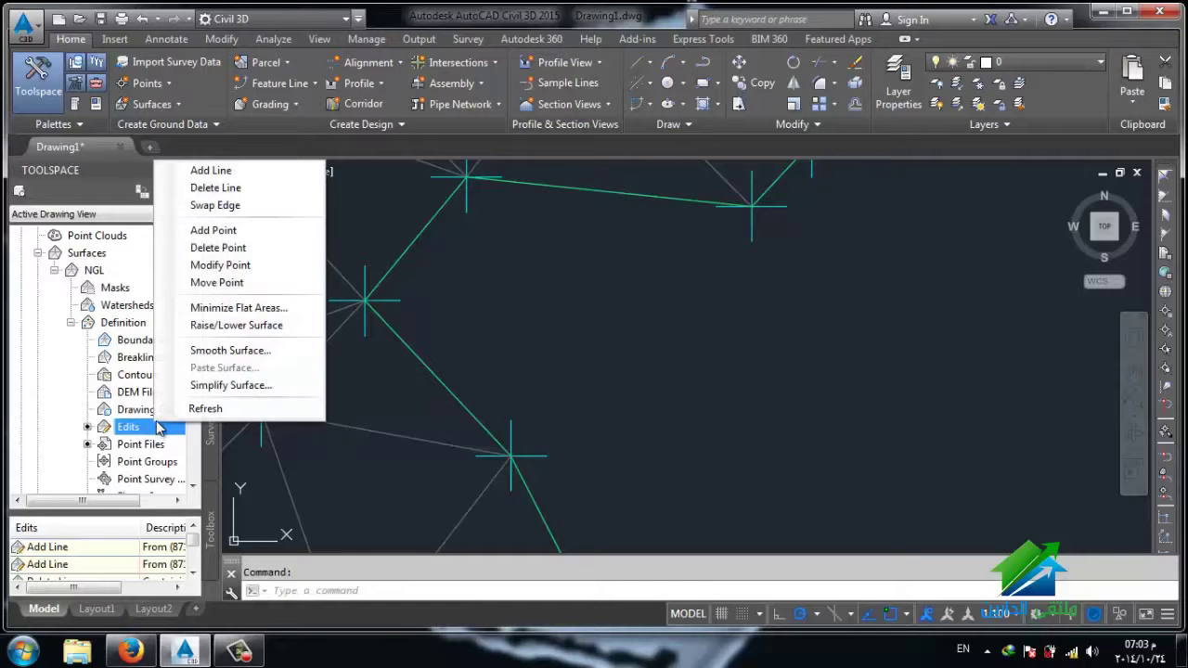
pyautogui.click(220, 265)
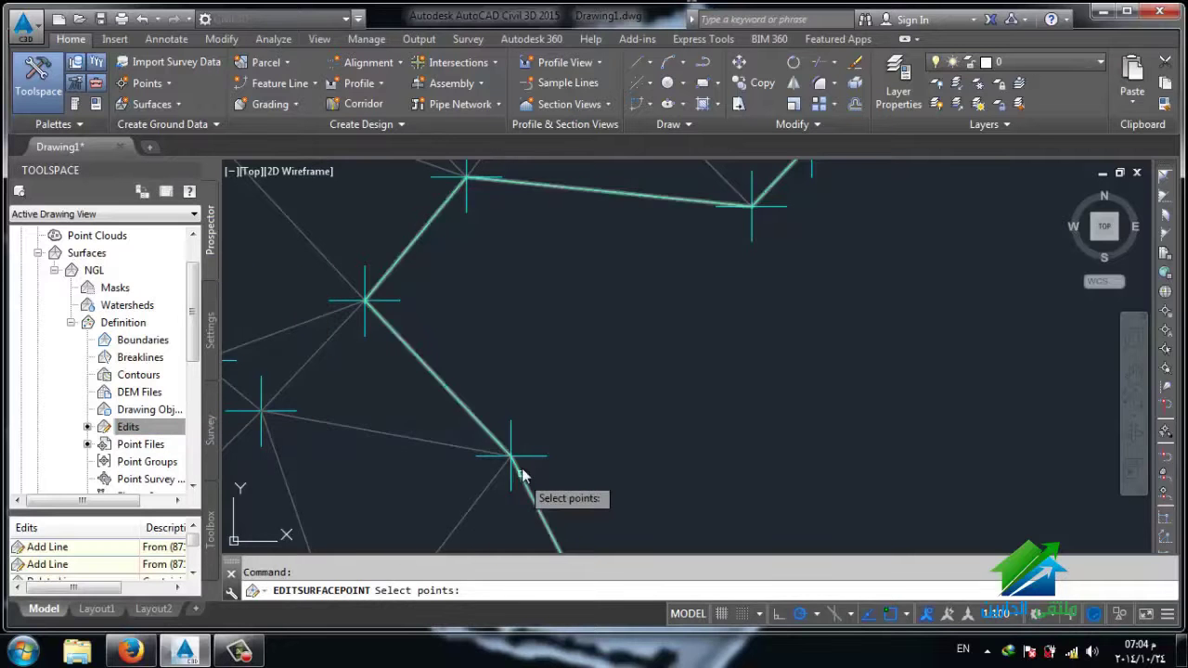
pyautogui.click(526, 464)
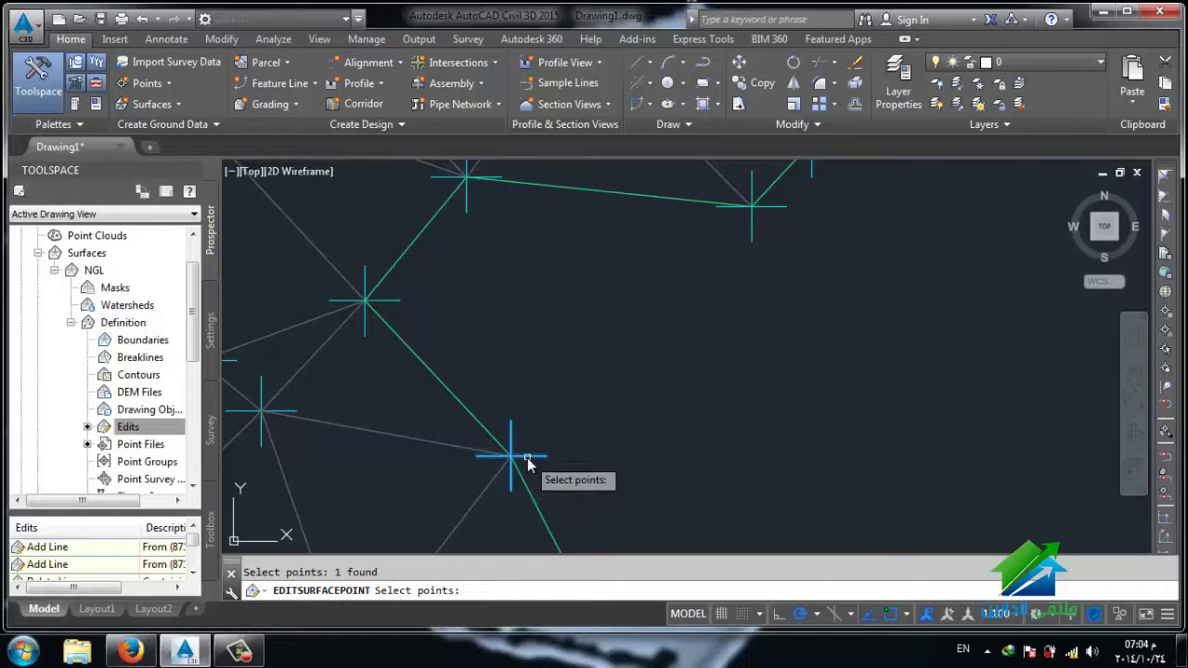
pyautogui.press('Return')
pyautogui.write('60')
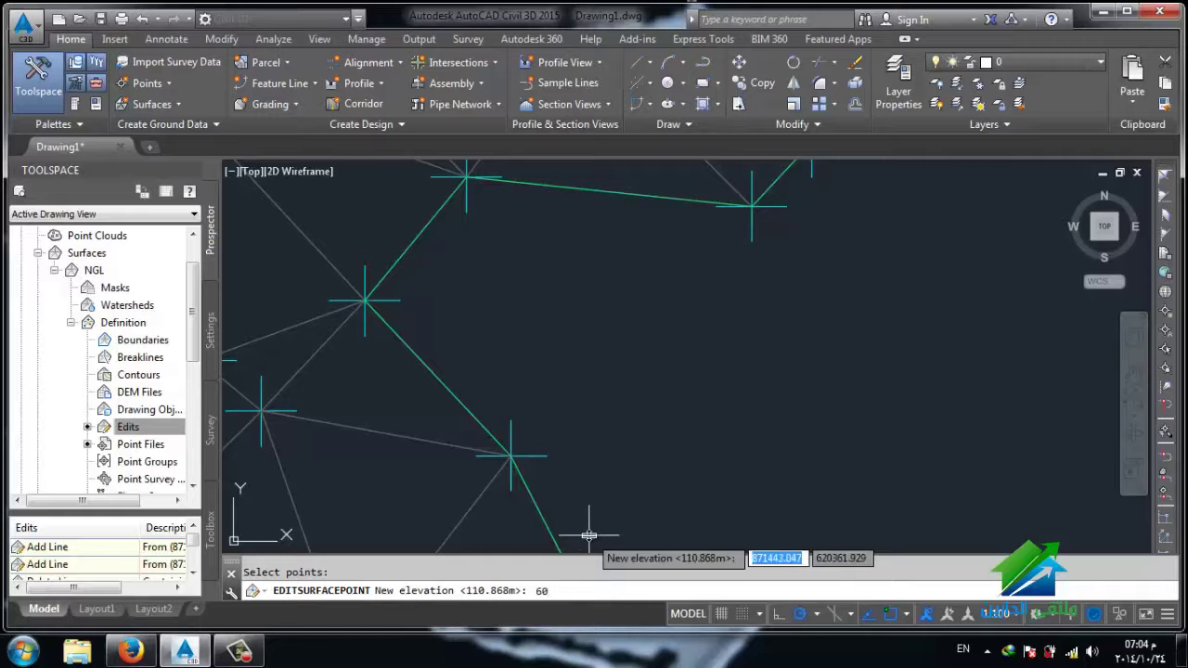
pyautogui.press('Return')
pyautogui.scroll(-4, 482, 469)
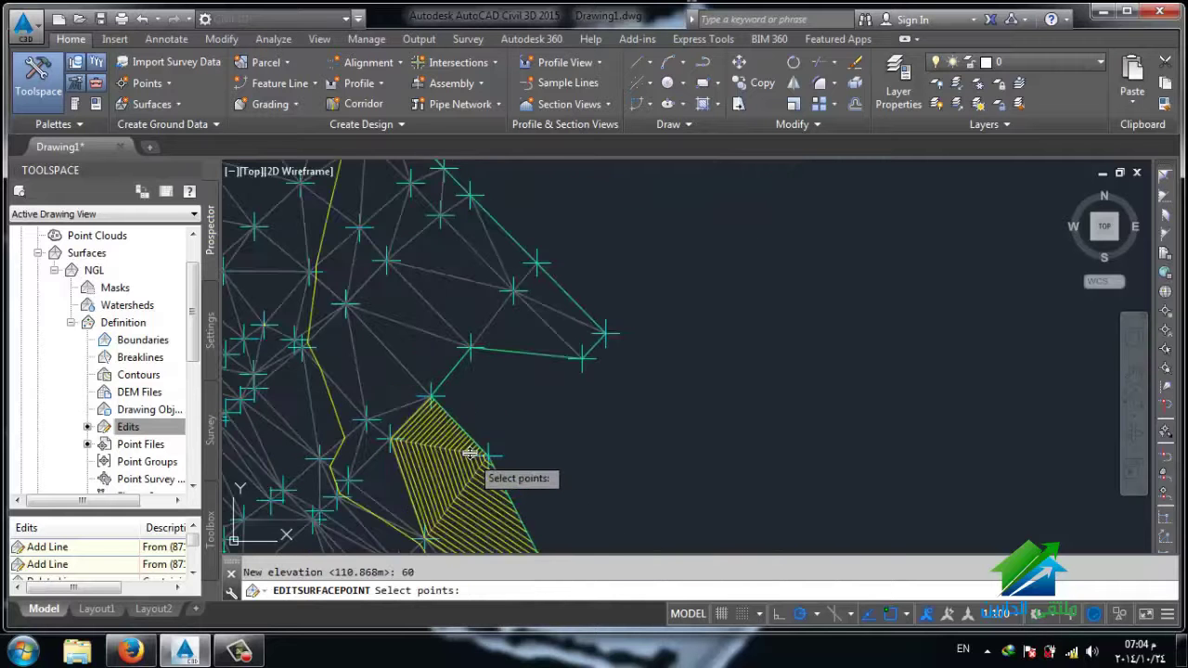
pyautogui.scroll(2, 452, 351)
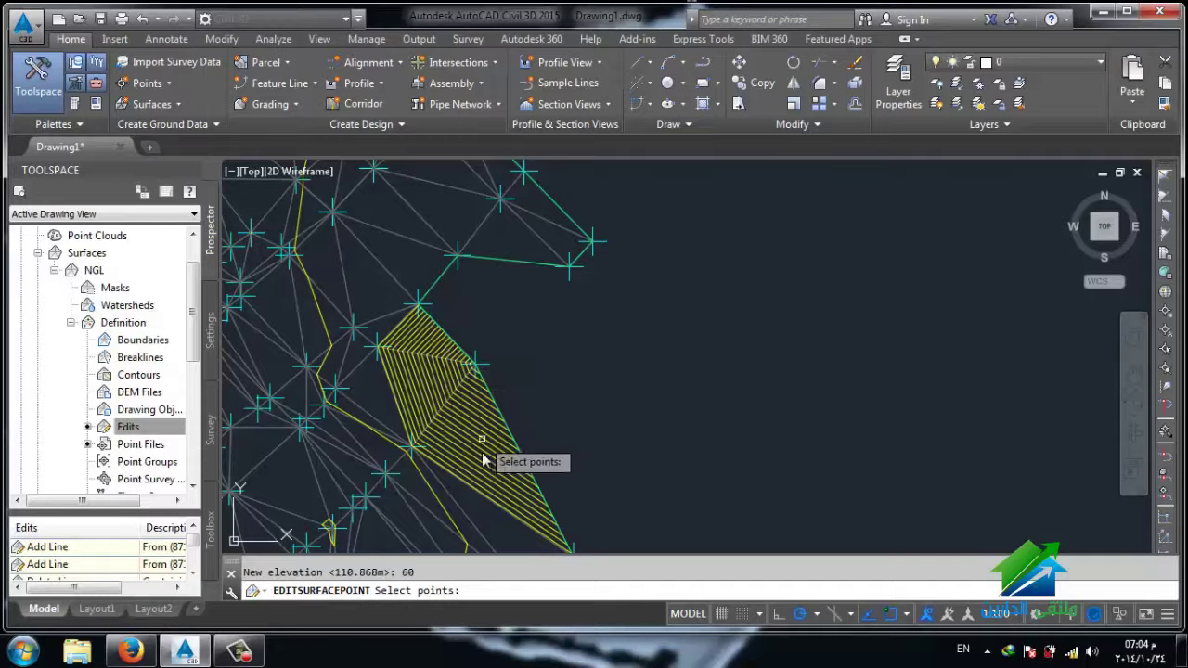
# Step: Set a second surface point to 110 m, then start re-elevating the 60 m point
pyautogui.click(570, 278)
pyautogui.press('Return')
pyautogui.write('110')
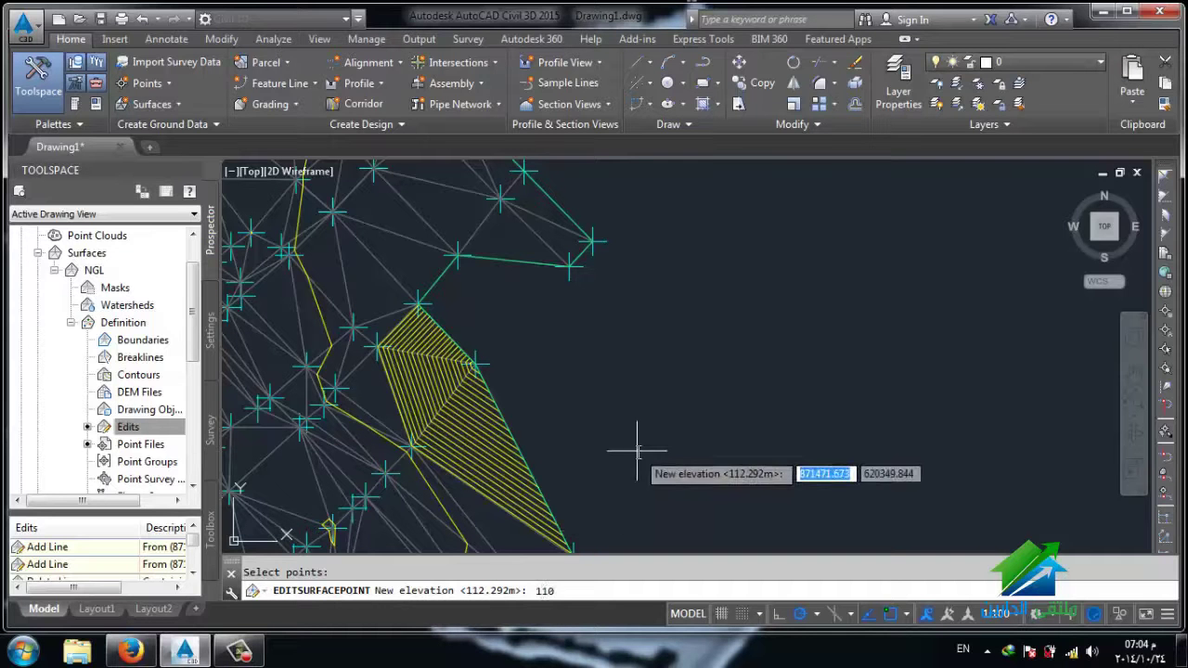
pyautogui.press('Return')
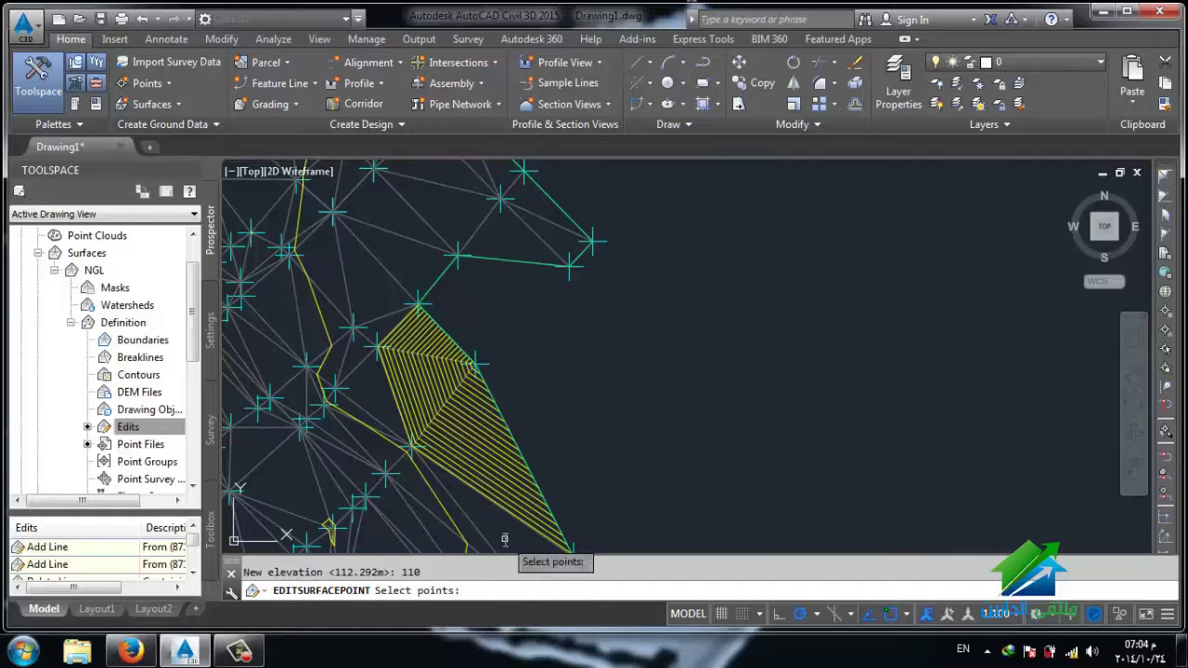
pyautogui.click(484, 363)
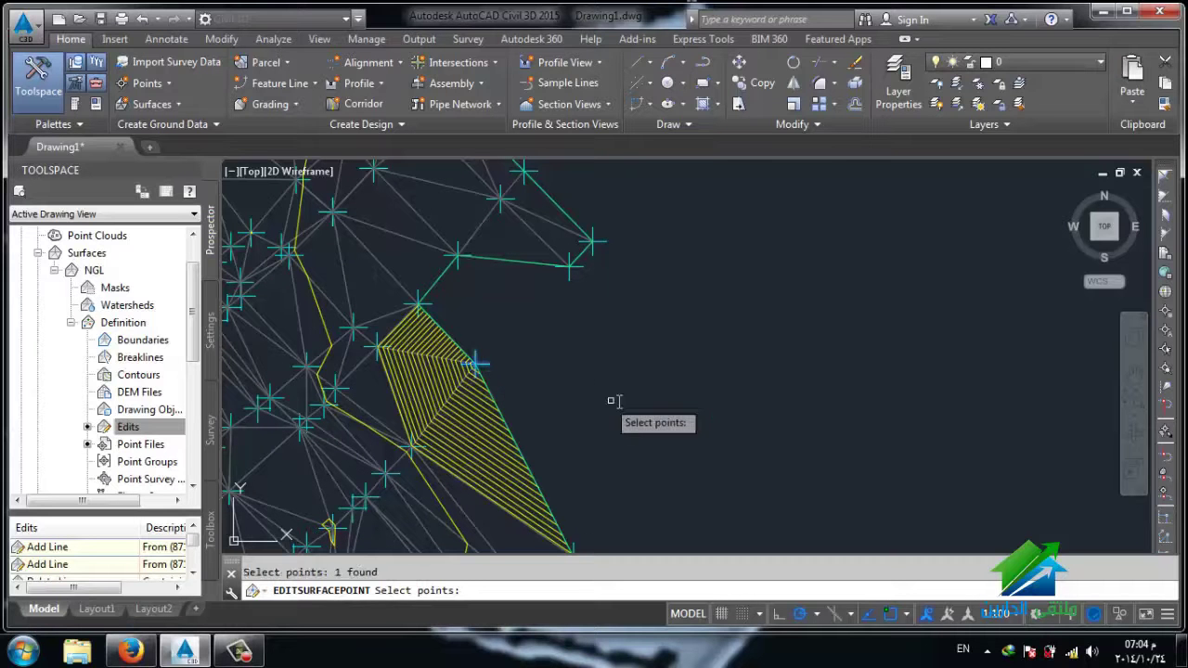
pyautogui.press('Return')
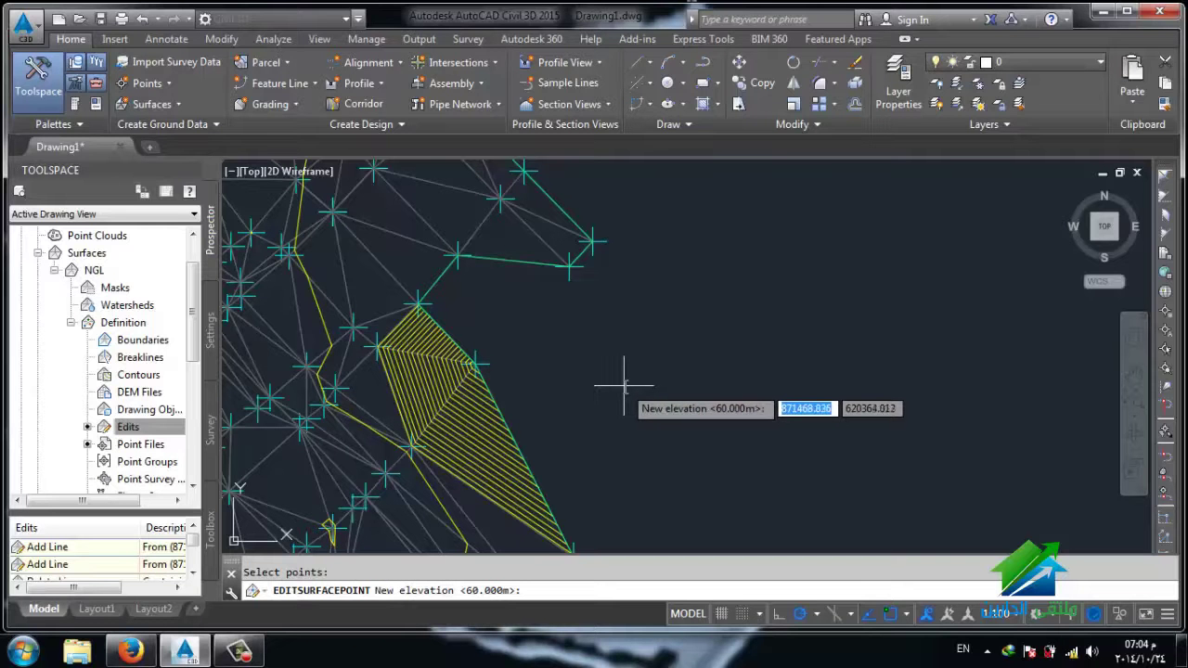
pyautogui.write('113')
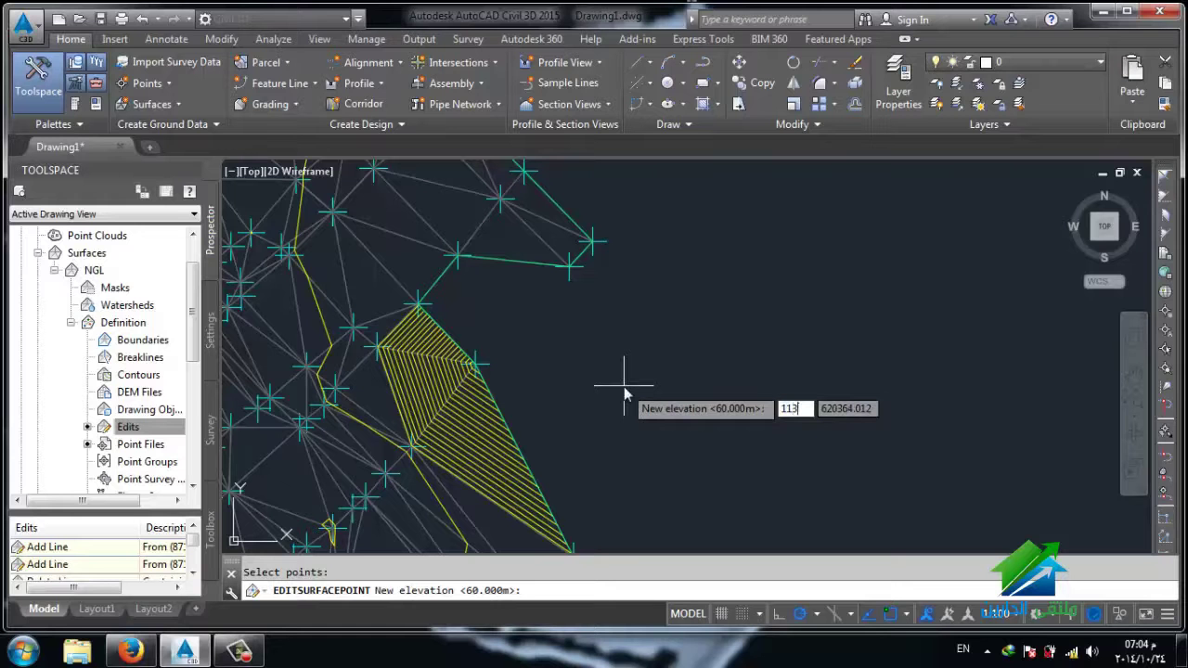
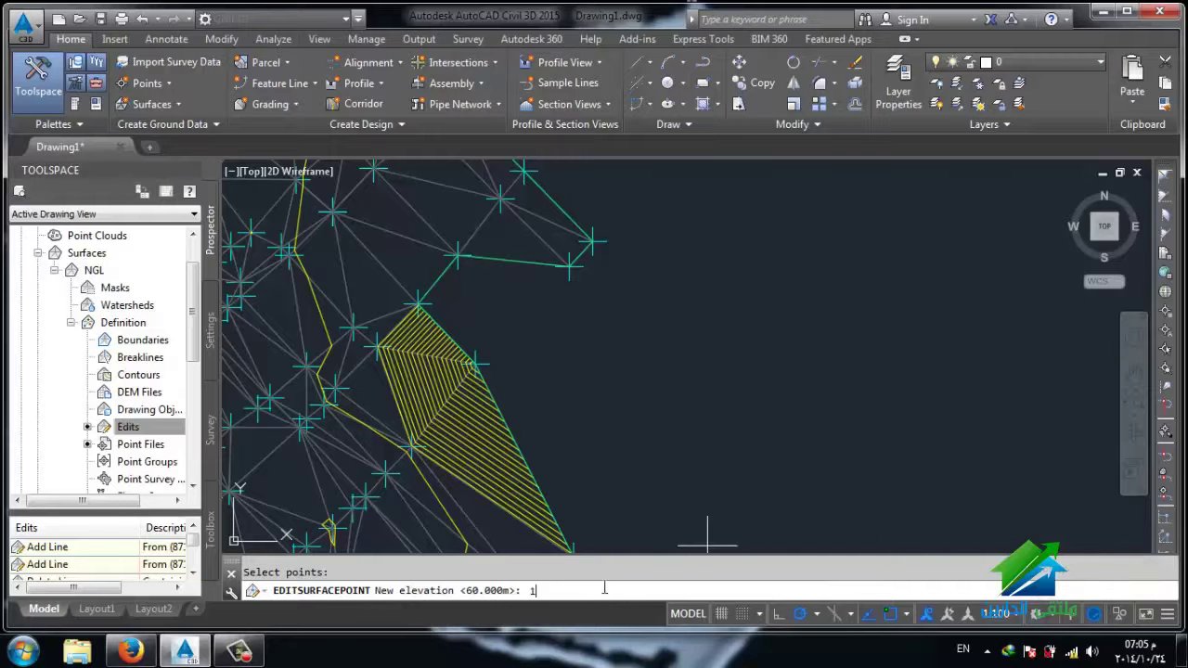
pyautogui.write('13')
# Step: Set the first selected NGL surface point's elevation to 113 m
pyautogui.press('Return')
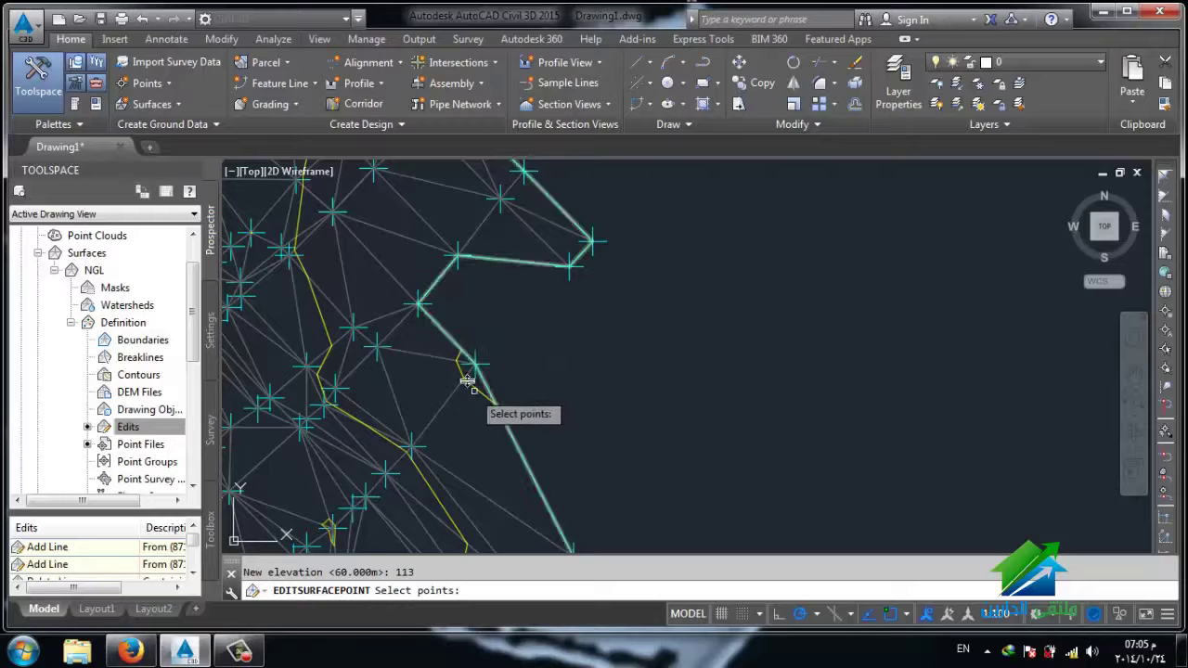
pyautogui.scroll(3, 471, 369)
pyautogui.scroll(2, 477, 360)
pyautogui.scroll(-4, 477, 362)
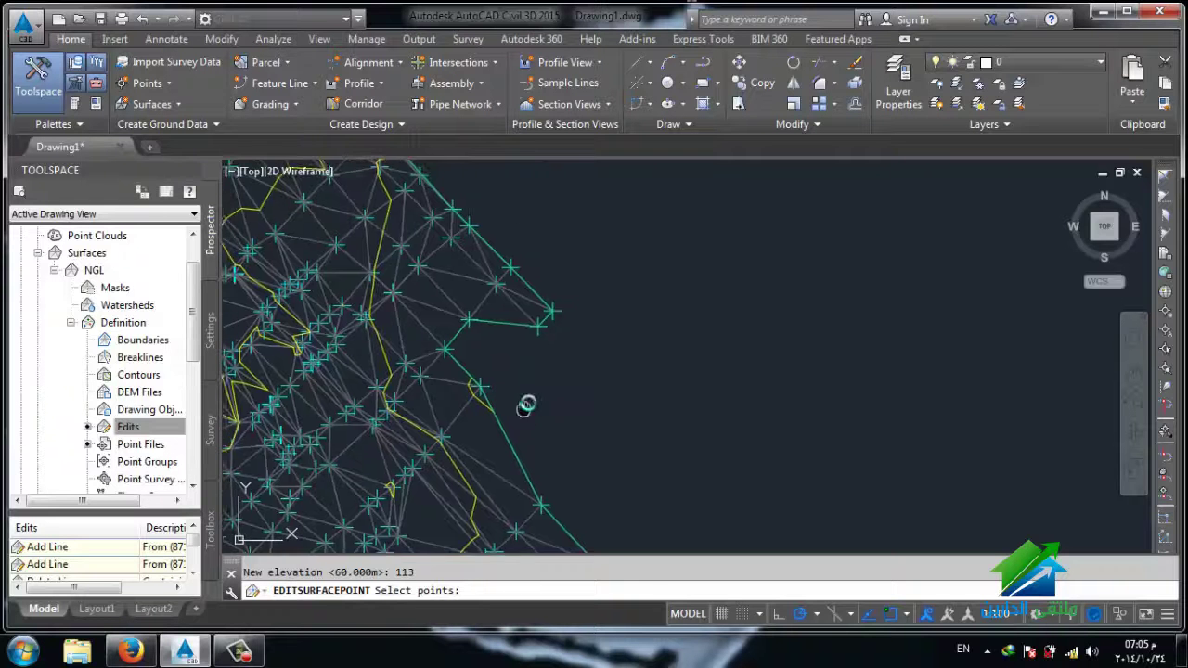
pyautogui.scroll(2, 525, 399)
pyautogui.scroll(1, 520, 373)
# Step: Set a second NGL surface point's elevation to 115 m and end point editing
pyautogui.click(546, 358)
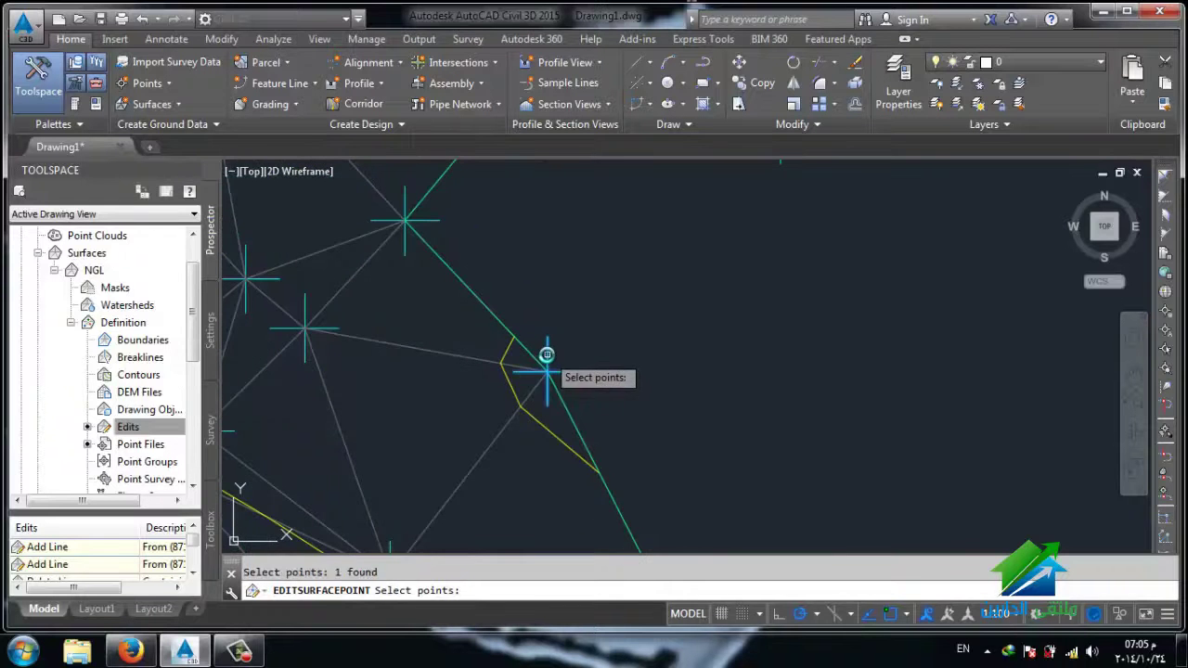
pyautogui.press('Return')
pyautogui.write('115')
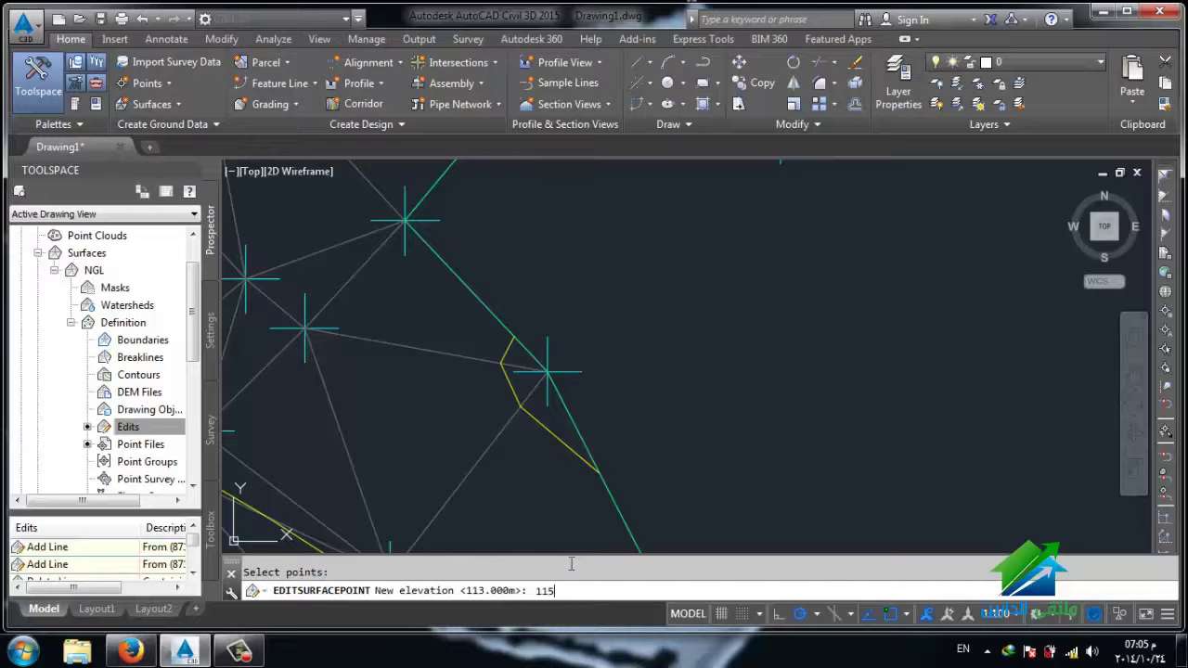
pyautogui.press('Return')
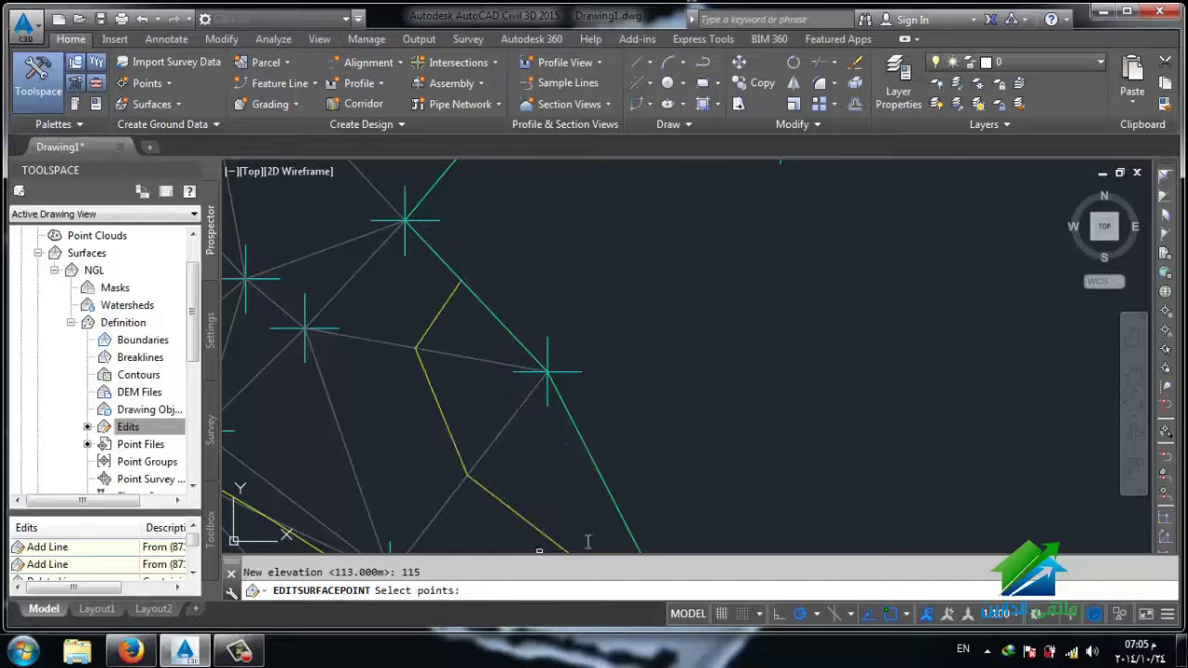
pyautogui.scroll(-2, 572, 388)
pyautogui.scroll(-3, 572, 387)
pyautogui.scroll(-3, 571, 388)
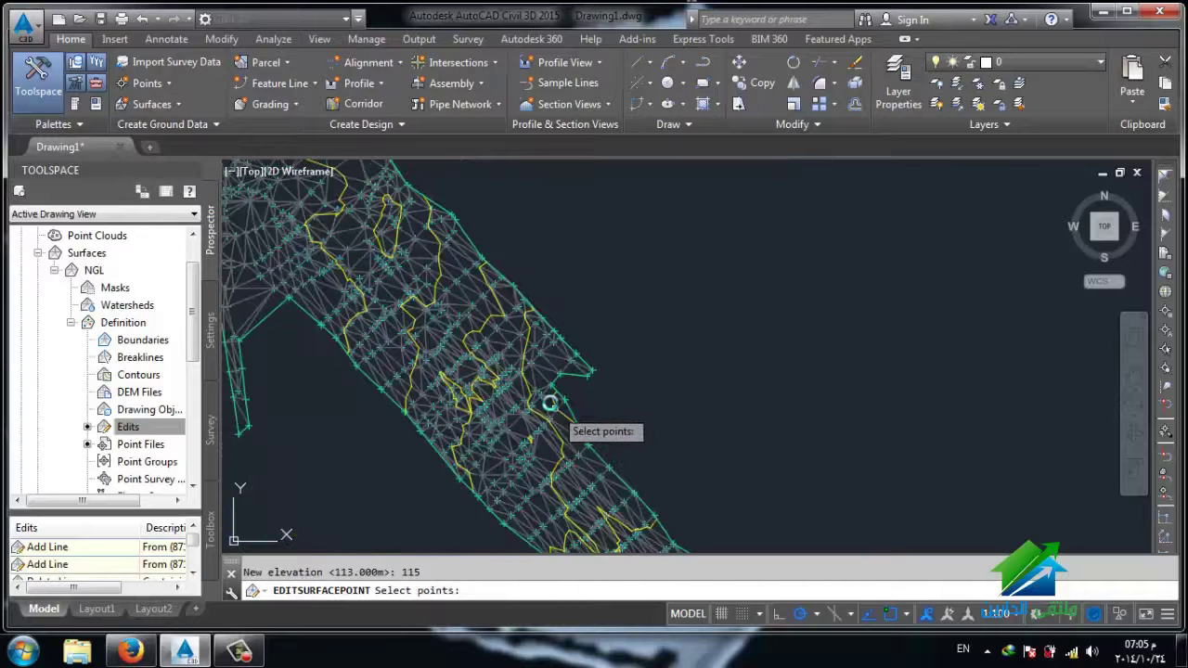
pyautogui.scroll(-1, 560, 380)
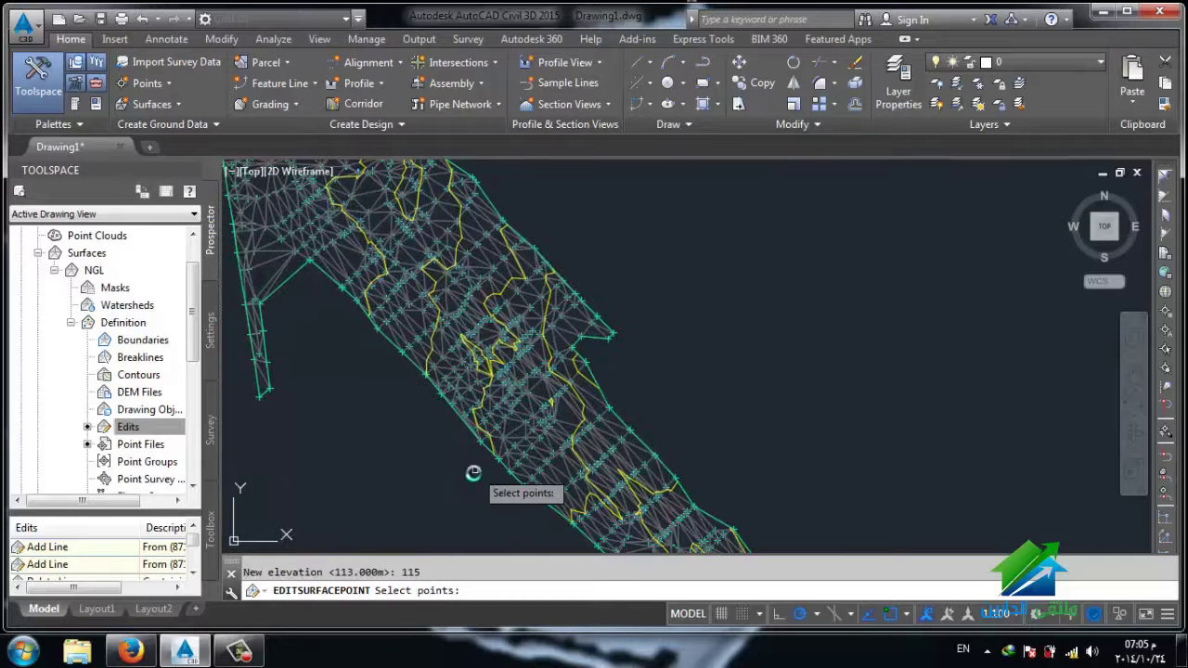
pyautogui.press('Escape')
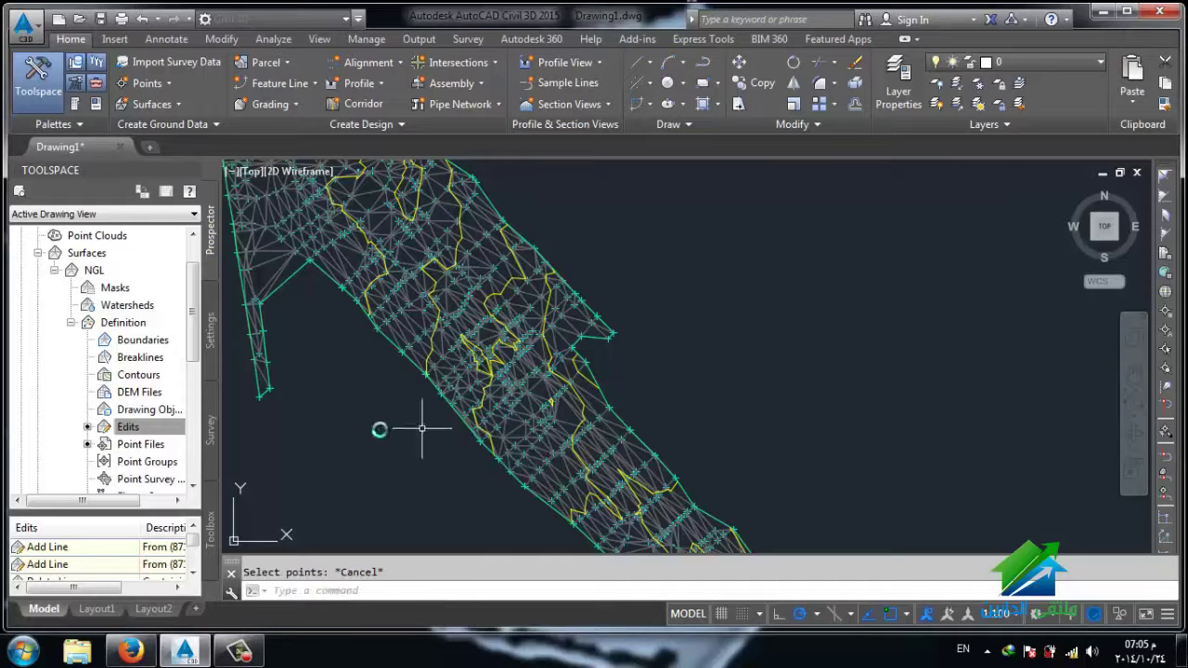
# Step: Move one NGL surface point to a new location using the Edits Move Point option
pyautogui.rightClick(135, 411)
pyautogui.rightClick(129, 428)
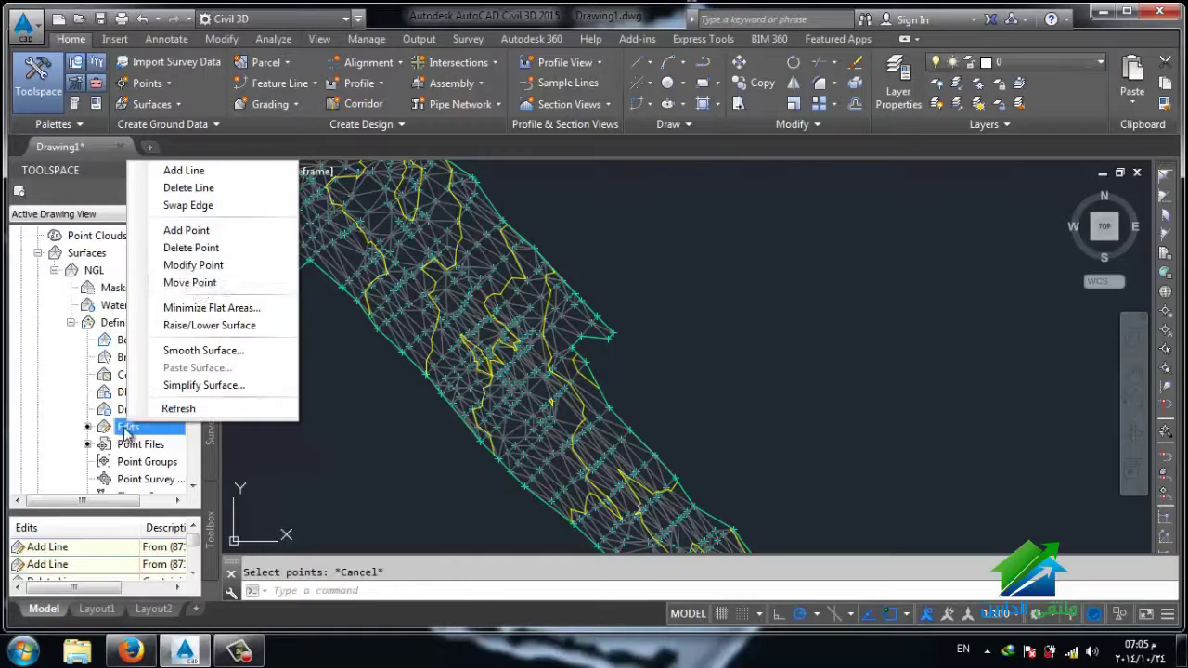
pyautogui.click(201, 288)
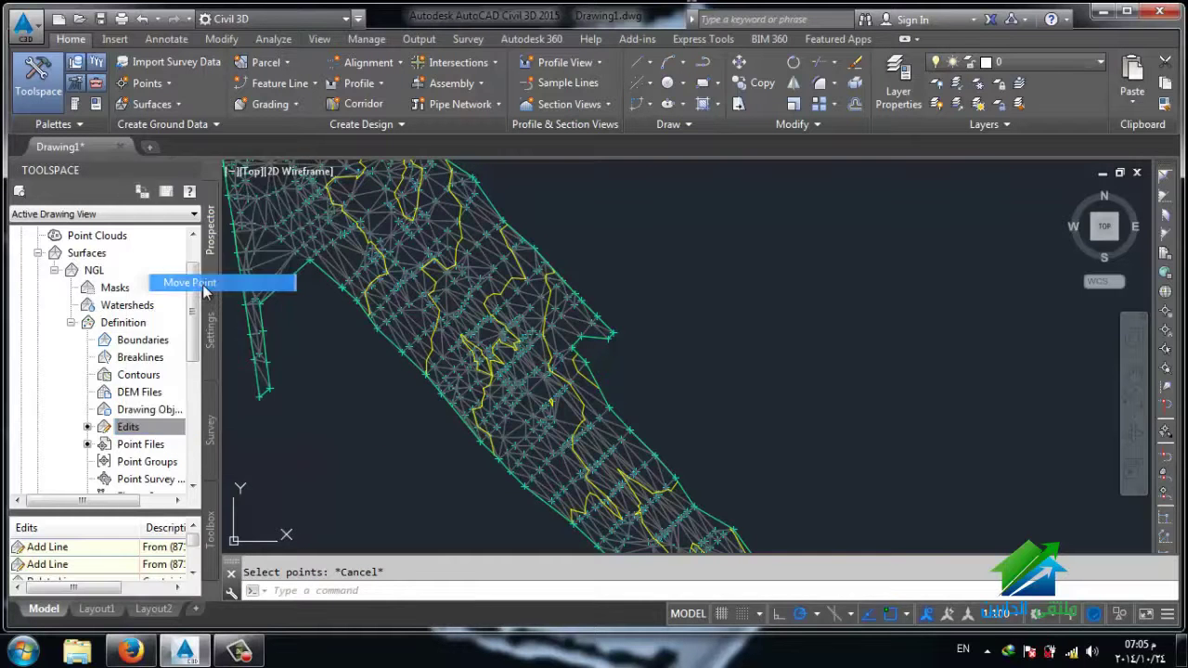
pyautogui.scroll(5, 603, 375)
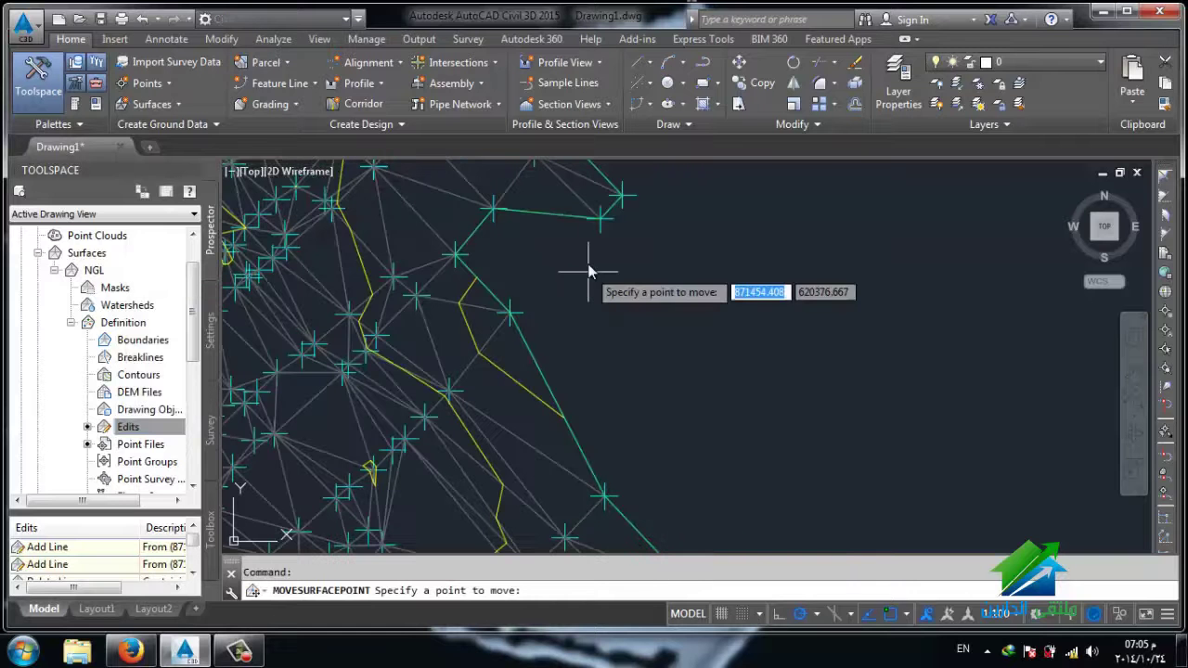
pyautogui.scroll(4, 497, 227)
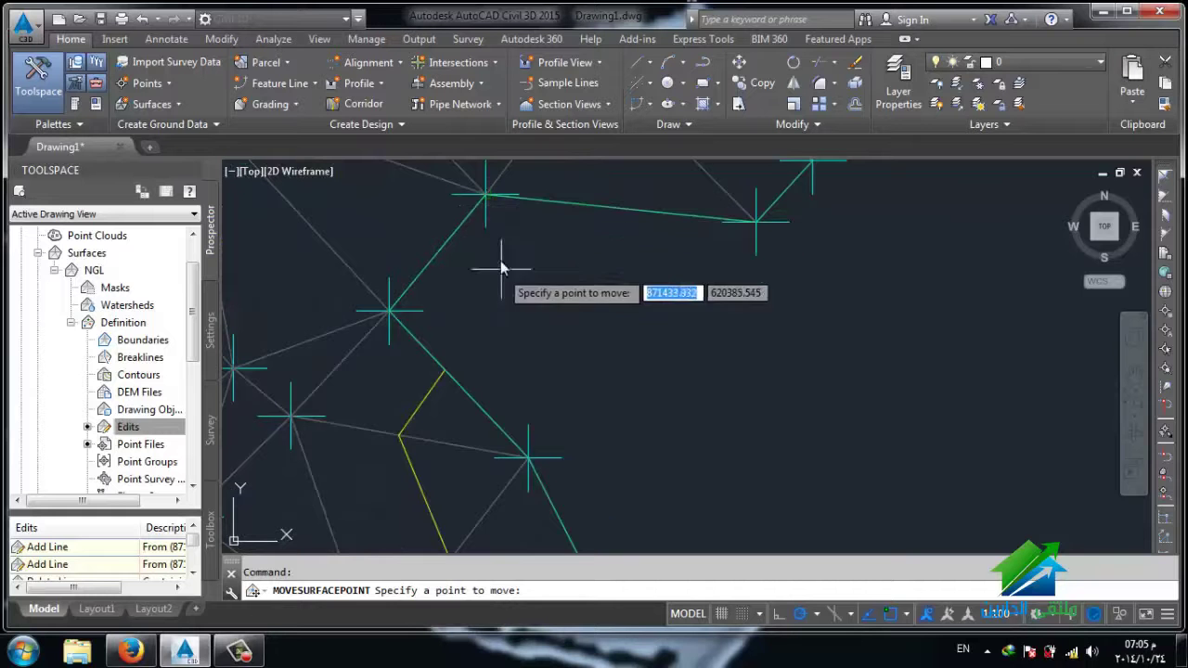
pyautogui.click(483, 193)
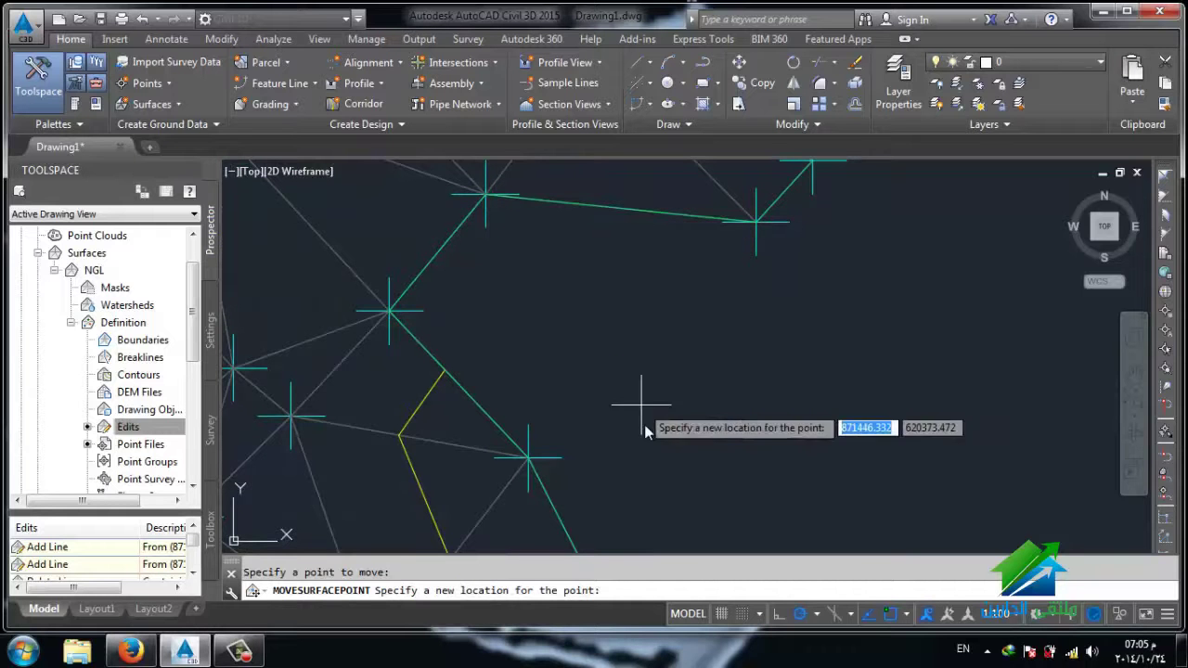
pyautogui.click(702, 431)
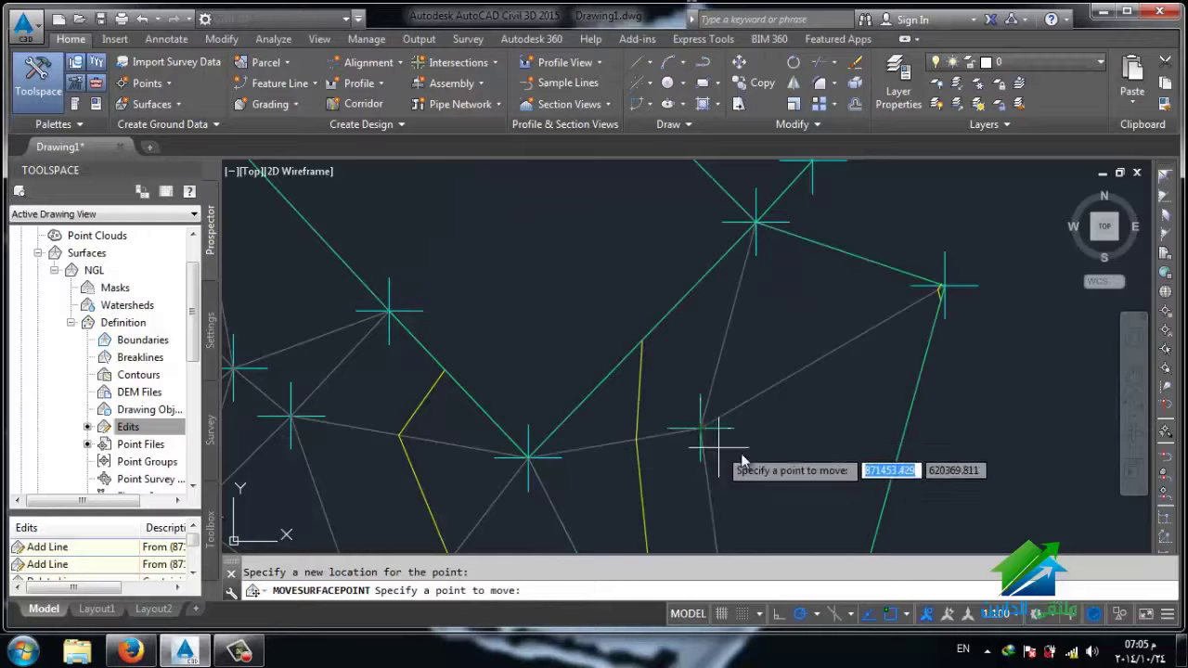
pyautogui.scroll(-5, 660, 389)
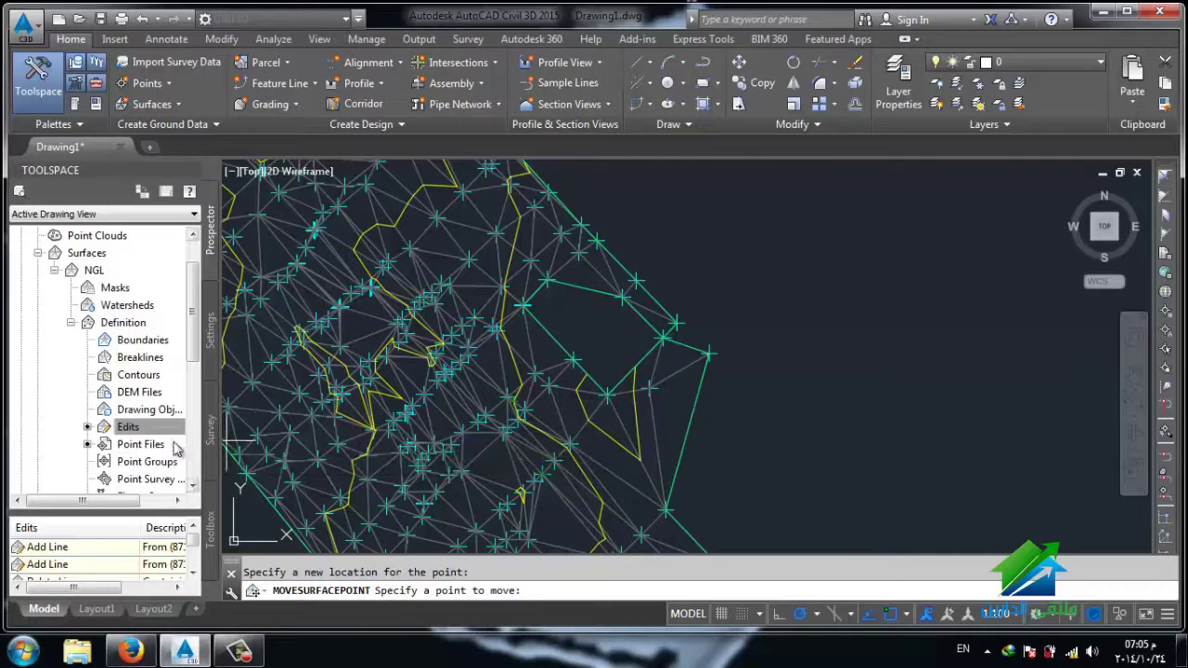
pyautogui.rightClick(127, 430)
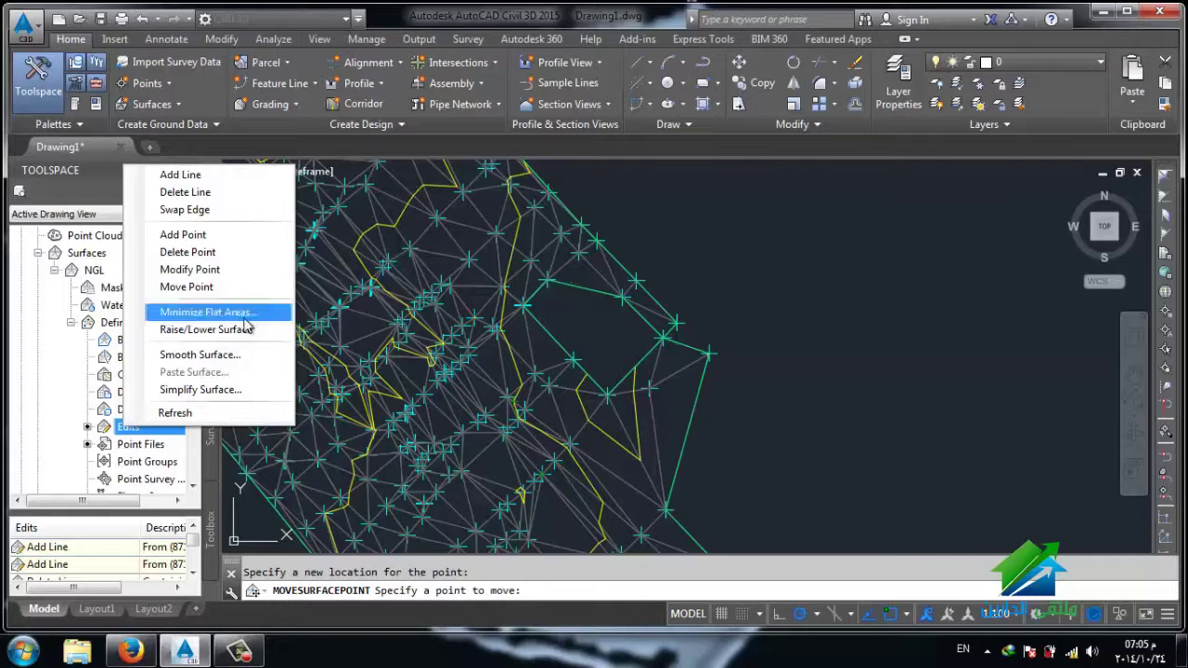
# Step: Add two surface lines to NGL, each joining a pair of surface points
pyautogui.click(230, 176)
pyautogui.click(573, 361)
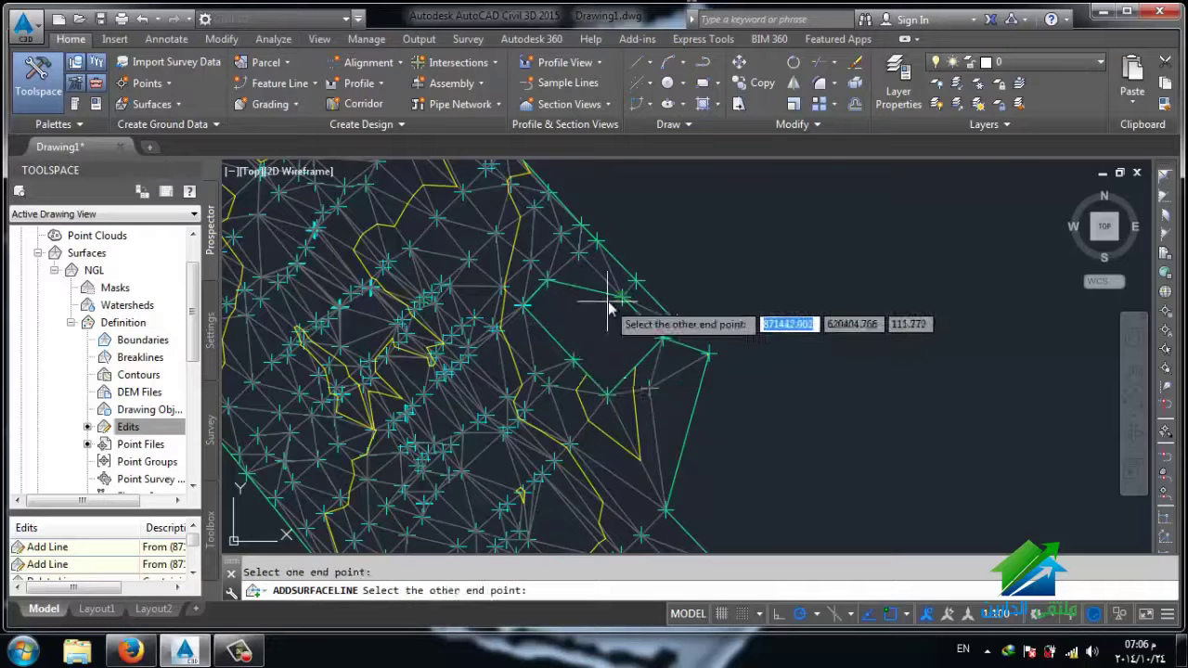
pyautogui.click(619, 298)
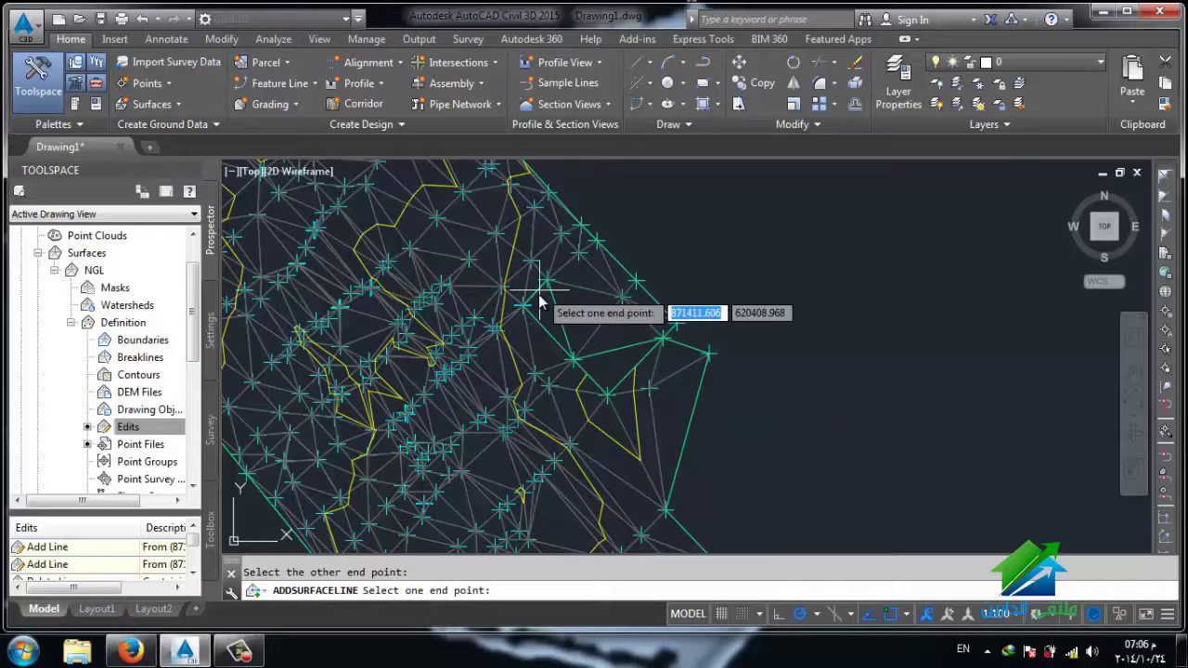
pyautogui.click(674, 324)
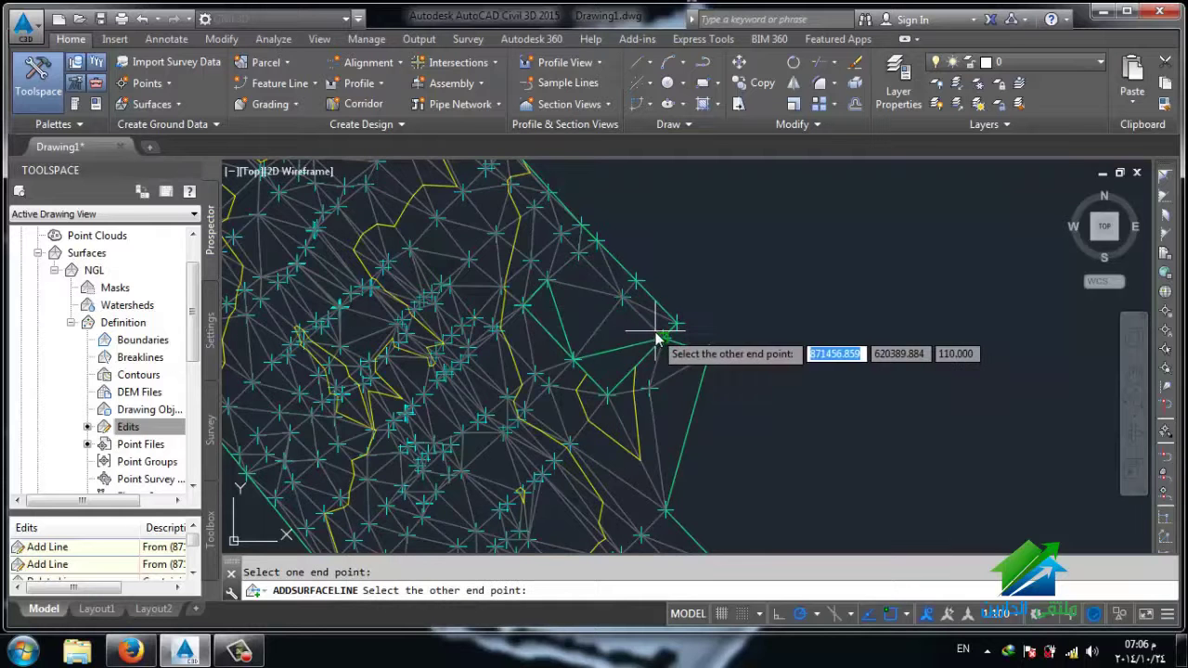
pyautogui.click(656, 338)
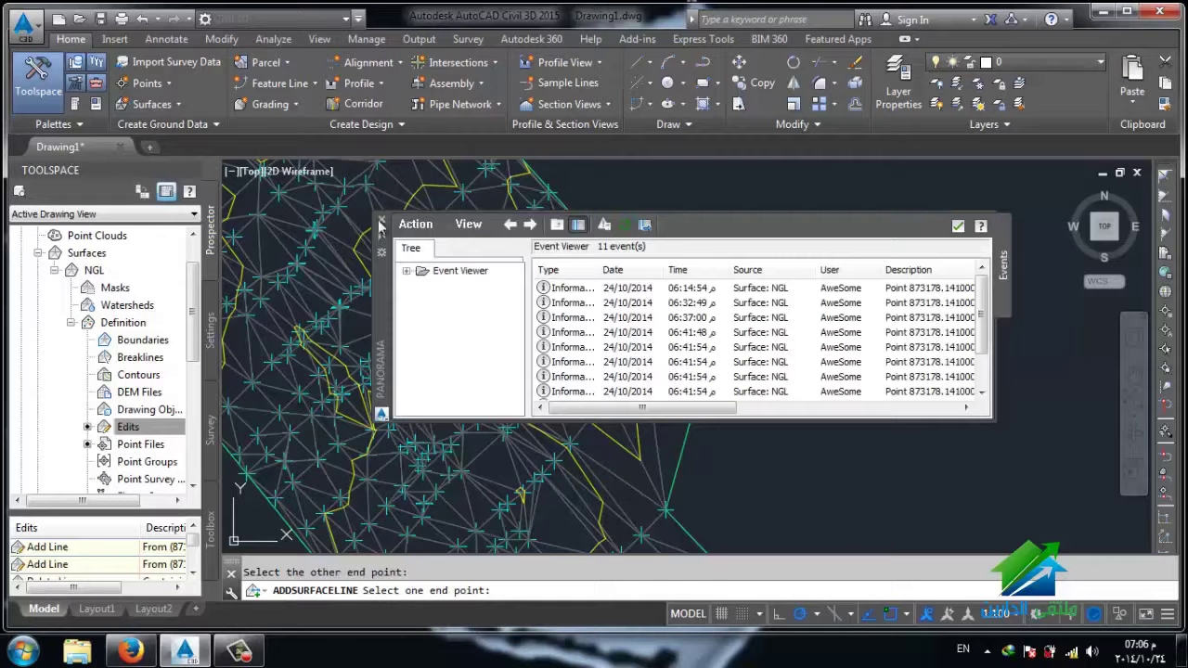
# Step: Close the Panorama event log and end the Add Line command
pyautogui.click(380, 224)
pyautogui.moveTo(628, 417); pyautogui.dragTo(667, 427, button='middle')
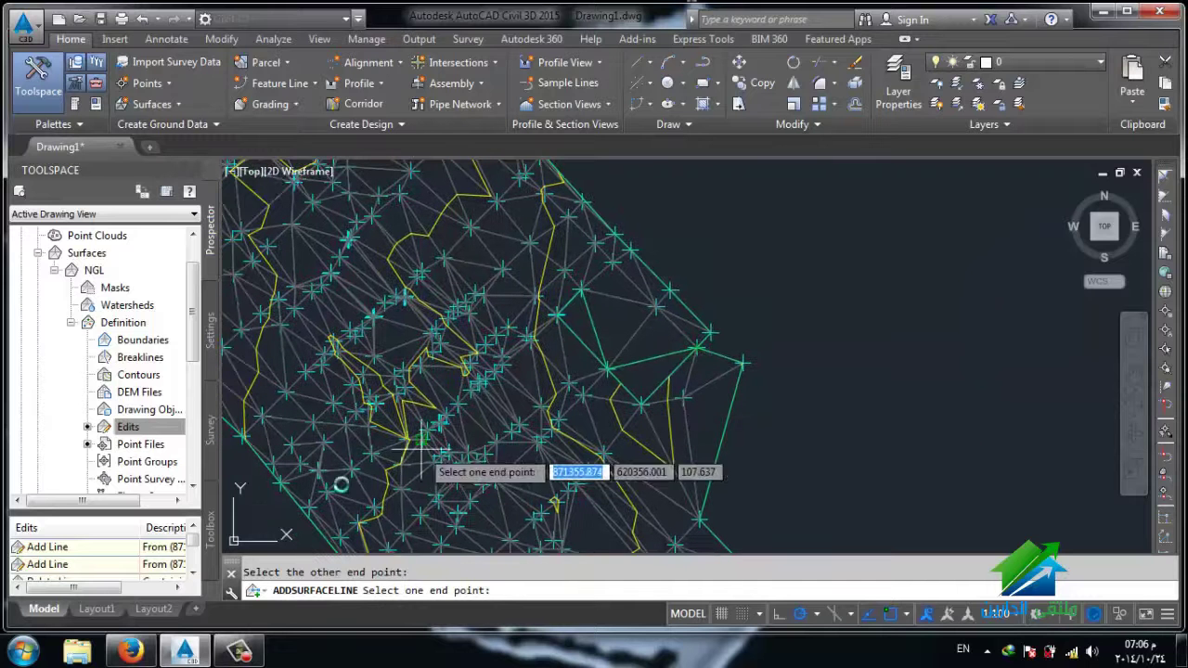
pyautogui.press('Escape')
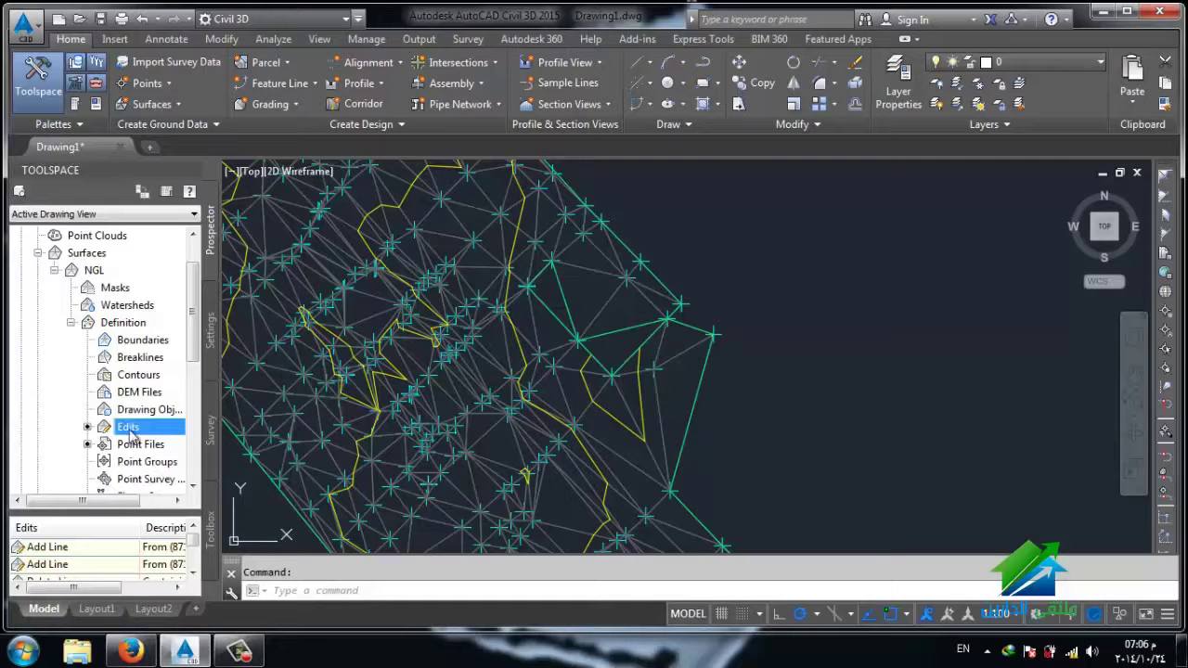
pyautogui.scroll(-2, 312, 418)
pyautogui.scroll(-3, 343, 409)
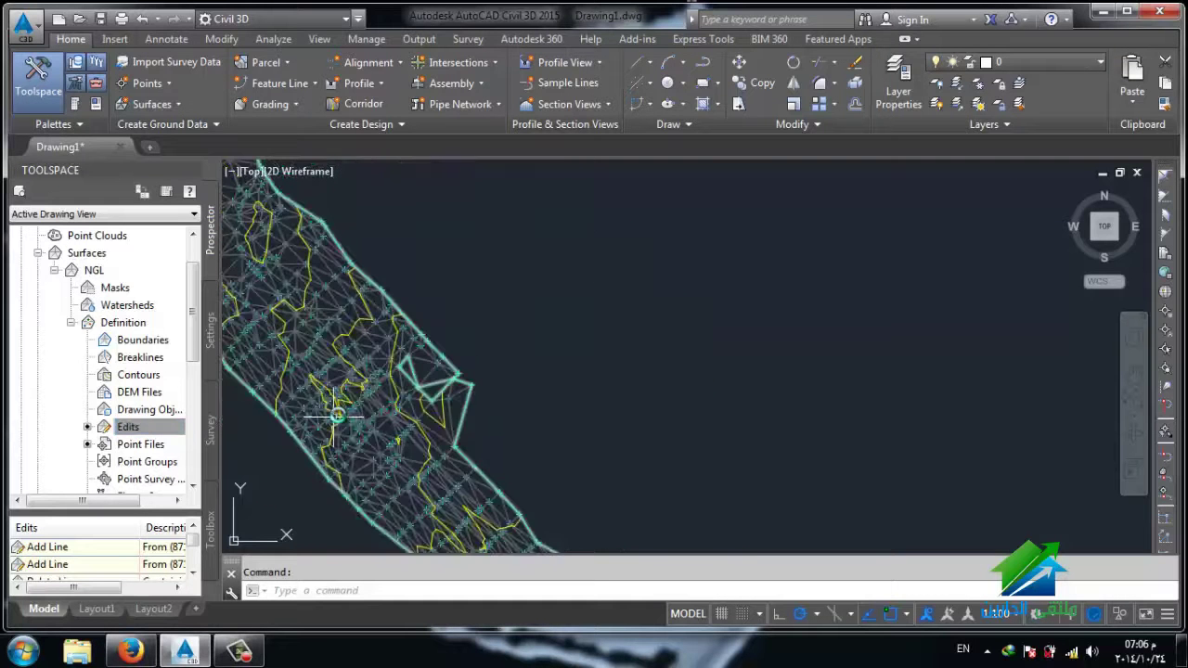
pyautogui.scroll(2, 549, 405)
pyautogui.moveTo(511, 386); pyautogui.dragTo(562, 443, button='middle')
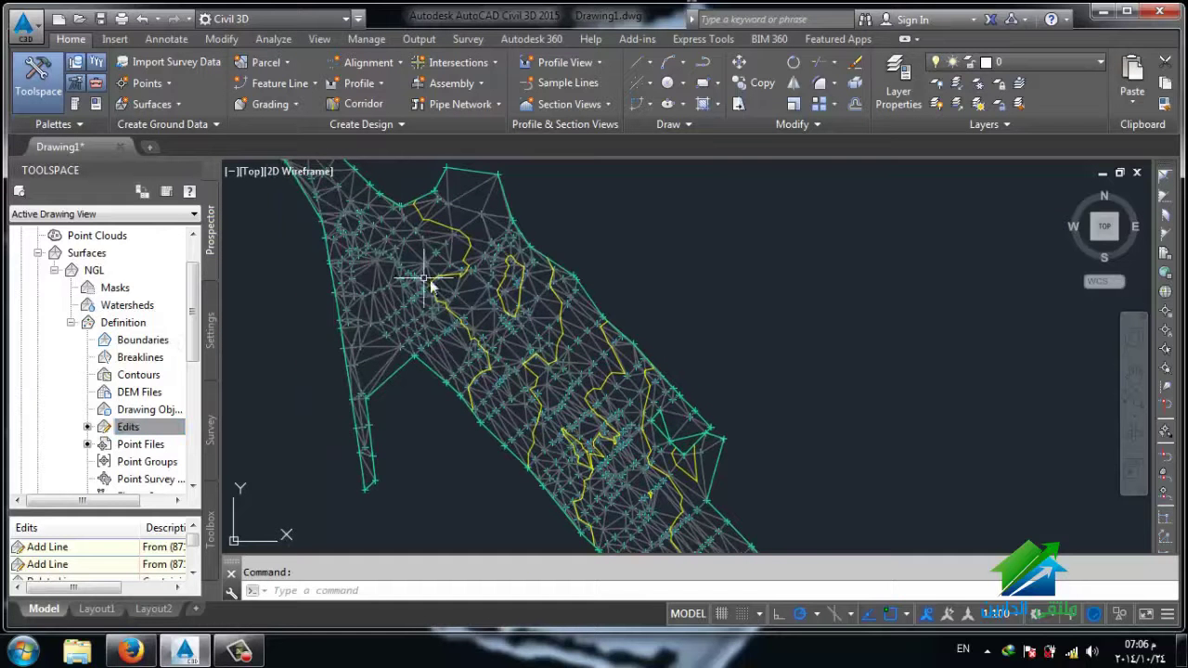
pyautogui.scroll(1, 434, 269)
pyautogui.scroll(1, 436, 263)
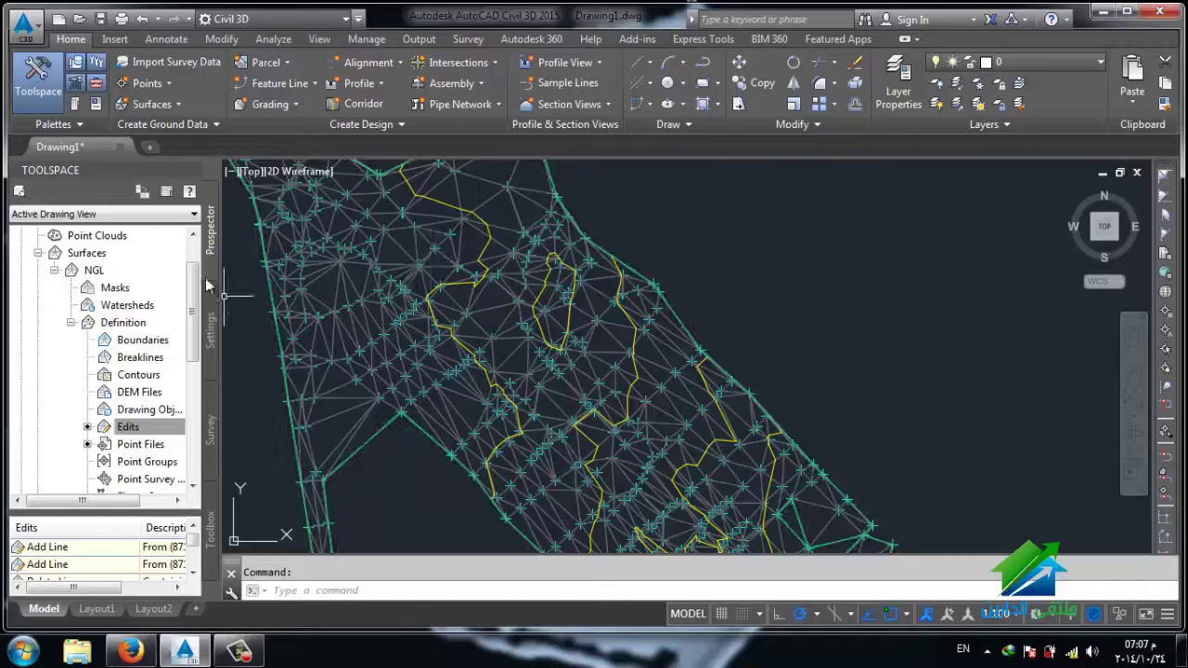
# Step: Turn off Points and Triangles in the NGL surface style and apply it
pyautogui.rightClick(116, 256)
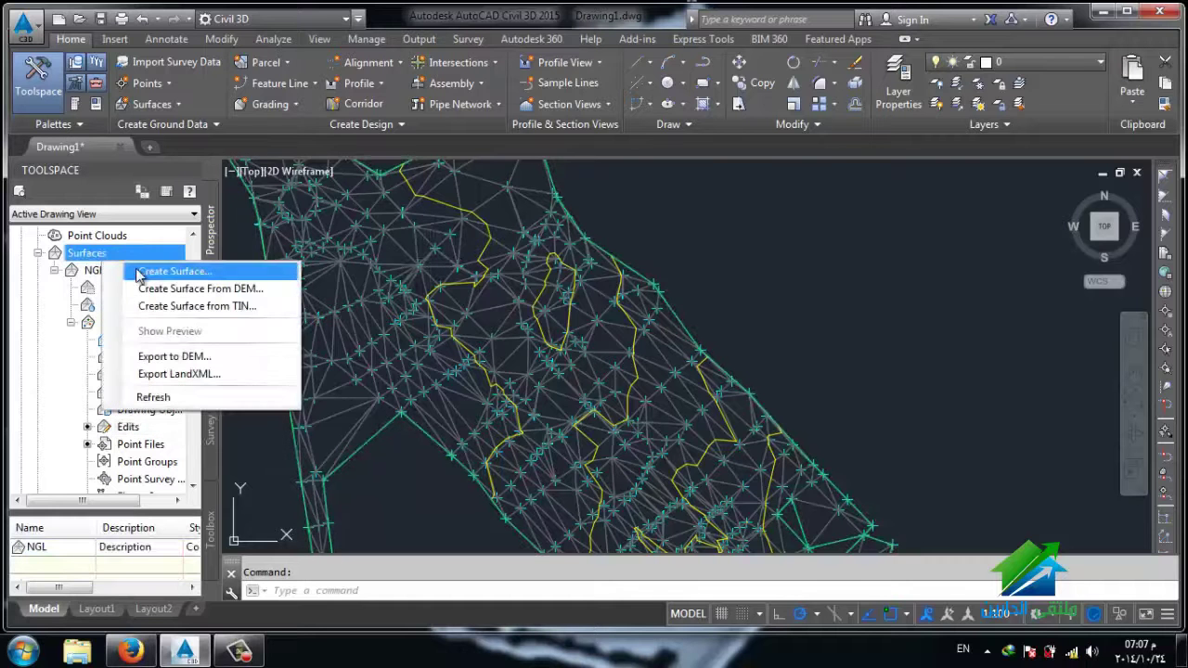
pyautogui.click(93, 270)
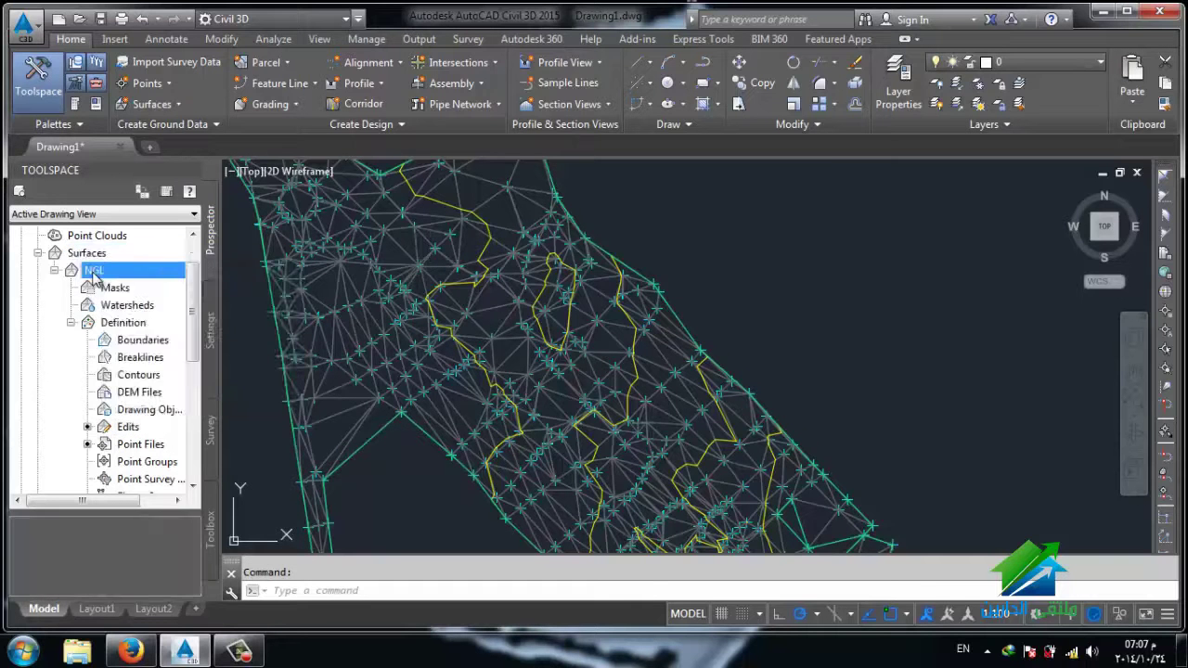
pyautogui.rightClick(97, 272)
pyautogui.click(141, 283)
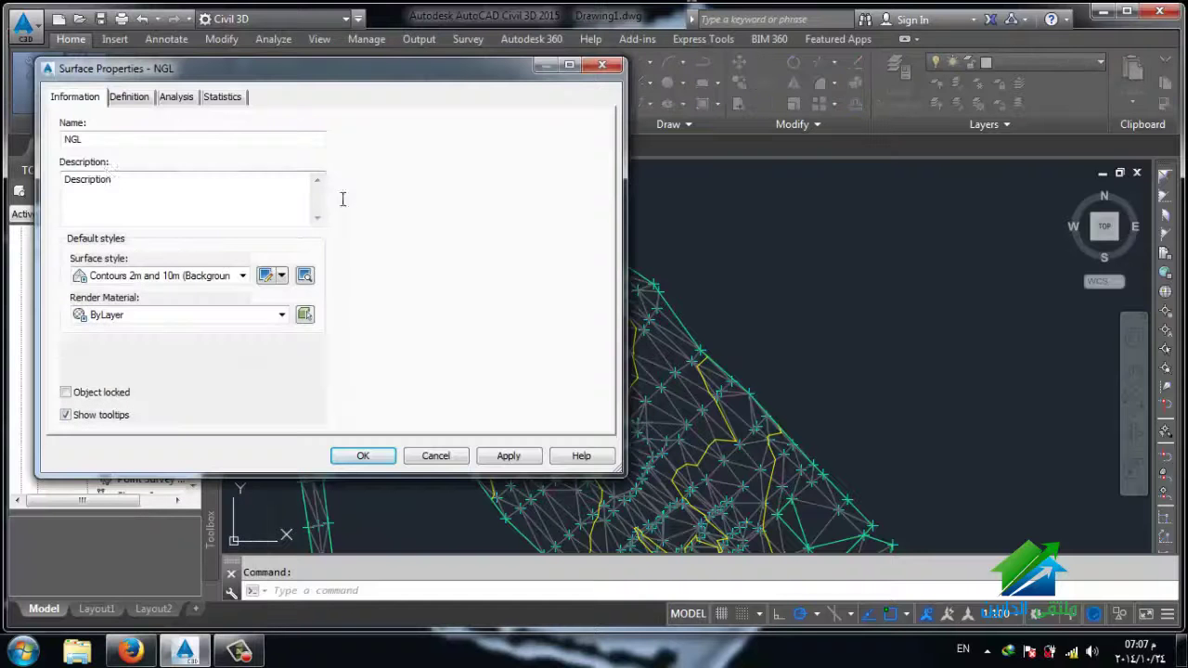
pyautogui.click(264, 278)
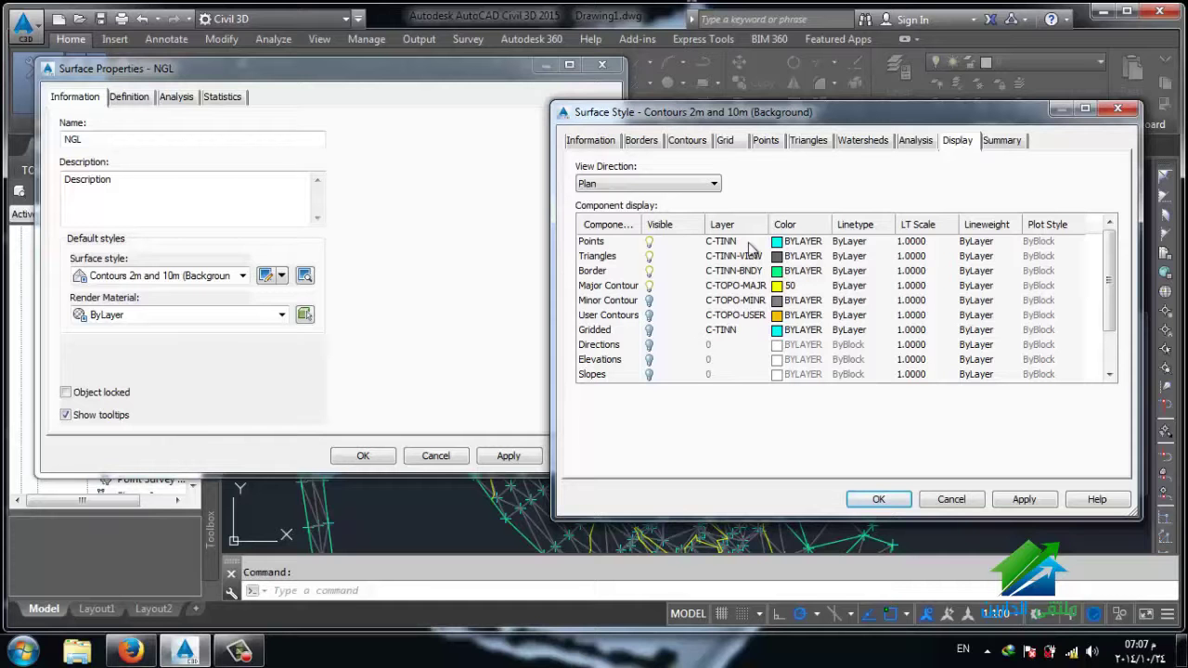
pyautogui.click(650, 259)
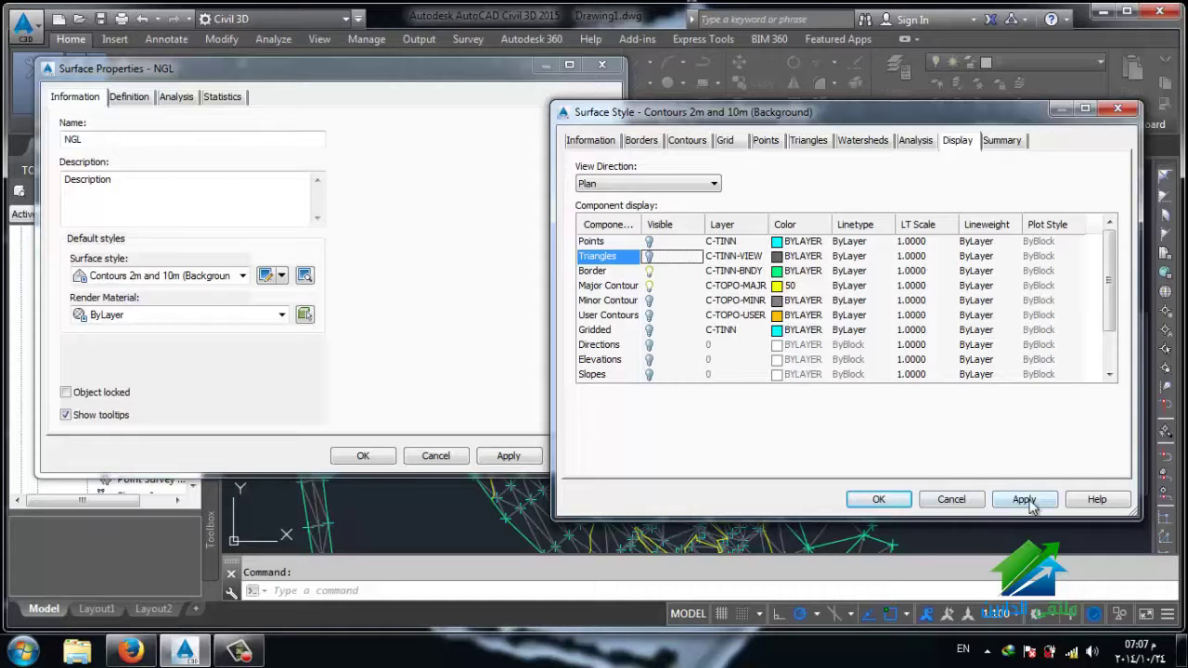
pyautogui.click(878, 500)
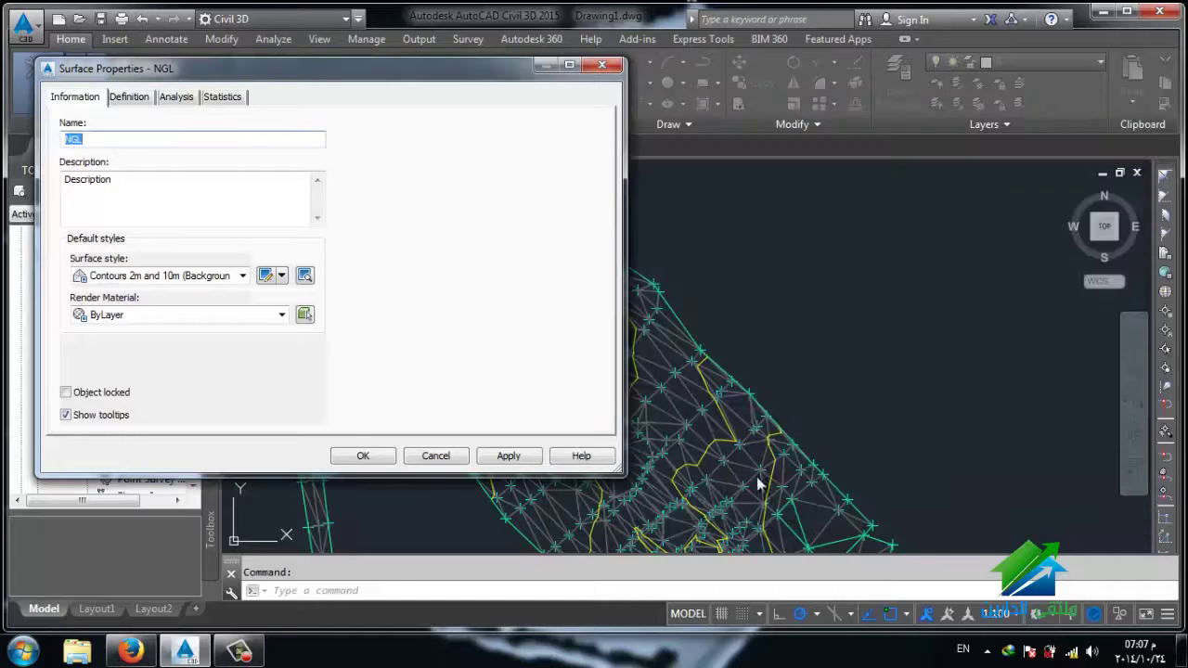
pyautogui.click(507, 455)
pyautogui.click(363, 456)
pyautogui.scroll(-3, 492, 399)
pyautogui.moveTo(488, 405)
pyautogui.mouseDown(button='middle')
pyautogui.moveTo(502, 397)
pyautogui.moveTo(594, 432)
pyautogui.mouseUp(button='middle')
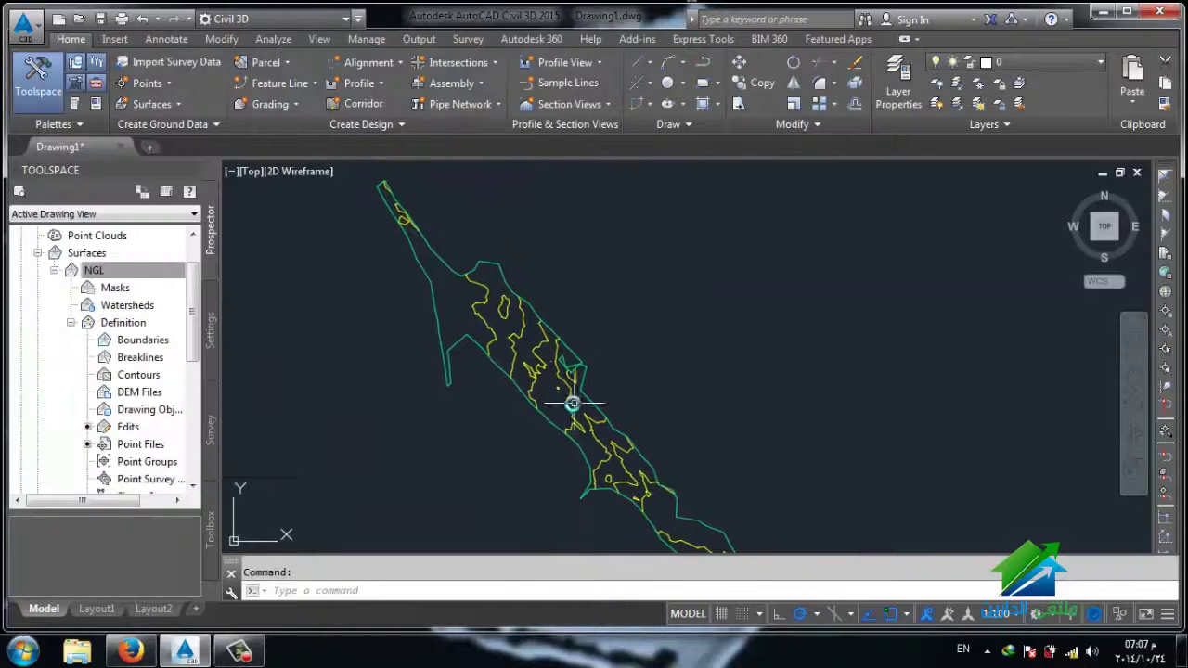
# Step: Turn on Minor Contour display in the NGL surface style and apply it
pyautogui.rightClick(93, 269)
pyautogui.click(114, 276)
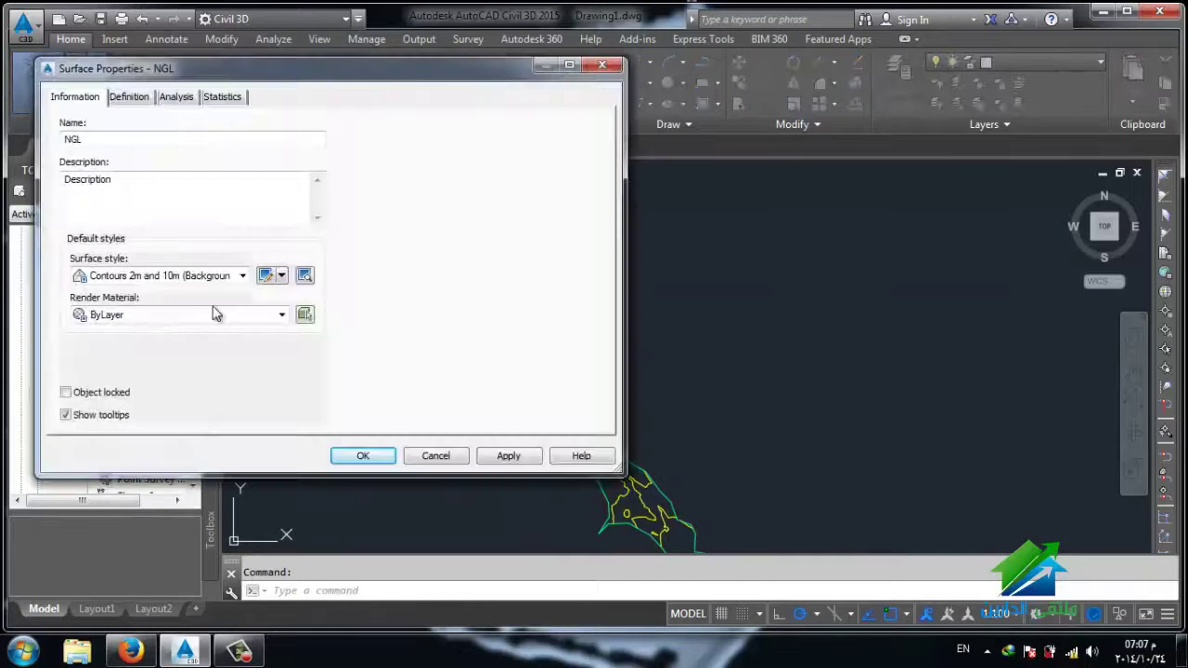
pyautogui.click(267, 279)
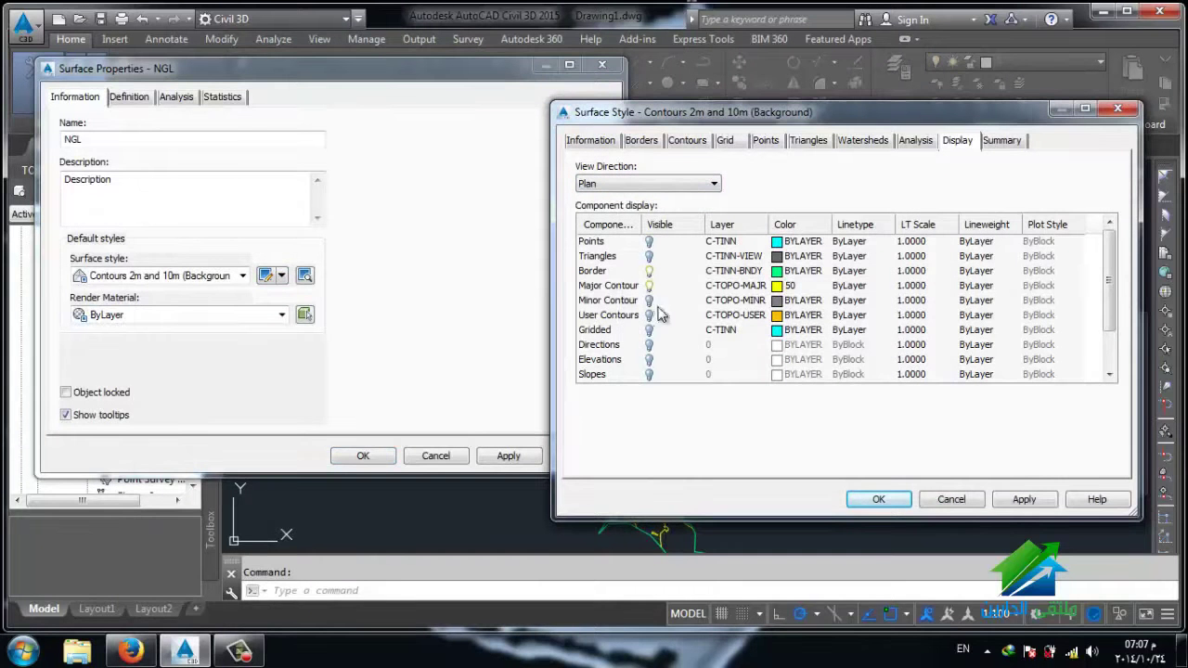
pyautogui.click(878, 501)
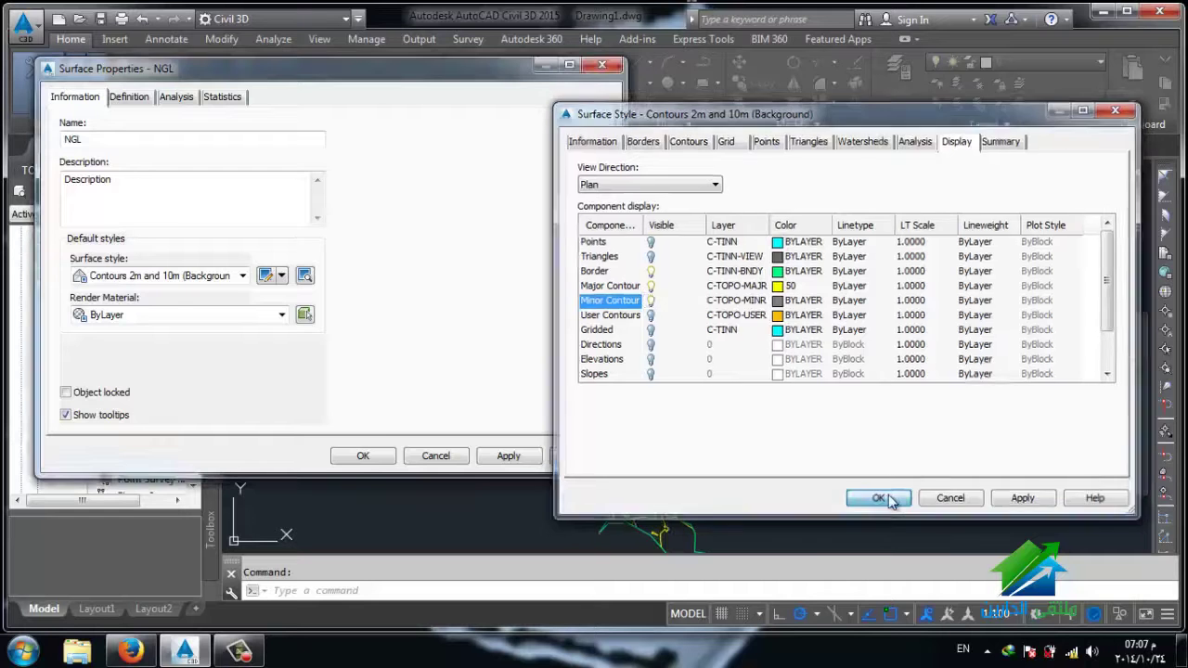
pyautogui.click(389, 453)
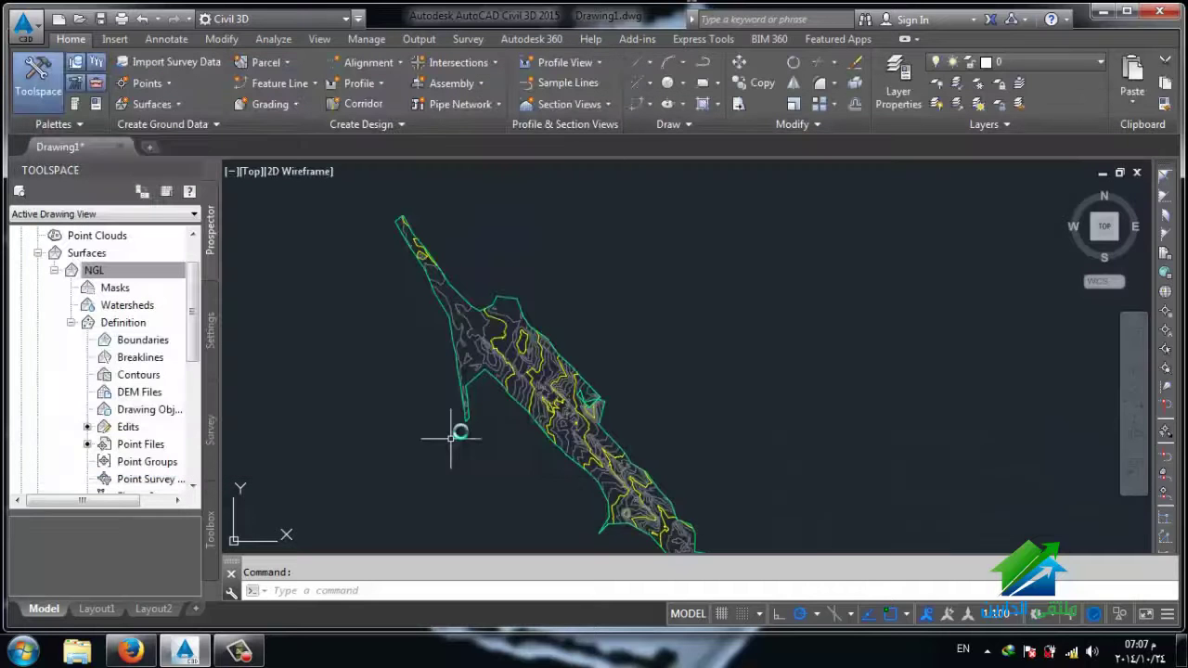
pyautogui.scroll(2, 487, 374)
pyautogui.scroll(2, 504, 398)
pyautogui.scroll(2, 490, 403)
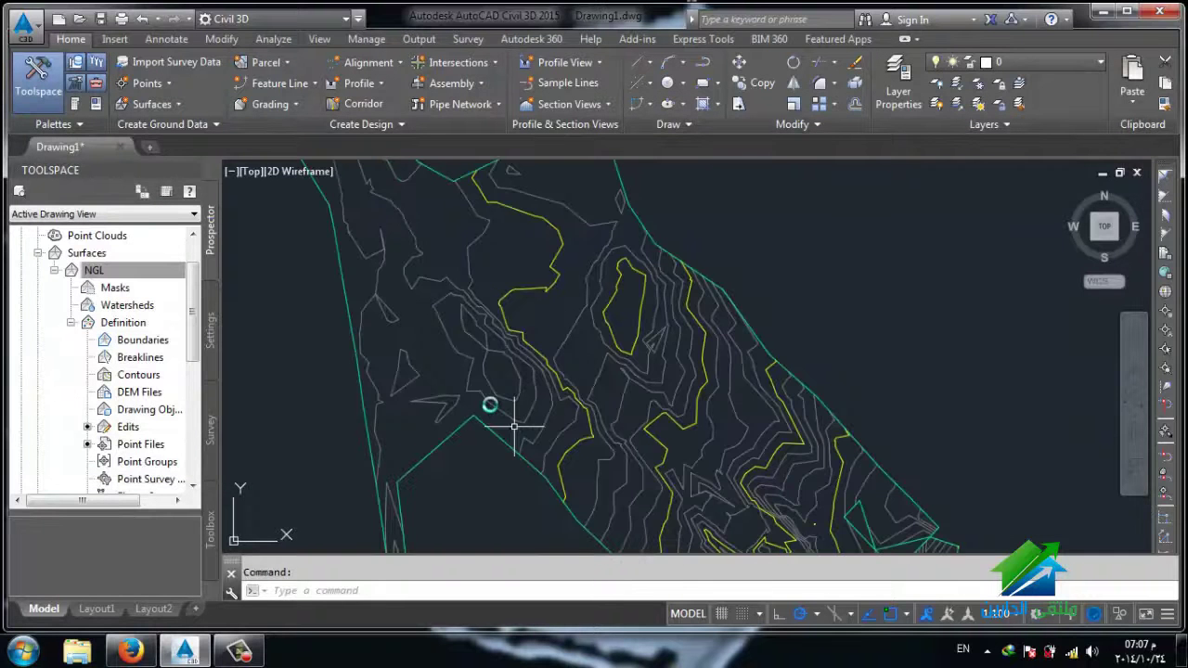
pyautogui.scroll(1, 500, 409)
pyautogui.scroll(-3, 482, 411)
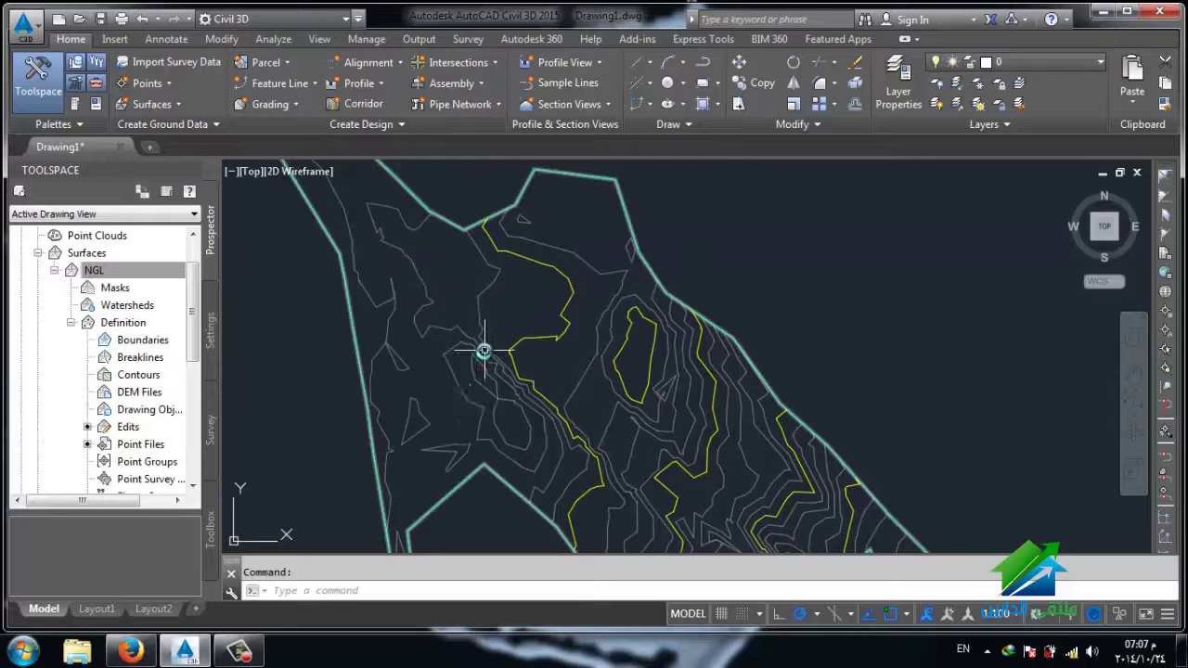
pyautogui.scroll(-2, 480, 358)
pyautogui.scroll(-2, 464, 339)
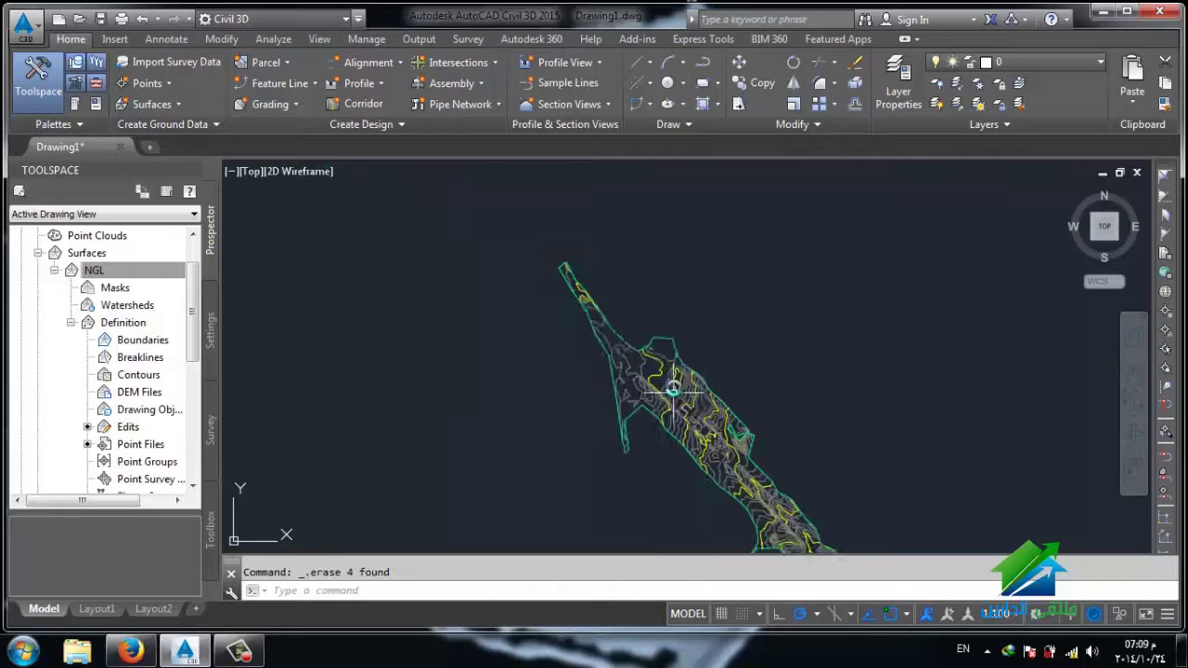
pyautogui.scroll(1, 516, 353)
pyautogui.scroll(1, 586, 352)
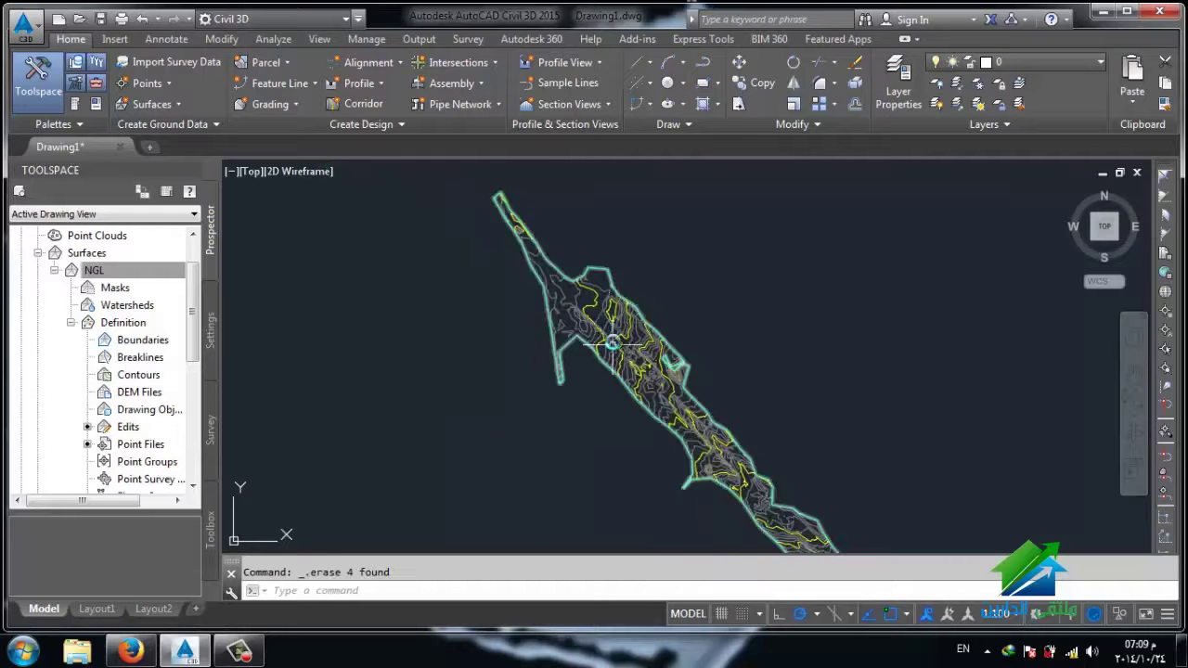
pyautogui.scroll(2, 588, 355)
pyautogui.scroll(2, 590, 357)
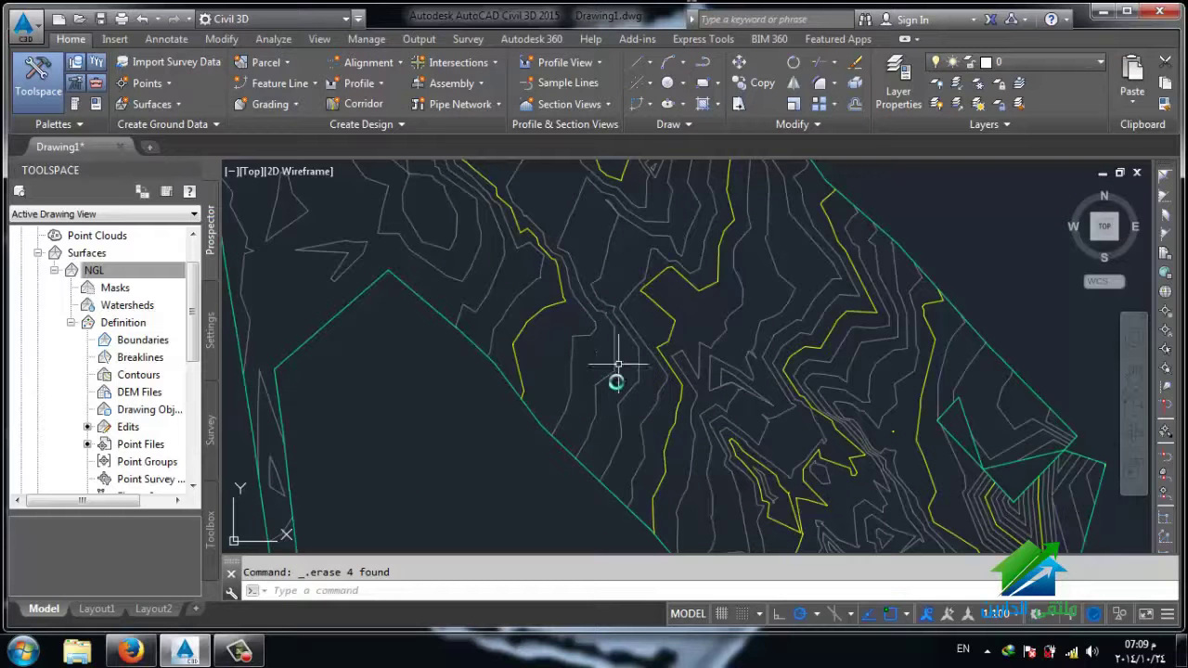
# Step: Add Contour - Single labels such as 105.50 and 105.00 to chosen NGL contours
pyautogui.click(587, 385)
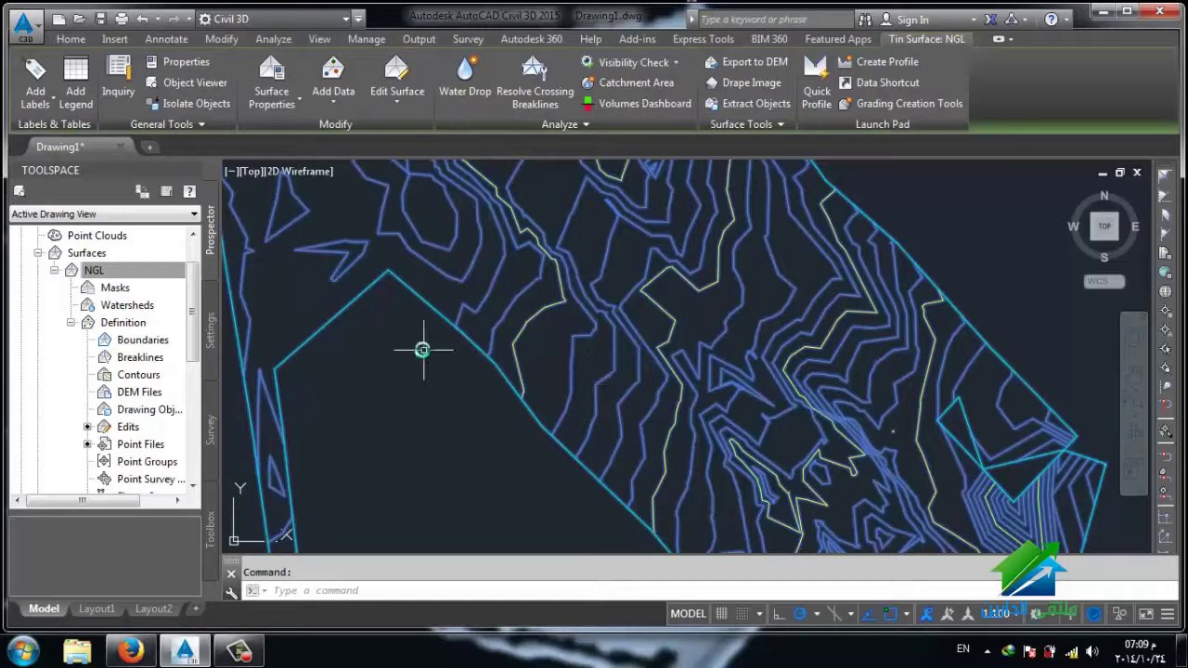
pyautogui.click(53, 102)
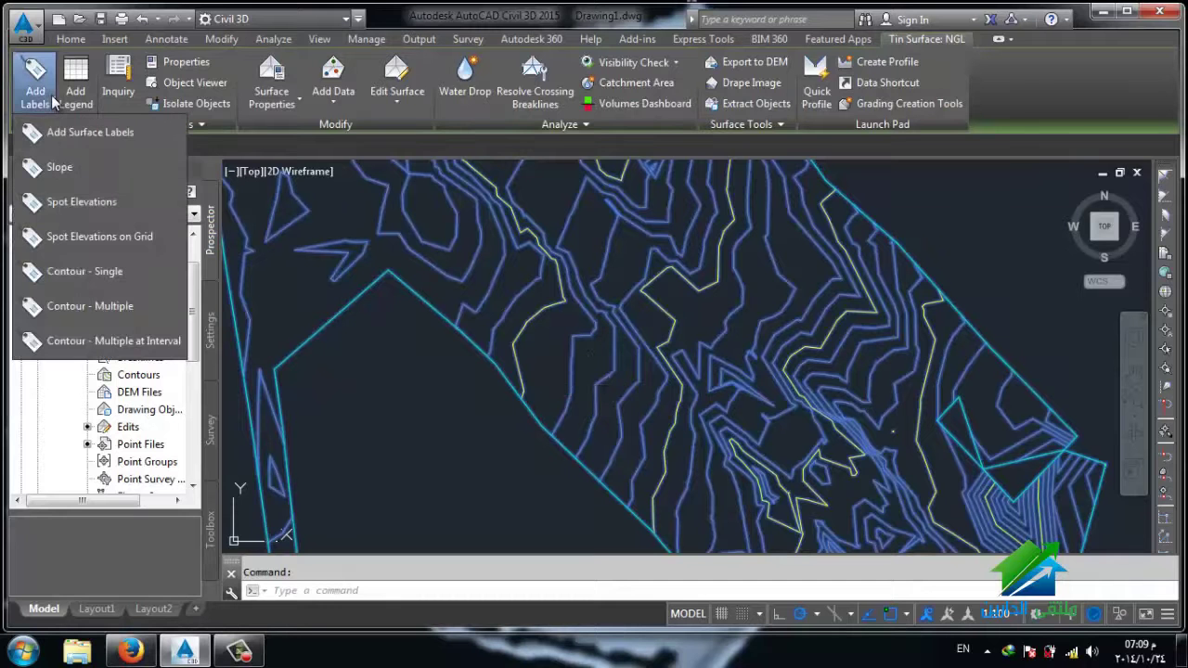
pyautogui.click(105, 279)
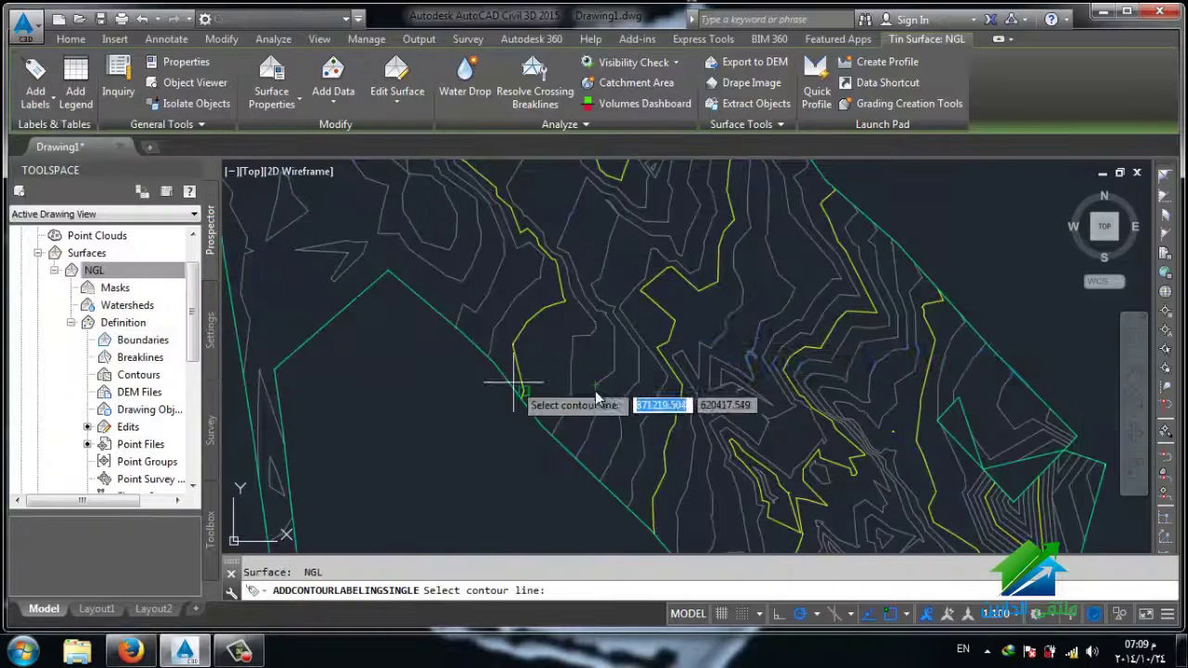
pyautogui.scroll(2, 730, 334)
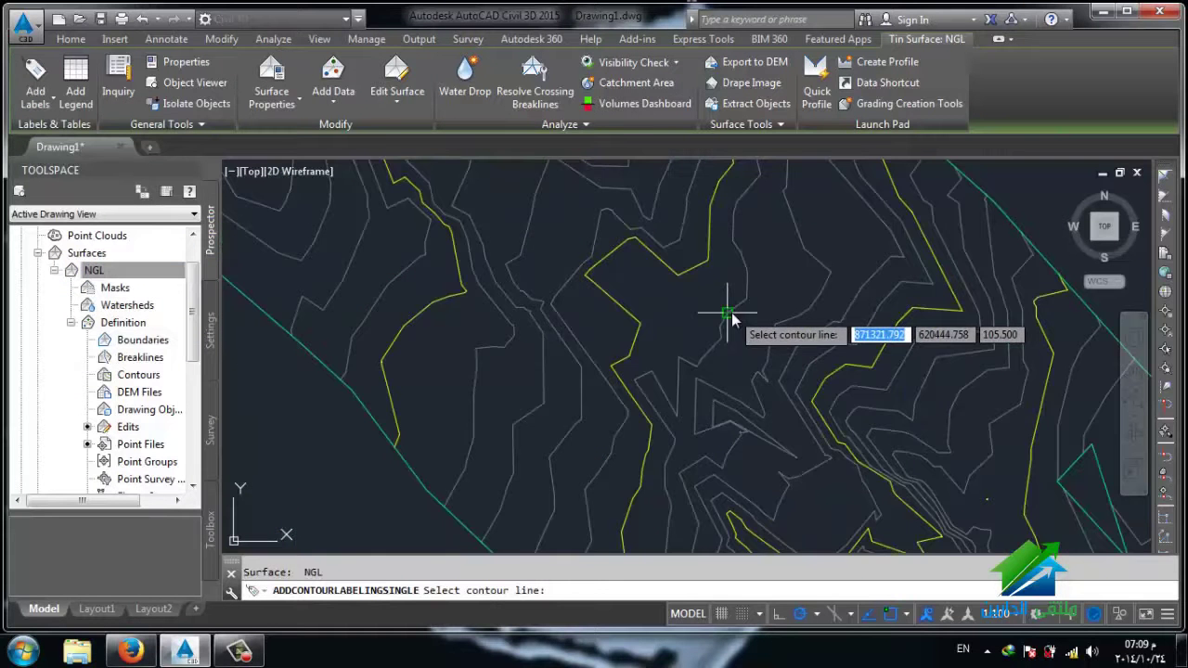
pyautogui.scroll(2, 728, 315)
pyautogui.scroll(2, 714, 278)
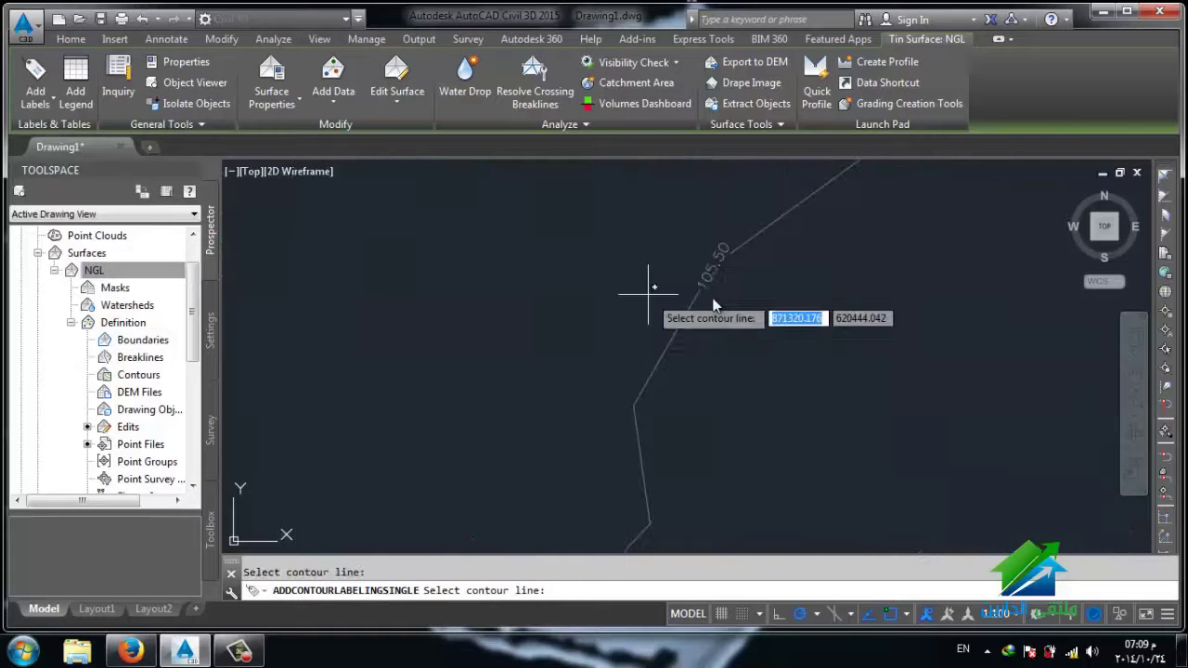
pyautogui.scroll(-3, 664, 297)
pyautogui.scroll(-2, 634, 329)
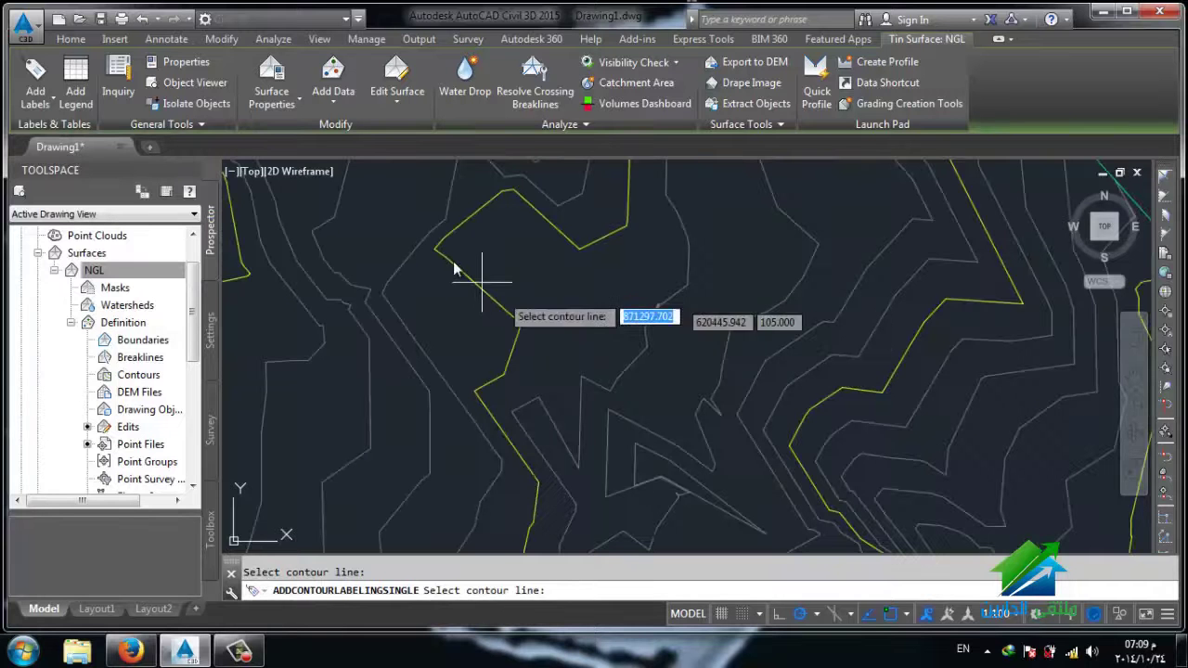
pyautogui.scroll(3, 431, 260)
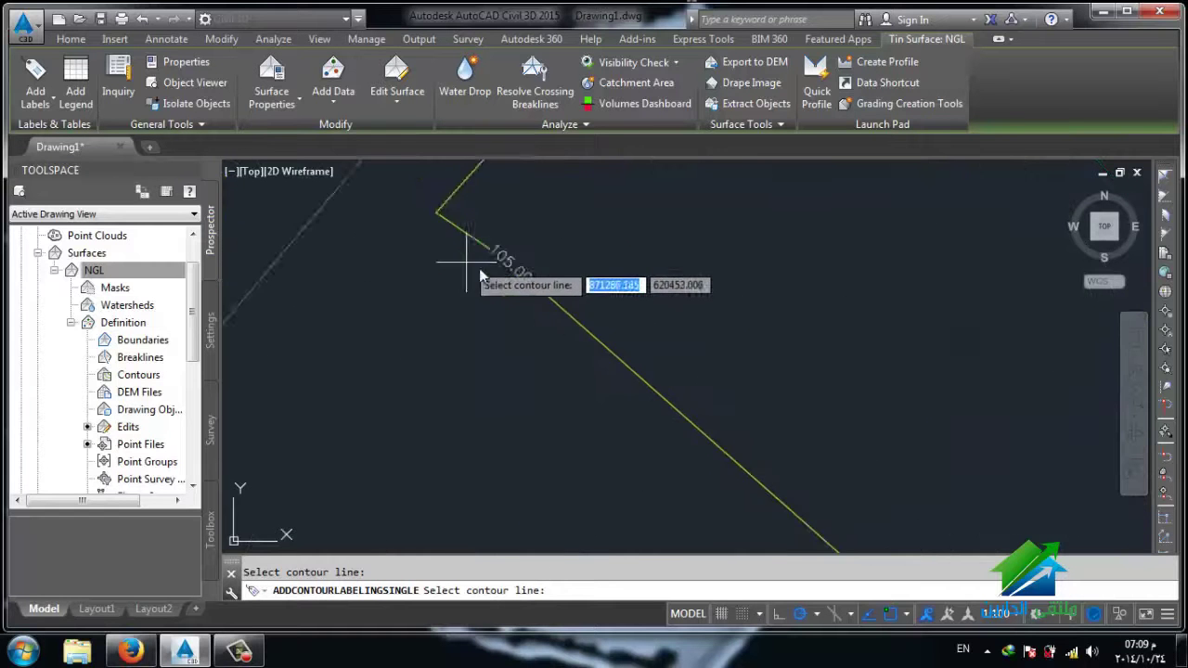
pyautogui.scroll(1, 480, 276)
pyautogui.scroll(1, 543, 266)
pyautogui.scroll(-5, 588, 340)
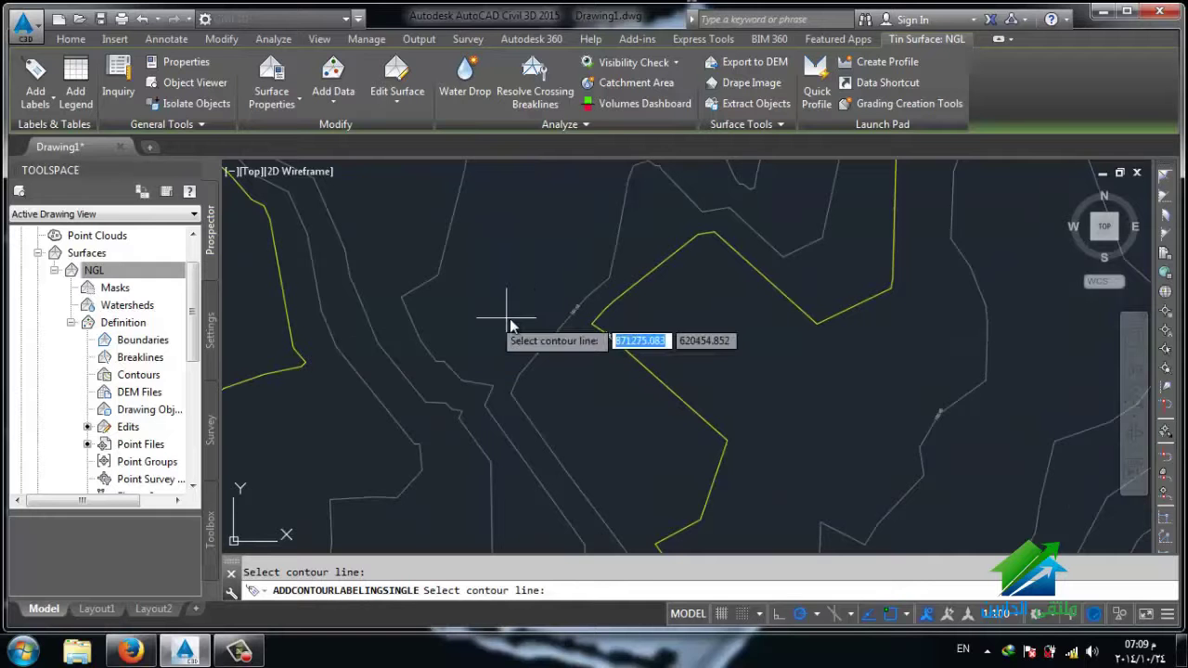
pyautogui.scroll(-2, 617, 399)
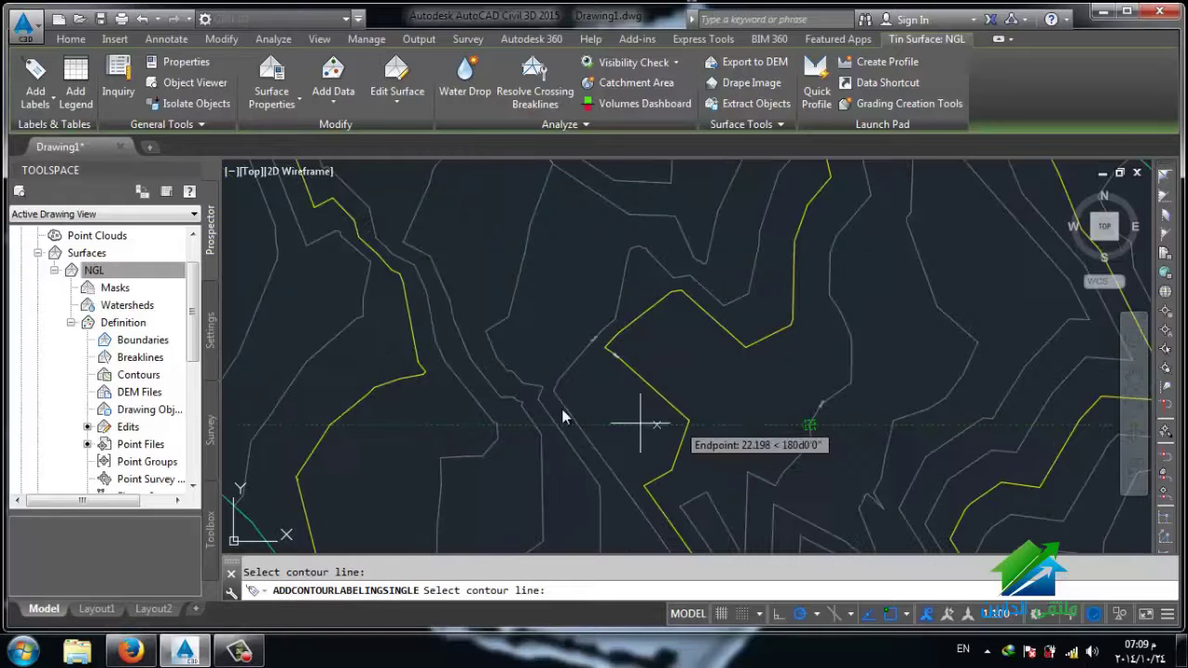
pyautogui.press('Escape')
pyautogui.press('Escape')
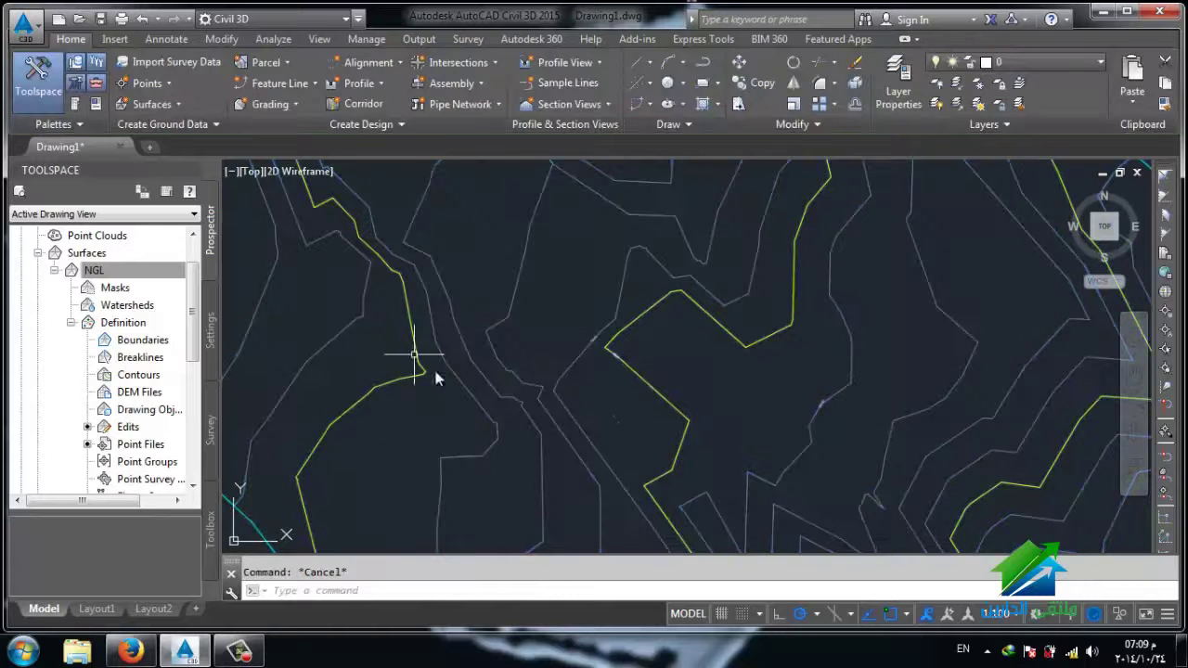
pyautogui.scroll(-2, 487, 348)
pyautogui.scroll(-2, 492, 355)
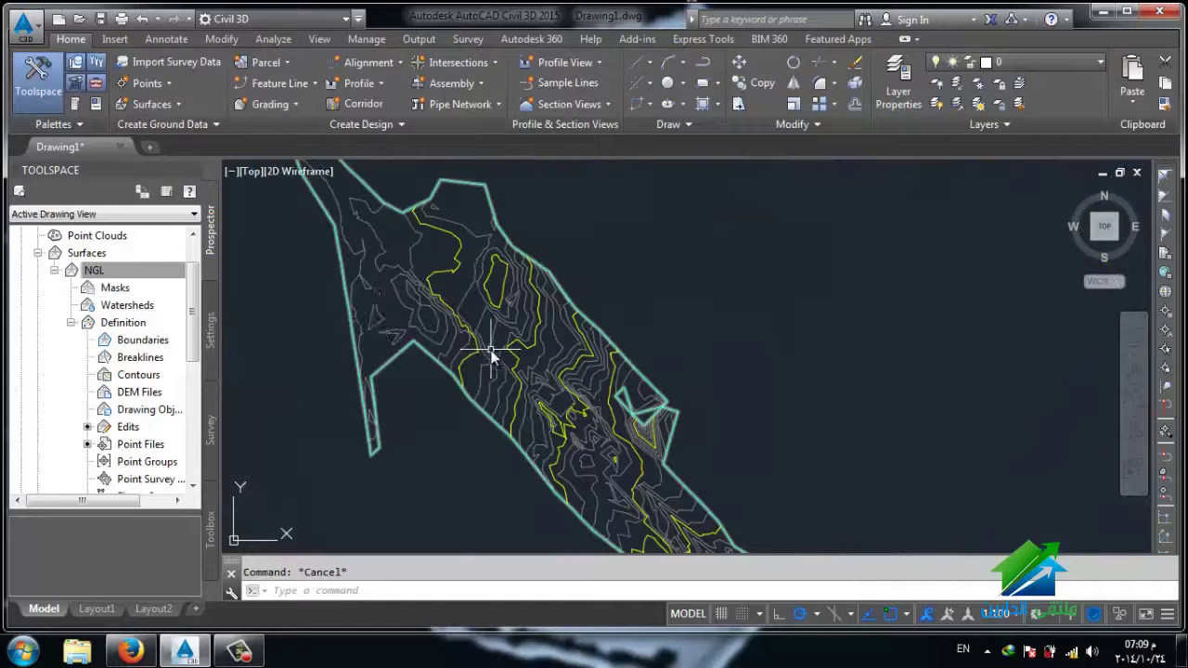
# Step: Draw a Contour - Multiple label line across NGL, adding labels like 109.00 and 109.50
pyautogui.click(424, 324)
pyautogui.click(46, 109)
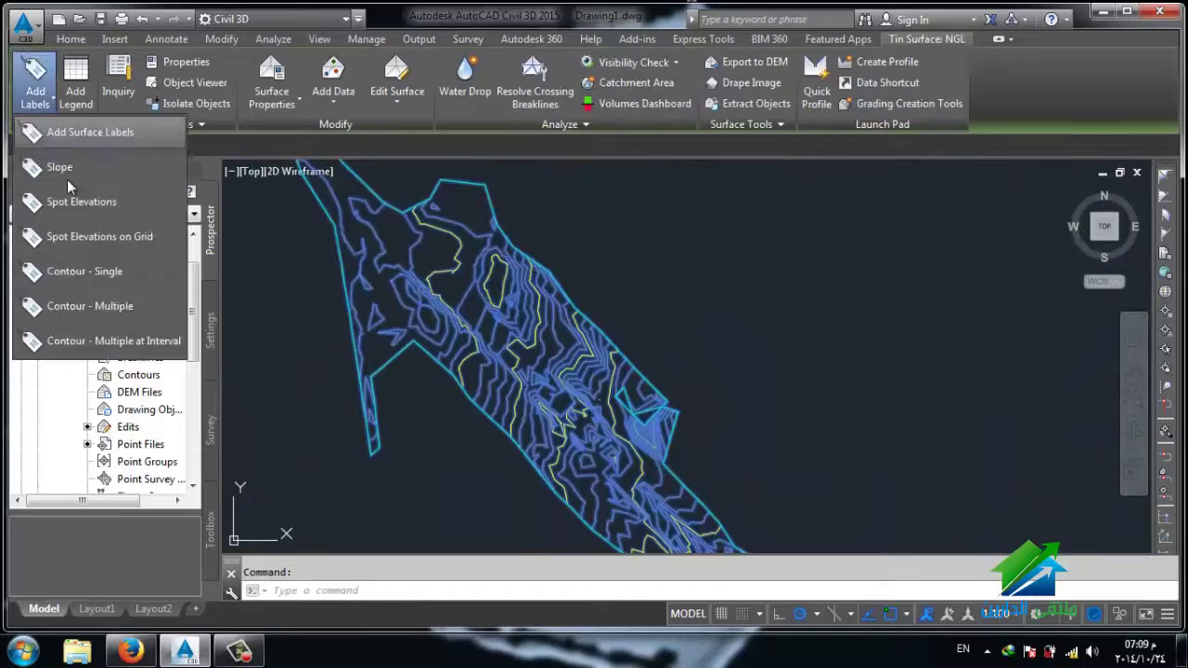
pyautogui.click(112, 319)
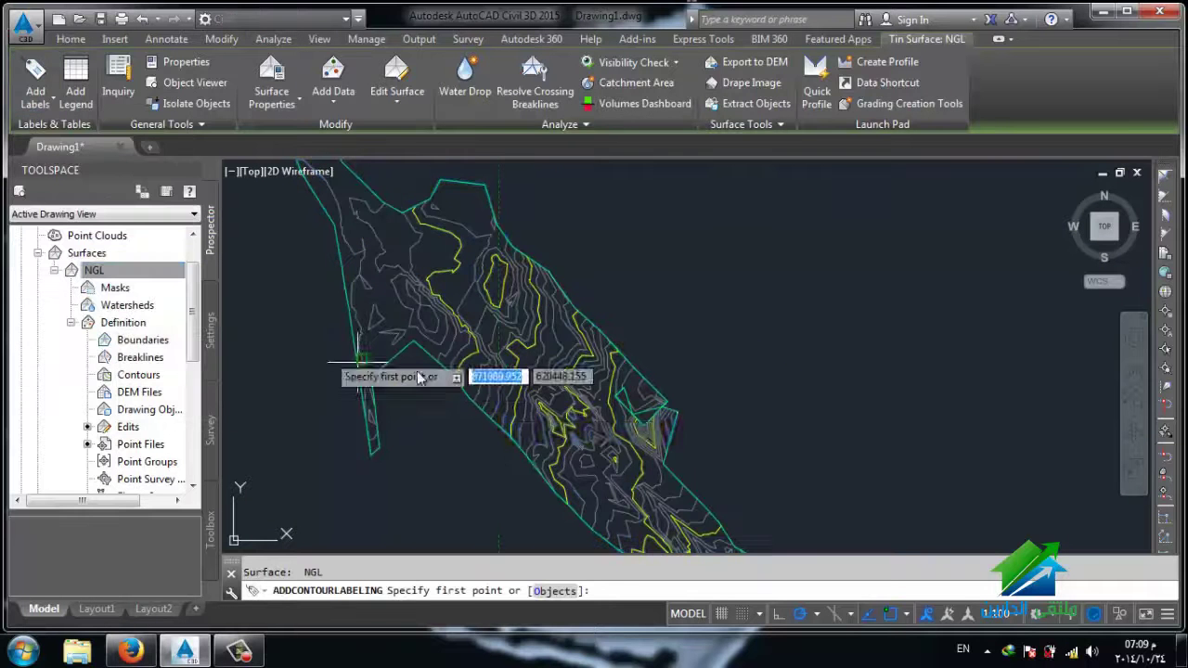
pyautogui.scroll(3, 498, 415)
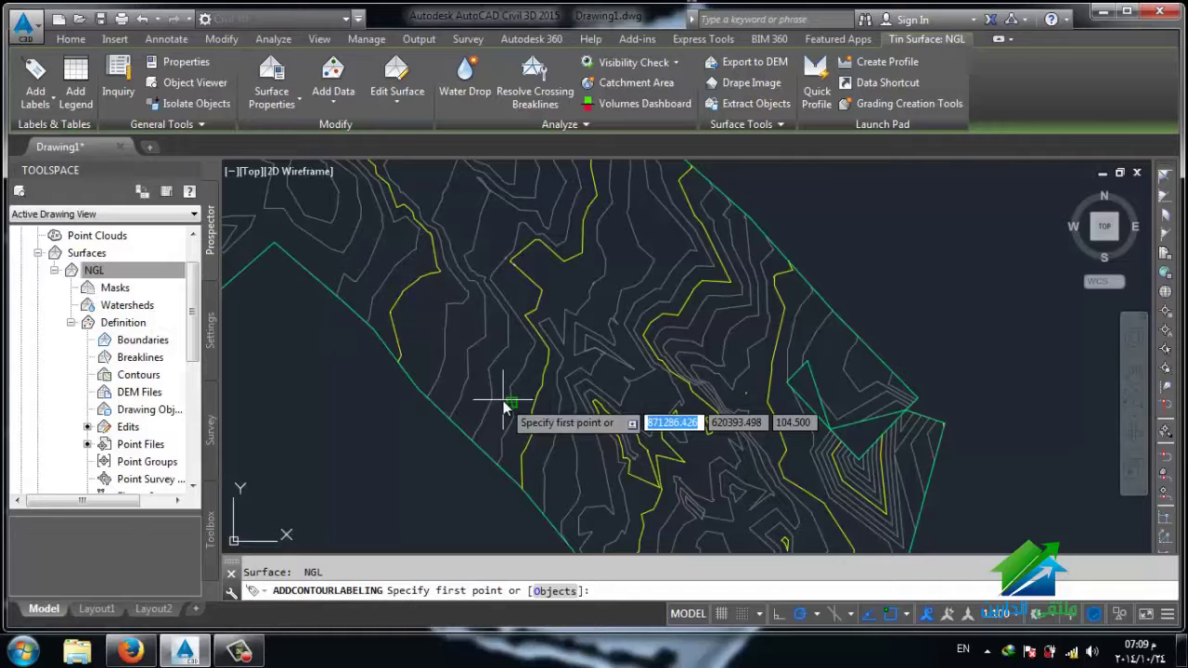
pyautogui.scroll(2, 399, 316)
pyautogui.click(343, 211)
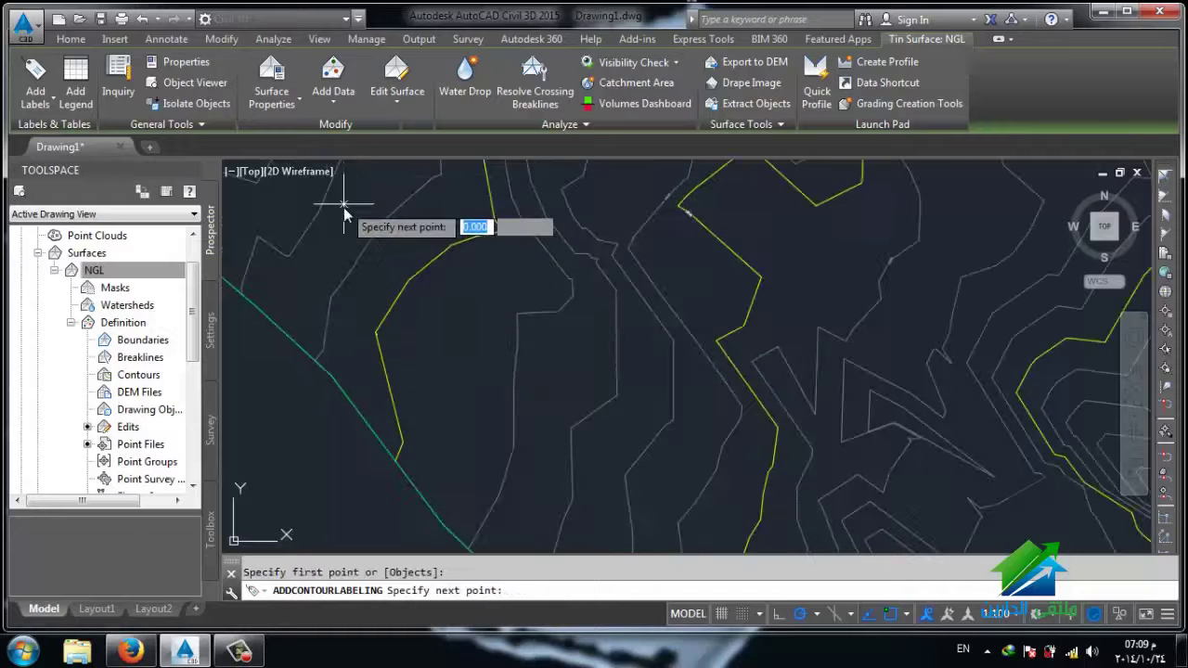
pyautogui.scroll(-3, 584, 414)
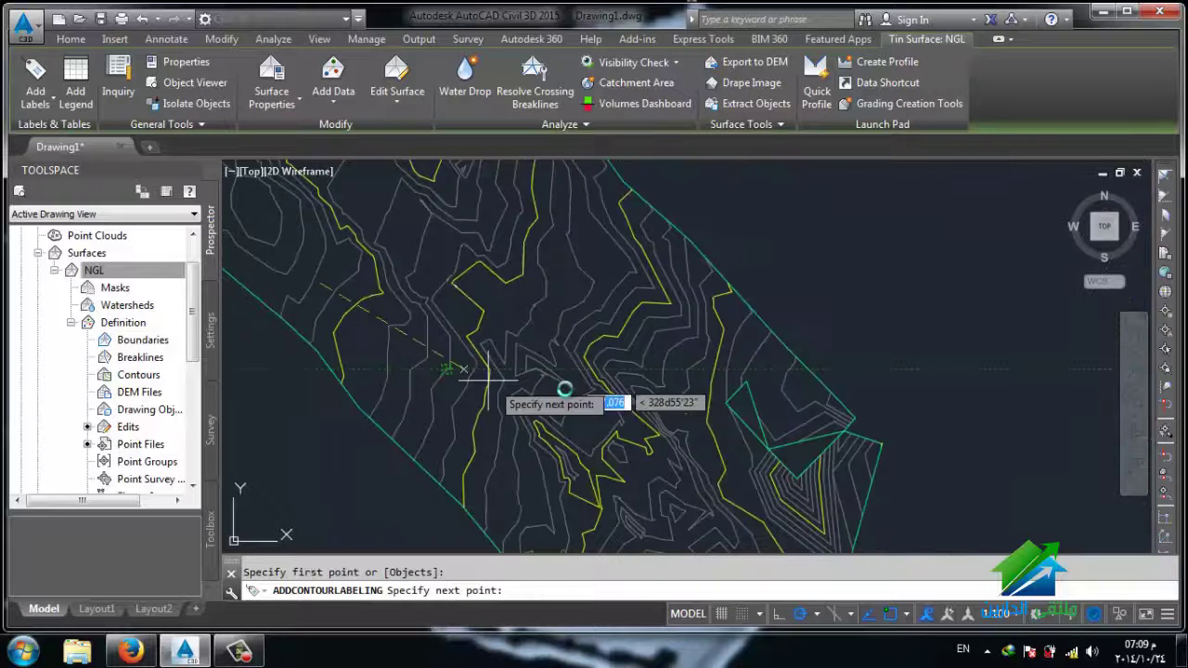
pyautogui.moveTo(649, 411); pyautogui.dragTo(557, 344, button='middle')
pyautogui.scroll(2, 605, 345)
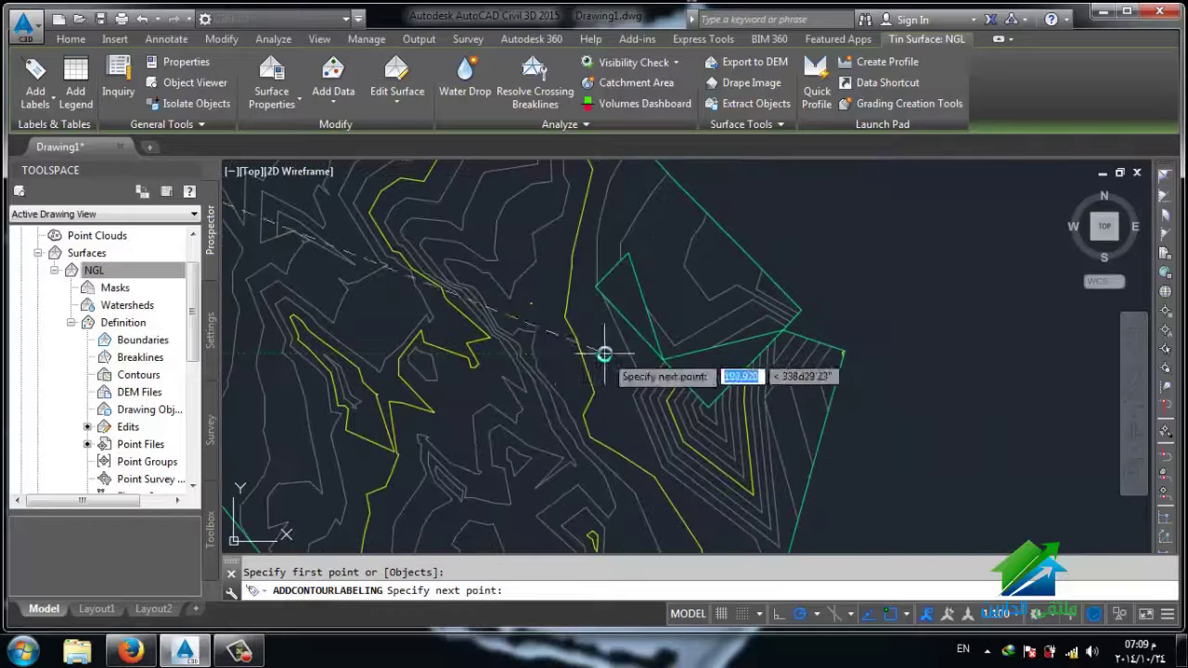
pyautogui.click(604, 353)
pyautogui.scroll(3, 491, 297)
pyautogui.moveTo(491, 297); pyautogui.dragTo(509, 318, button='middle')
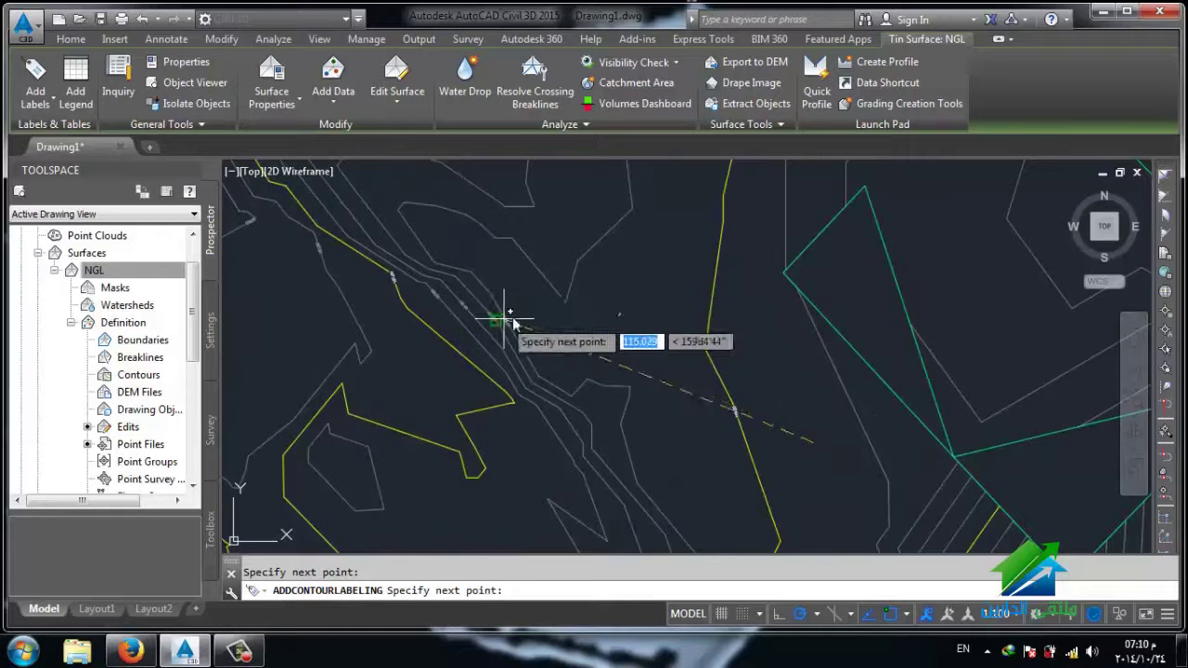
pyautogui.press('Escape')
pyautogui.scroll(3, 491, 324)
pyautogui.scroll(3, 563, 344)
pyautogui.scroll(2, 530, 337)
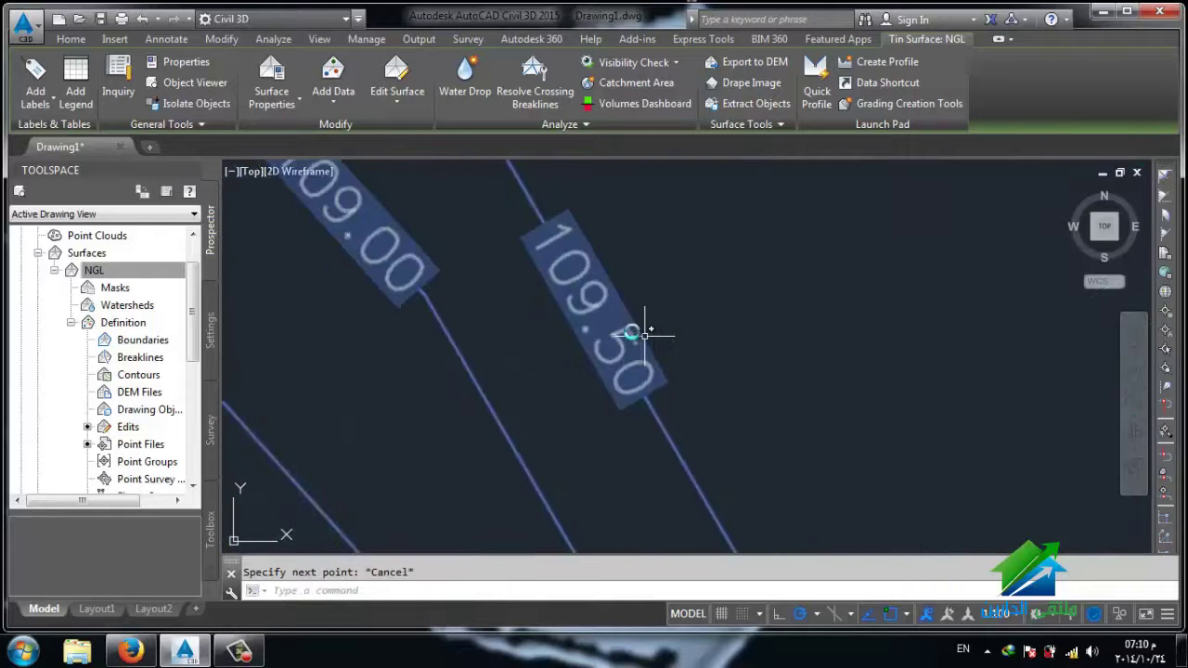
pyautogui.scroll(-5, 669, 393)
pyautogui.scroll(5, 606, 371)
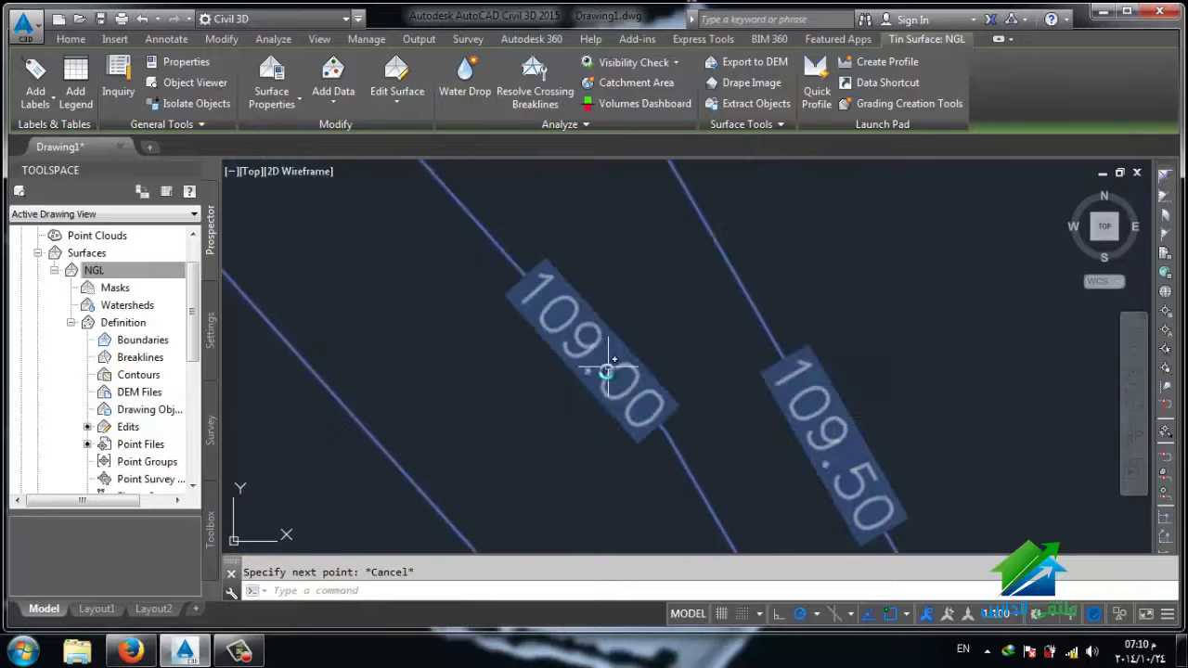
pyautogui.scroll(-5, 835, 436)
pyautogui.scroll(3, 677, 417)
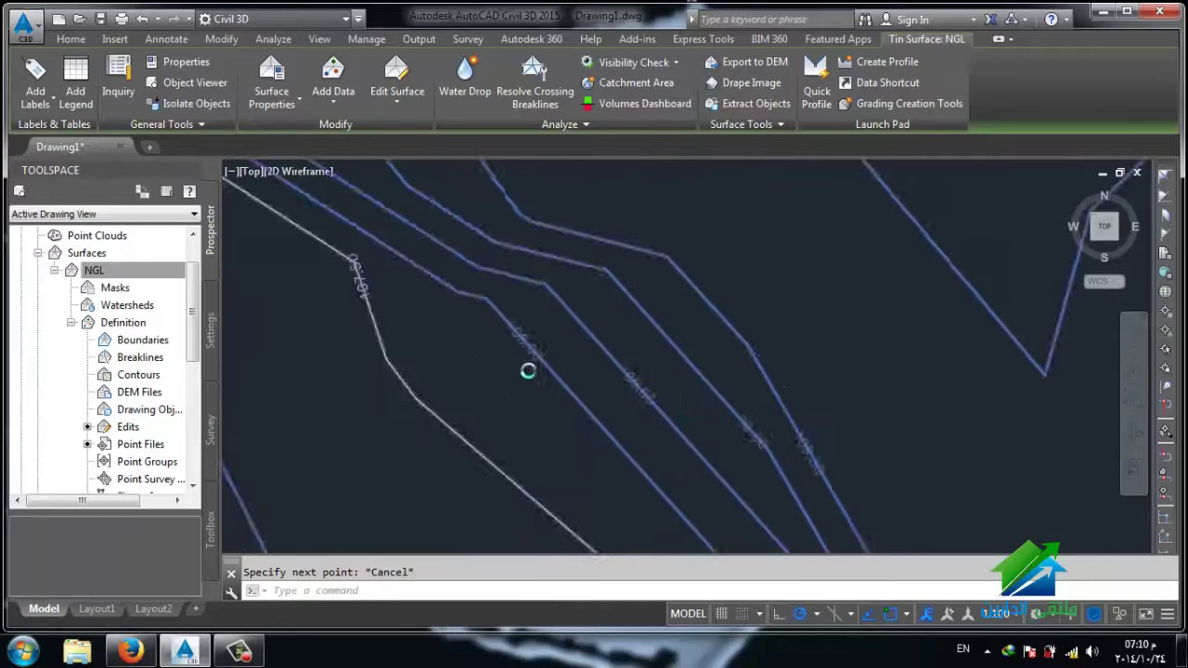
pyautogui.scroll(3, 528, 371)
pyautogui.moveTo(502, 308)
pyautogui.mouseDown(button='middle')
pyautogui.moveTo(585, 364)
pyautogui.moveTo(822, 419)
pyautogui.mouseUp(button='middle')
pyautogui.scroll(-5, 585, 364)
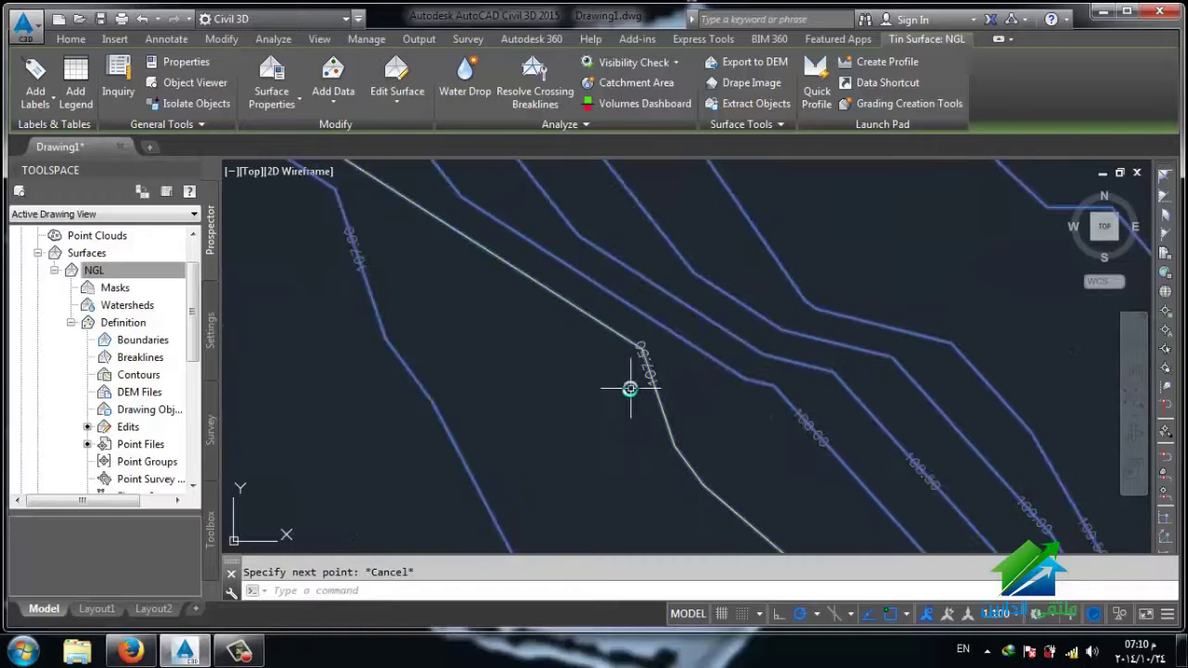
pyautogui.scroll(-1, 631, 389)
pyautogui.scroll(-2, 644, 399)
pyautogui.scroll(-2, 604, 380)
pyautogui.scroll(-2, 573, 375)
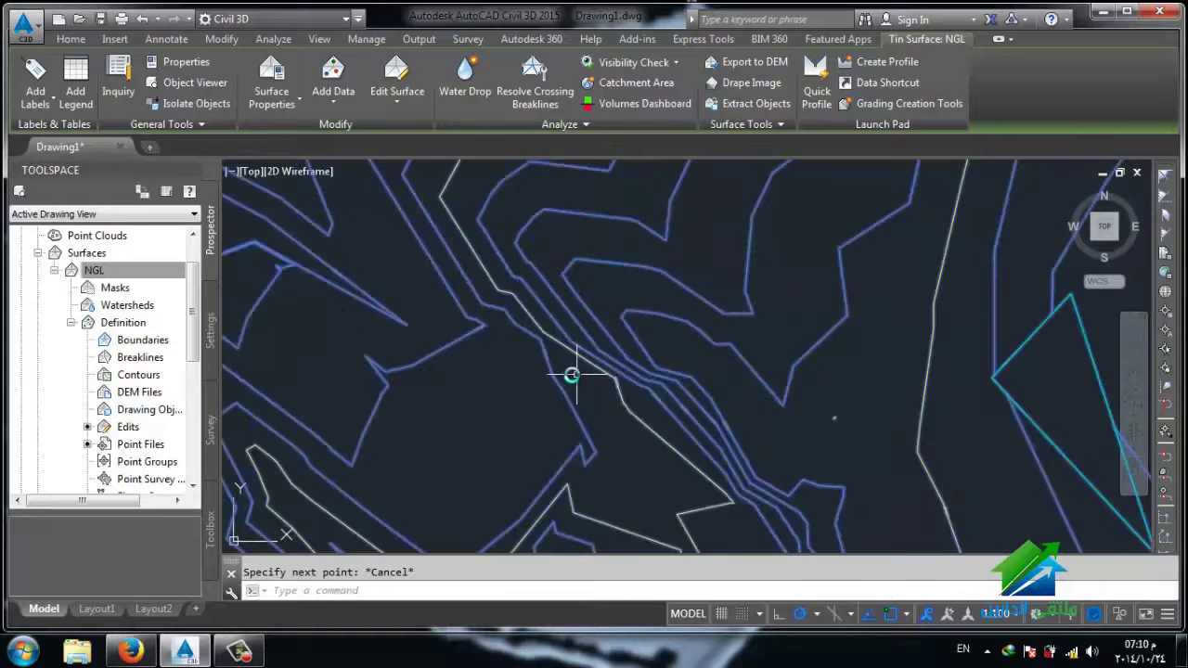
pyautogui.scroll(1, 575, 395)
pyautogui.scroll(2, 557, 413)
pyautogui.scroll(2, 538, 407)
pyautogui.scroll(1, 548, 397)
pyautogui.press('Escape')
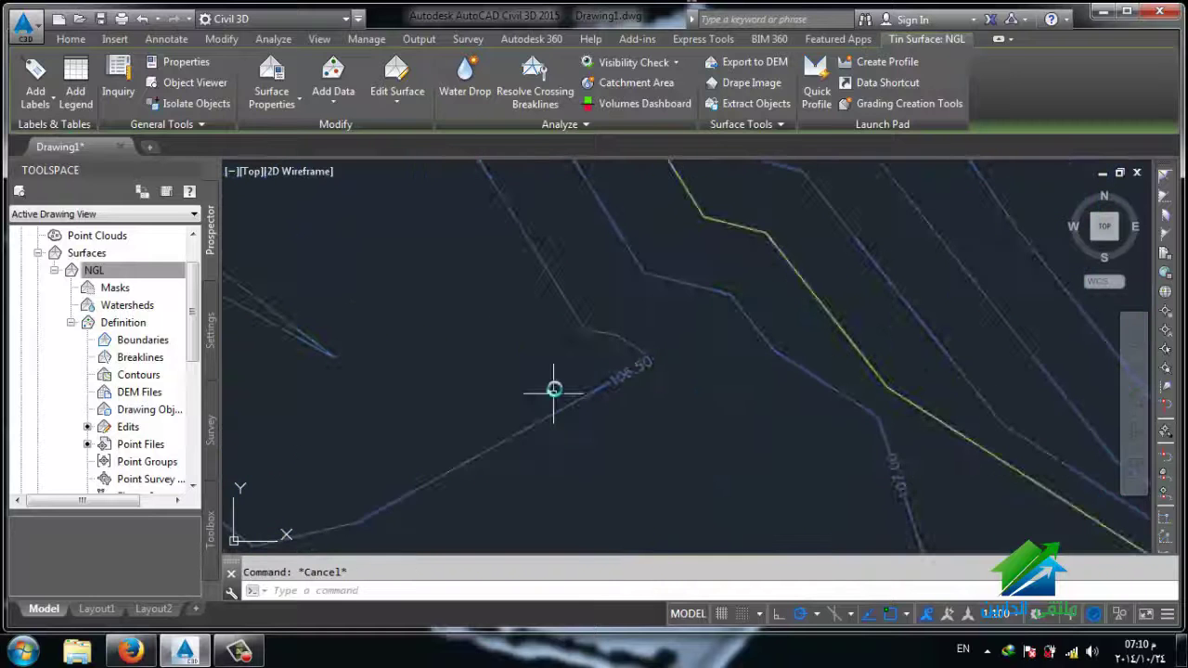
pyautogui.scroll(-3, 551, 381)
pyautogui.scroll(-3, 561, 390)
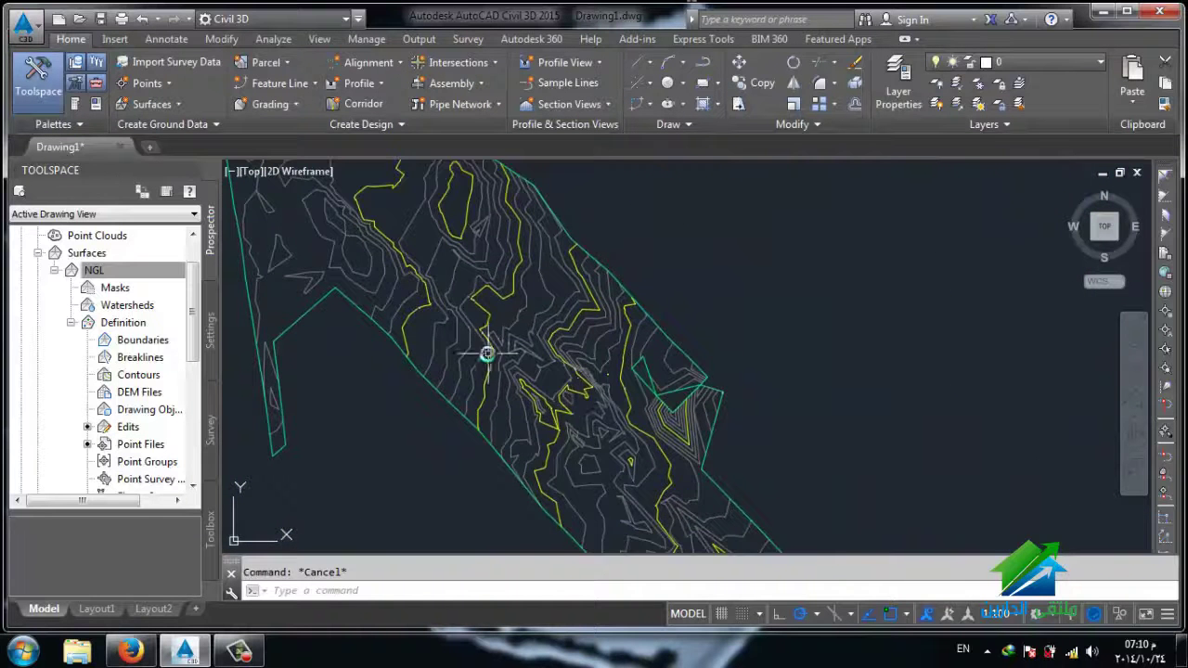
pyautogui.scroll(2, 486, 351)
pyautogui.scroll(2, 490, 315)
pyautogui.scroll(2, 501, 274)
pyautogui.moveTo(511, 257); pyautogui.dragTo(536, 302, button='middle')
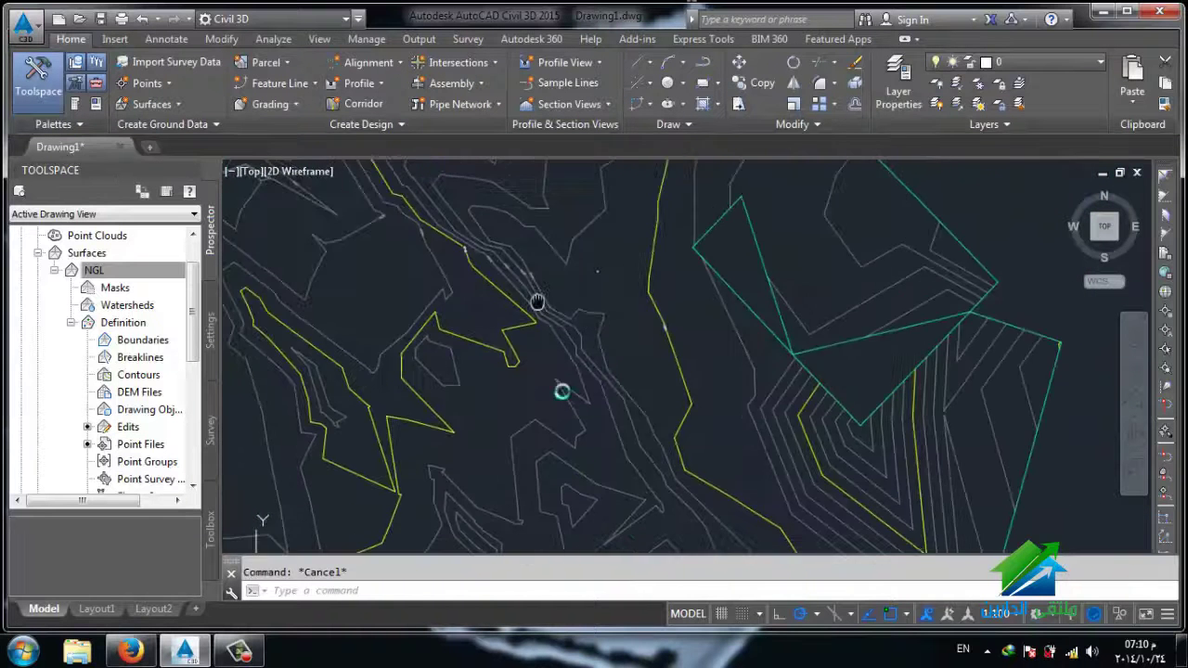
pyautogui.scroll(2, 554, 422)
pyautogui.scroll(1, 545, 436)
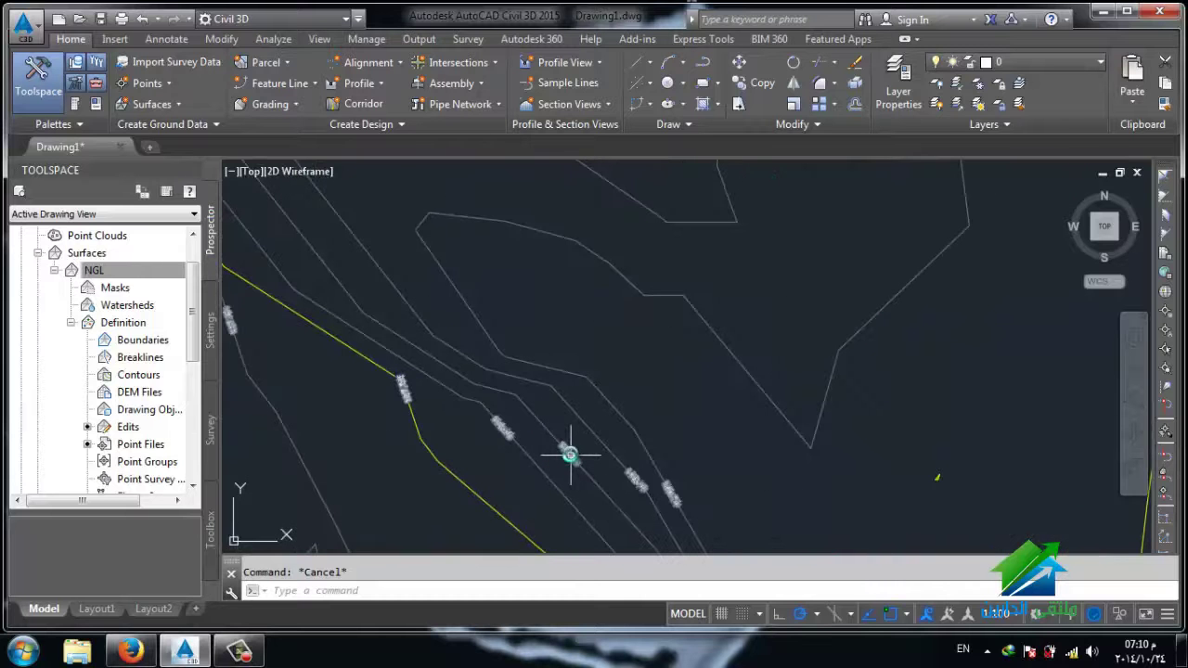
pyautogui.click(565, 450)
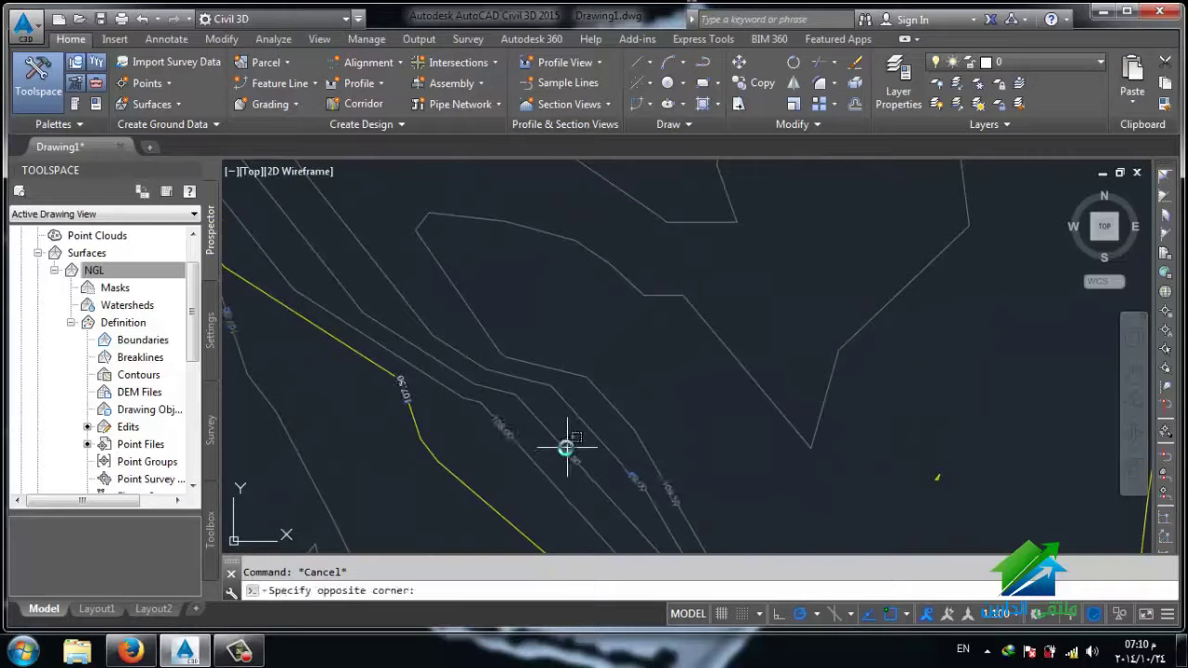
pyautogui.press('Escape')
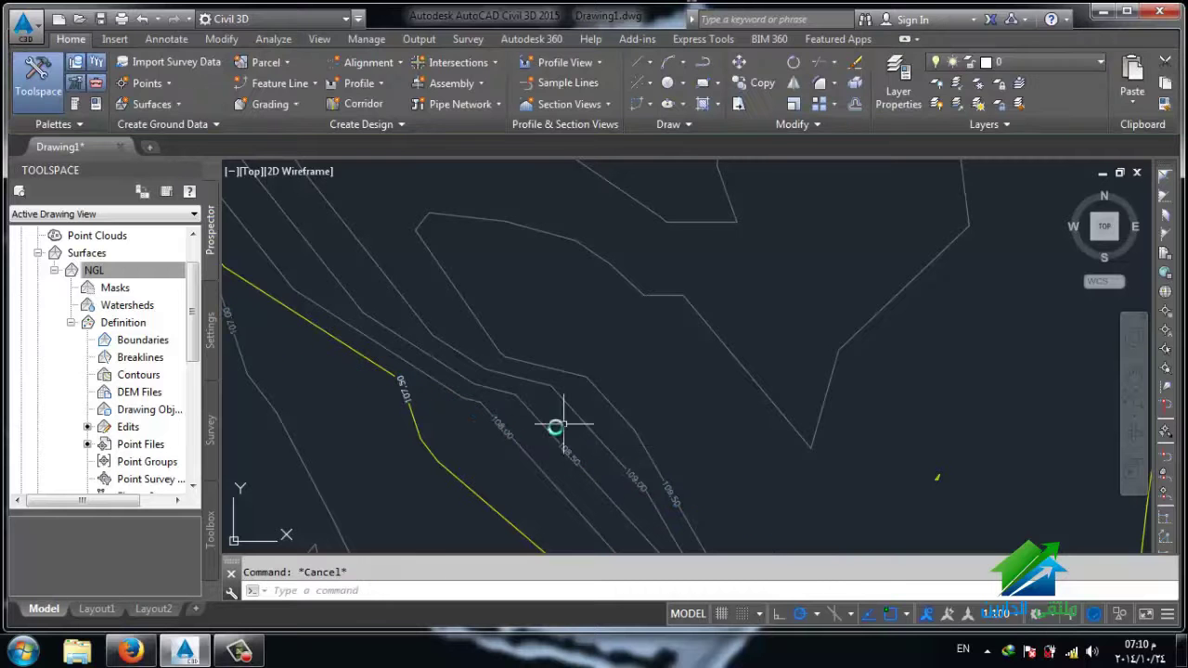
pyautogui.moveTo(567, 454); pyautogui.dragTo(590, 493, button='middle')
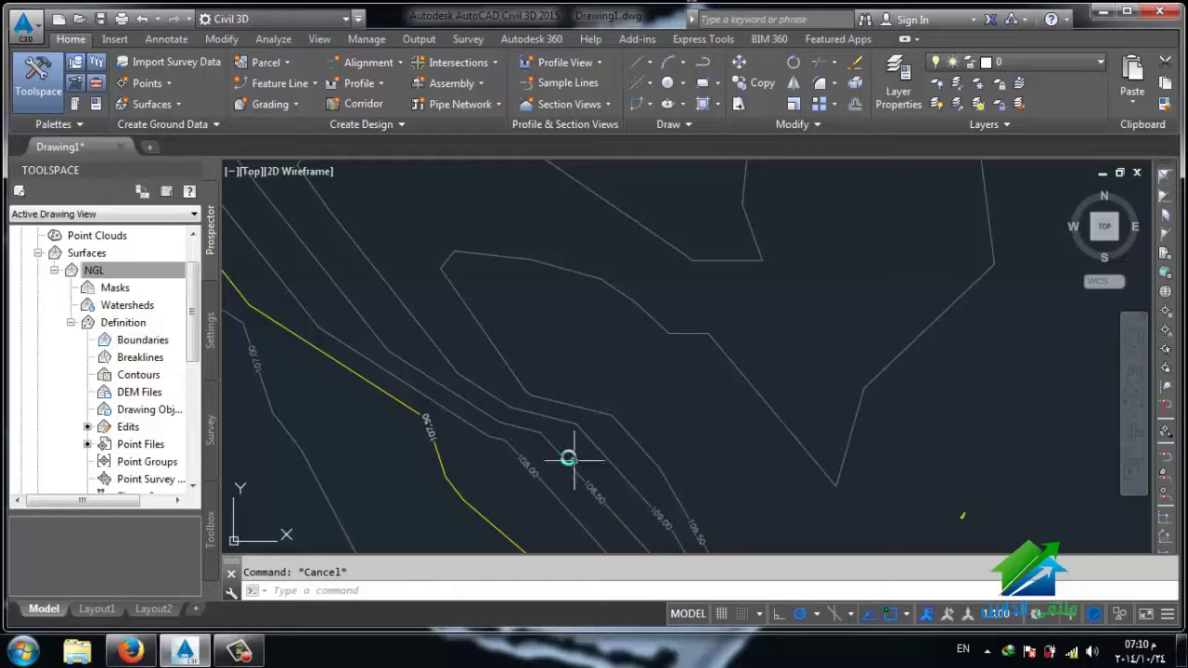
pyautogui.scroll(-3, 503, 428)
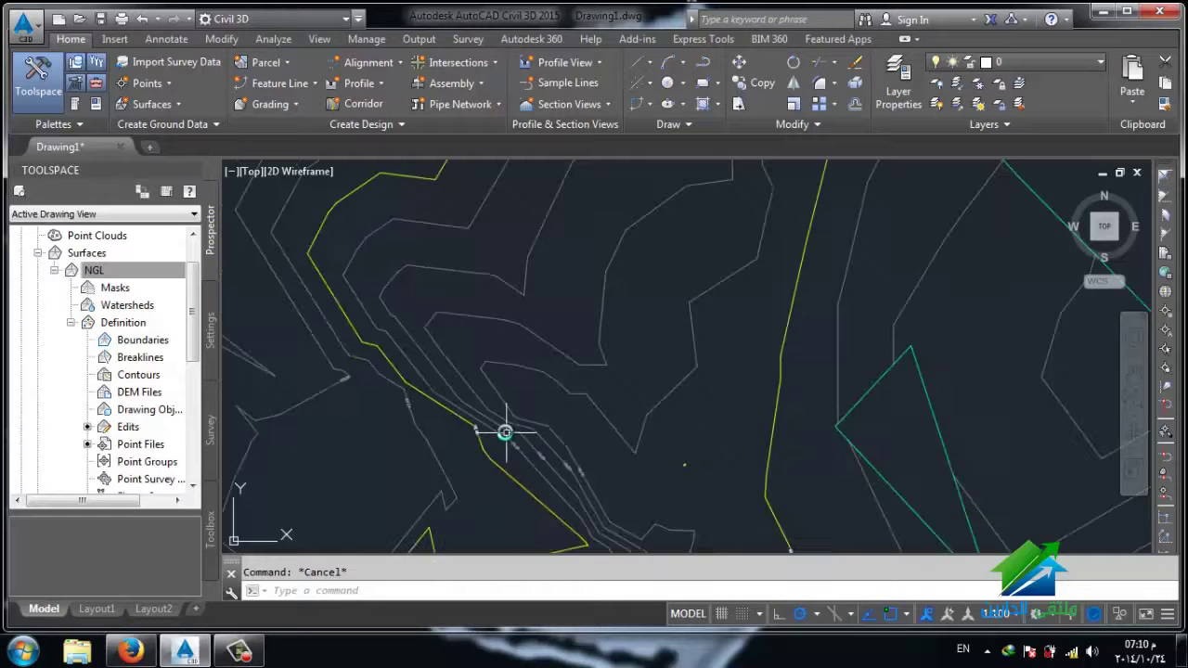
pyautogui.scroll(2, 536, 409)
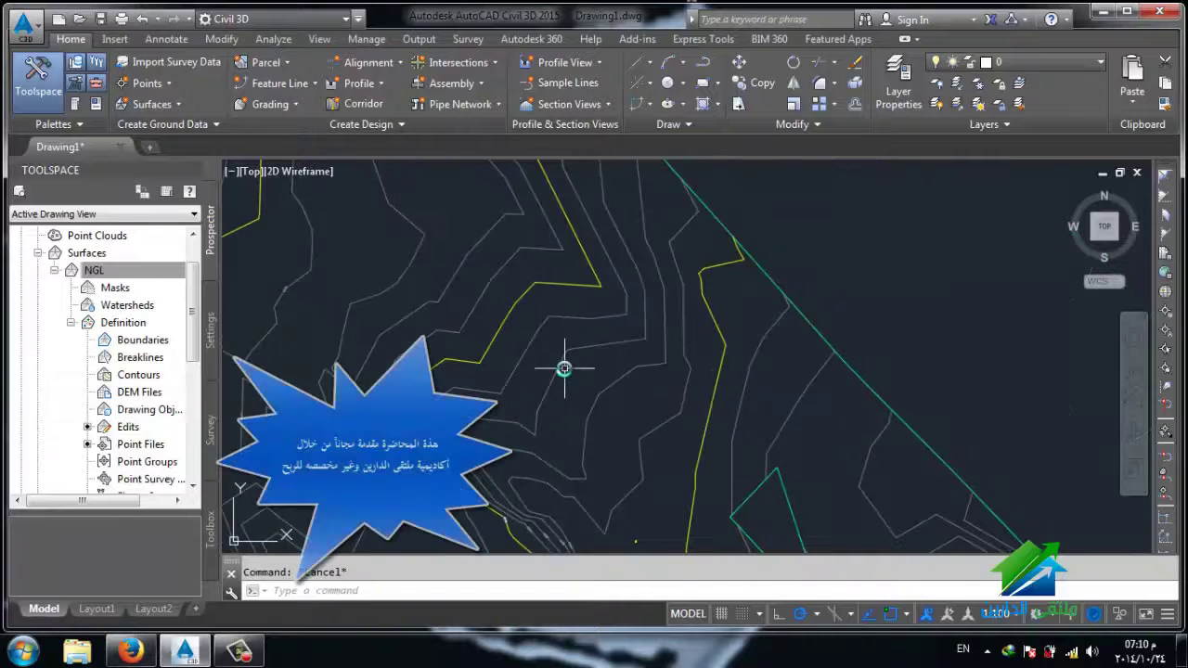
pyautogui.scroll(2, 565, 345)
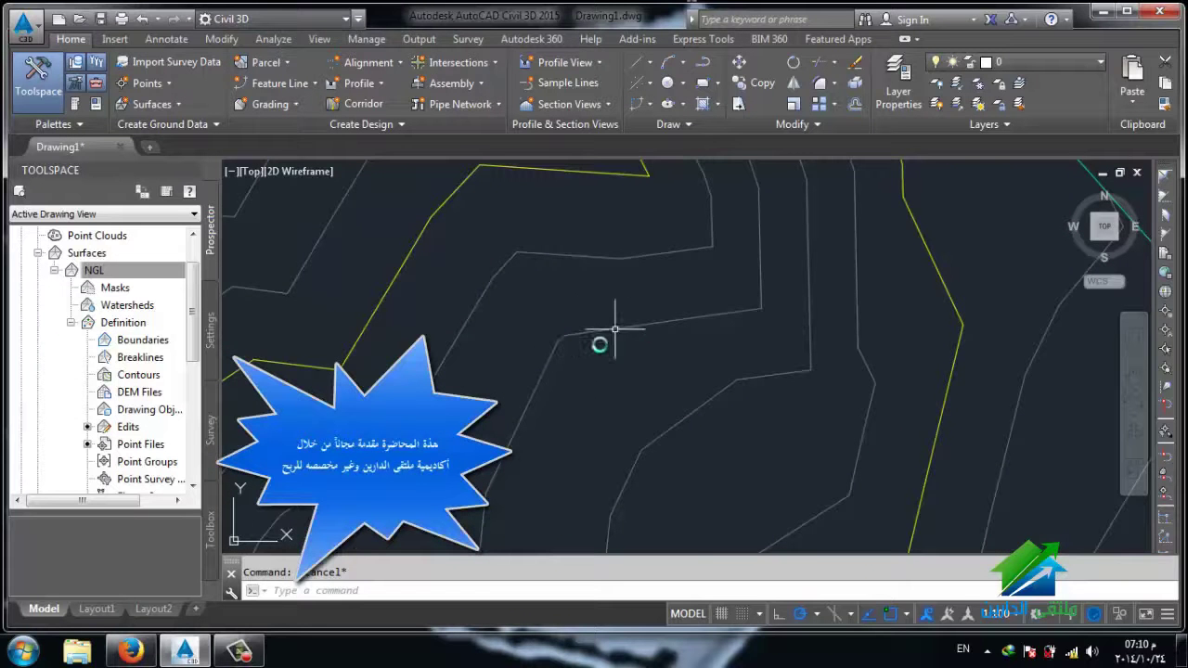
pyautogui.scroll(-2, 614, 329)
pyautogui.scroll(-1, 607, 304)
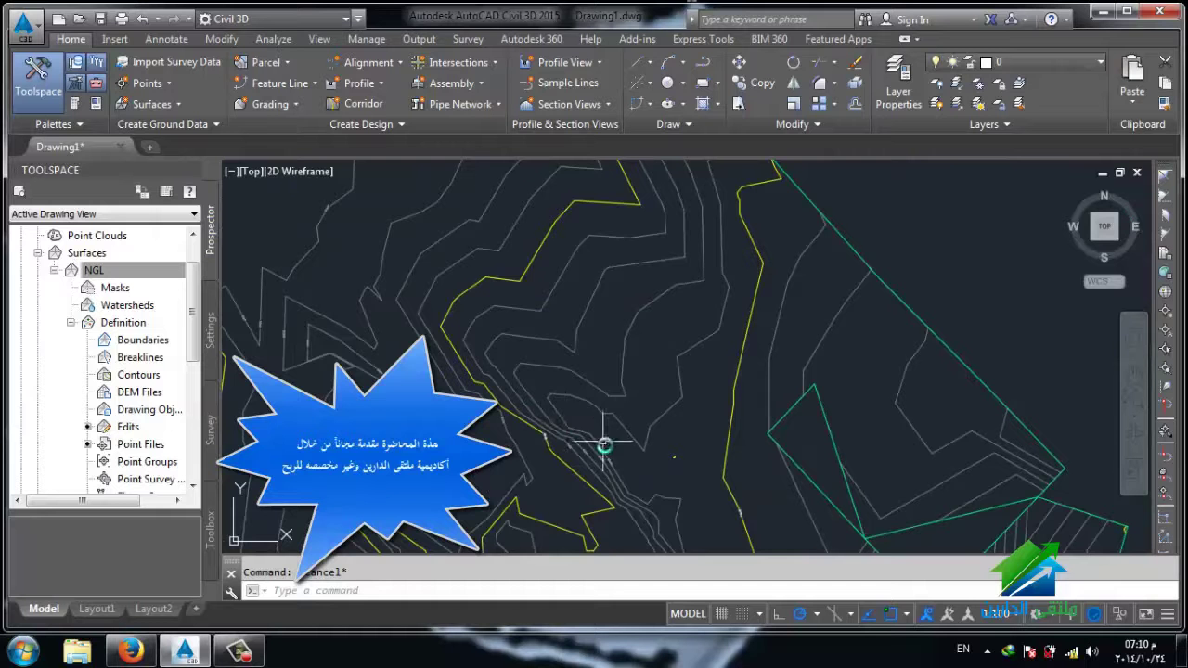
pyautogui.scroll(2, 585, 448)
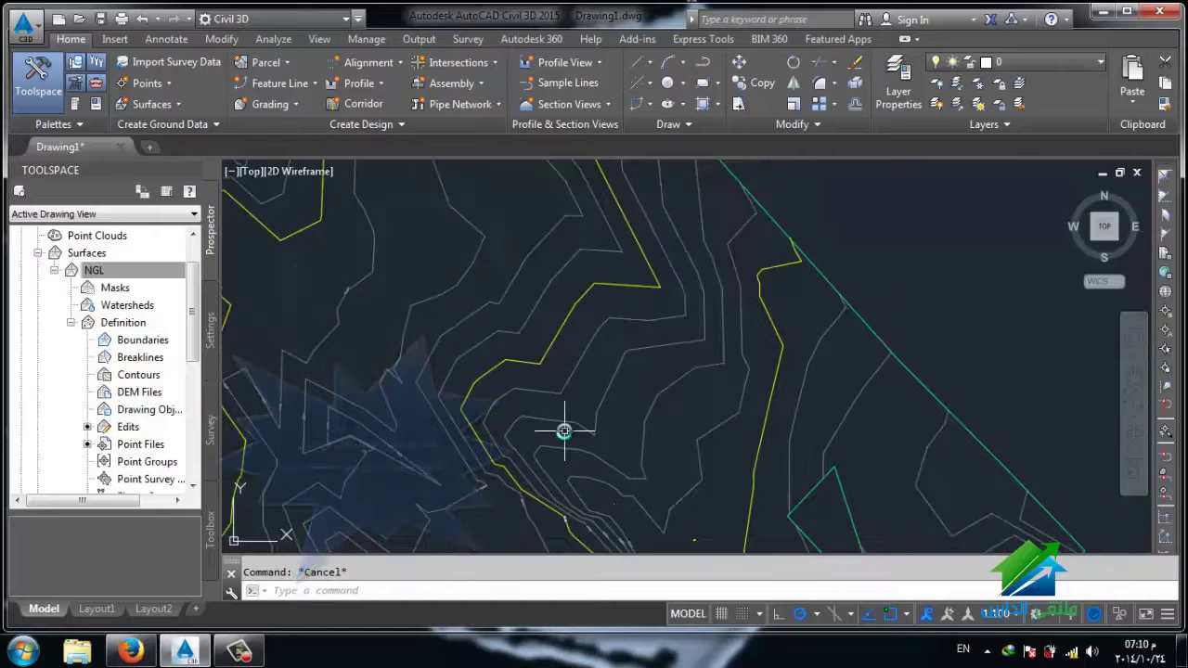
# Step: Select the NGL surface and choose Contour - Multiple at Interval from Add Labels
pyautogui.click(567, 424)
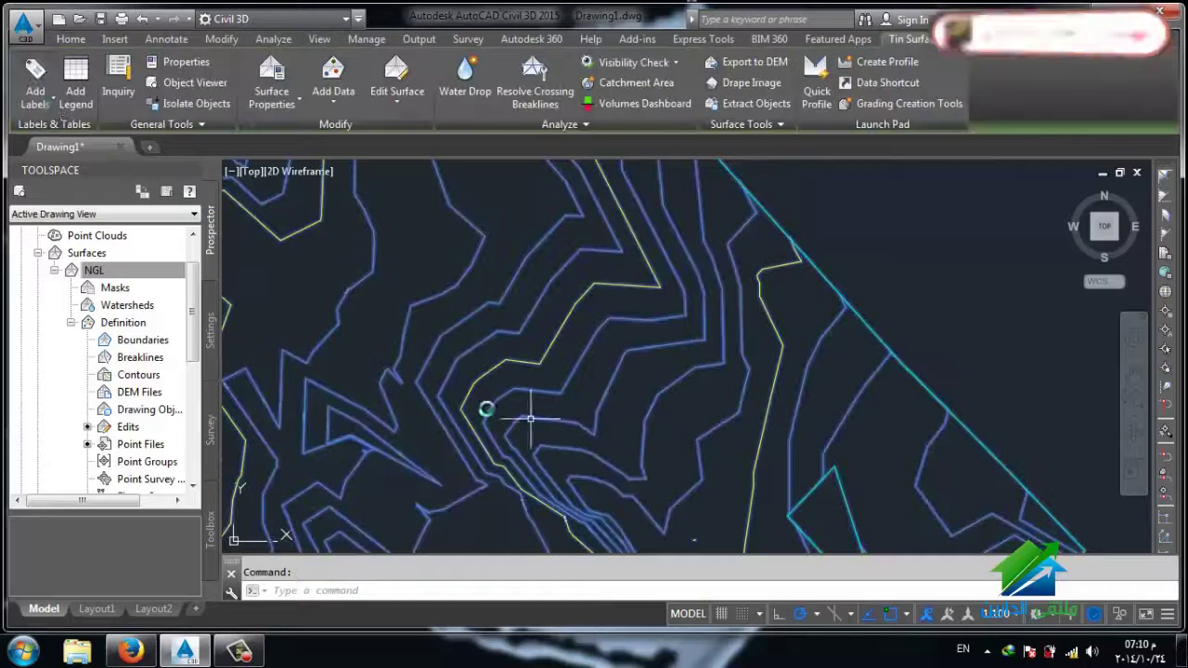
pyautogui.click(53, 106)
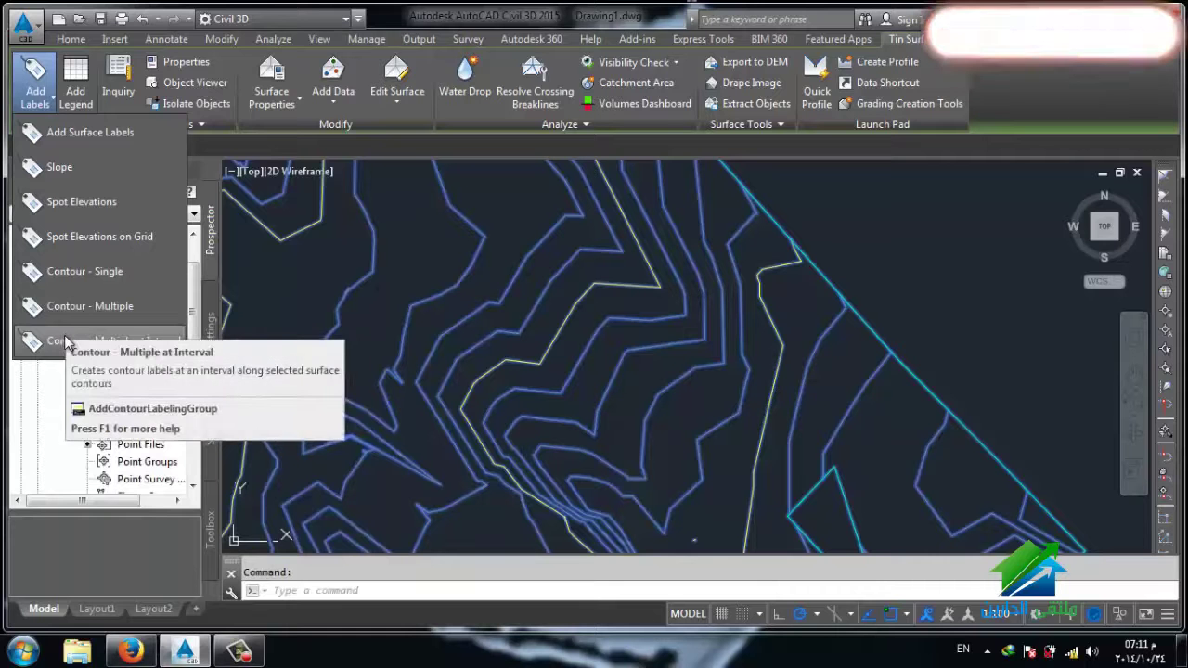
pyautogui.moveTo(113, 342)
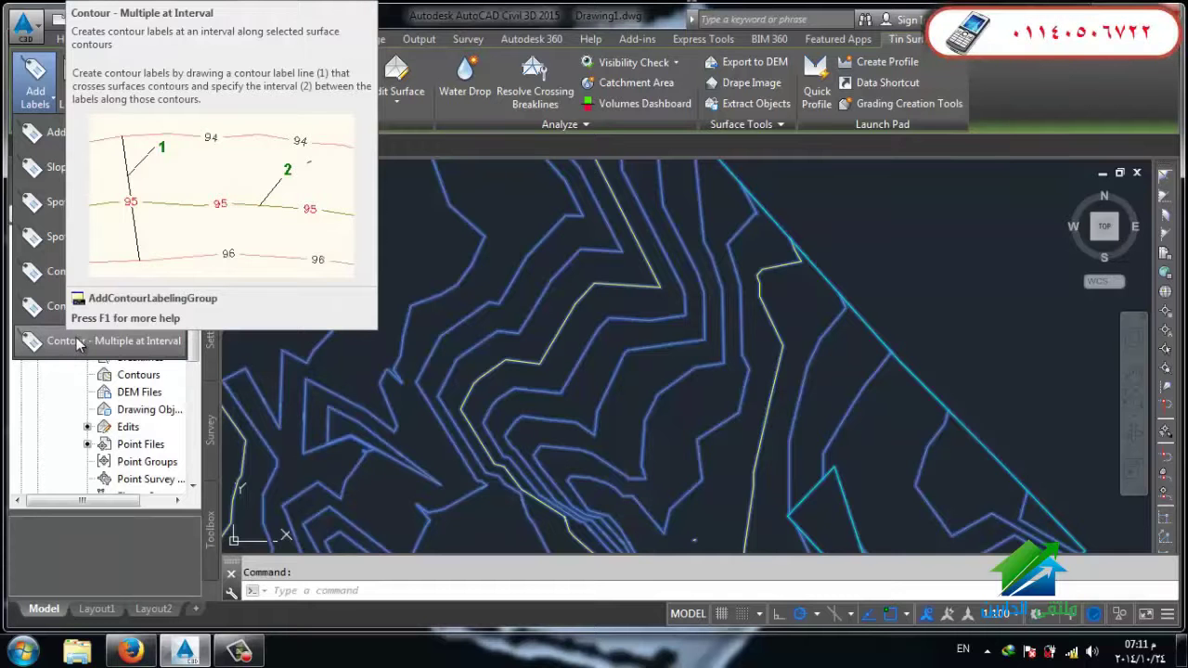
pyautogui.click(79, 349)
# Step: Draw a label line across the NGL contours with labels repeated every 50 units
pyautogui.scroll(-3, 360, 413)
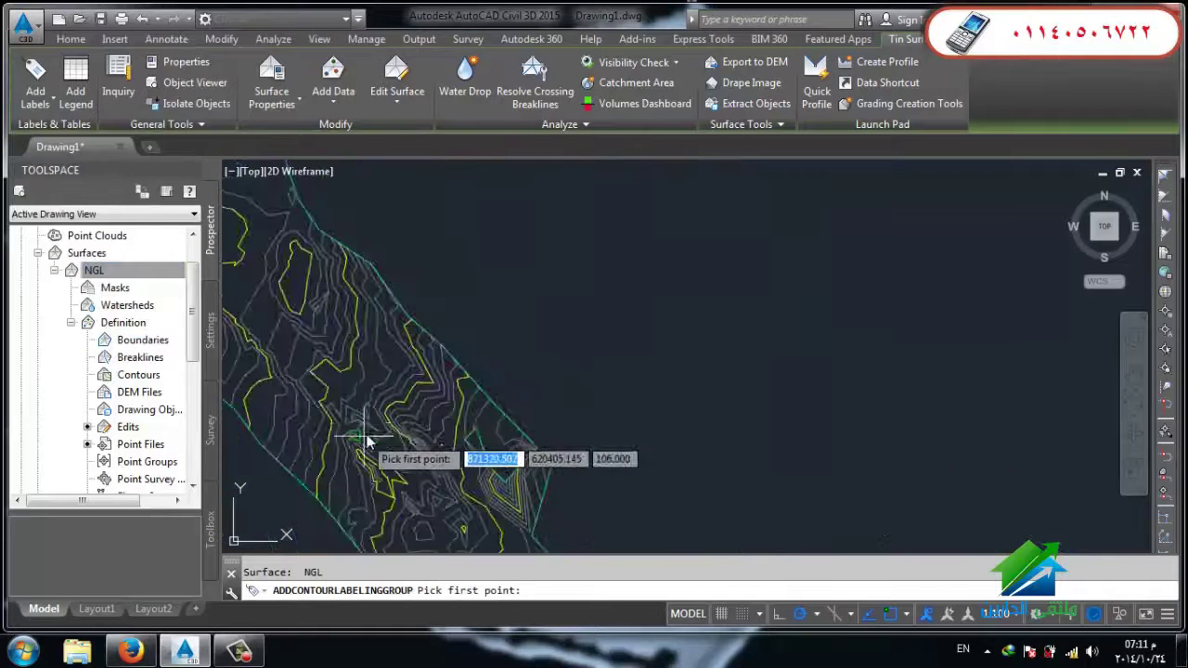
pyautogui.scroll(-2, 363, 404)
pyautogui.scroll(2, 362, 399)
pyautogui.scroll(2, 411, 412)
pyautogui.scroll(2, 424, 390)
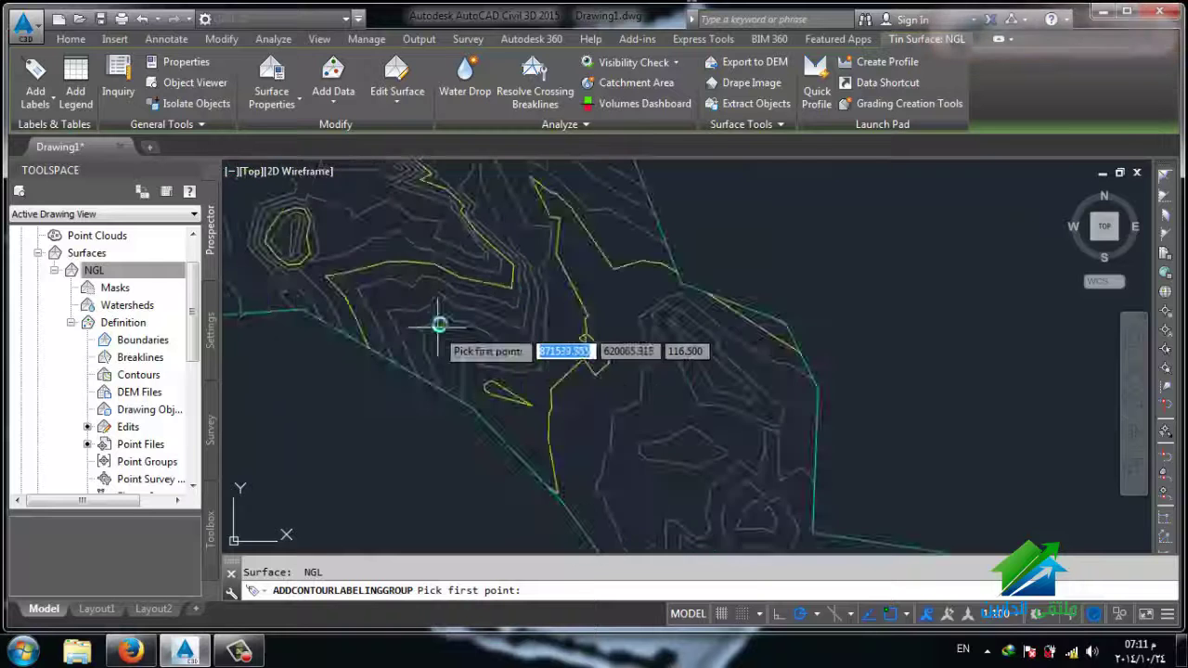
pyautogui.scroll(2, 417, 399)
pyautogui.scroll(2, 387, 372)
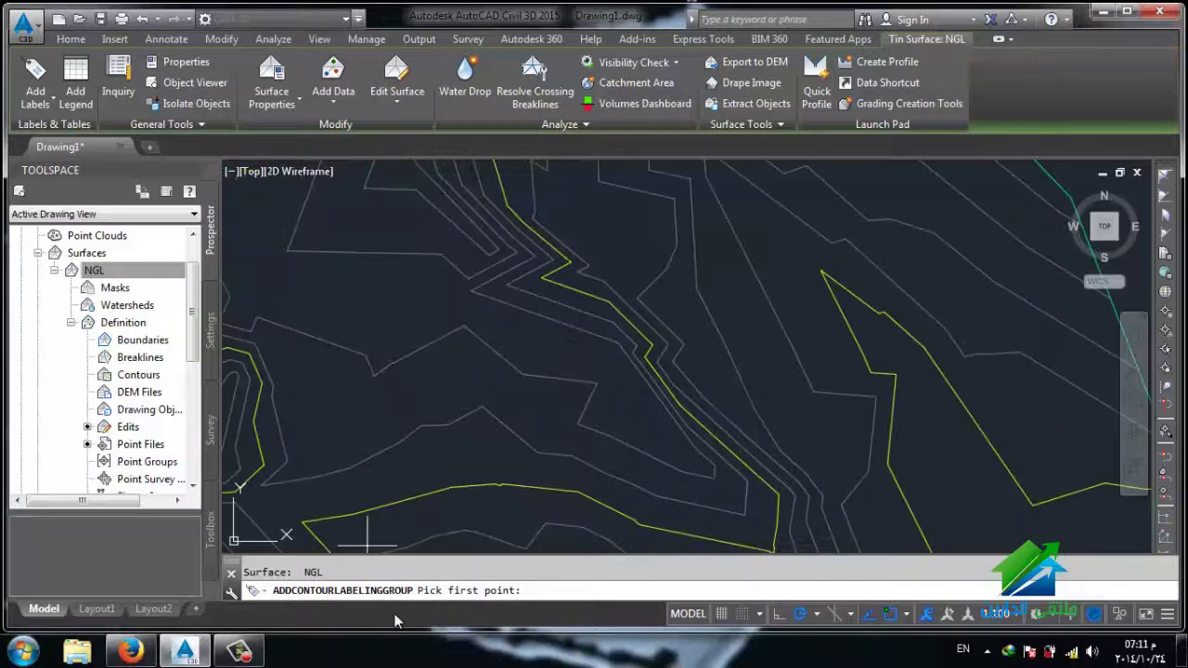
pyautogui.click(331, 260)
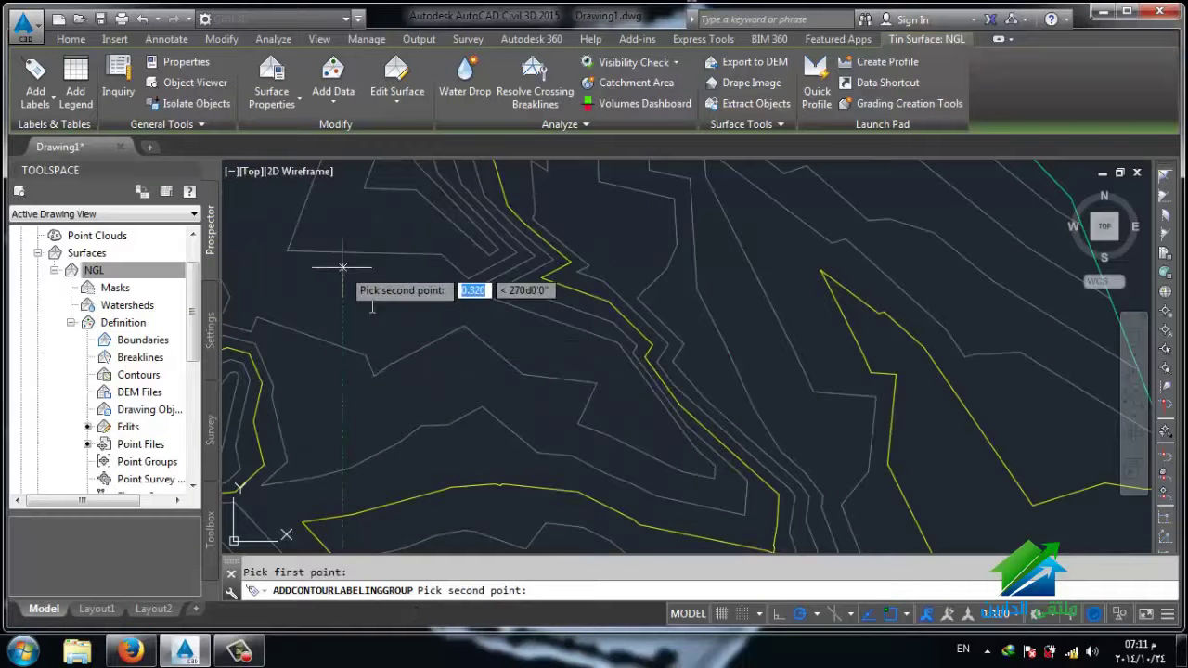
pyautogui.scroll(-2, 491, 437)
pyautogui.moveTo(491, 437); pyautogui.dragTo(506, 442, button='middle')
pyautogui.scroll(2, 506, 441)
pyautogui.scroll(2, 504, 374)
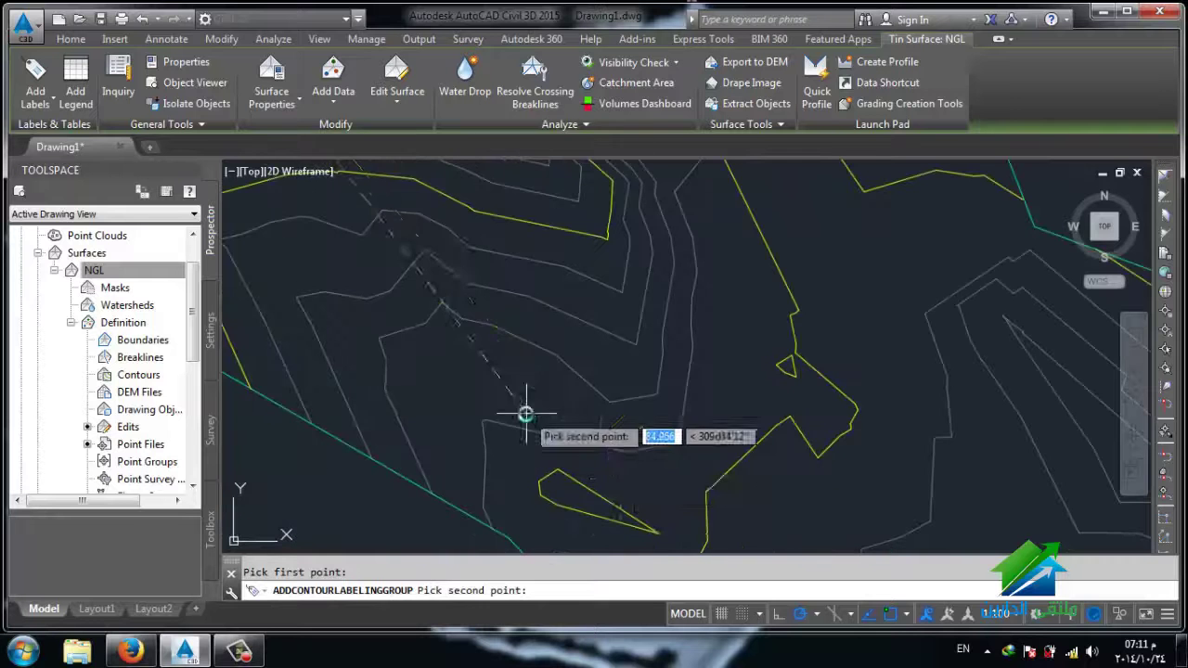
pyautogui.click(620, 478)
pyautogui.write('50')
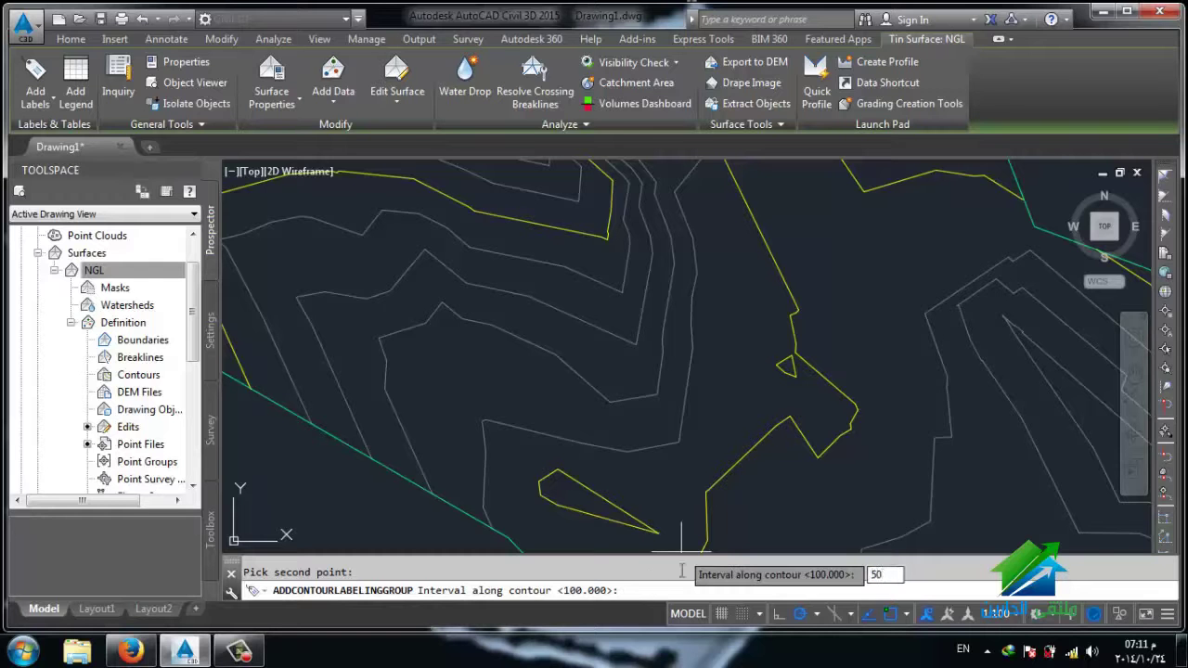
pyautogui.press('Return')
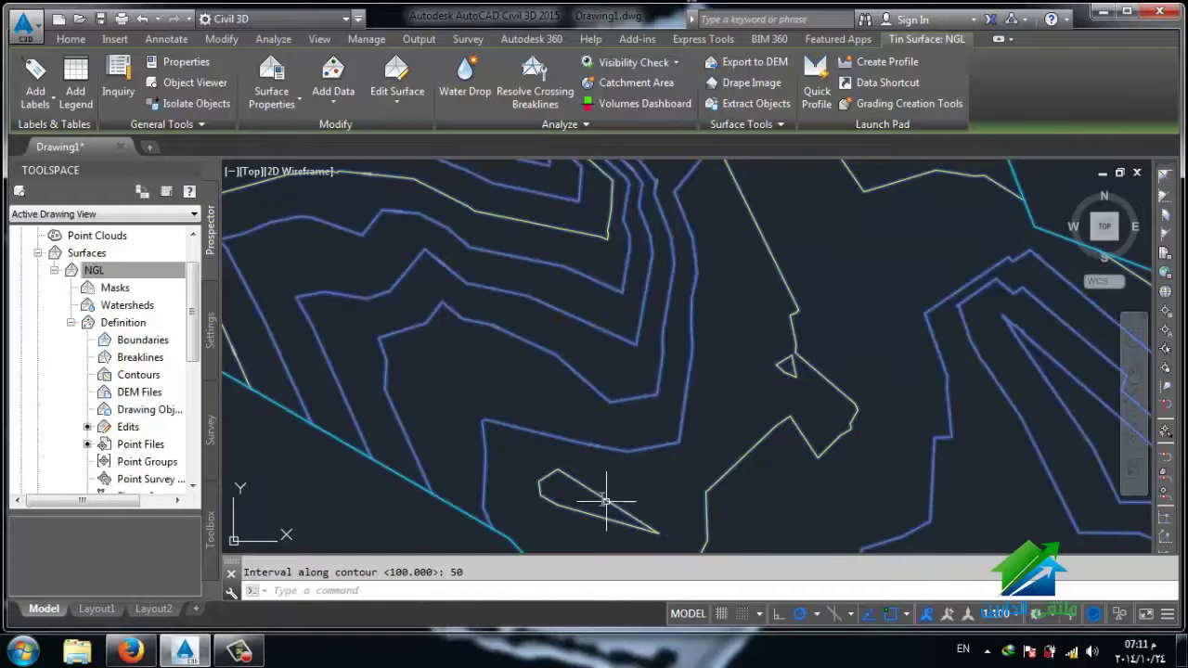
pyautogui.scroll(3, 606, 501)
pyautogui.scroll(3, 584, 437)
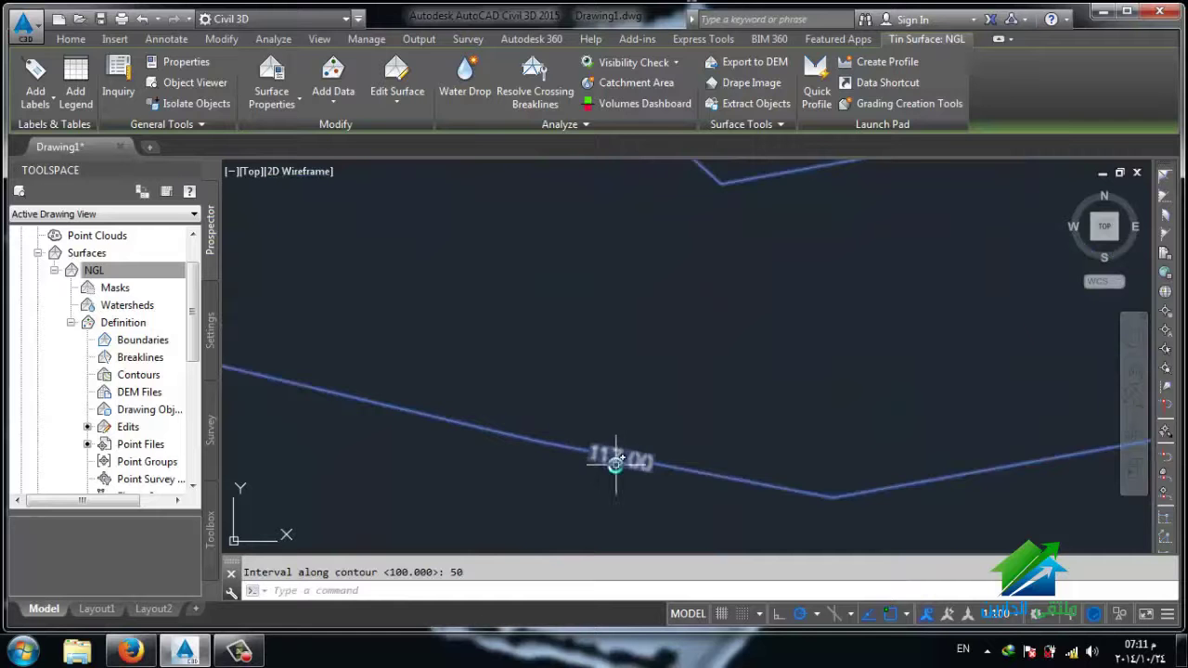
pyautogui.press('Escape')
# Step: Zoom and pan to check the interval labels such as 116.50, then select the NGL surface
pyautogui.scroll(-2, 641, 479)
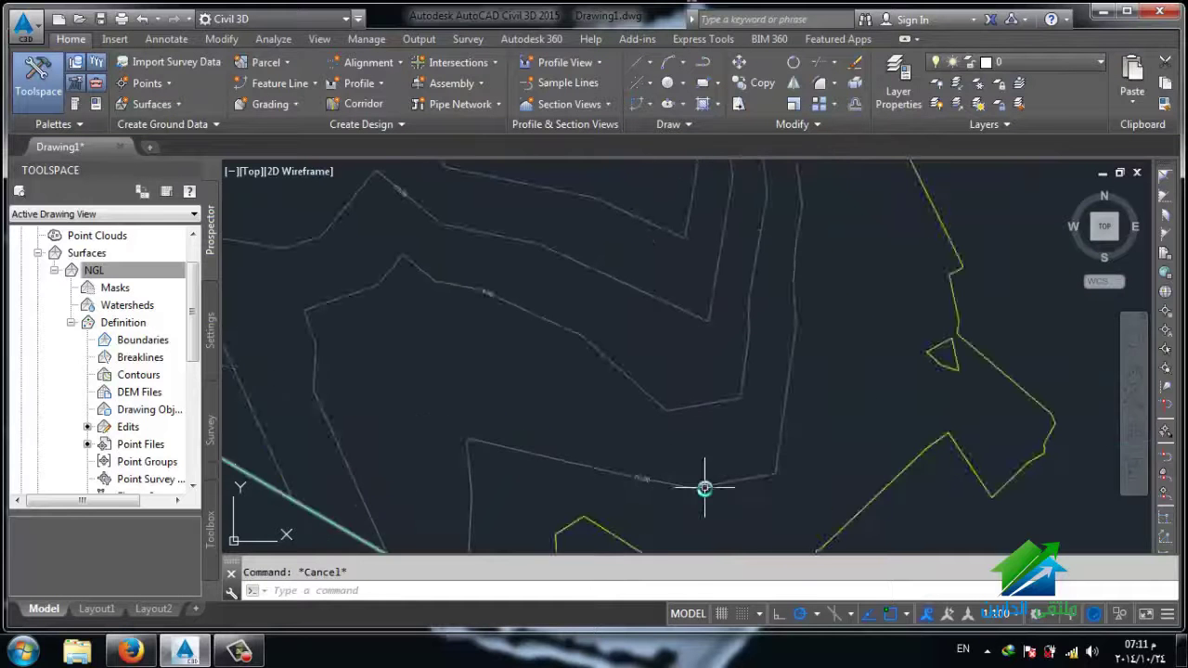
pyautogui.scroll(-2, 702, 485)
pyautogui.scroll(-2, 764, 411)
pyautogui.scroll(-1, 745, 498)
pyautogui.scroll(2, 756, 280)
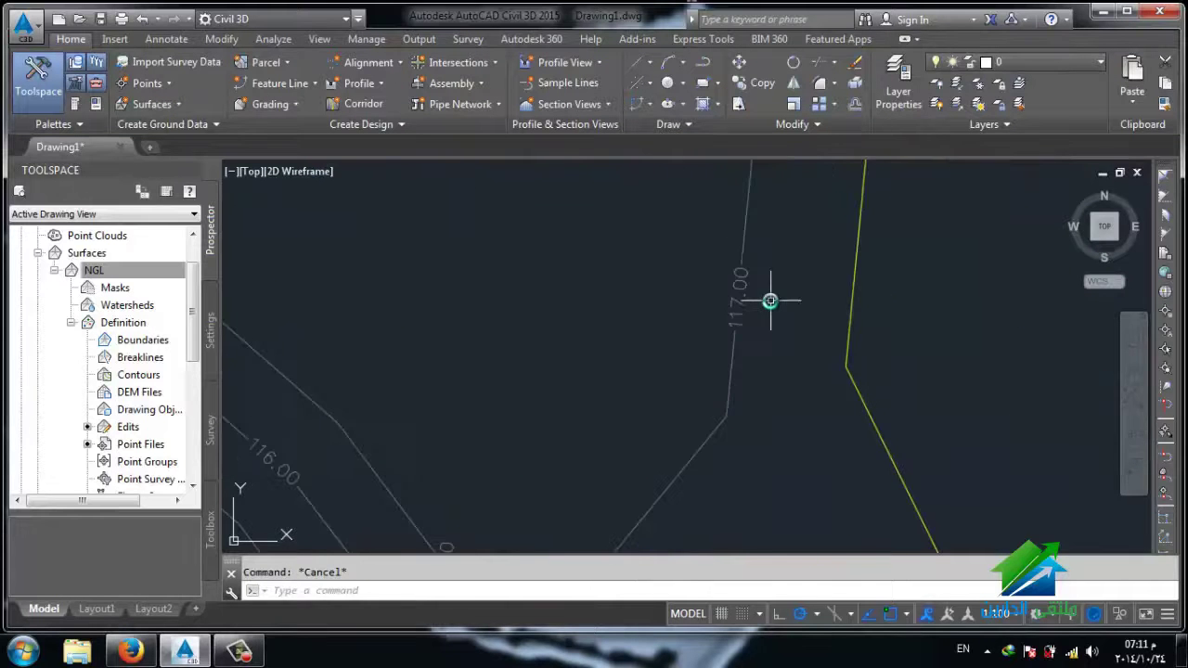
pyautogui.scroll(-2, 707, 358)
pyautogui.scroll(-1, 719, 480)
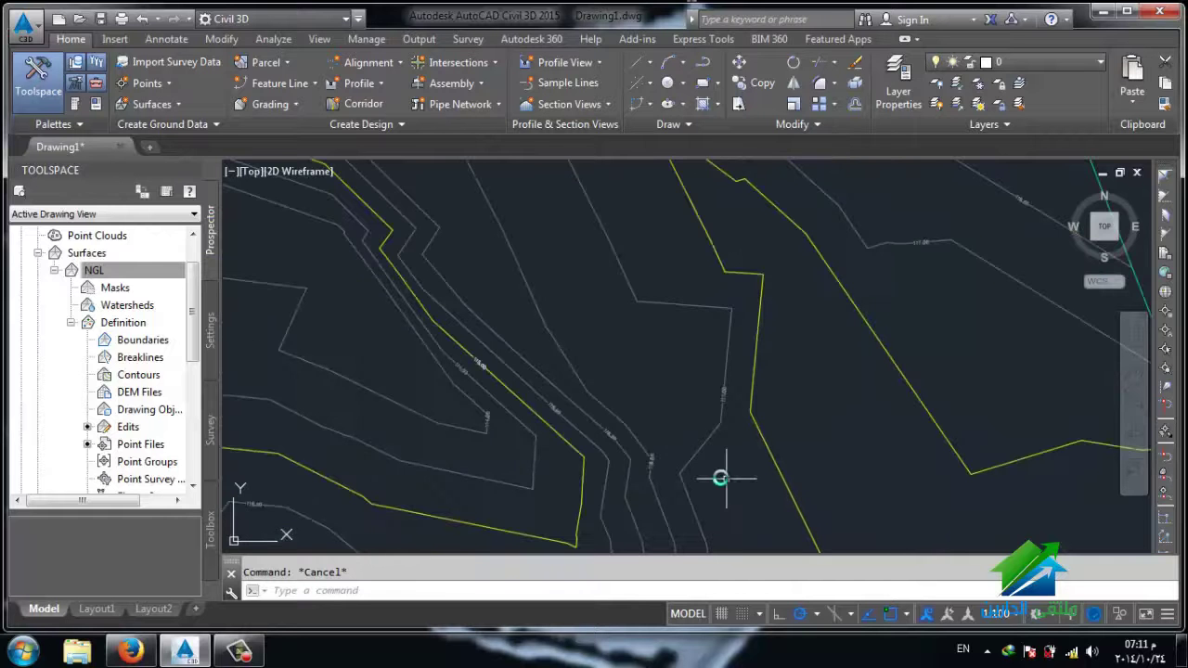
pyautogui.scroll(-1, 613, 310)
pyautogui.moveTo(613, 310); pyautogui.dragTo(619, 372, button='middle')
pyautogui.scroll(2, 594, 348)
pyautogui.scroll(2, 520, 316)
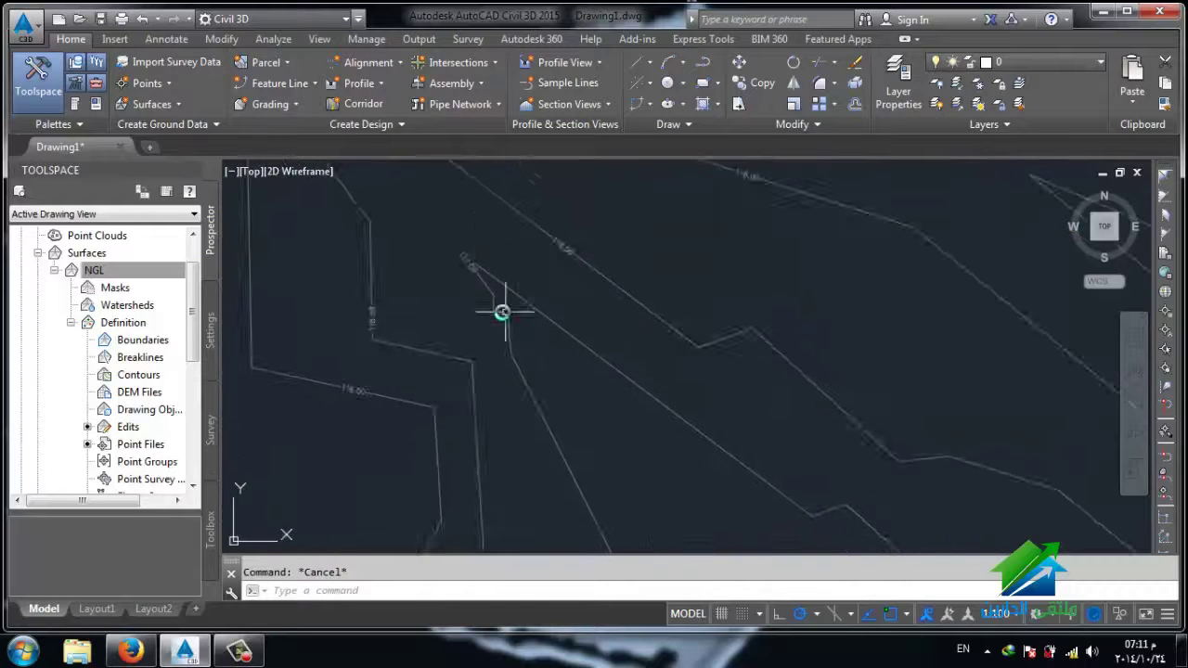
pyautogui.scroll(2, 454, 325)
pyautogui.scroll(-1, 477, 248)
pyautogui.scroll(-2, 594, 402)
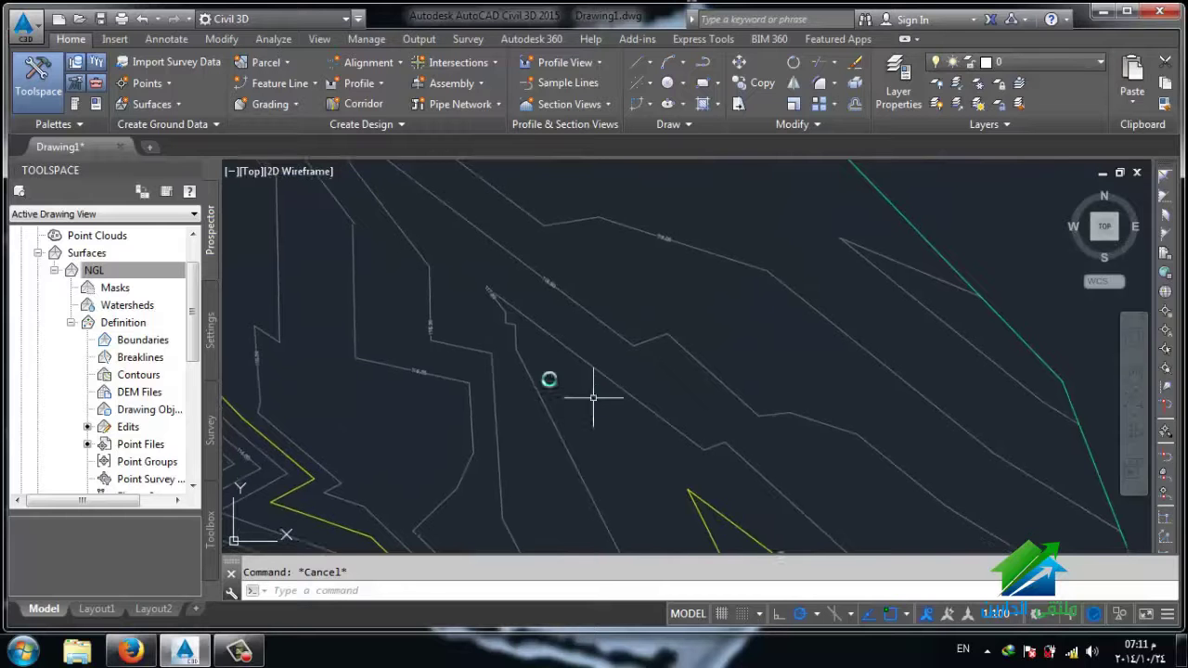
pyautogui.scroll(-1, 501, 362)
pyautogui.scroll(-1, 455, 339)
pyautogui.scroll(2, 476, 390)
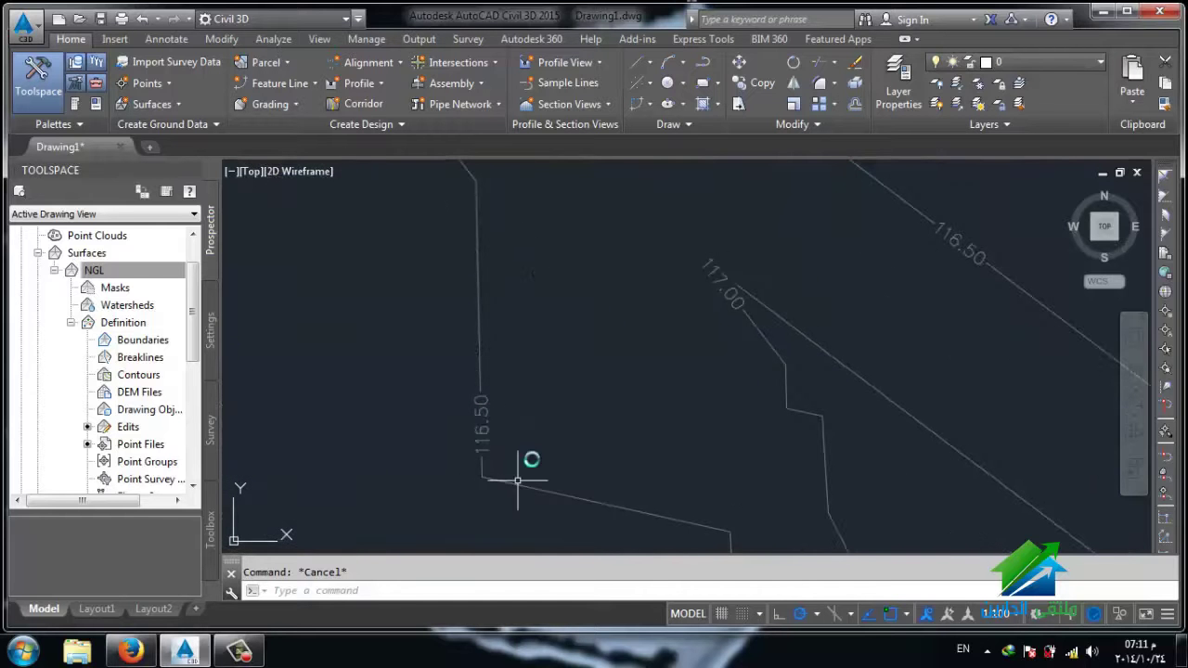
pyautogui.click(480, 313)
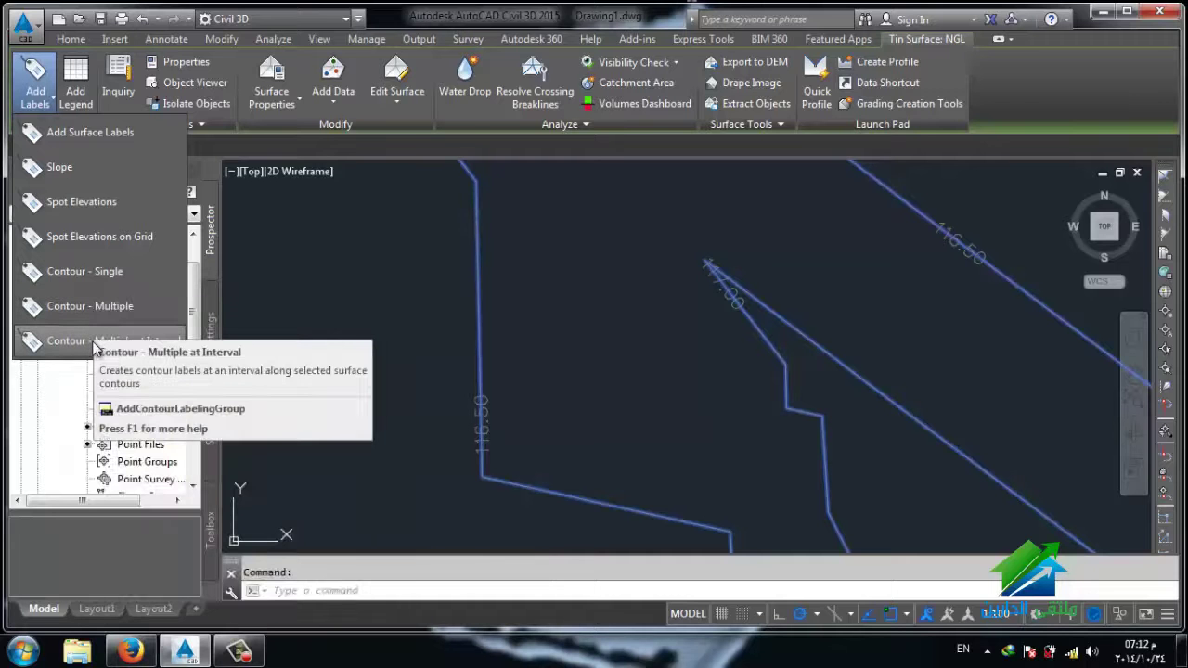
pyautogui.moveTo(59, 167)
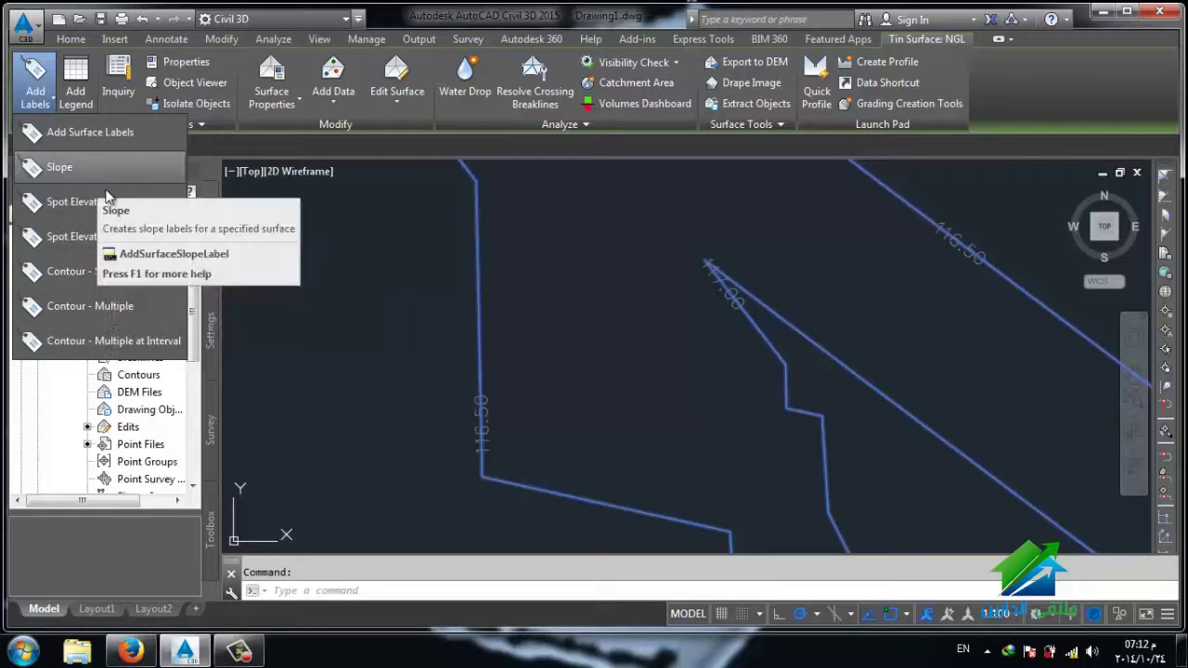
# Step: Add a two-point slope label, reading 1.39%, across the NGL contours
pyautogui.click(65, 169)
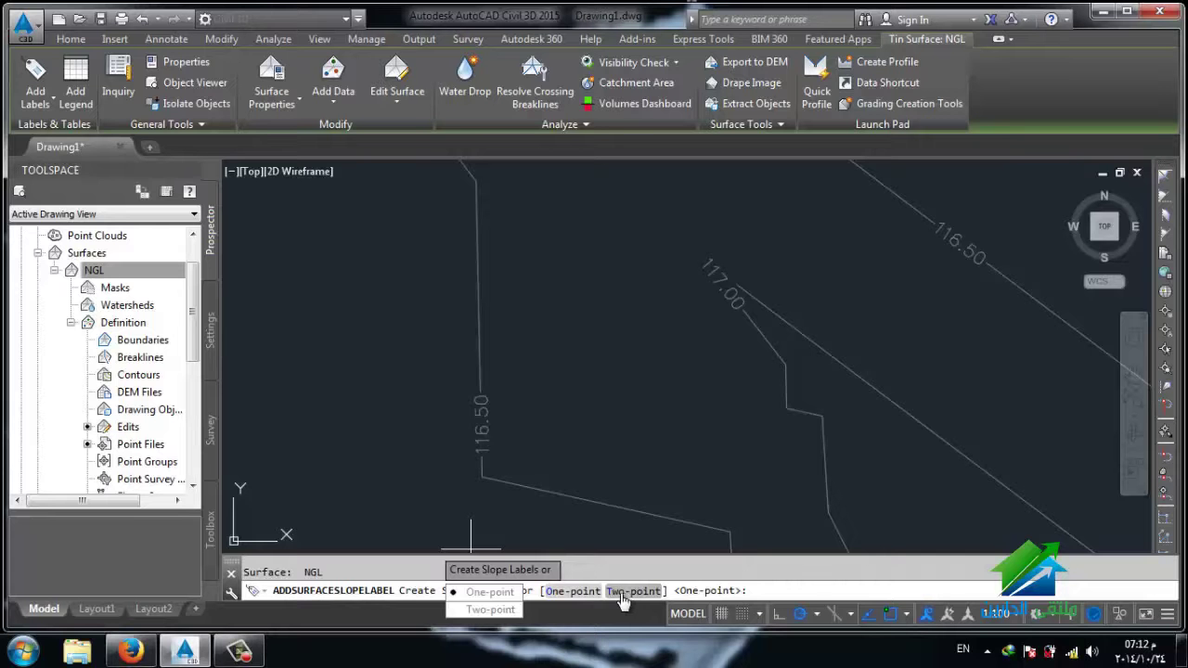
pyautogui.click(621, 594)
pyautogui.scroll(-3, 470, 517)
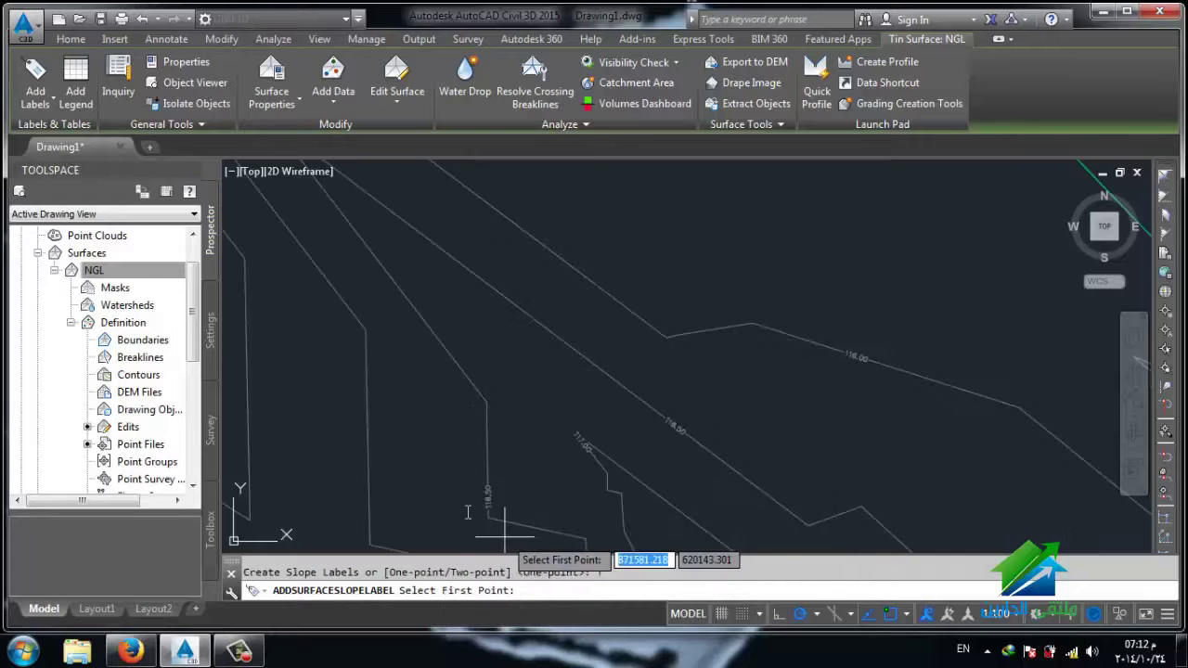
pyautogui.scroll(-3, 424, 424)
pyautogui.moveTo(424, 424); pyautogui.dragTo(444, 436, button='middle')
pyautogui.scroll(3, 789, 377)
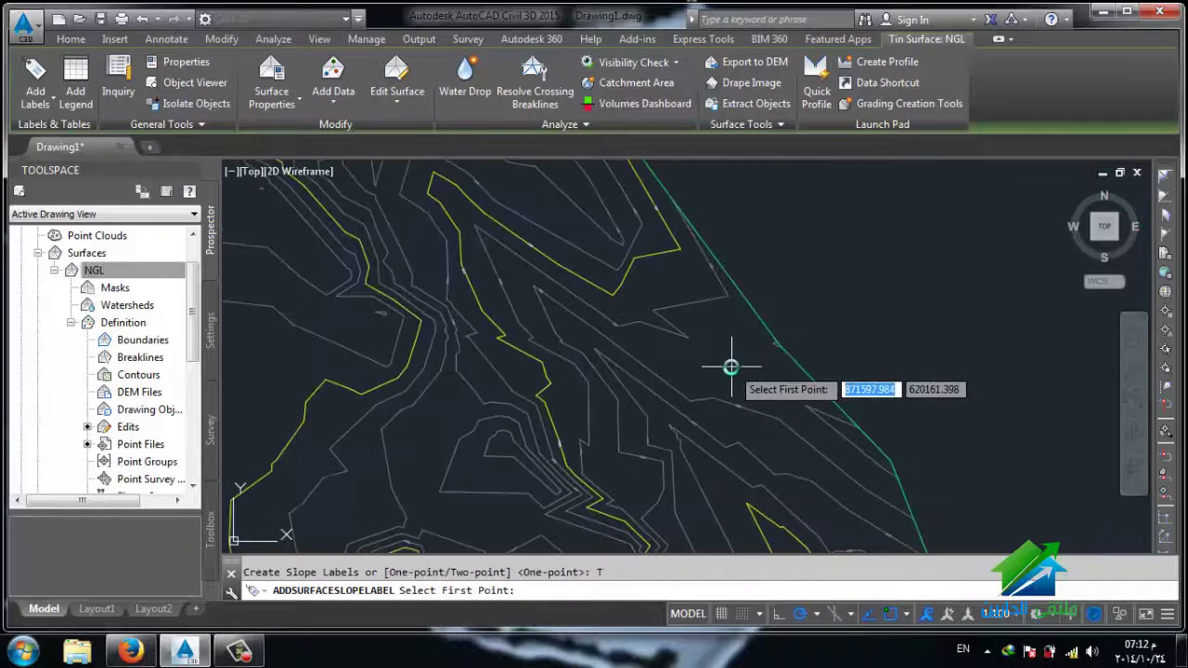
pyautogui.scroll(3, 732, 366)
pyautogui.click(588, 191)
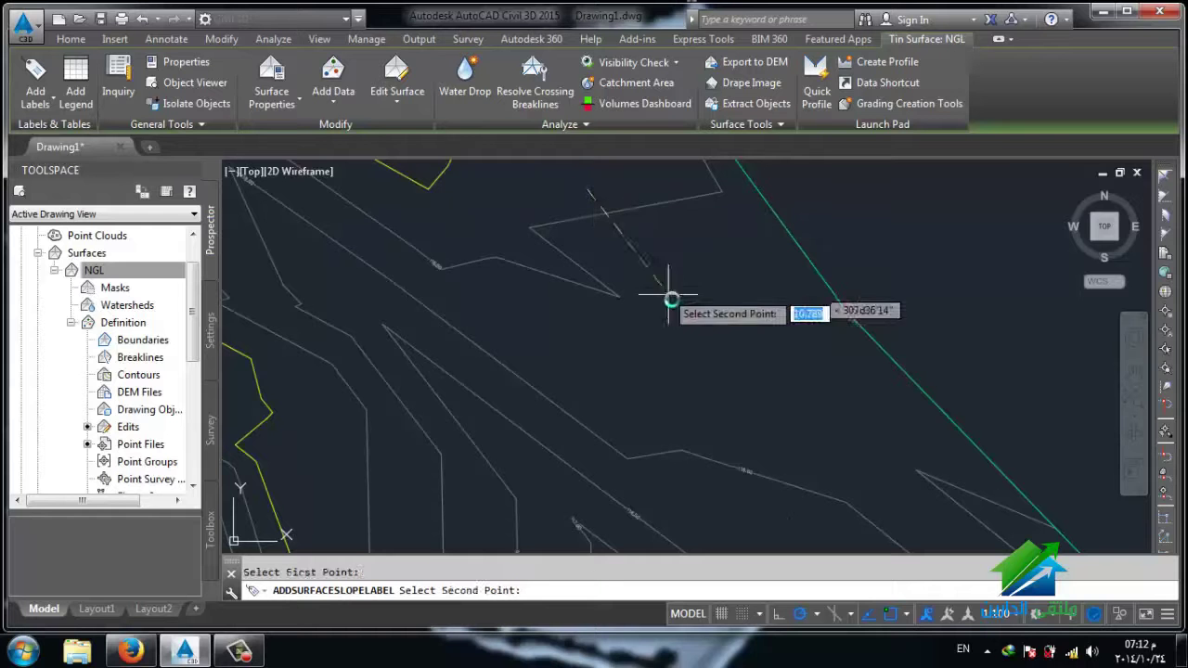
pyautogui.click(686, 338)
# Step: Cancel the pending pick and restart the surface slope label command
pyautogui.scroll(2, 686, 325)
pyautogui.scroll(2, 618, 252)
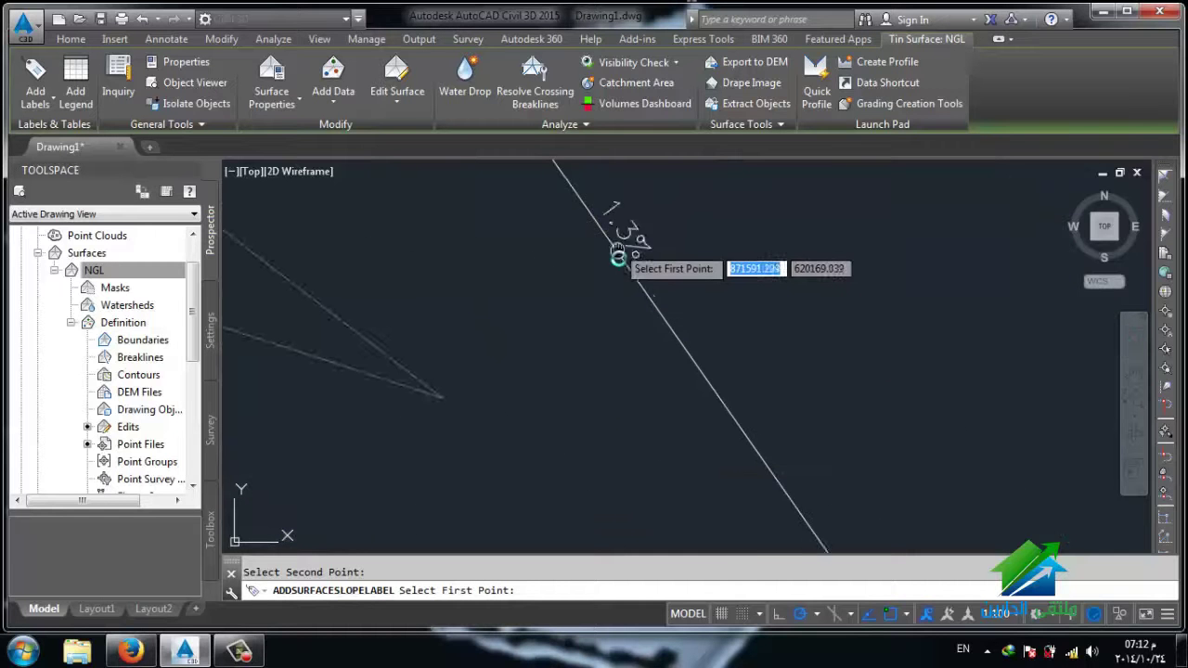
pyautogui.scroll(1, 636, 385)
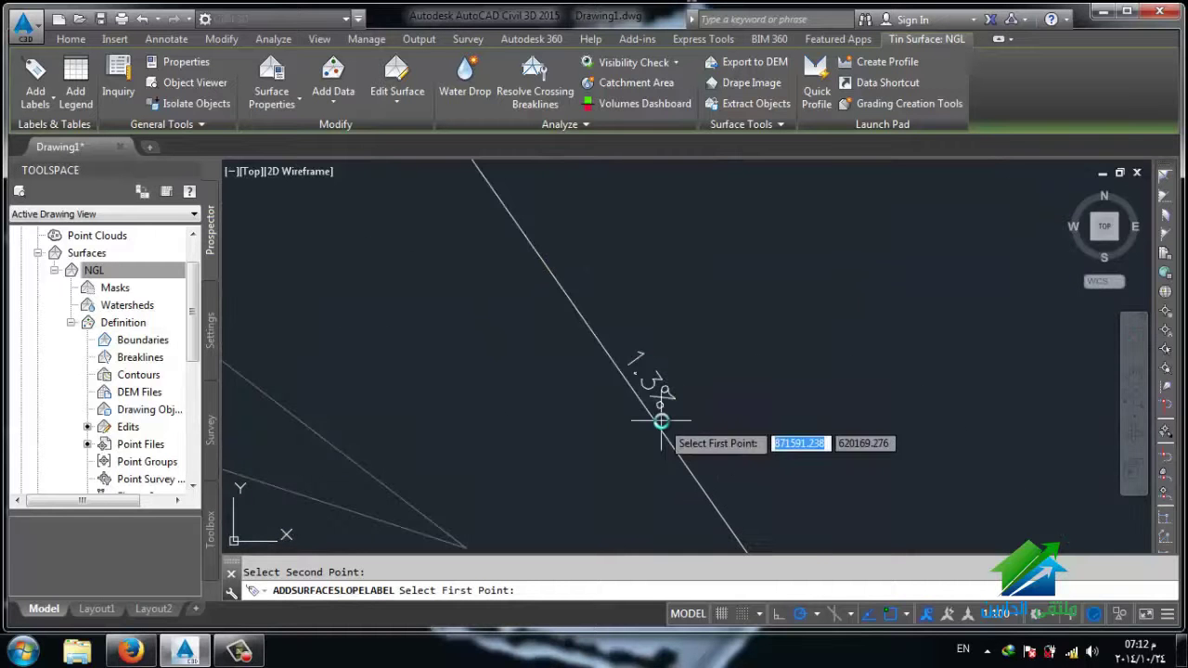
pyautogui.scroll(-2, 608, 380)
pyautogui.scroll(-2, 687, 492)
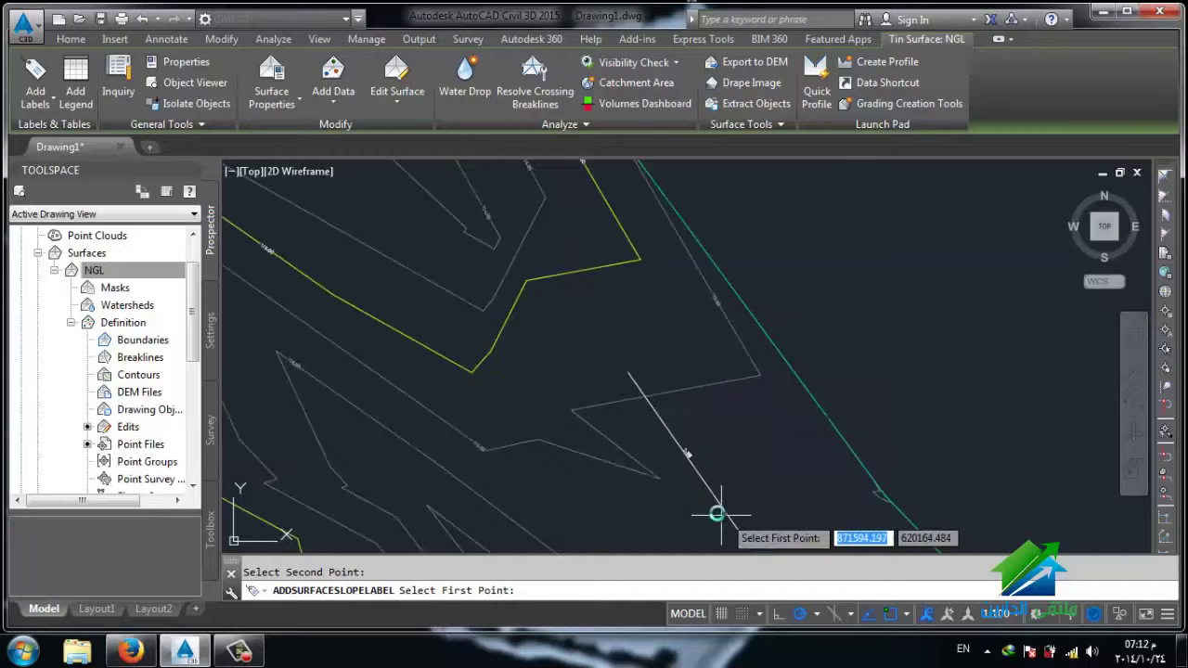
pyautogui.scroll(-1, 668, 445)
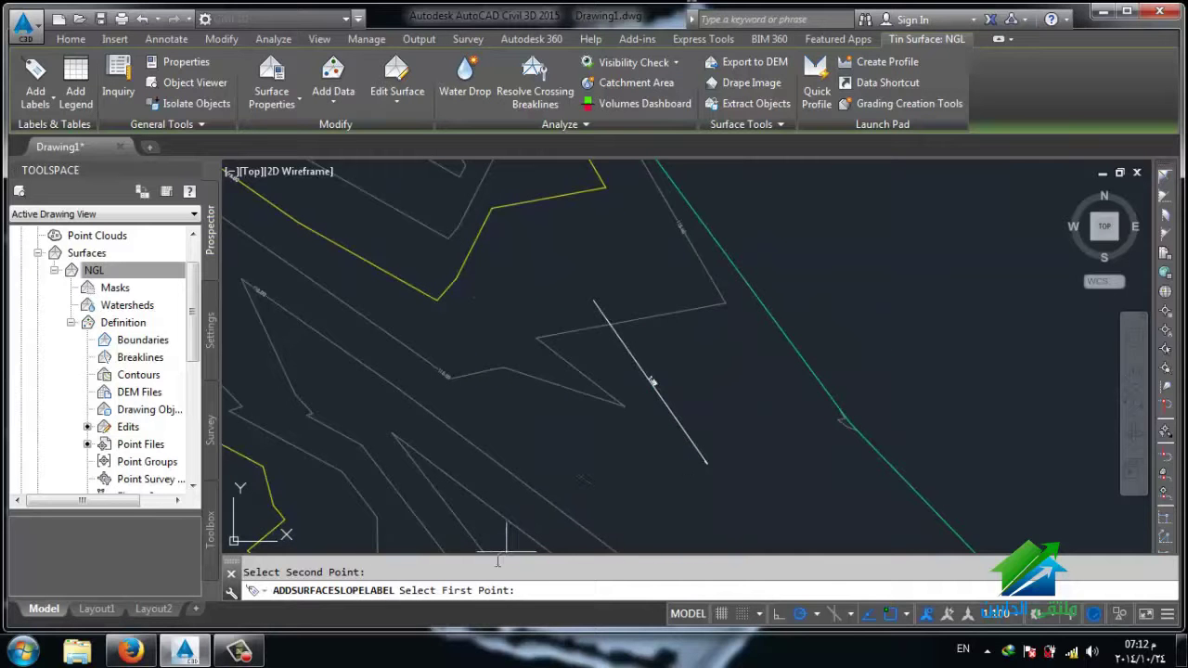
pyautogui.press('Escape')
pyautogui.press('Return')
pyautogui.click(557, 520)
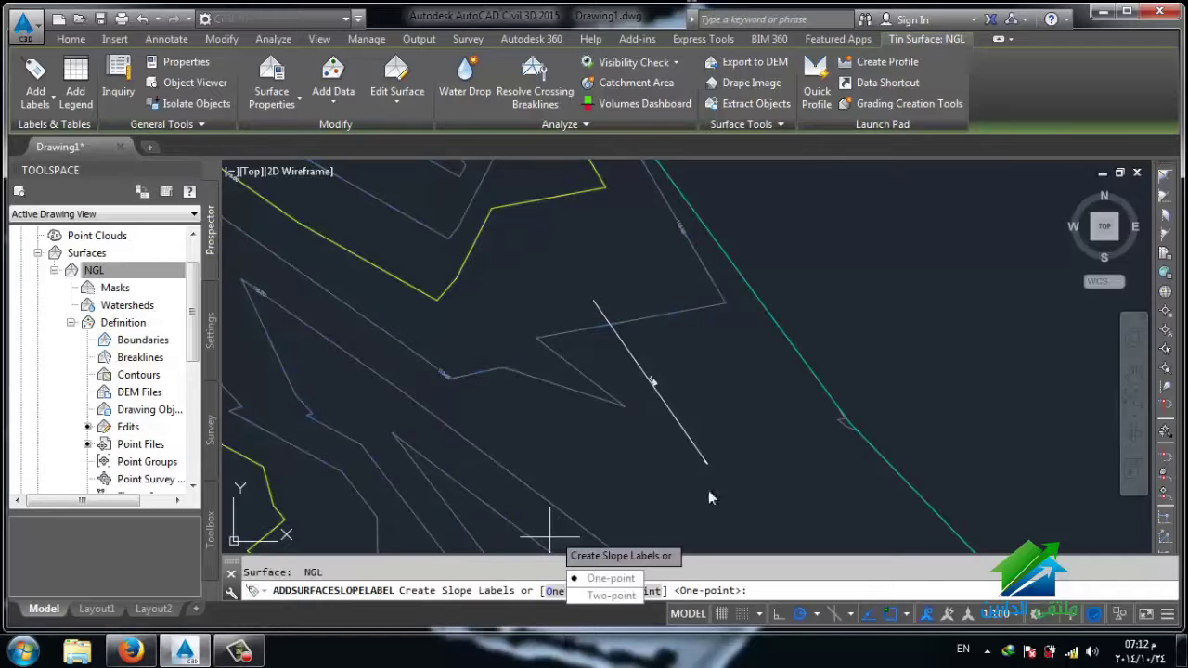
# Step: Place a one-point slope label reading about -6.5% on the NGL surface
pyautogui.click(553, 594)
pyautogui.moveTo(544, 363); pyautogui.dragTo(640, 492, button='middle')
pyautogui.moveTo(570, 466); pyautogui.dragTo(640, 548, button='middle')
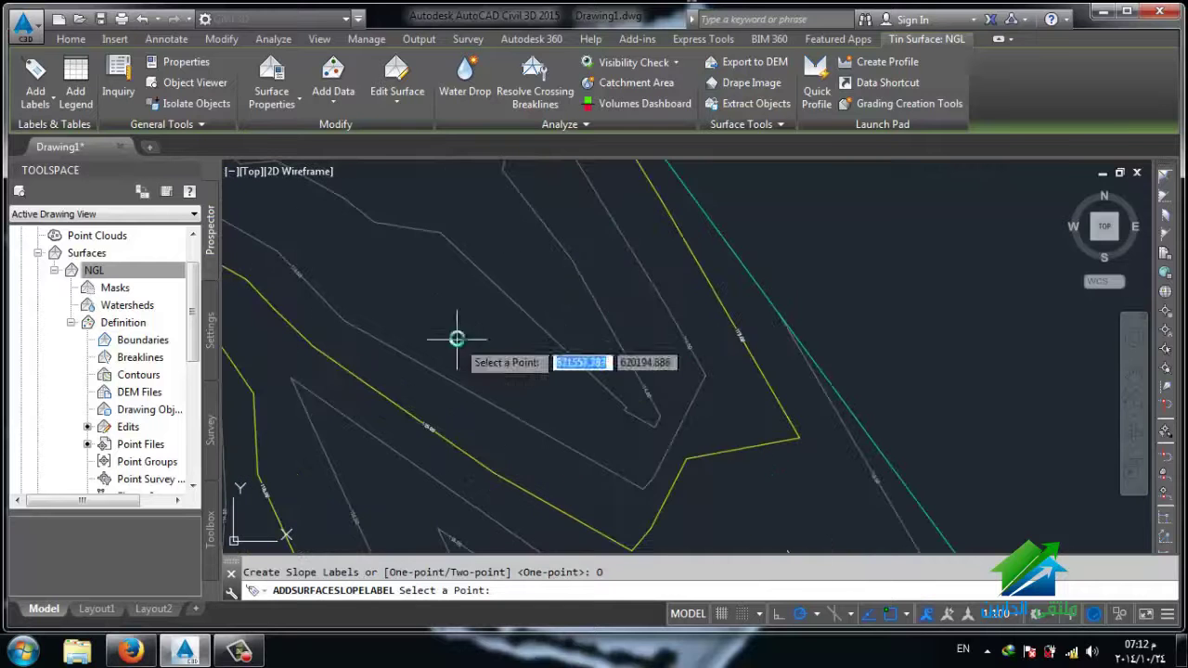
pyautogui.click(413, 311)
pyautogui.scroll(3, 424, 283)
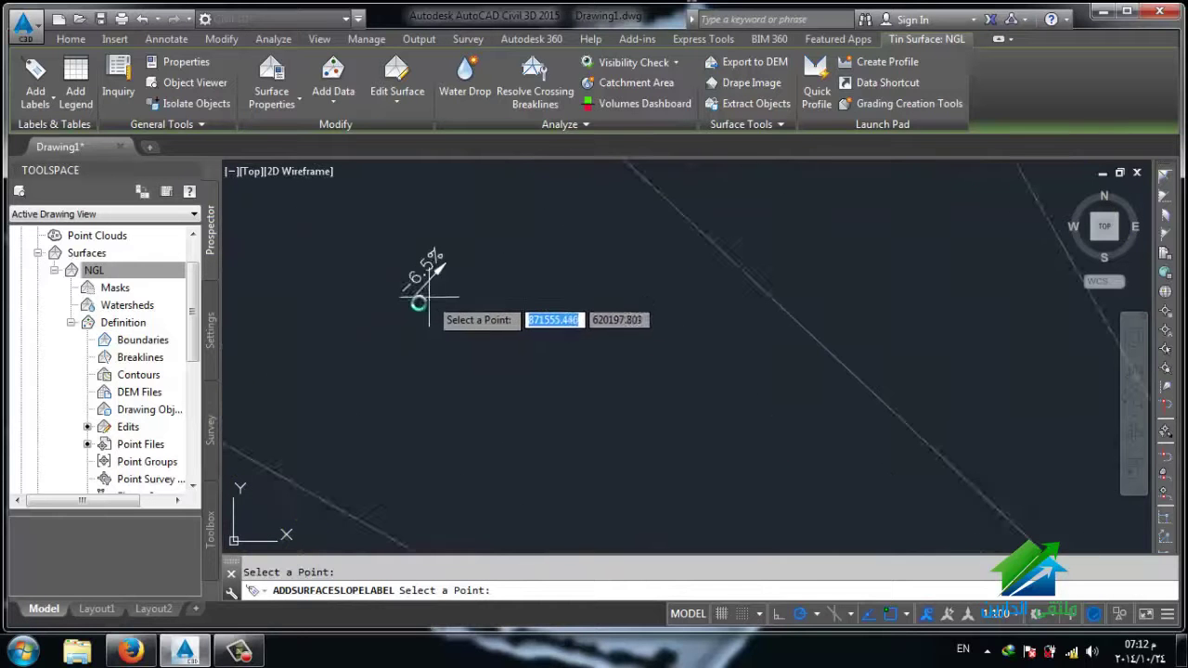
pyautogui.moveTo(429, 297); pyautogui.dragTo(432, 367, button='middle')
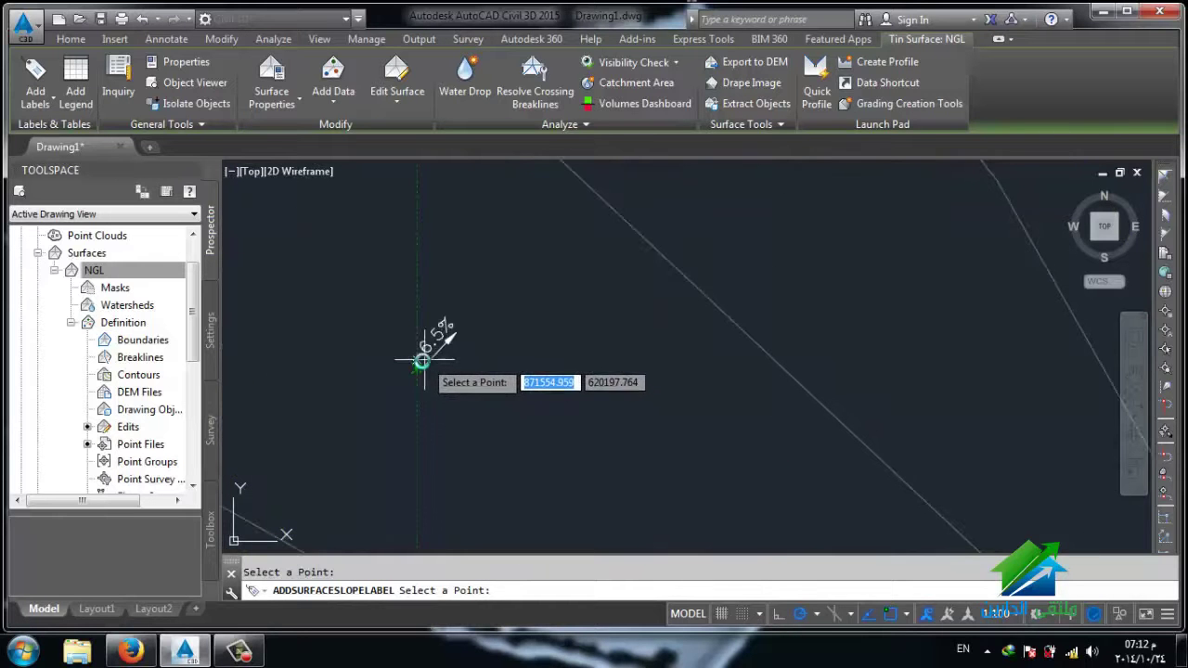
pyautogui.click(416, 368)
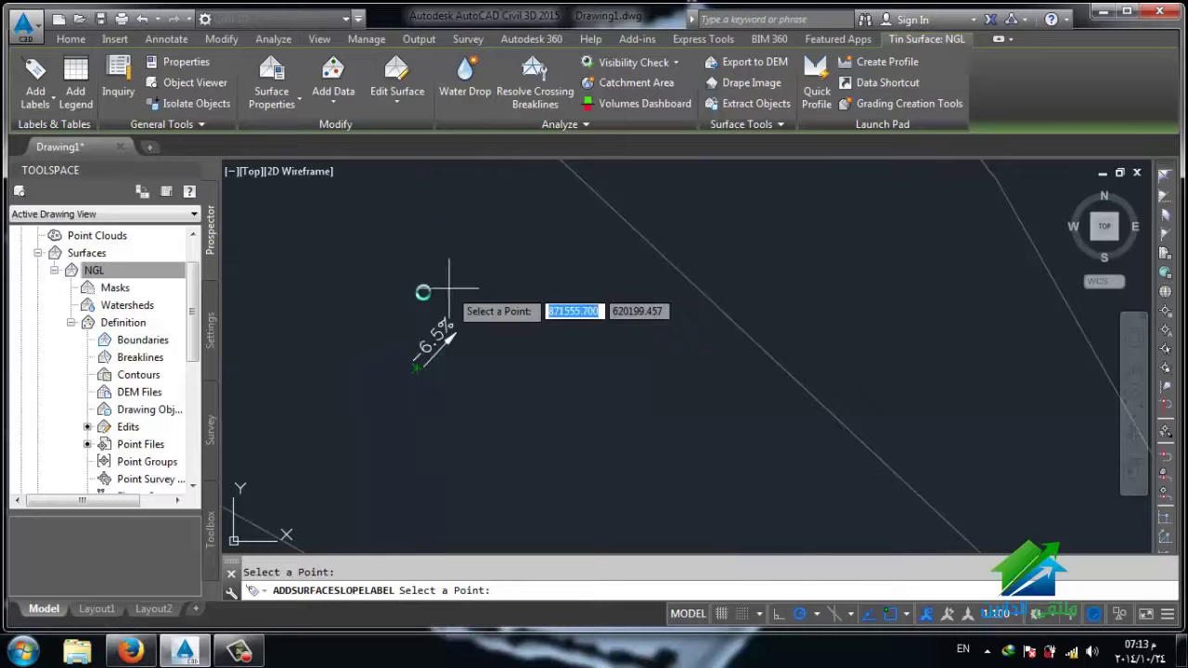
pyautogui.scroll(-2, 417, 412)
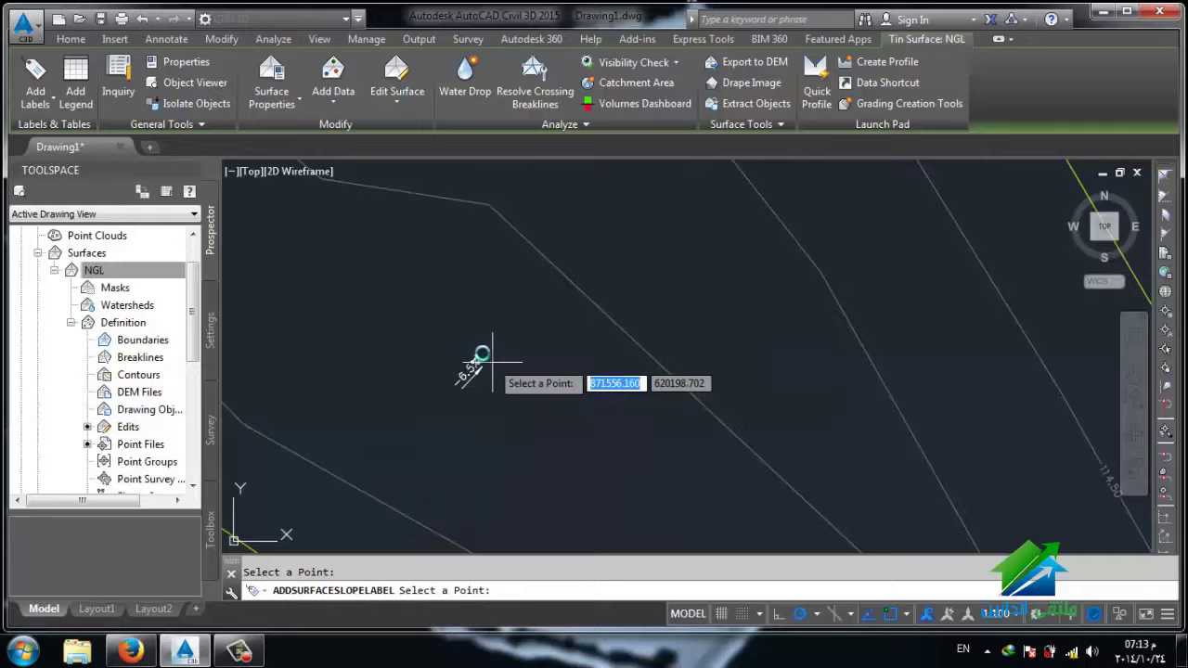
pyautogui.scroll(-2, 449, 420)
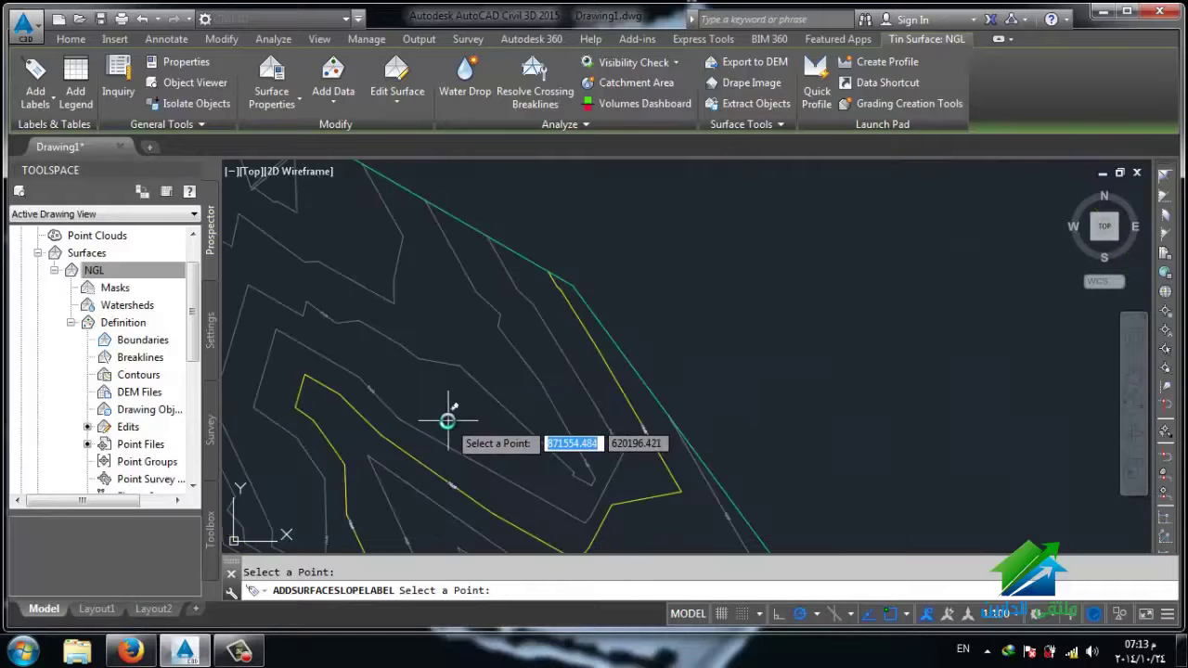
pyautogui.scroll(-1, 448, 421)
pyautogui.click(37, 83)
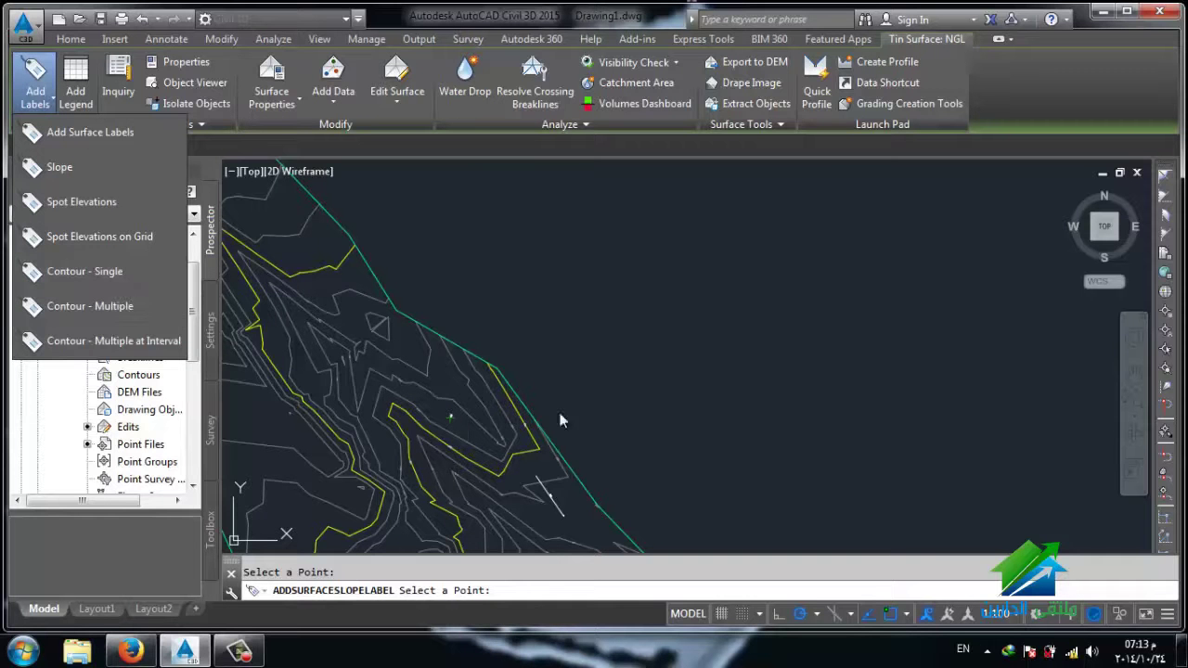
# Step: Start a Contour - Single label, inspect the contours, then cancel it without labelling
pyautogui.click(104, 299)
pyautogui.click(36, 98)
pyautogui.click(63, 279)
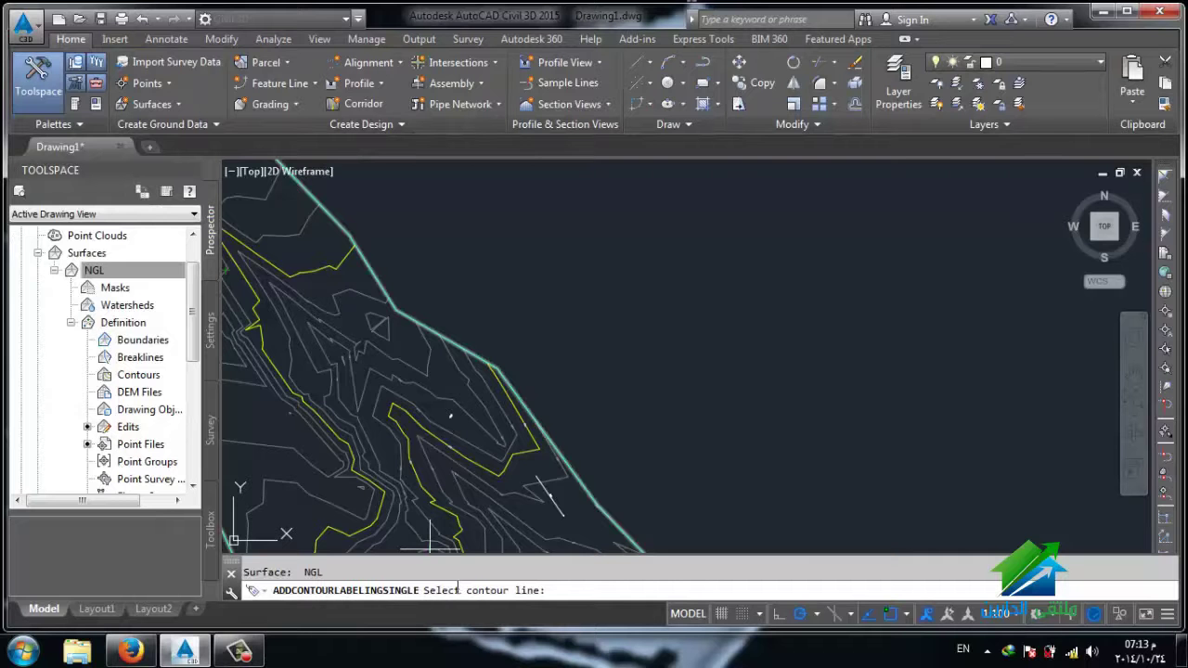
pyautogui.scroll(-3, 544, 495)
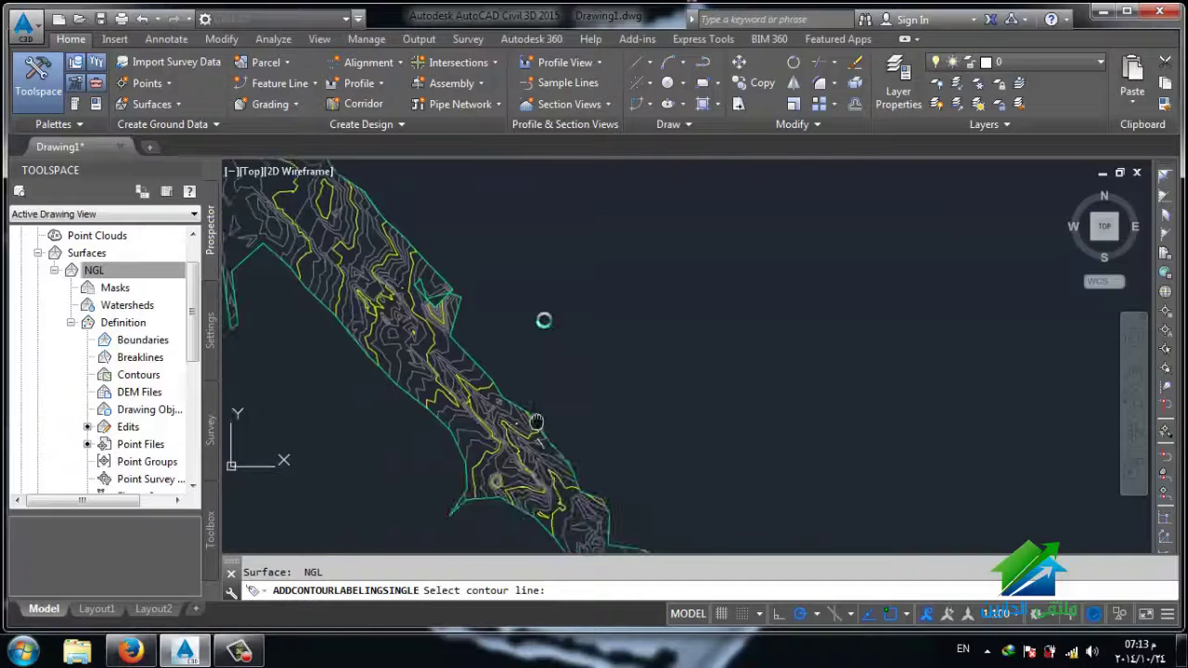
pyautogui.scroll(3, 588, 344)
pyautogui.scroll(2, 570, 430)
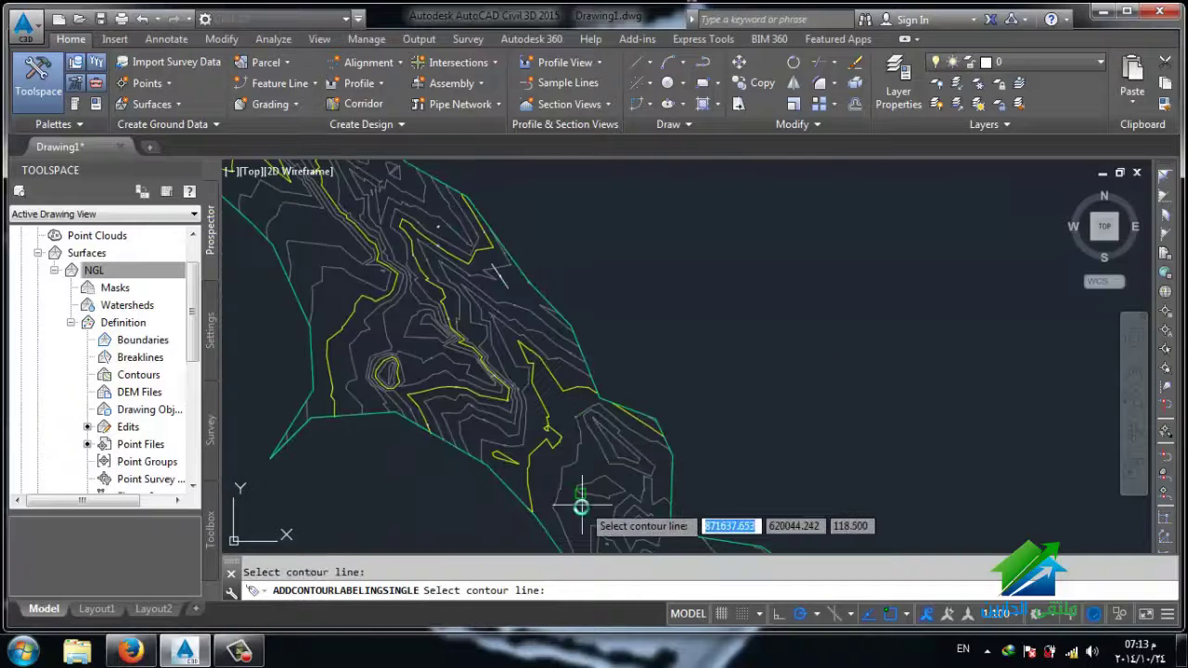
pyautogui.moveTo(578, 499); pyautogui.dragTo(525, 323, button='middle')
pyautogui.scroll(2, 623, 454)
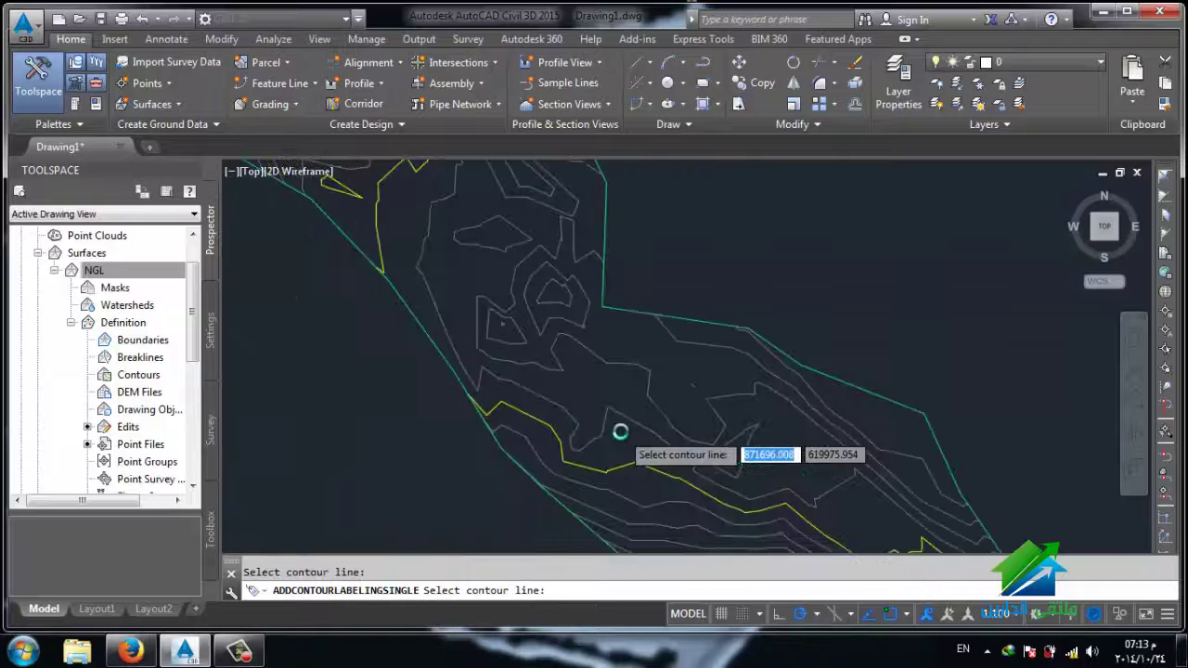
pyautogui.scroll(1, 622, 452)
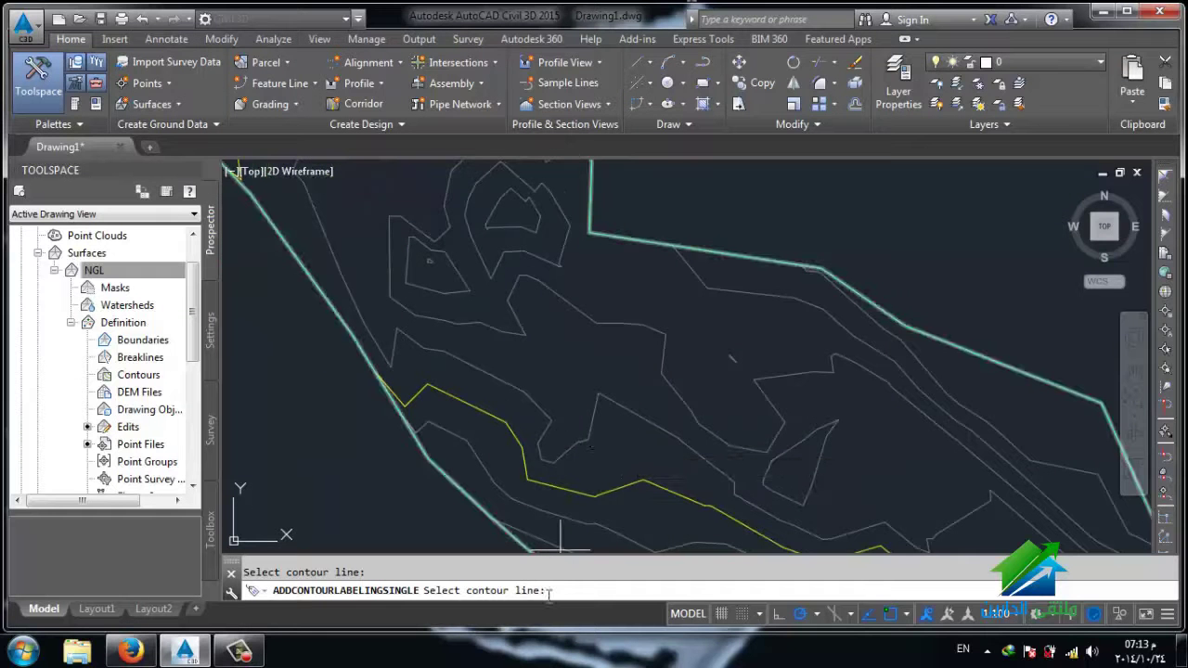
pyautogui.press('Escape')
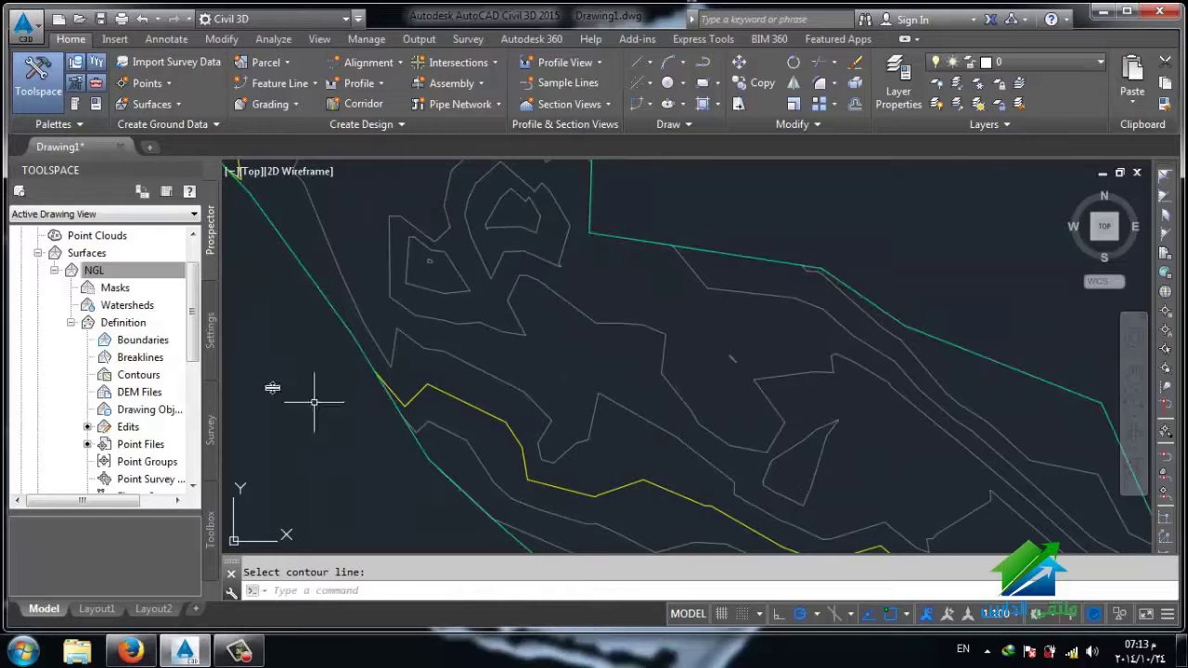
pyautogui.click(90, 270)
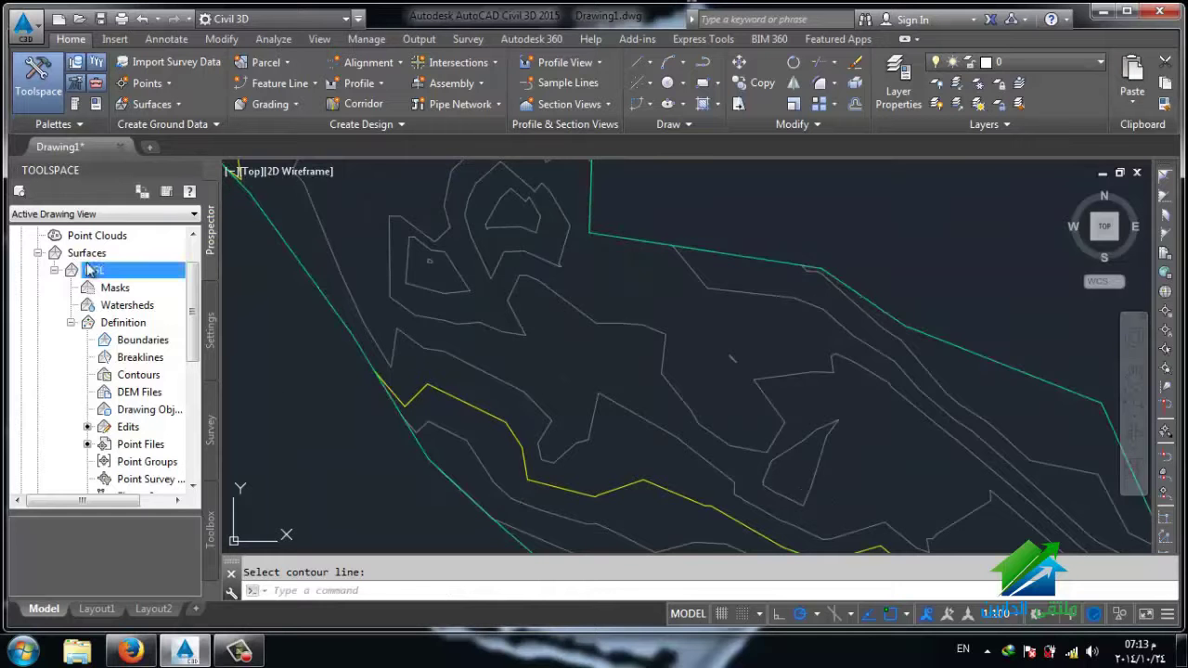
pyautogui.click(360, 317)
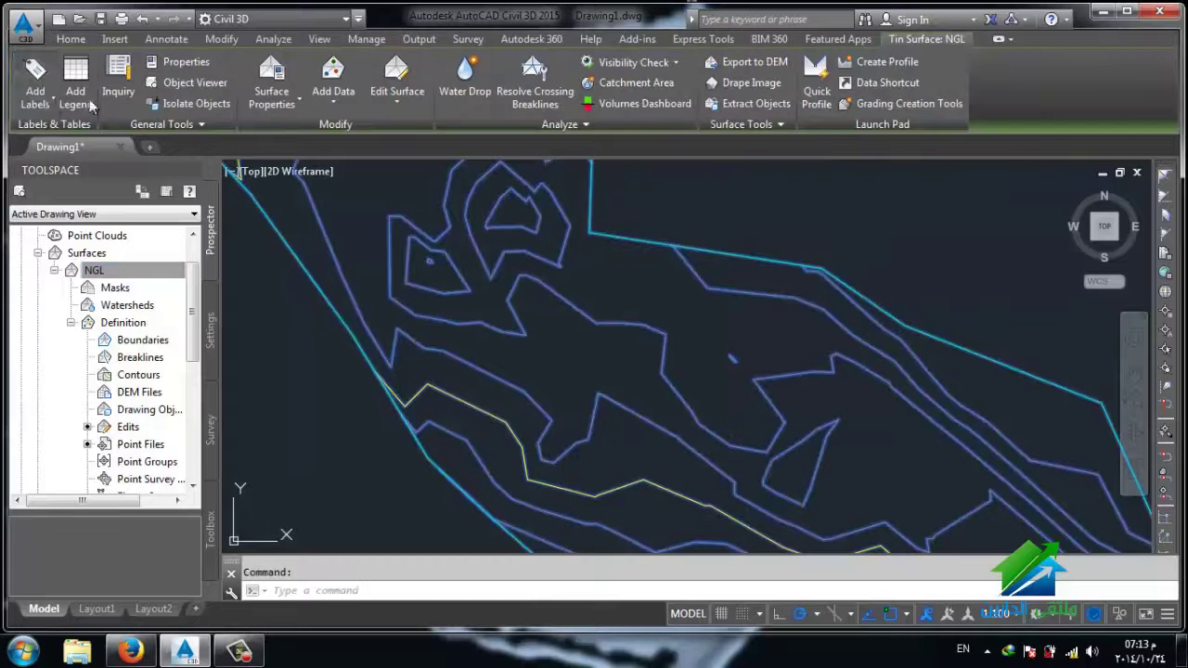
pyautogui.click(36, 97)
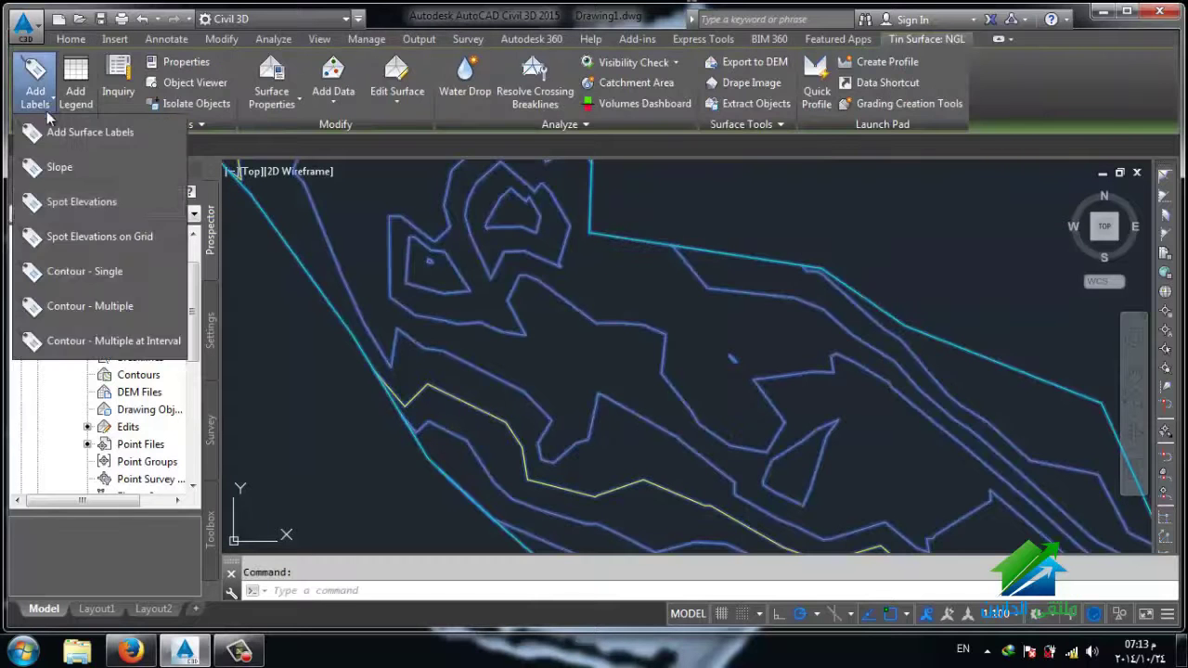
pyautogui.click(80, 306)
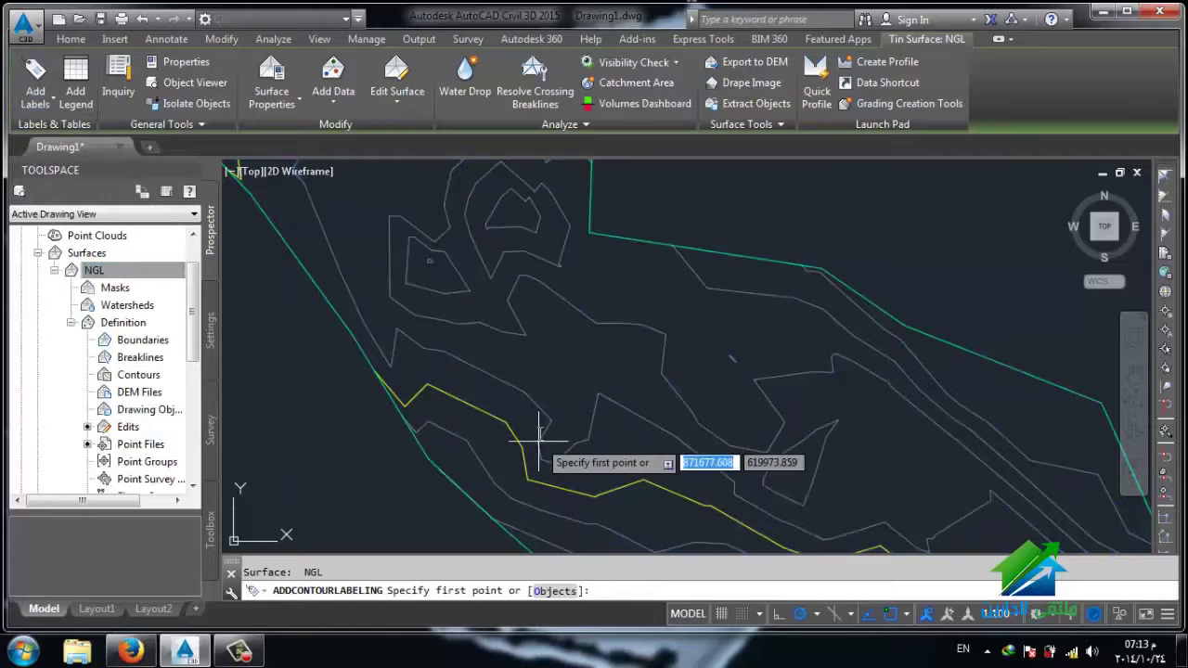
pyautogui.click(547, 417)
pyautogui.scroll(-3, 604, 464)
pyautogui.scroll(3, 584, 380)
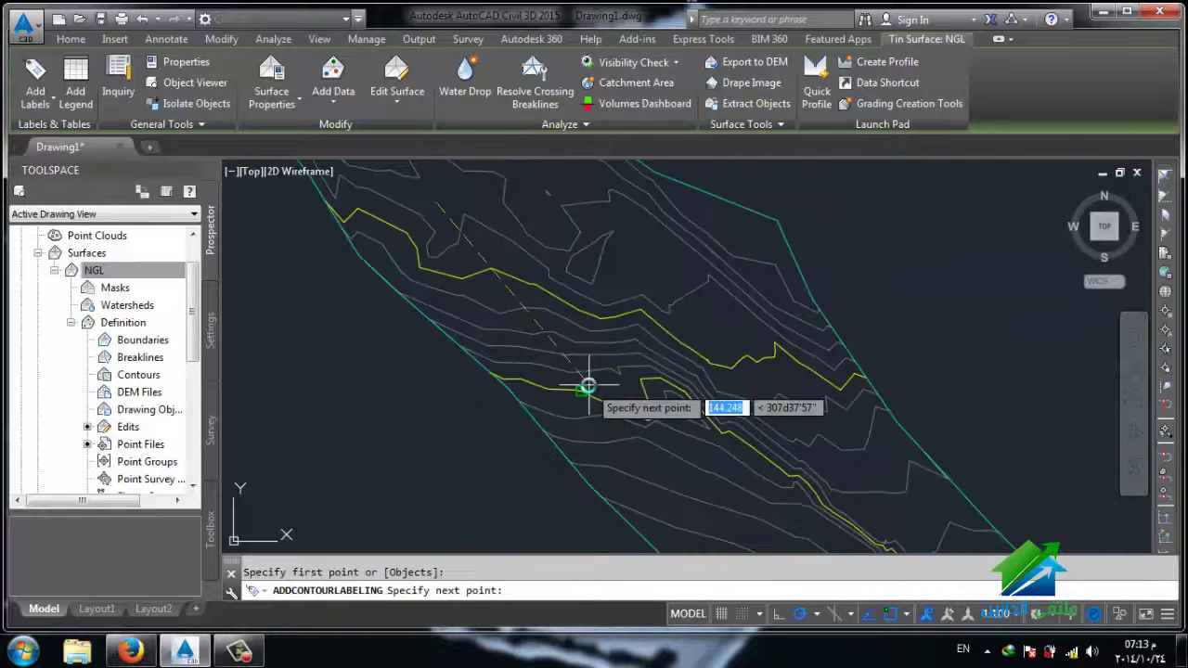
pyautogui.scroll(3, 571, 399)
pyautogui.click(565, 409)
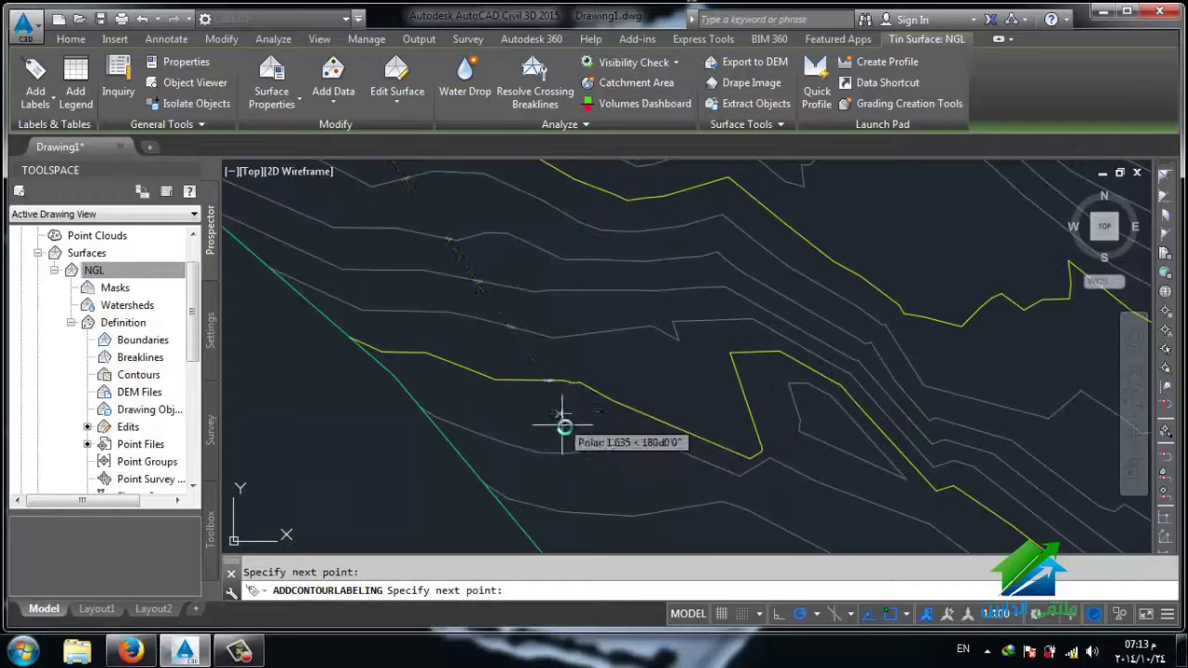
pyautogui.scroll(-3, 637, 469)
pyautogui.scroll(-2, 604, 445)
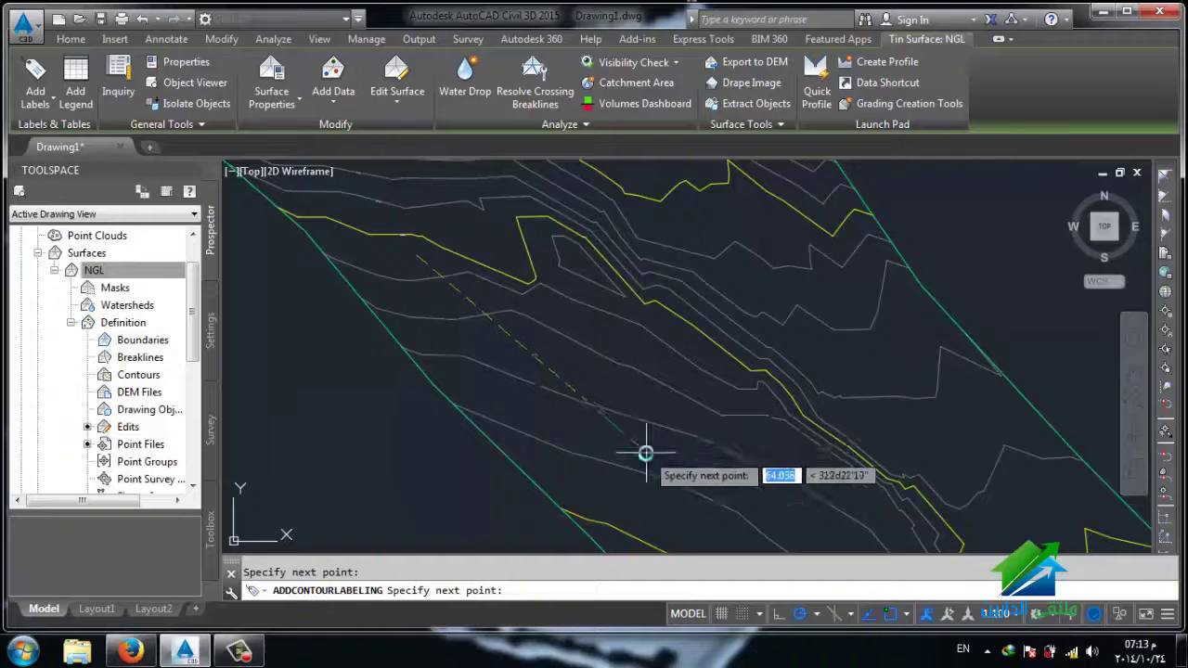
pyautogui.scroll(-3, 541, 269)
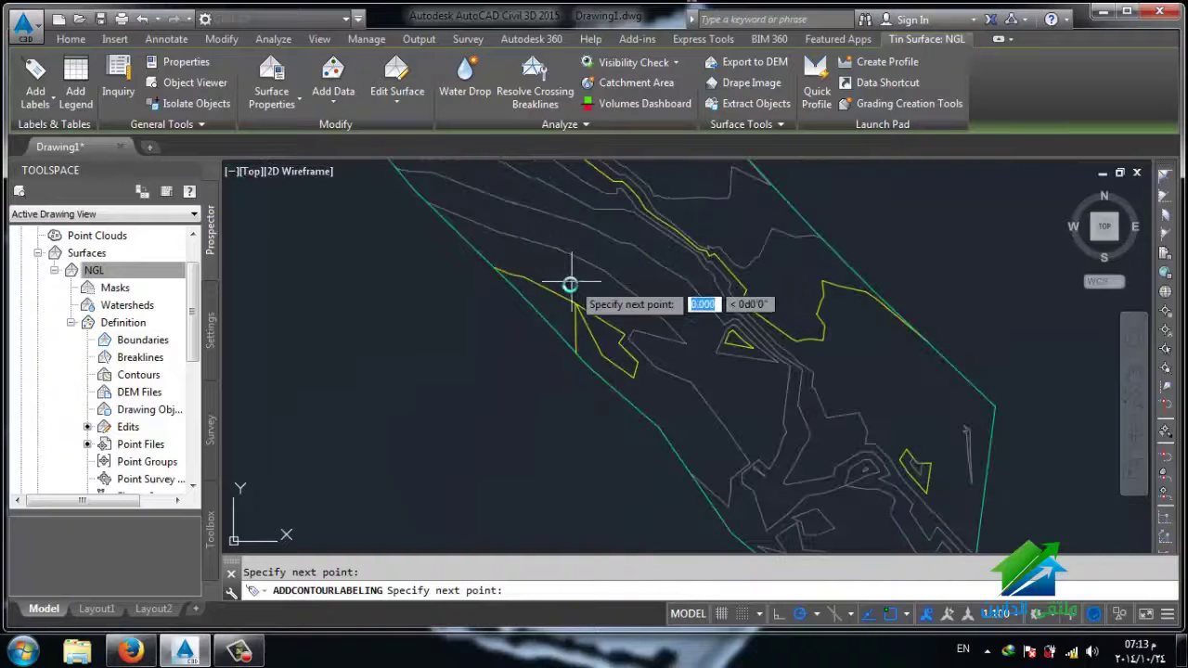
pyautogui.scroll(3, 684, 420)
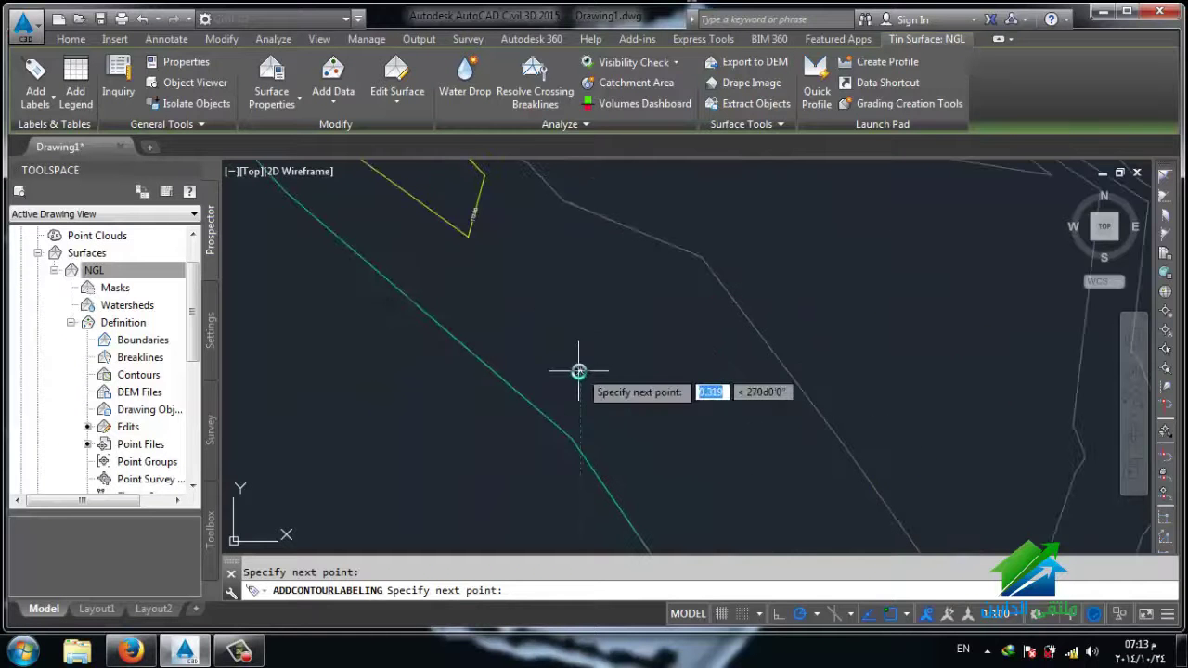
pyautogui.press('Escape')
pyautogui.scroll(2, 554, 290)
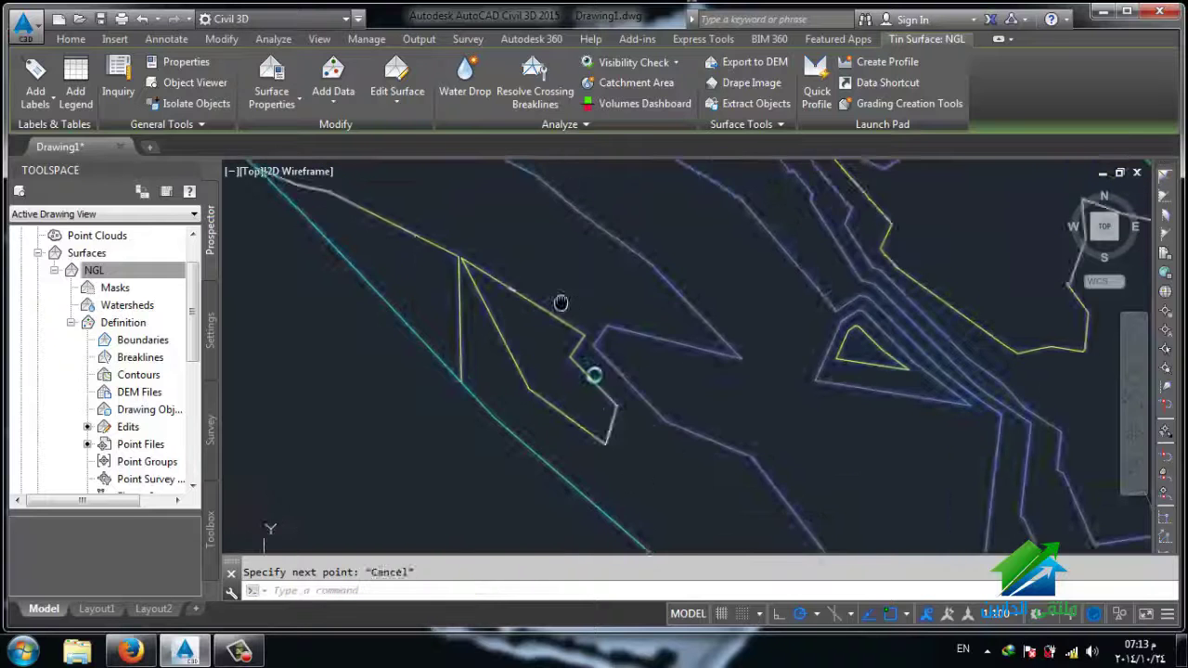
pyautogui.press('Escape')
pyautogui.scroll(-3, 534, 388)
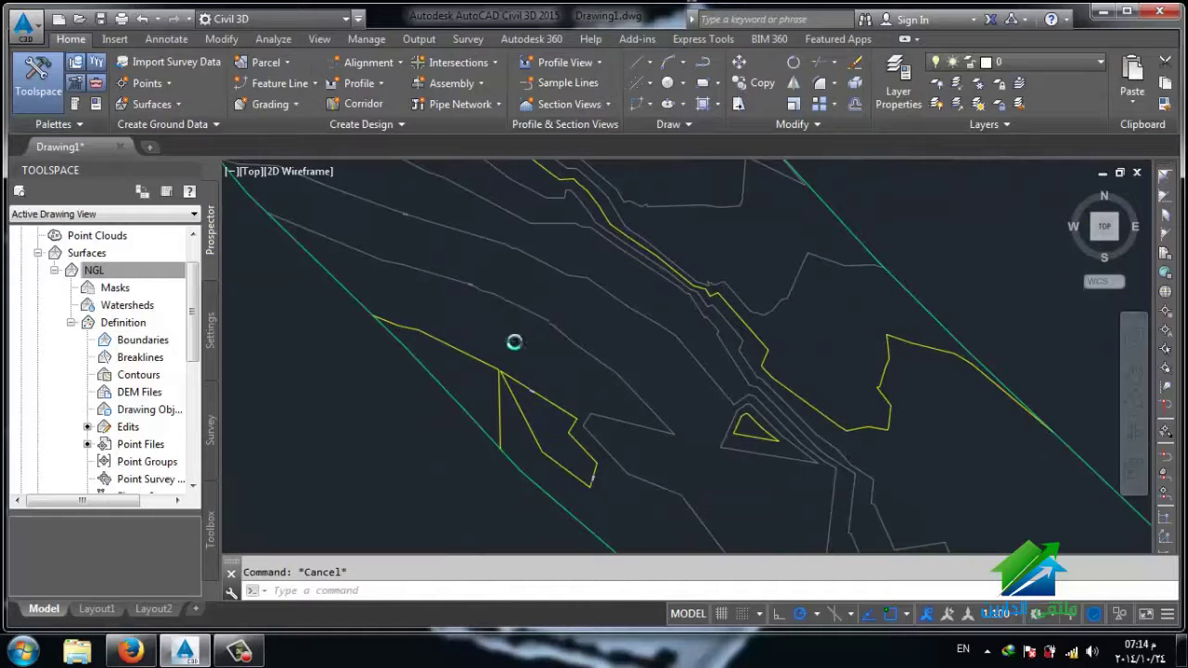
pyautogui.scroll(-3, 514, 341)
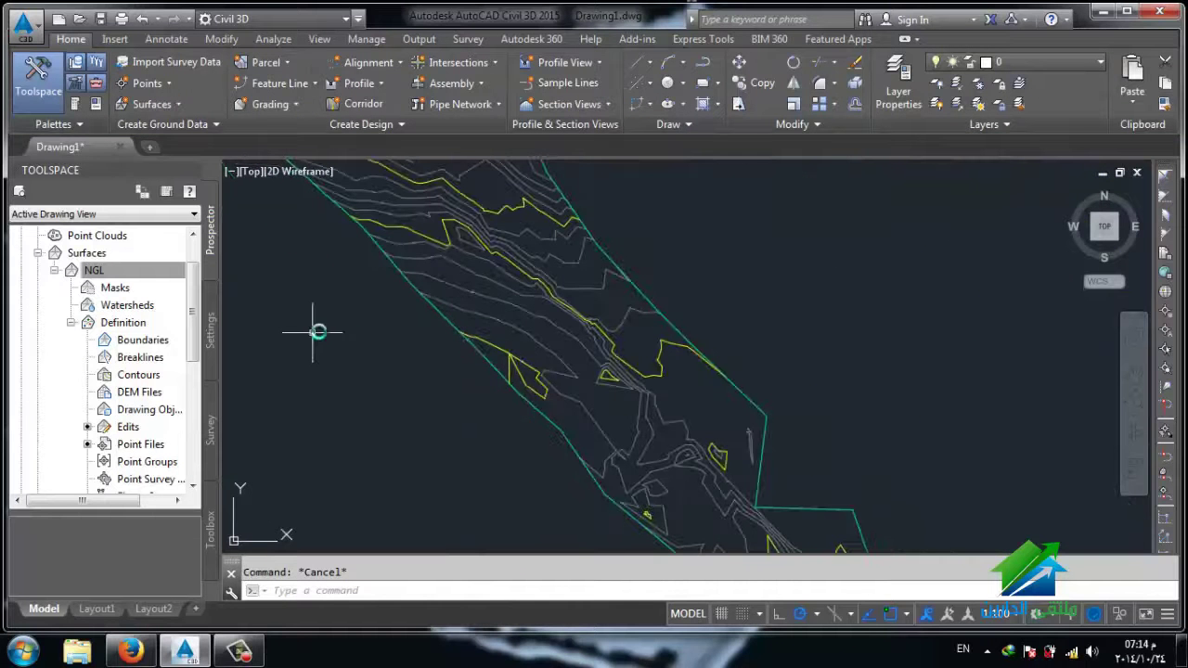
pyautogui.scroll(2, 516, 363)
pyautogui.scroll(2, 525, 363)
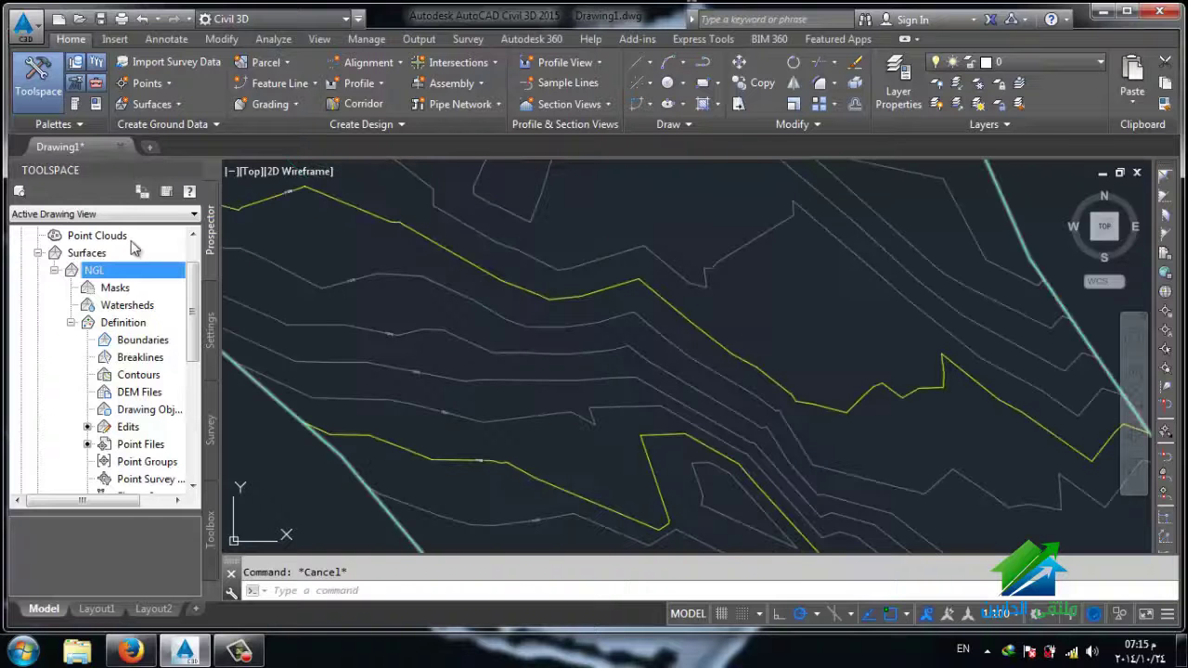
pyautogui.moveTo(324, 272); pyautogui.dragTo(356, 355, button='middle')
pyautogui.scroll(2, 362, 352)
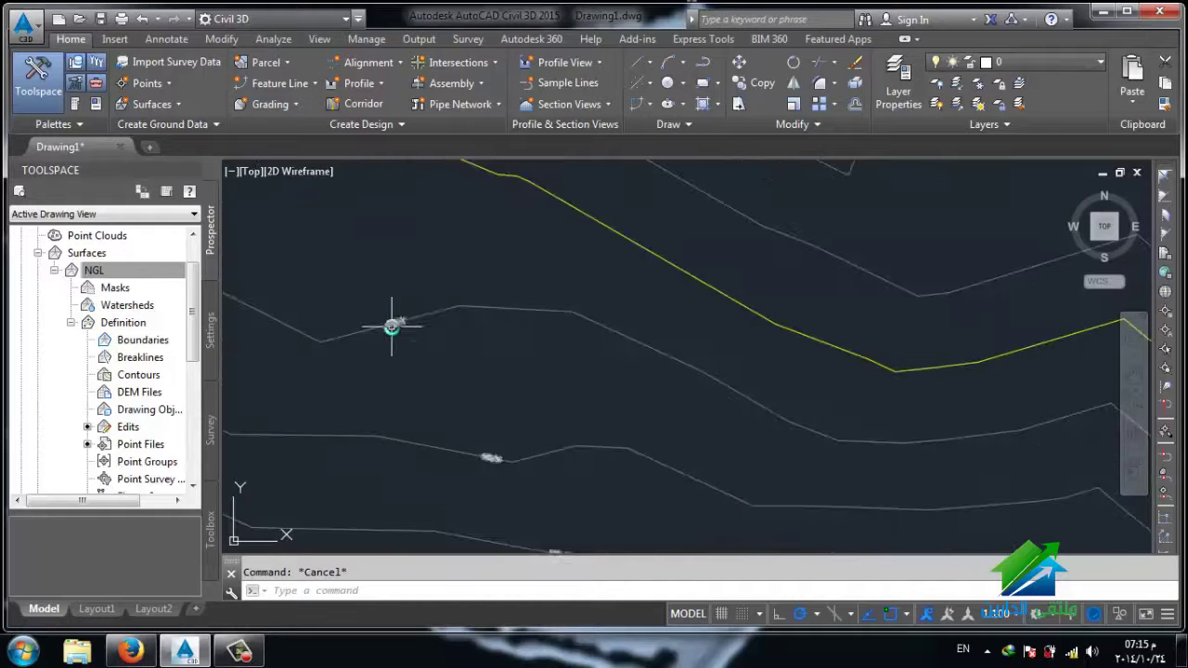
pyautogui.scroll(-2, 395, 365)
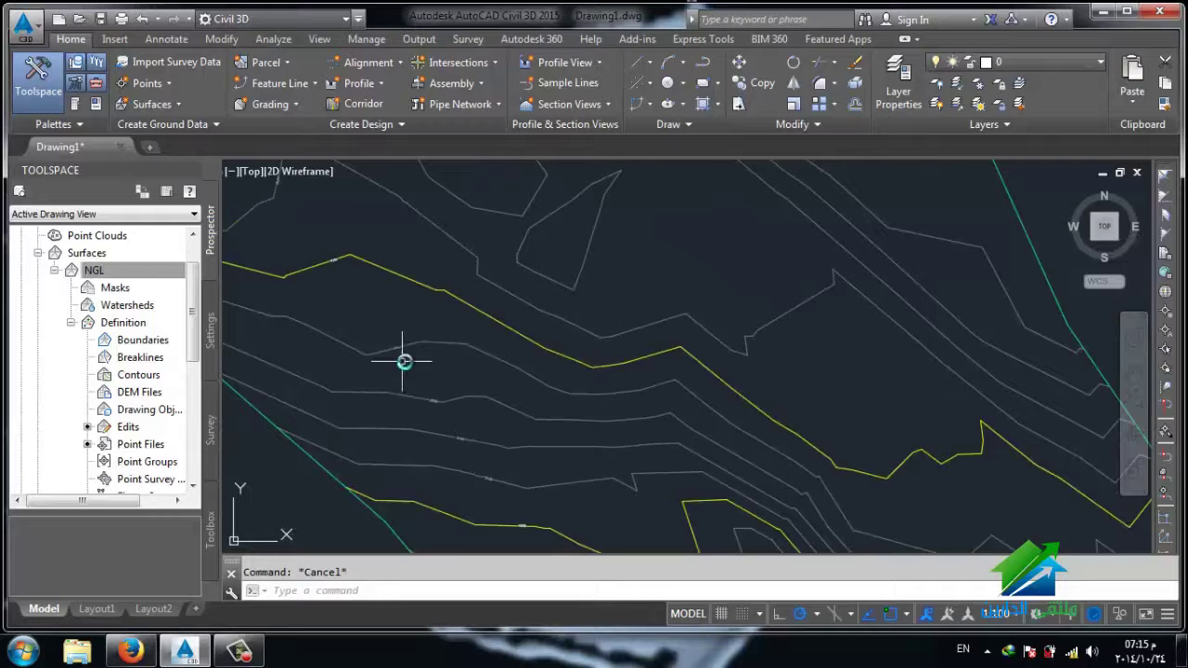
pyautogui.moveTo(404, 362); pyautogui.dragTo(439, 403, button='middle')
pyautogui.click(436, 395)
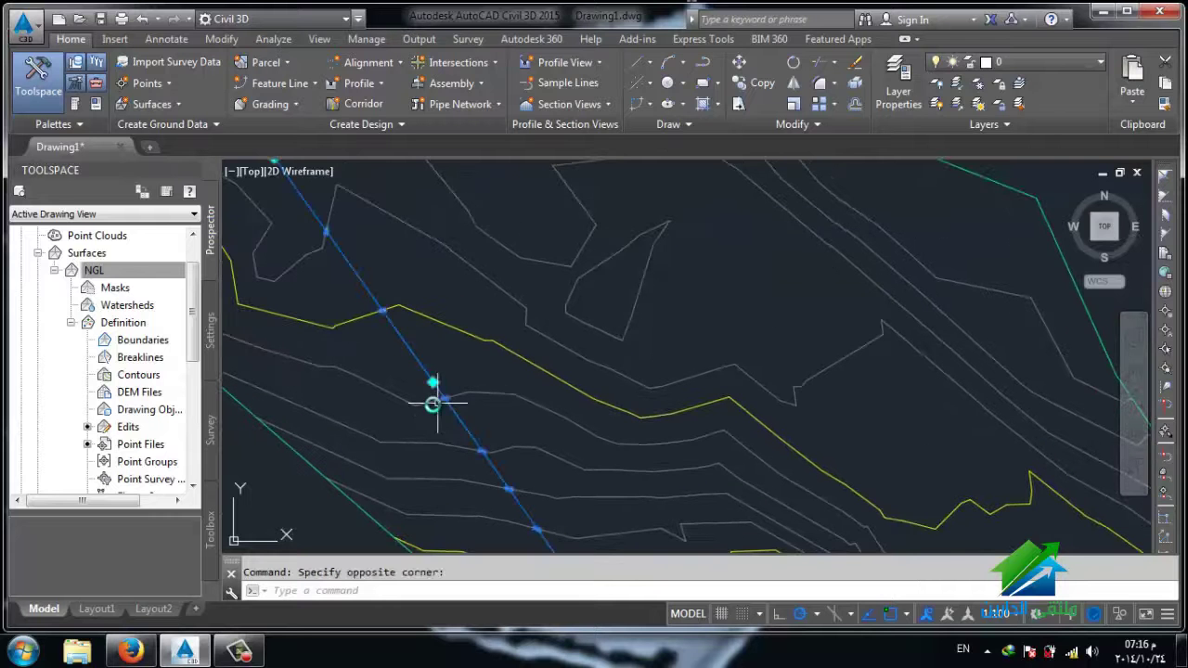
pyautogui.scroll(-1, 433, 394)
pyautogui.scroll(-1, 418, 372)
pyautogui.moveTo(433, 411); pyautogui.dragTo(411, 345, button='middle')
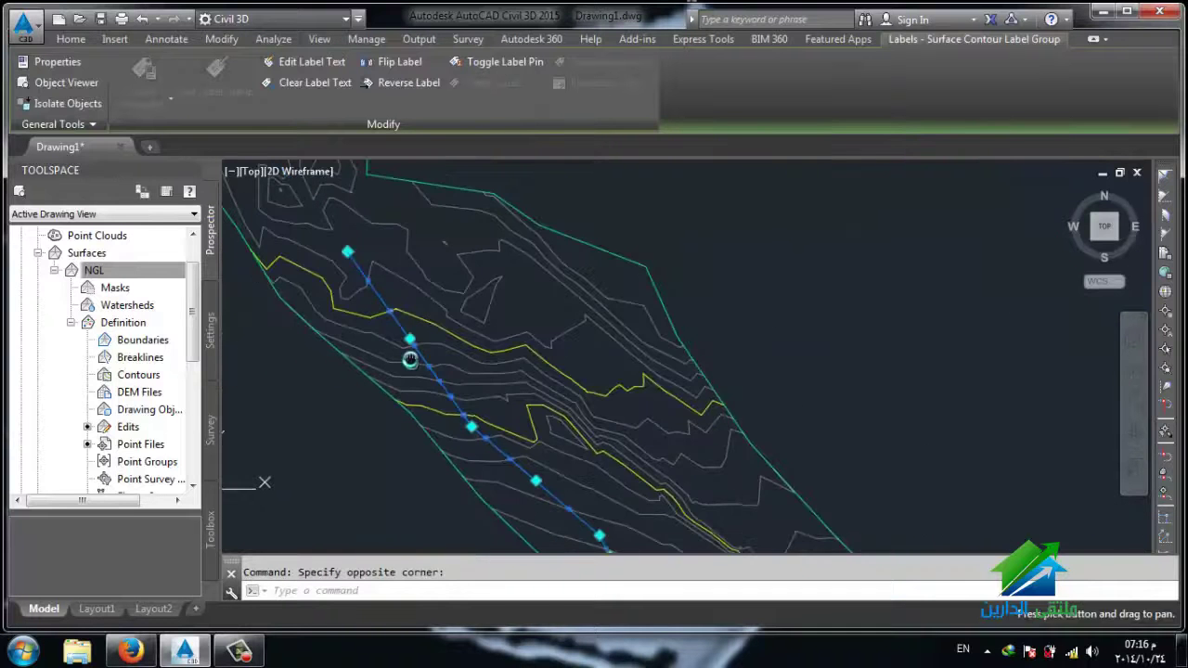
pyautogui.press('Escape')
pyautogui.scroll(4, 408, 343)
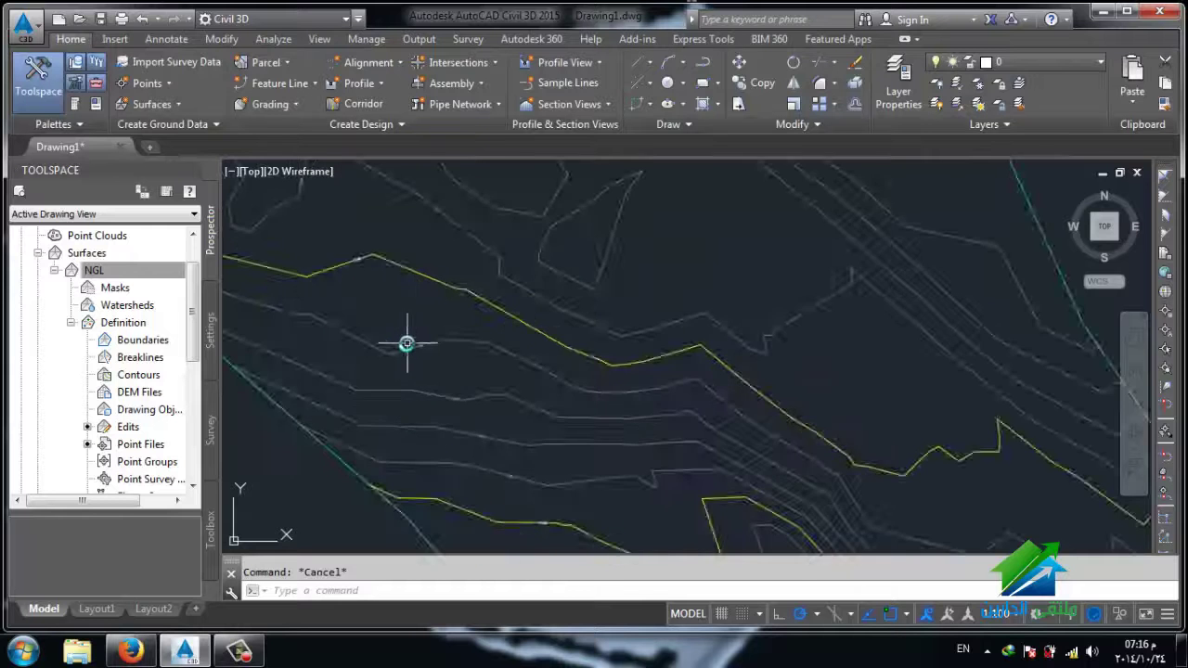
pyautogui.scroll(4, 408, 348)
pyautogui.scroll(-2, 413, 343)
pyautogui.moveTo(411, 347); pyautogui.dragTo(432, 384, button='middle')
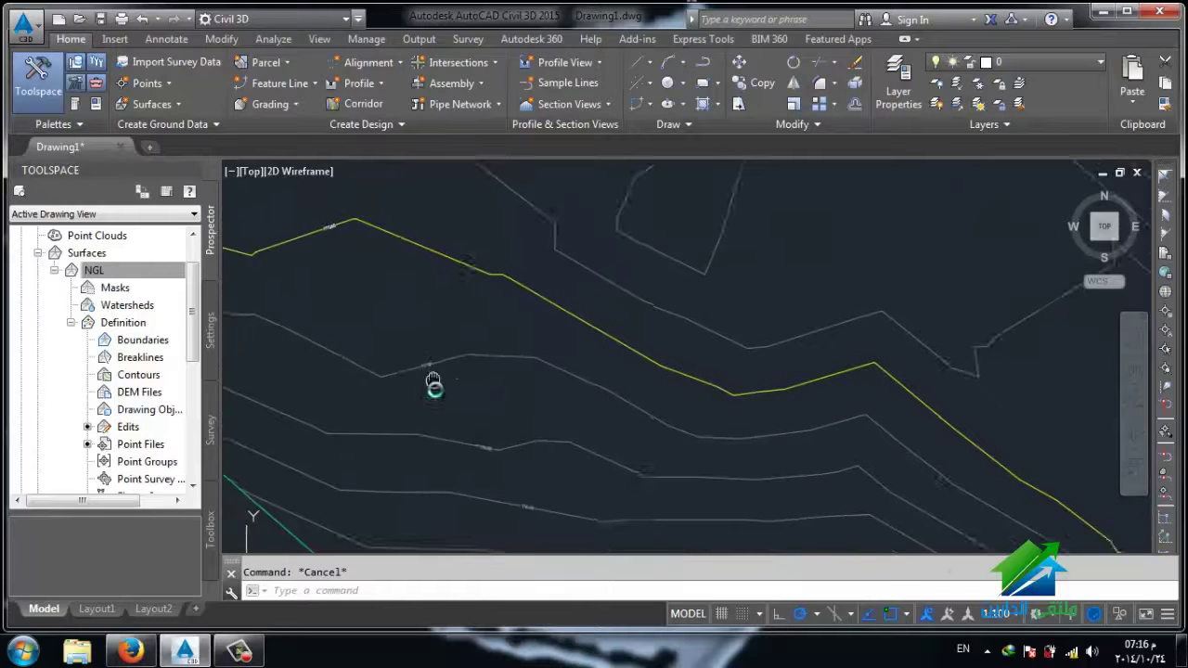
pyautogui.scroll(2, 432, 384)
pyautogui.scroll(2, 436, 397)
pyautogui.scroll(2, 437, 398)
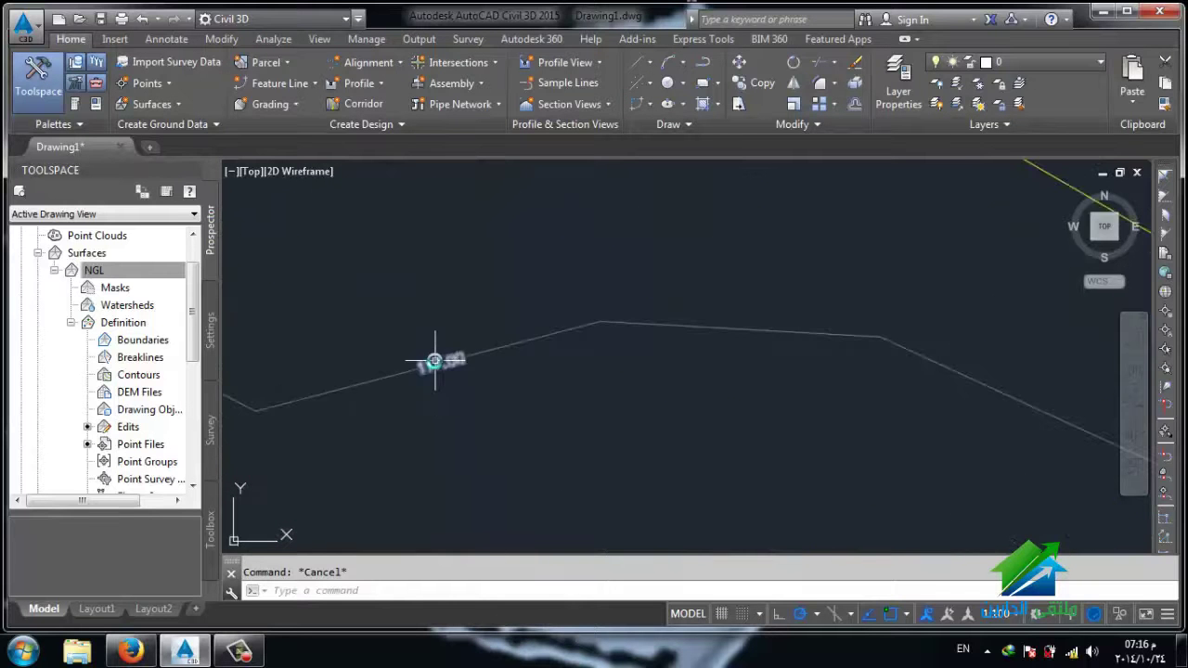
pyautogui.scroll(-4, 441, 419)
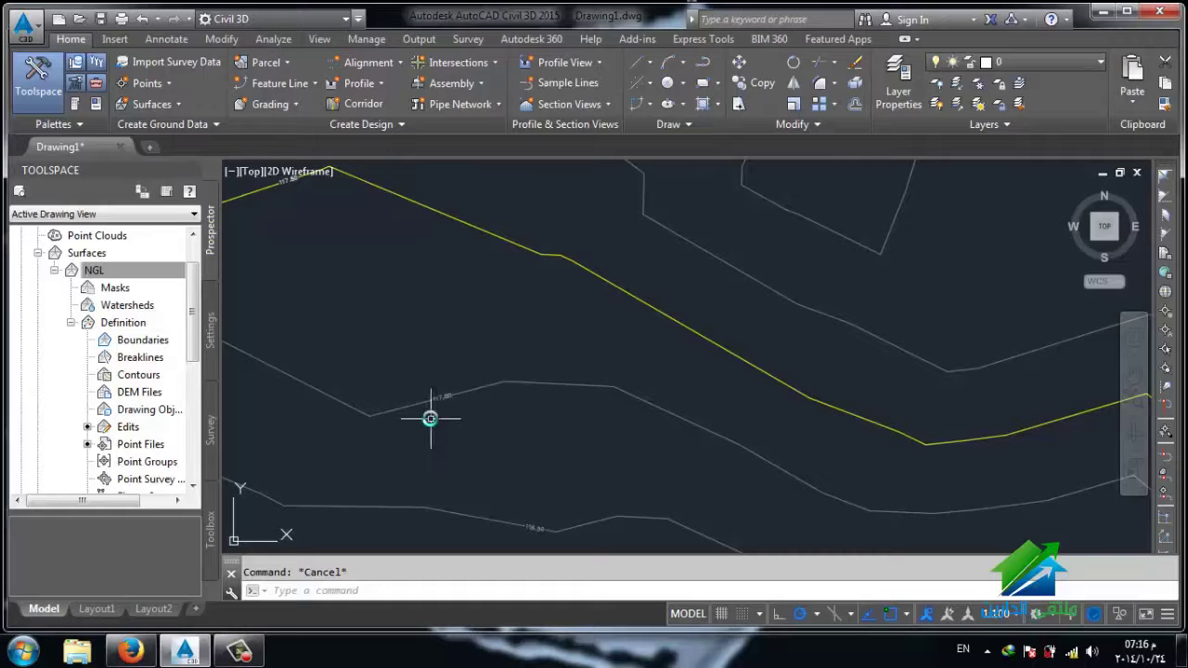
# Step: Set Display Contour Label Line to True in the label line's properties
pyautogui.click(441, 400)
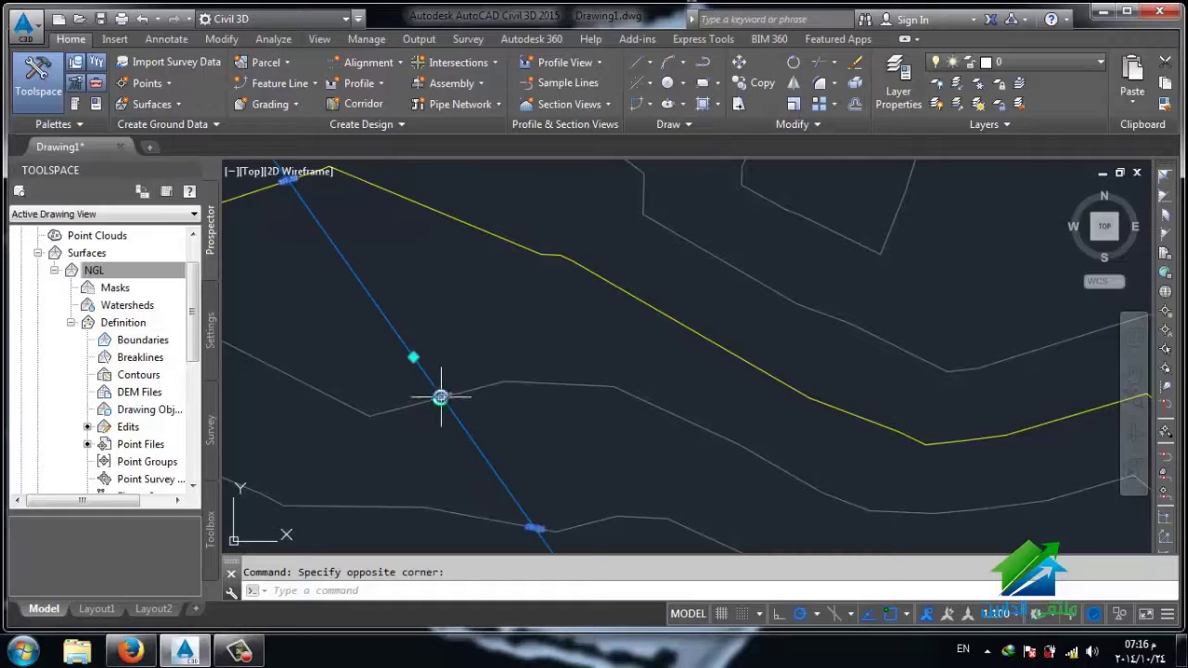
pyautogui.click(472, 444)
pyautogui.rightClick(473, 444)
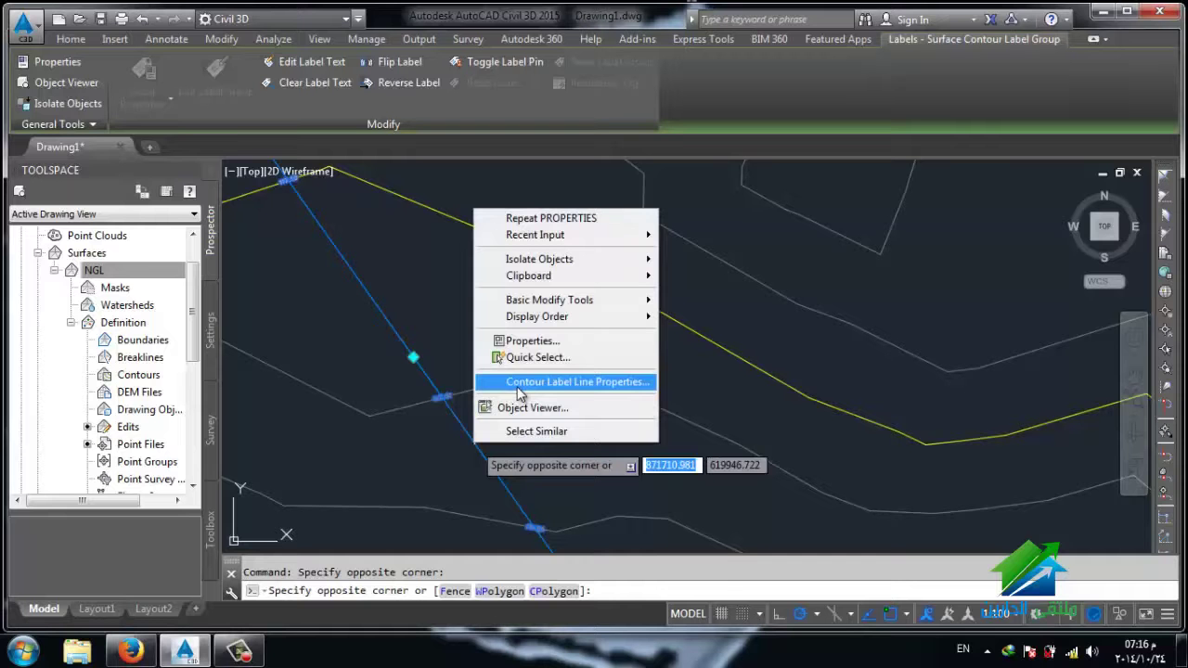
pyautogui.click(519, 394)
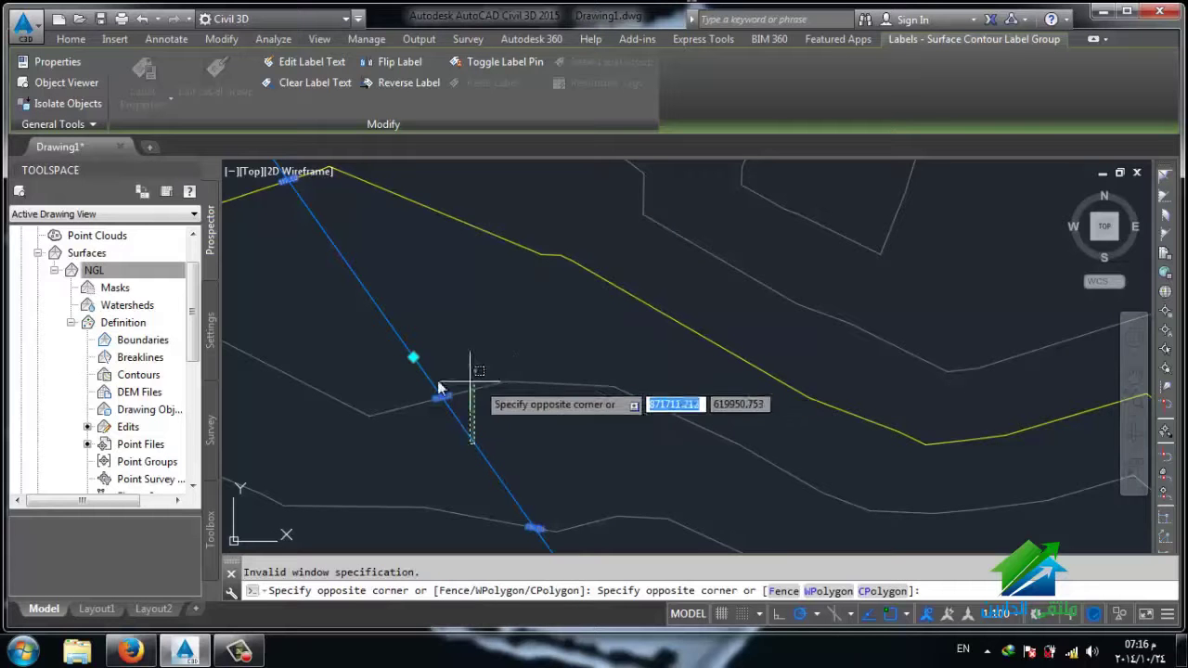
pyautogui.click(479, 399)
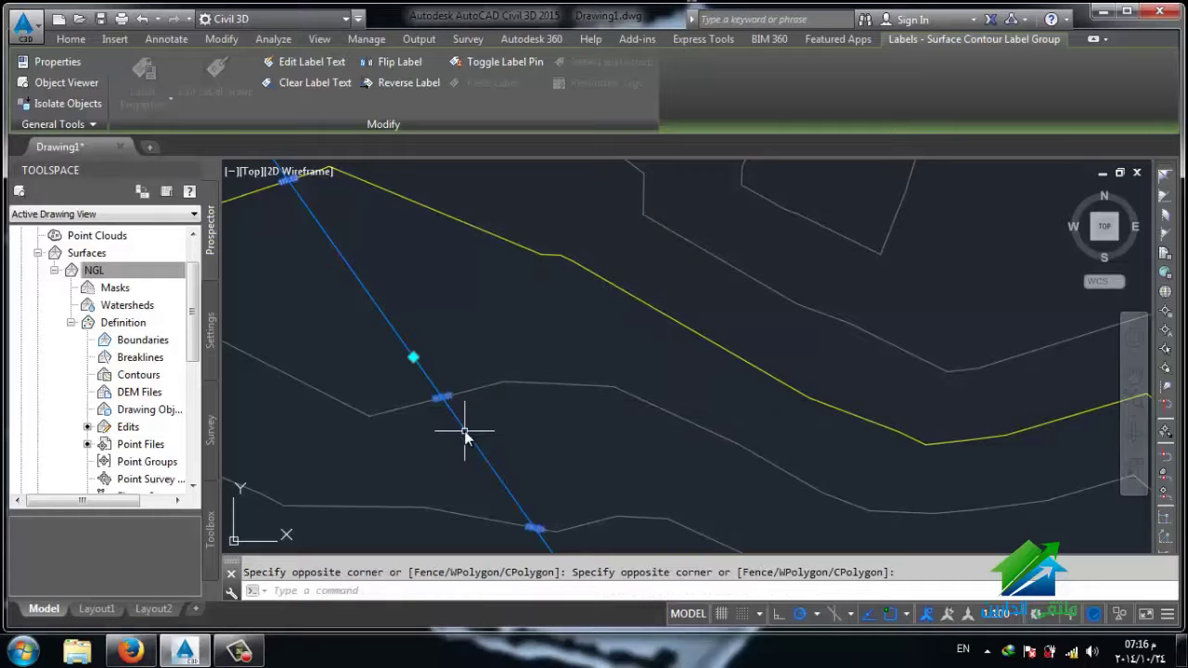
pyautogui.rightClick(465, 436)
pyautogui.click(537, 369)
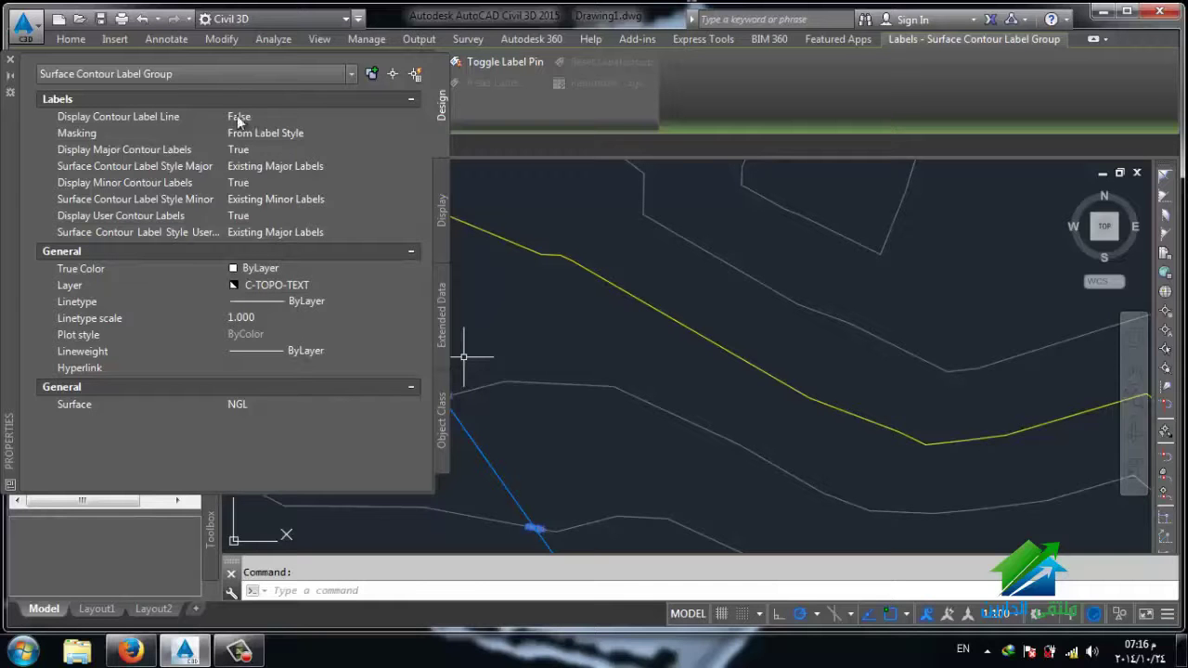
pyautogui.click(361, 117)
pyautogui.click(361, 117)
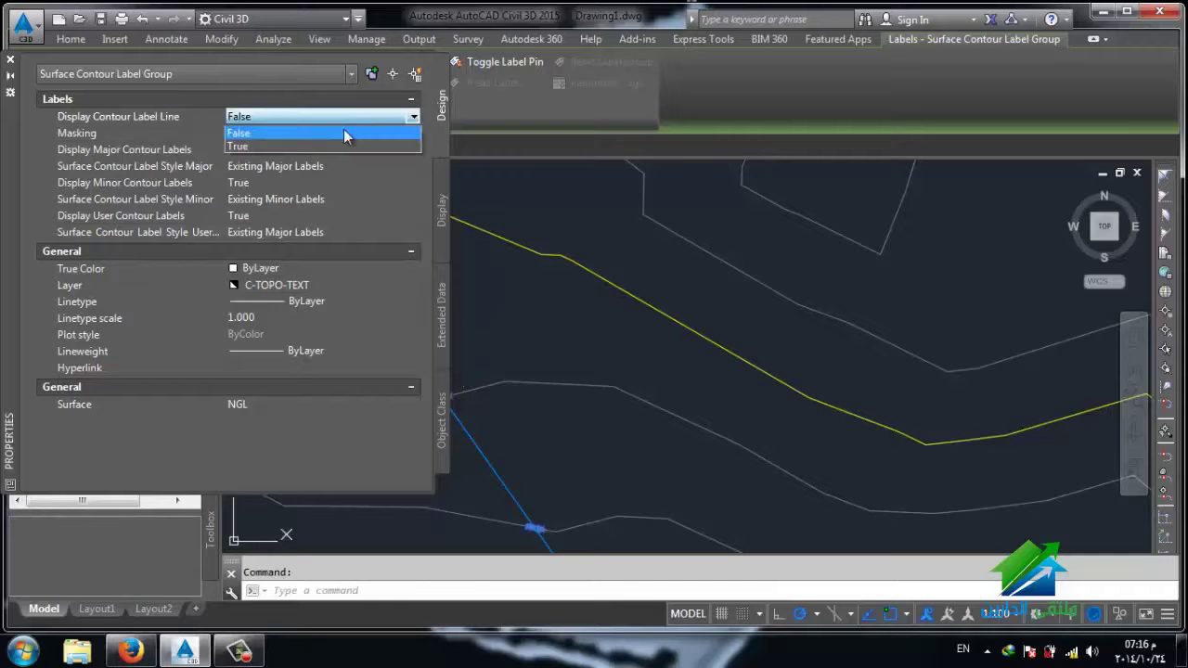
pyautogui.click(329, 145)
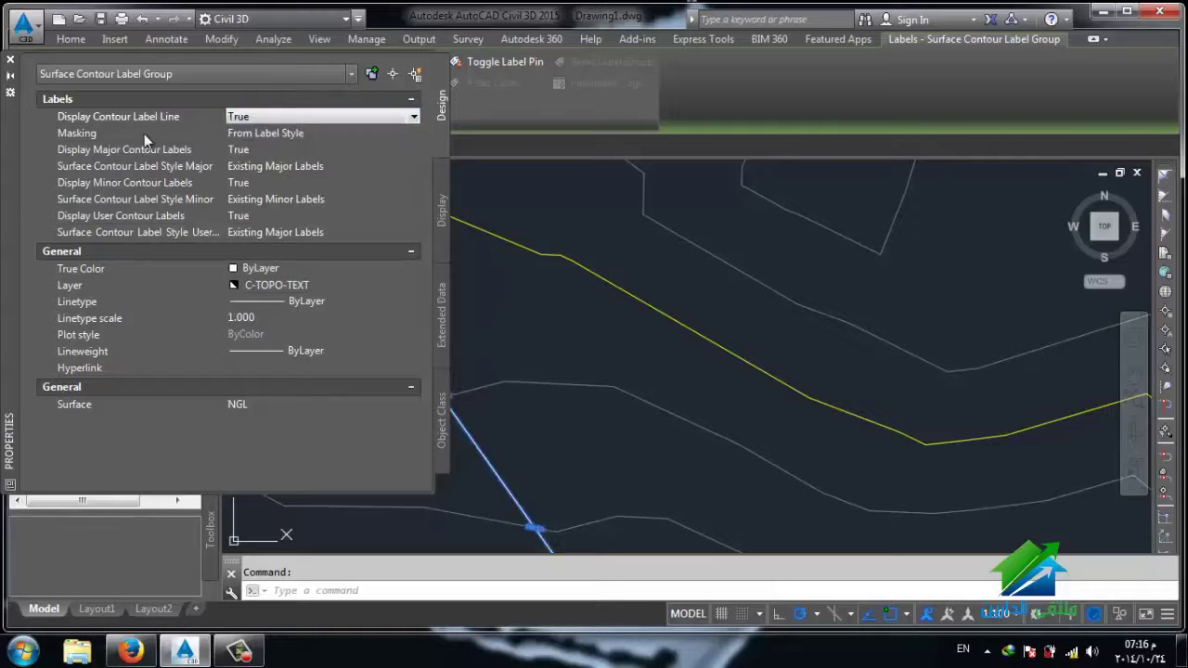
pyautogui.click(11, 60)
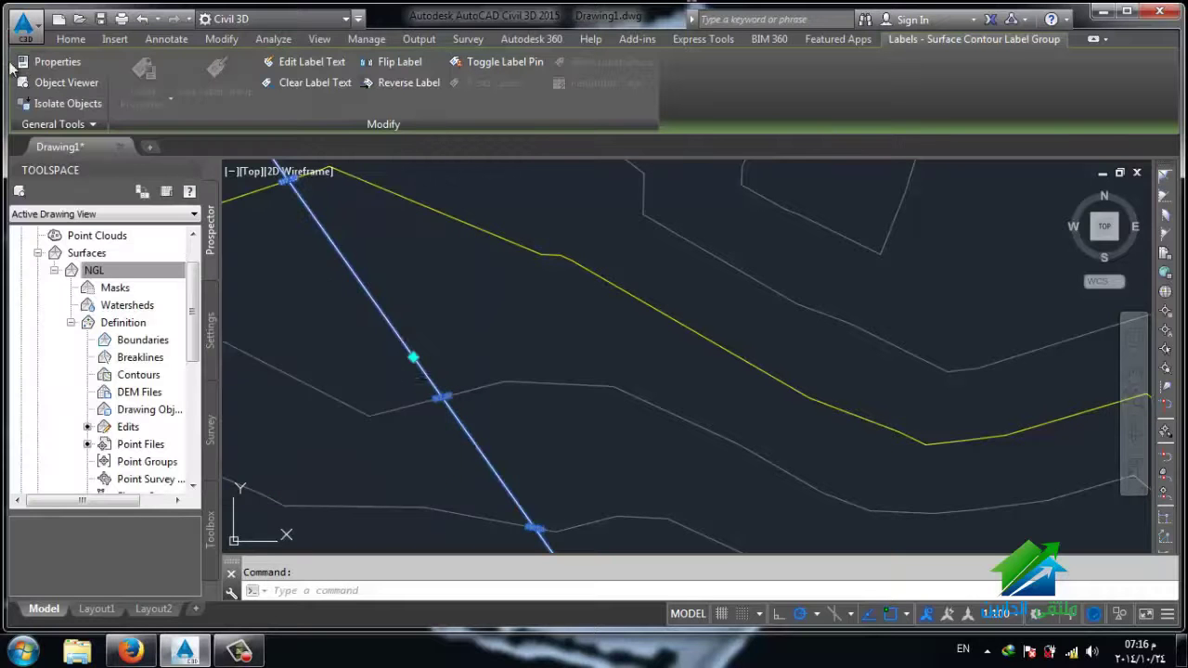
# Step: Set Display Contour Label Line to False for the label line near 117.50
pyautogui.scroll(-2, 463, 360)
pyautogui.press('Escape')
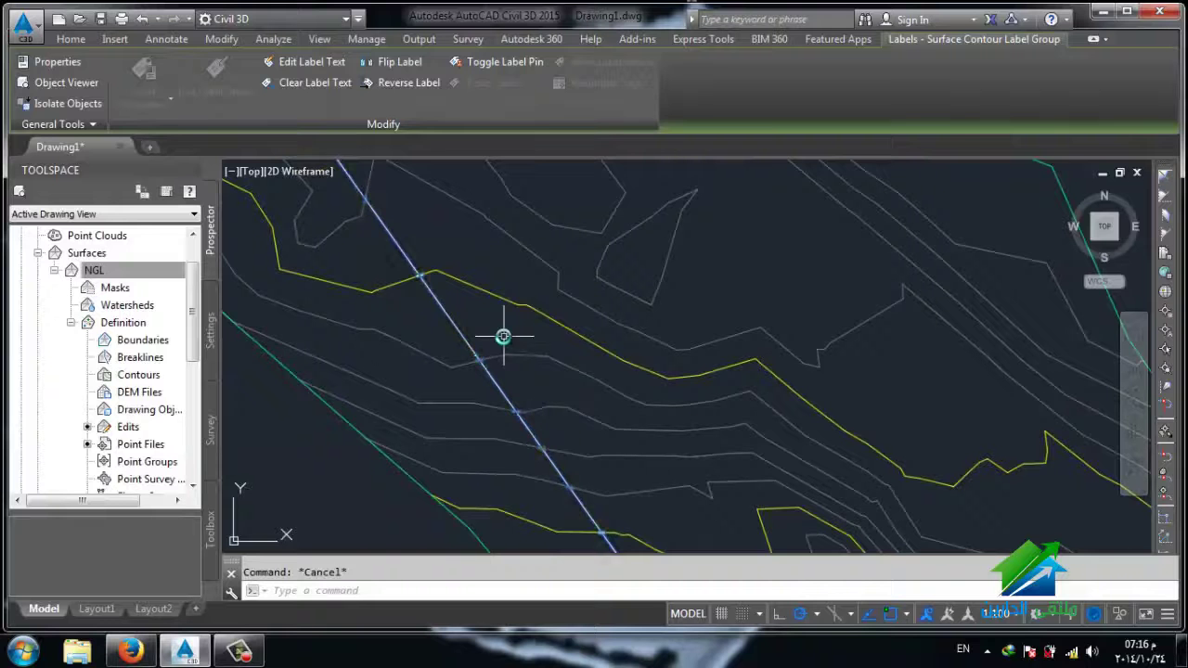
pyautogui.moveTo(457, 375); pyautogui.dragTo(513, 477, button='middle')
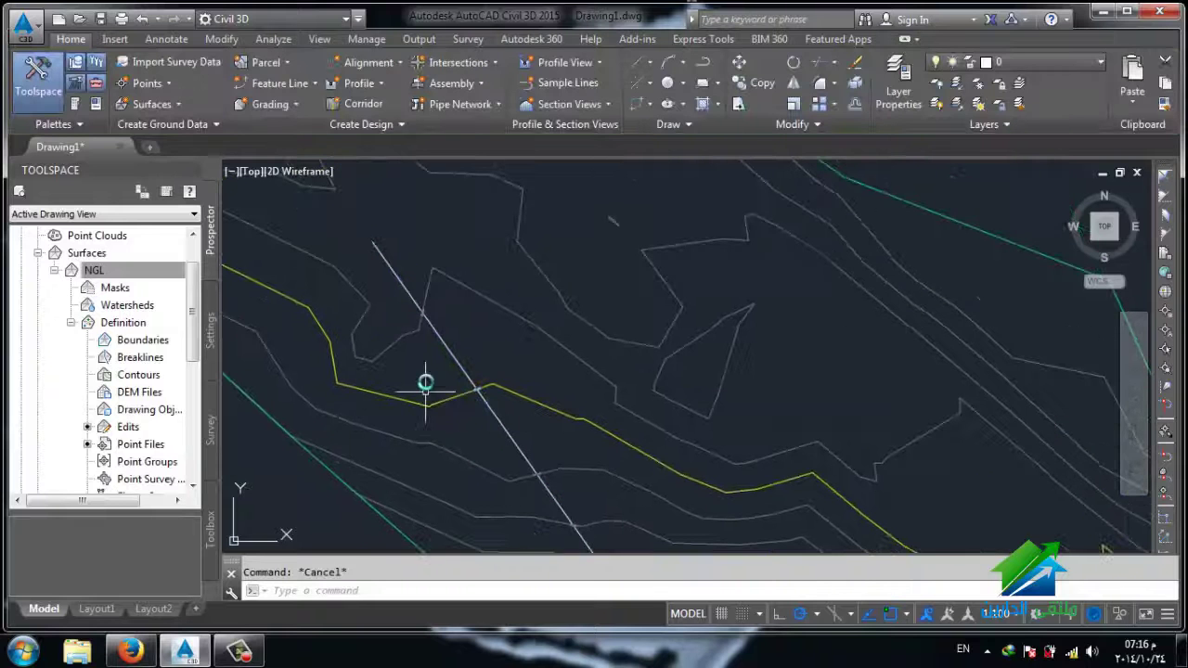
pyautogui.scroll(1, 429, 366)
pyautogui.scroll(-1, 430, 330)
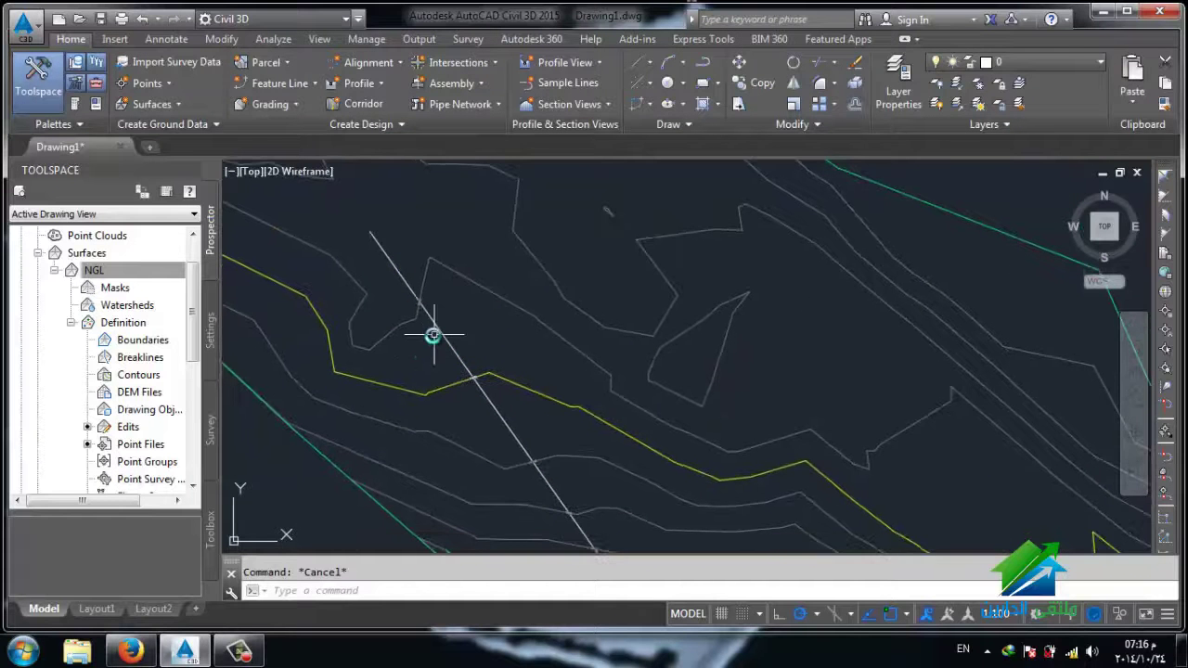
pyautogui.scroll(4, 432, 334)
pyautogui.click(442, 314)
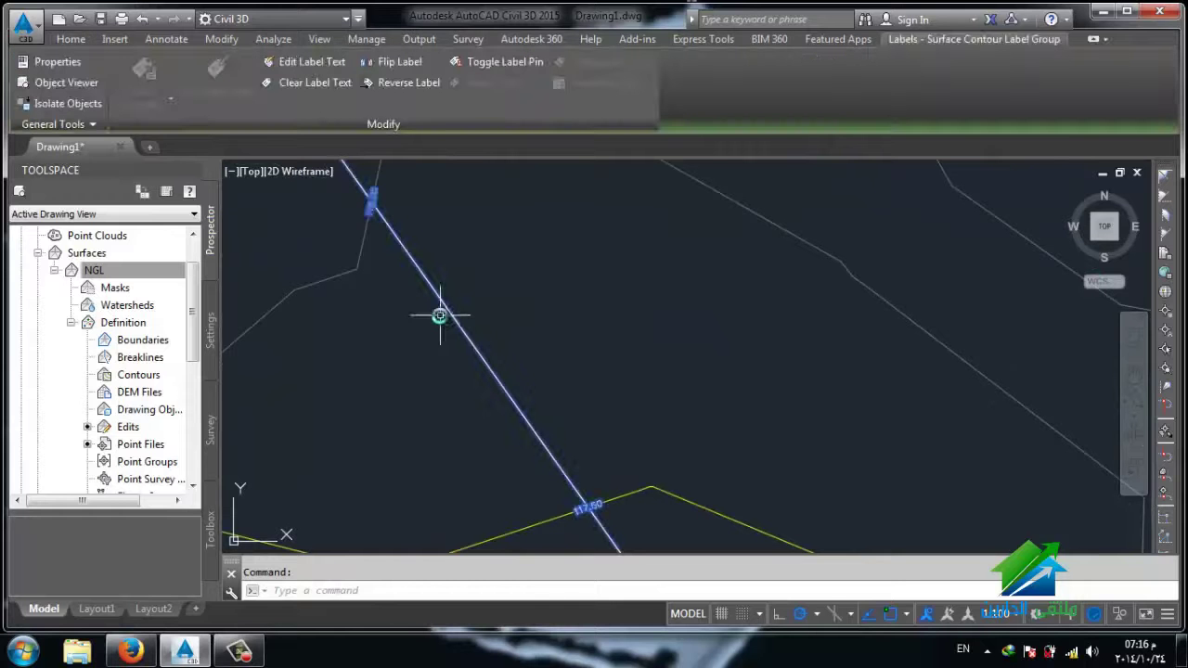
pyautogui.rightClick(438, 316)
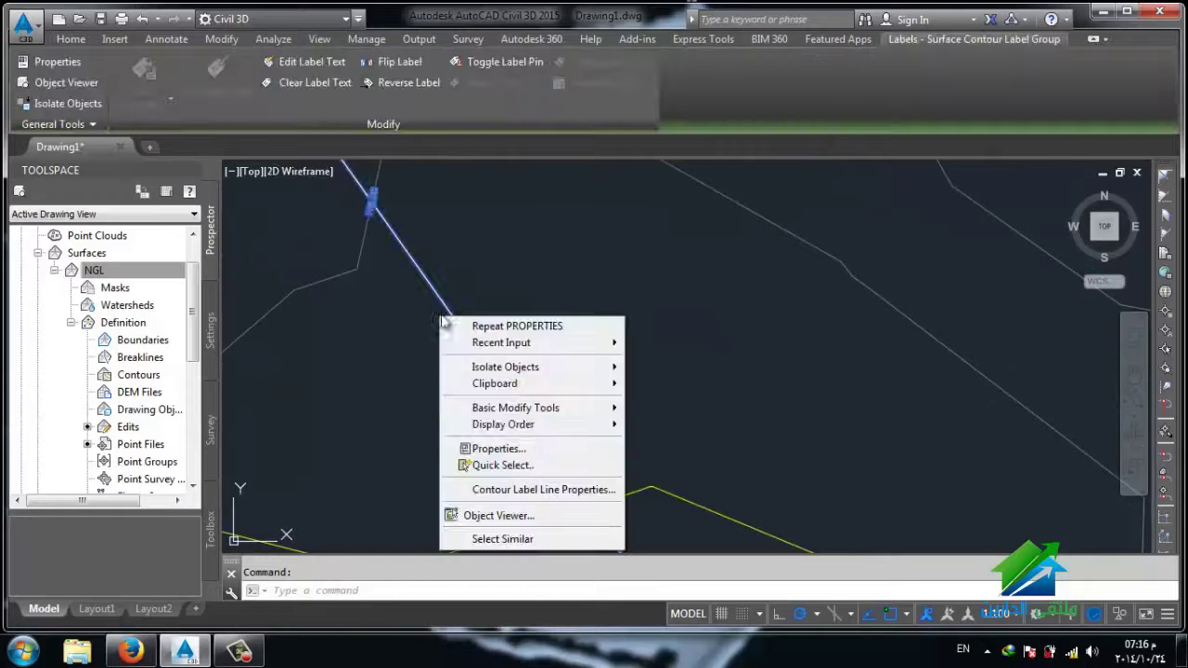
pyautogui.click(481, 490)
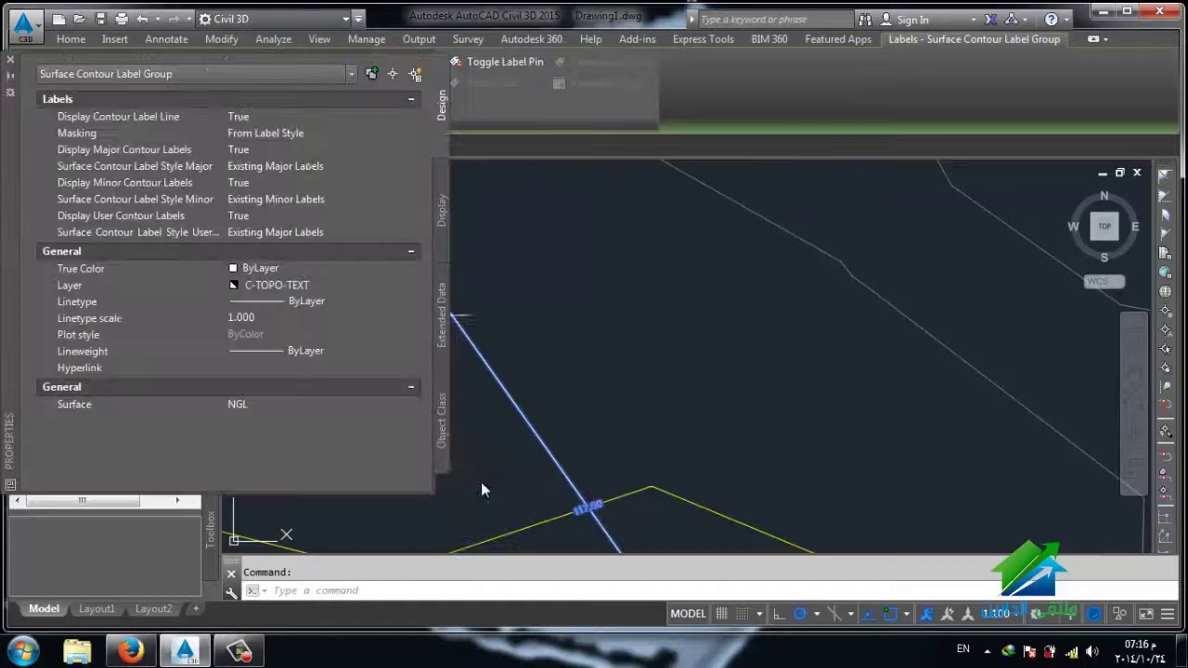
pyautogui.click(307, 116)
pyautogui.click(306, 116)
pyautogui.click(314, 136)
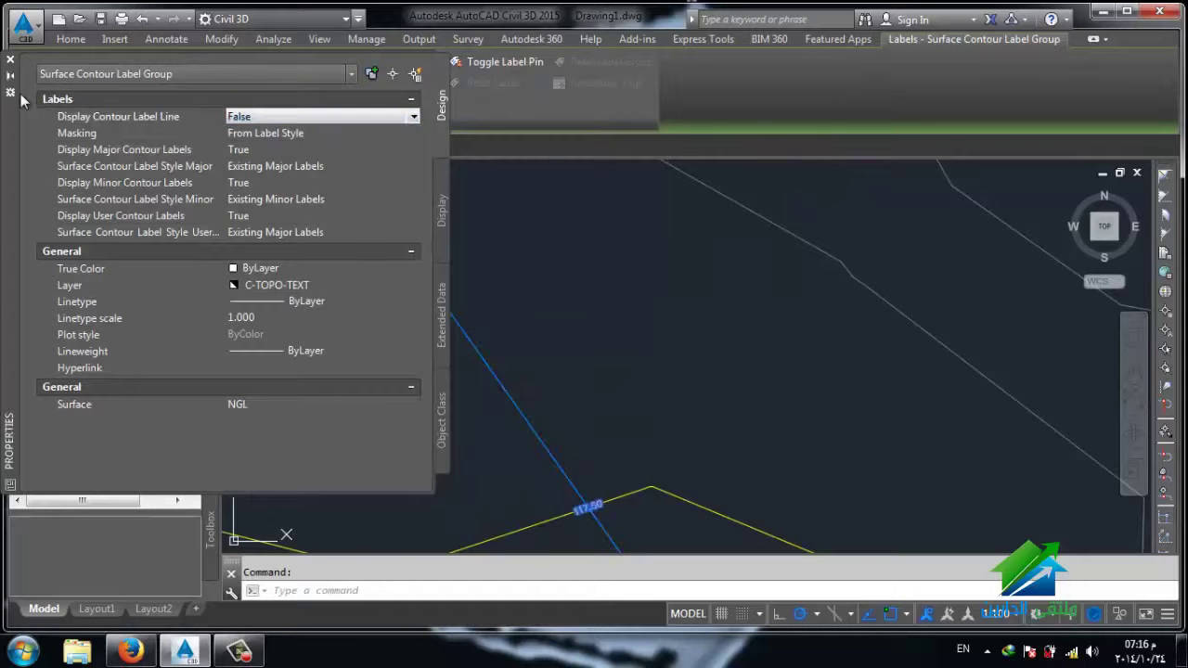
pyautogui.click(9, 61)
# Step: Clear the selection and zoom out to view the whole NGL surface
pyautogui.press('Escape')
pyautogui.scroll(-2, 461, 325)
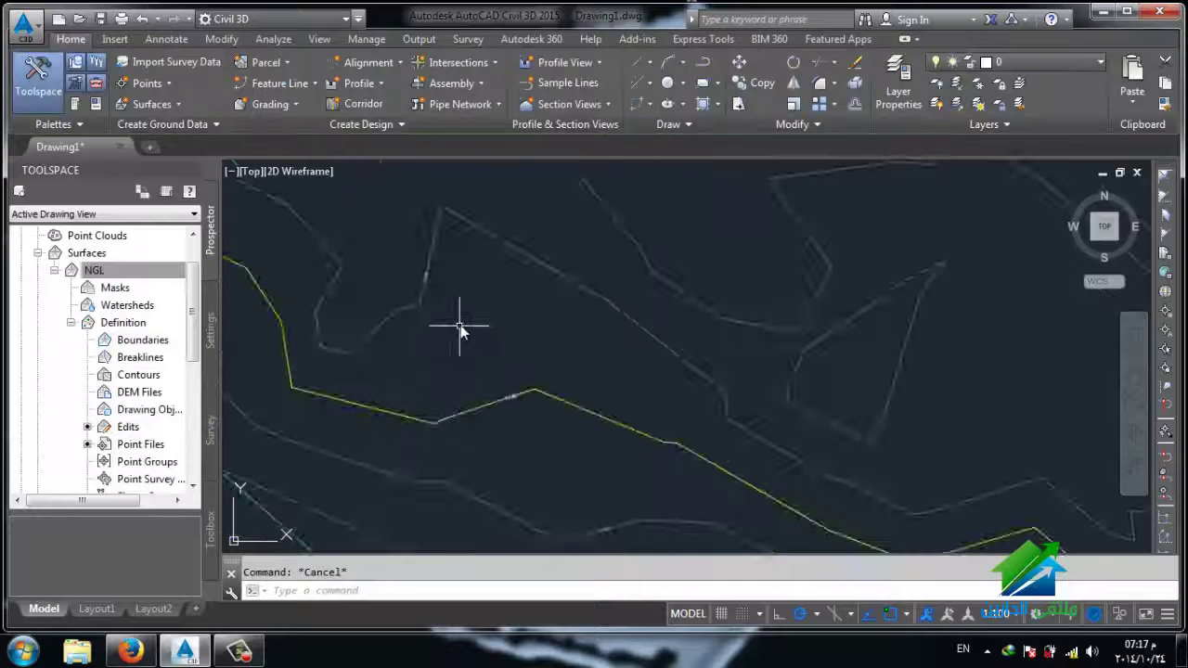
pyautogui.scroll(-2, 469, 334)
pyautogui.scroll(-3, 477, 341)
pyautogui.scroll(-2, 500, 372)
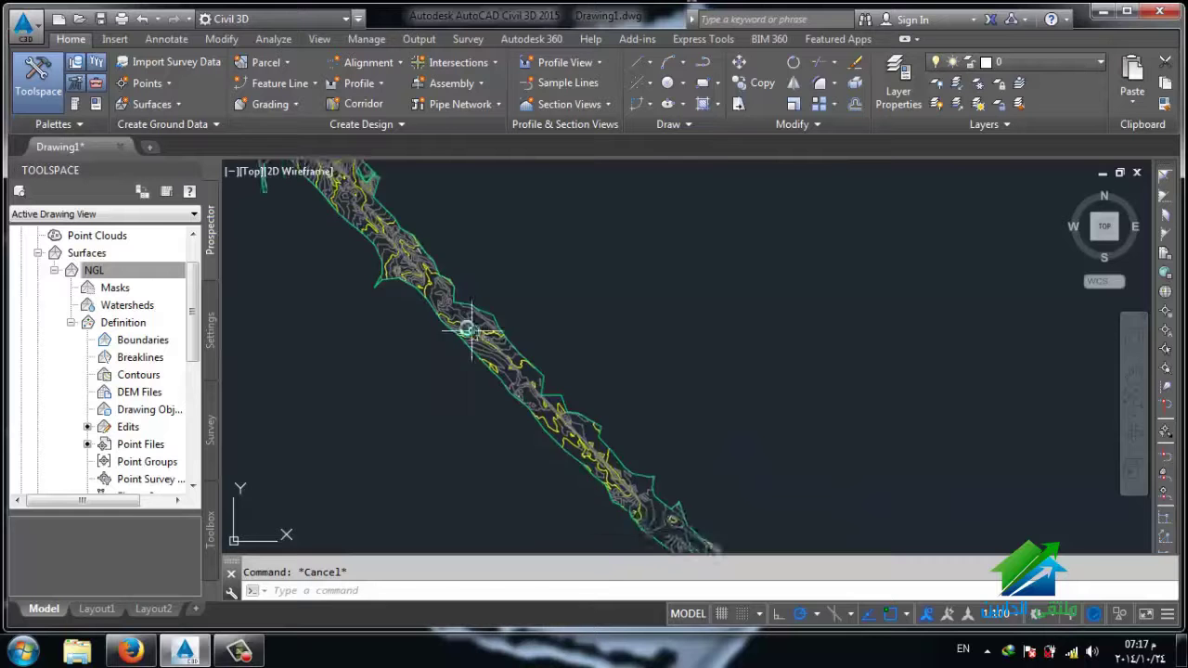
pyautogui.scroll(-3, 485, 371)
pyautogui.moveTo(471, 347); pyautogui.dragTo(478, 313, button='middle')
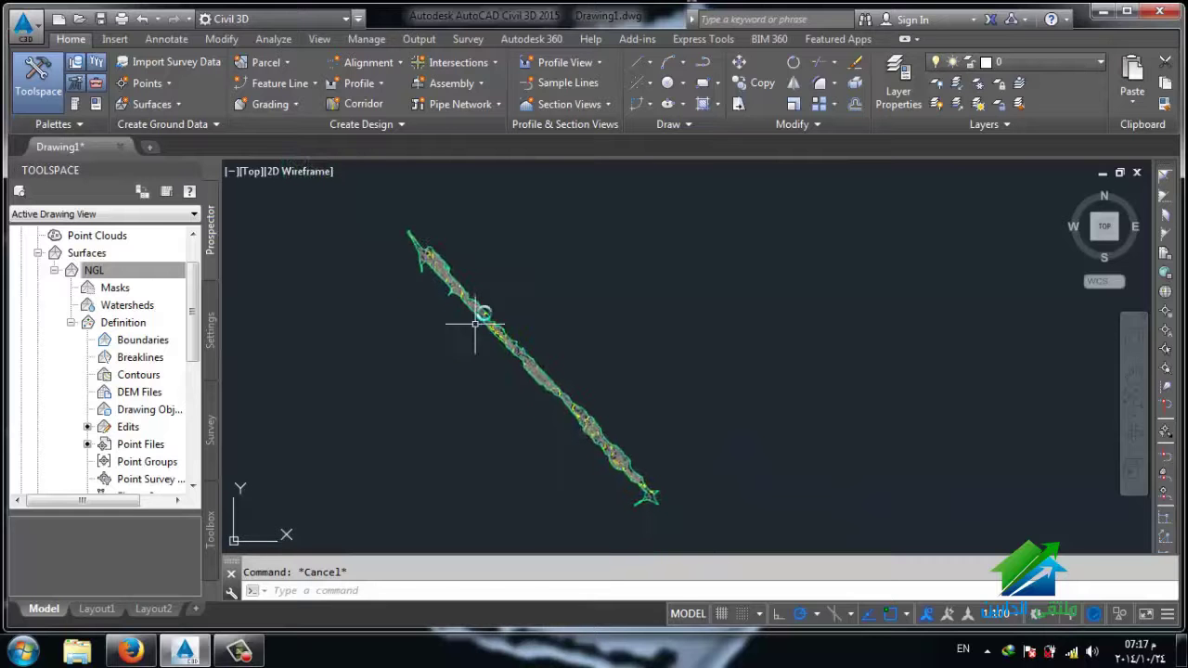